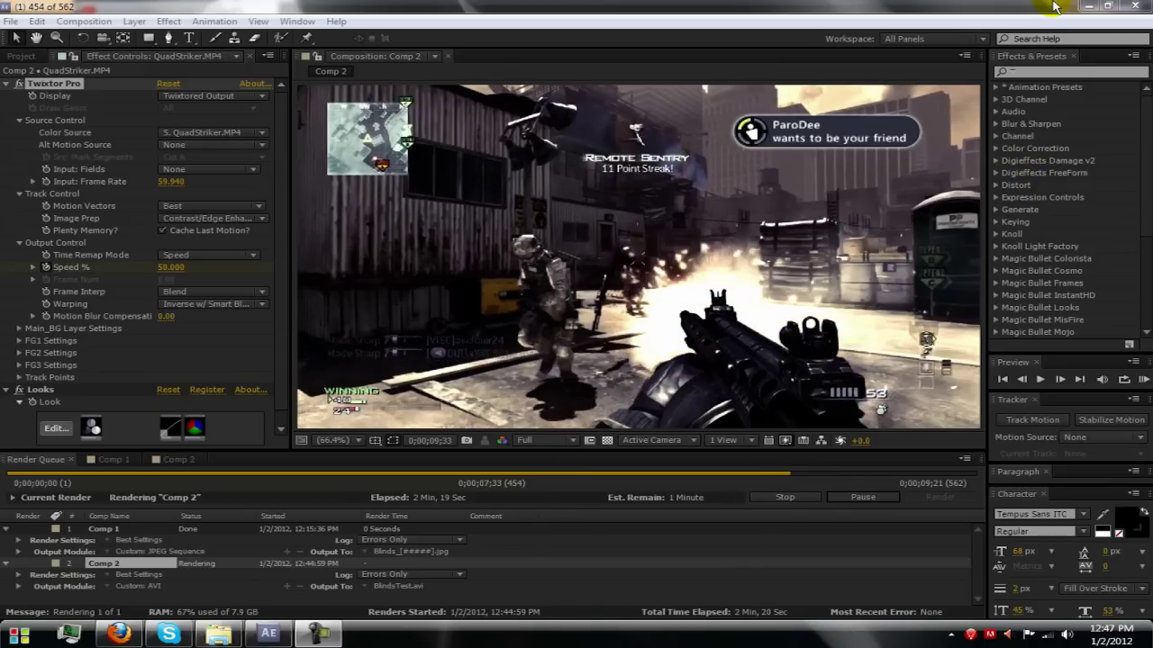
Minimize After Effects while Comp 2 renders to reveal the YouTube channel page in Firefox
click(1086, 6)
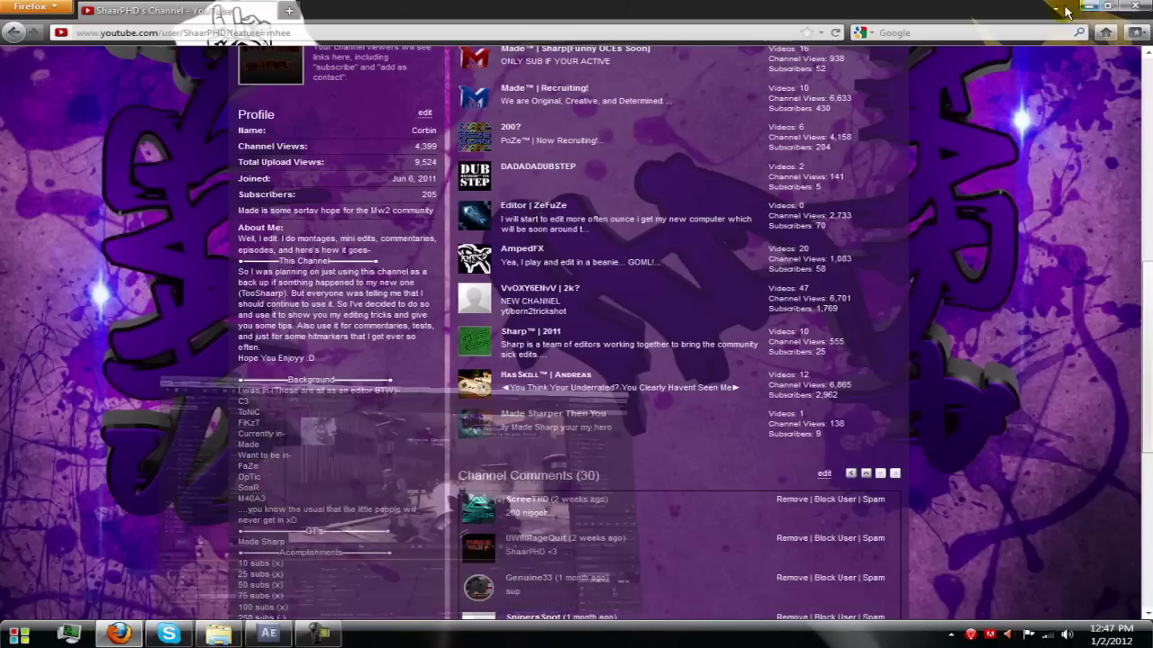
scroll(151, 397, up, 7)
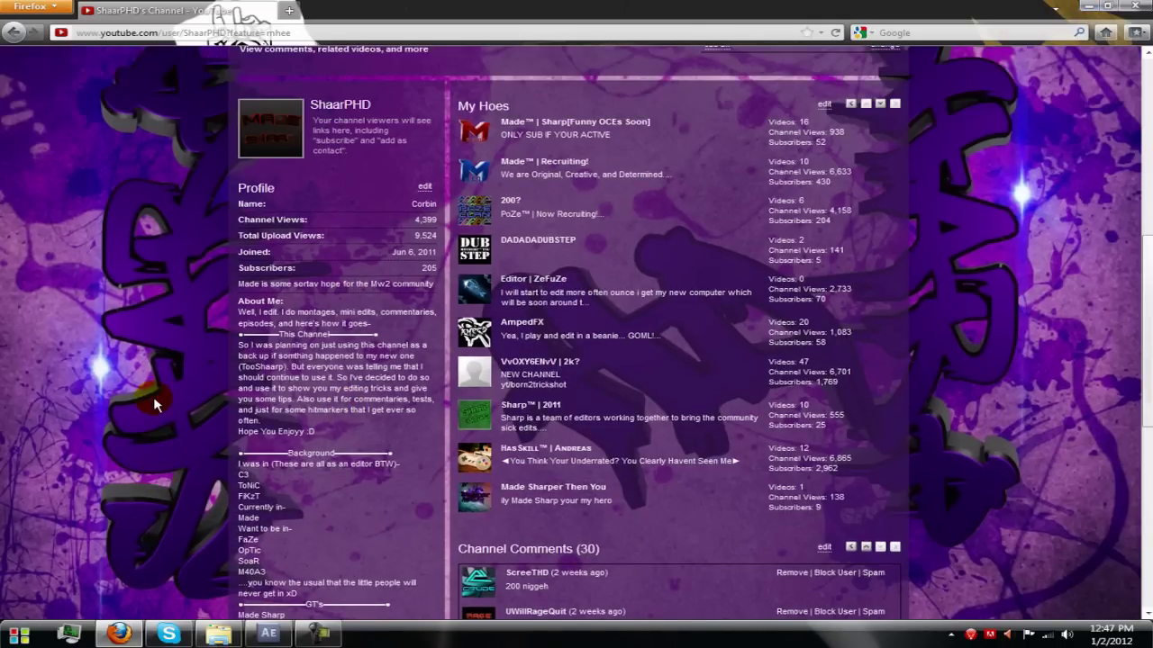
scroll(145, 400, up, 4)
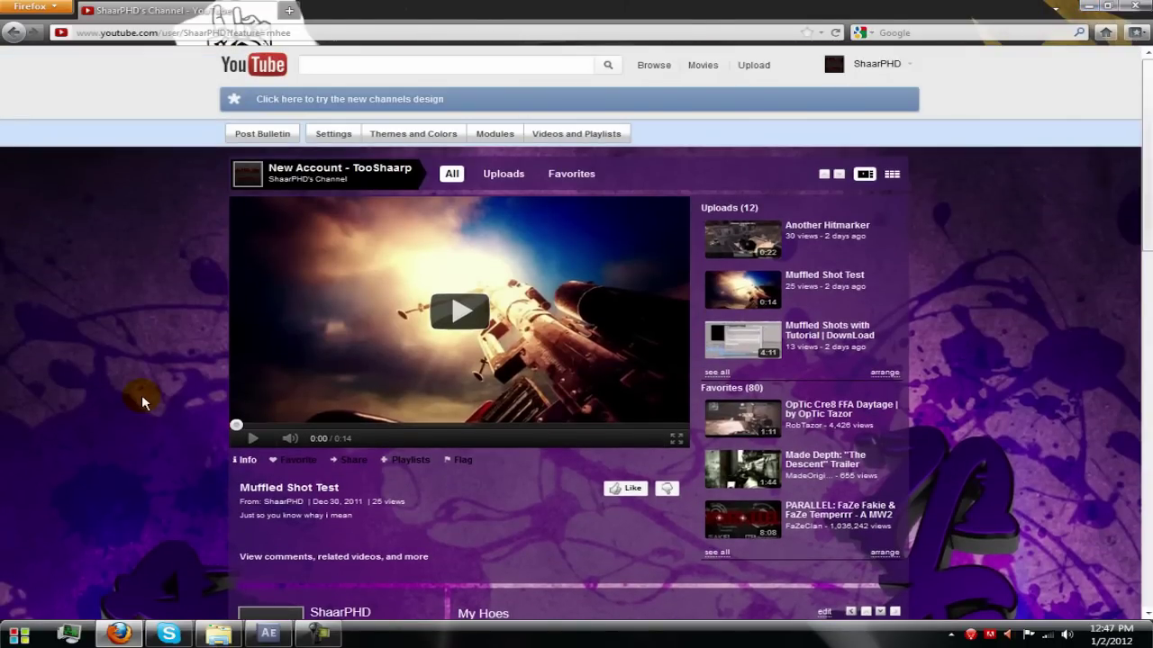
scroll(141, 400, down, 4)
scroll(142, 395, up, 4)
scroll(141, 395, down, 7)
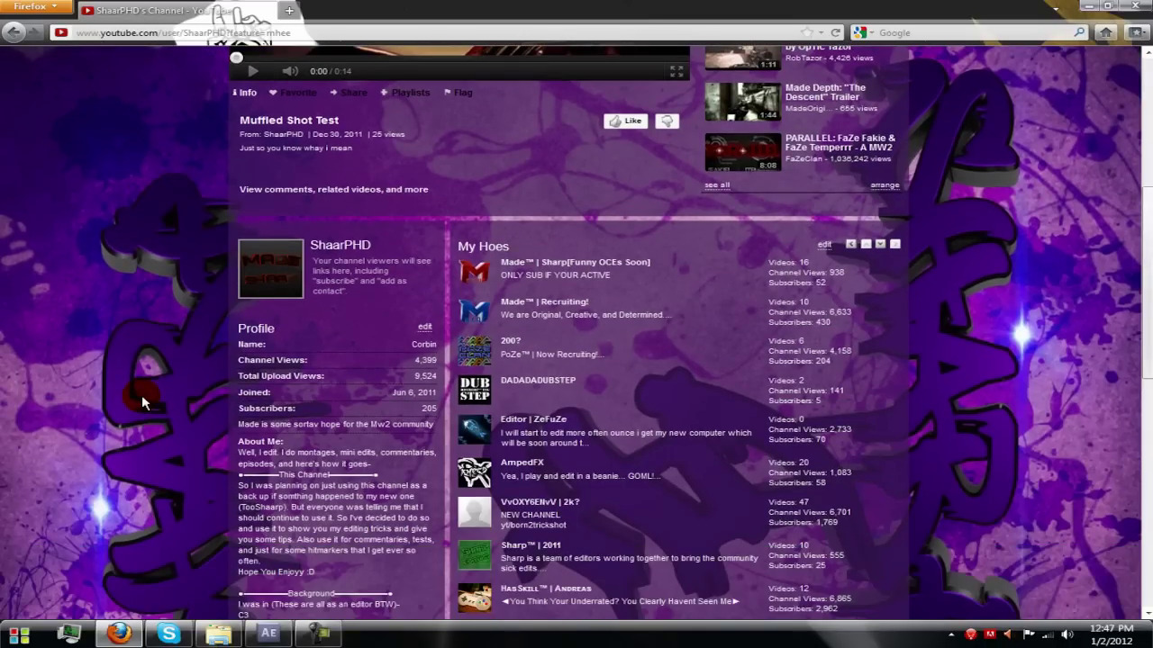
scroll(141, 395, down, 6)
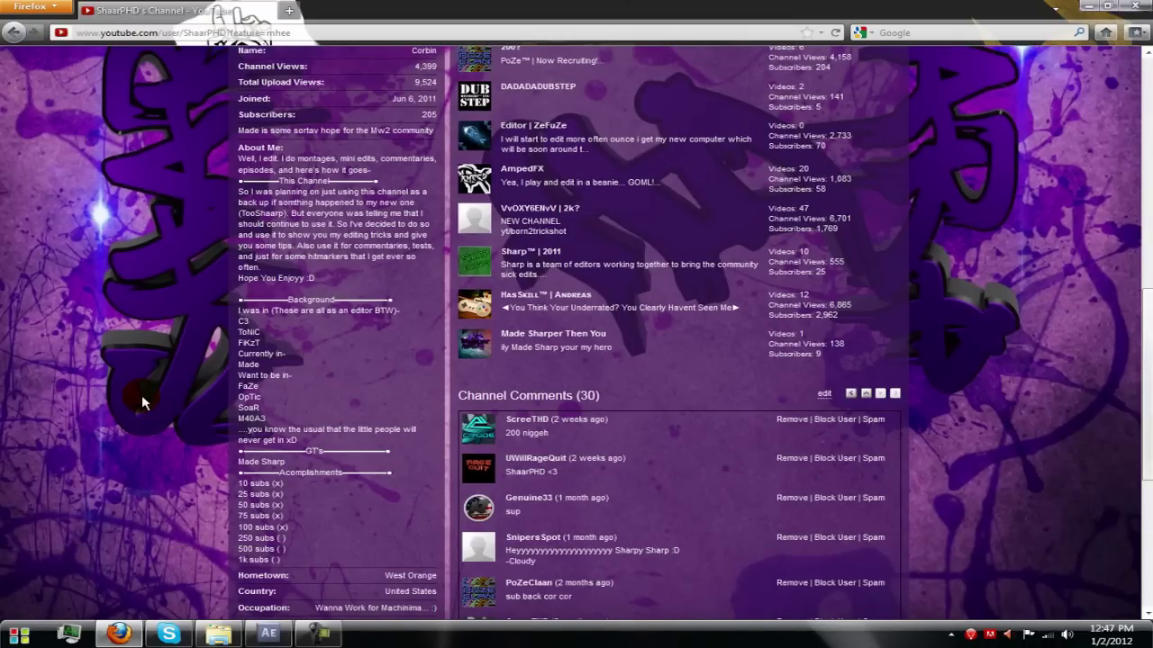
scroll(142, 394, down, 6)
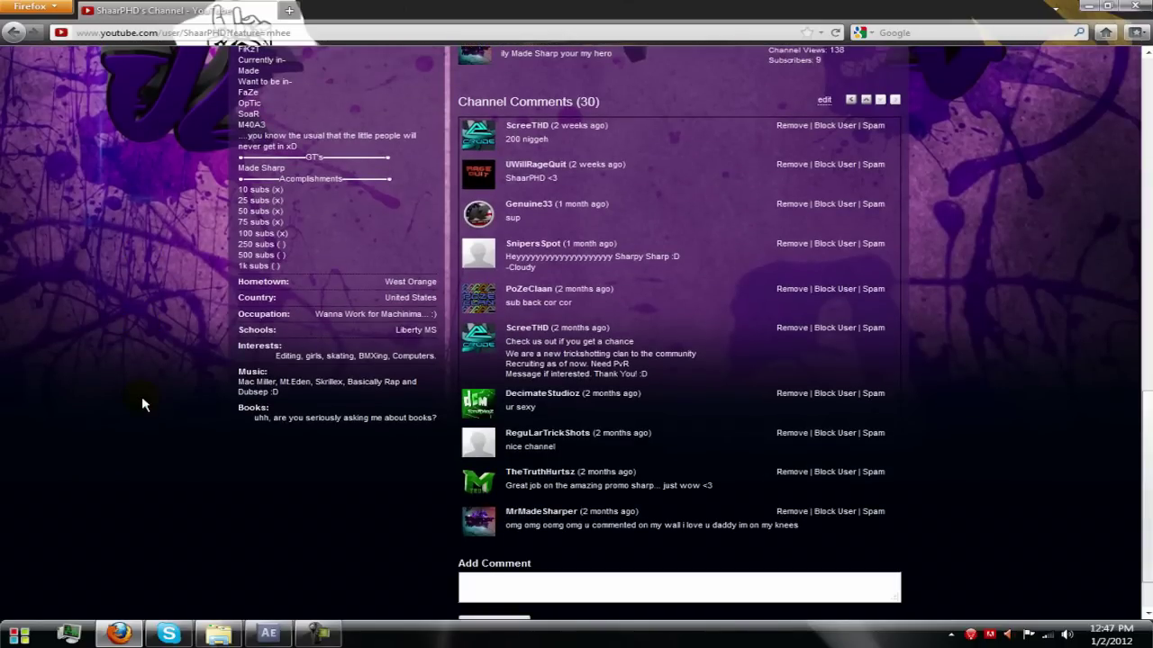
scroll(141, 397, up, 6)
scroll(142, 396, up, 3)
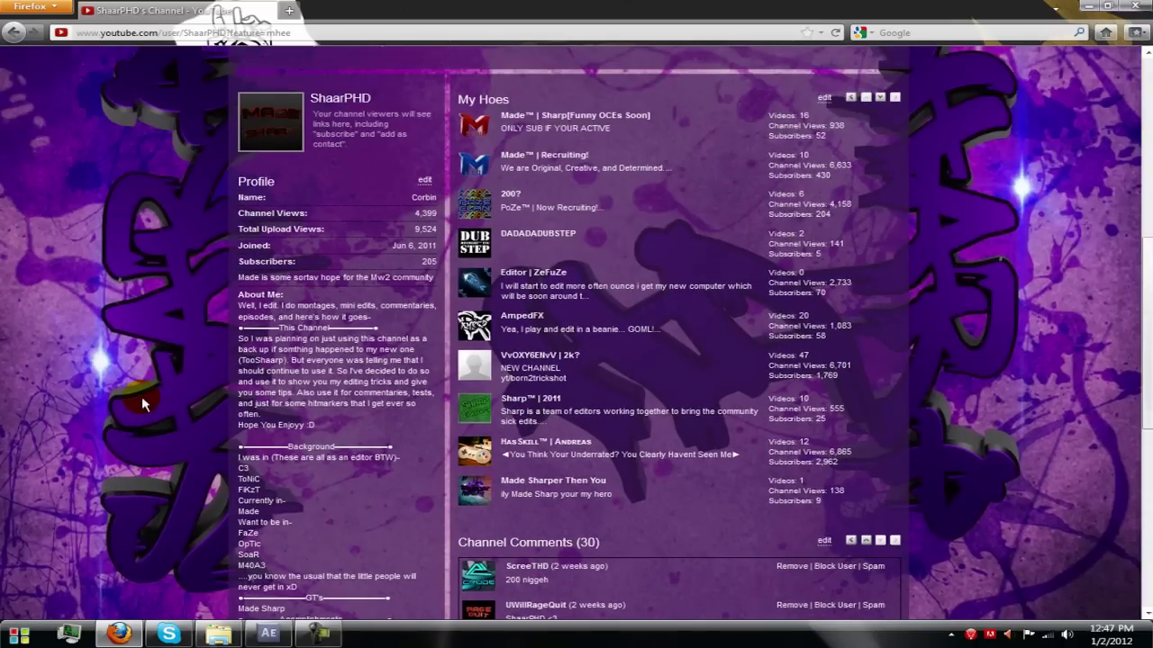
scroll(141, 396, up, 3)
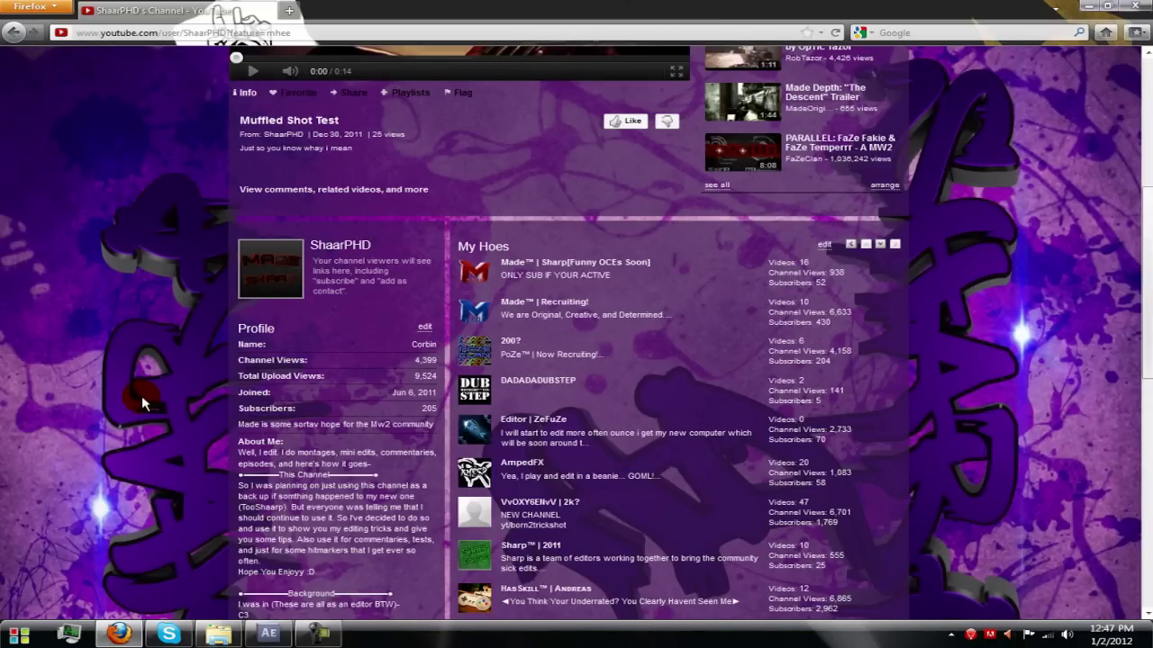
drag(428, 407, 240, 409)
click(236, 416)
scroll(254, 486, down, 2)
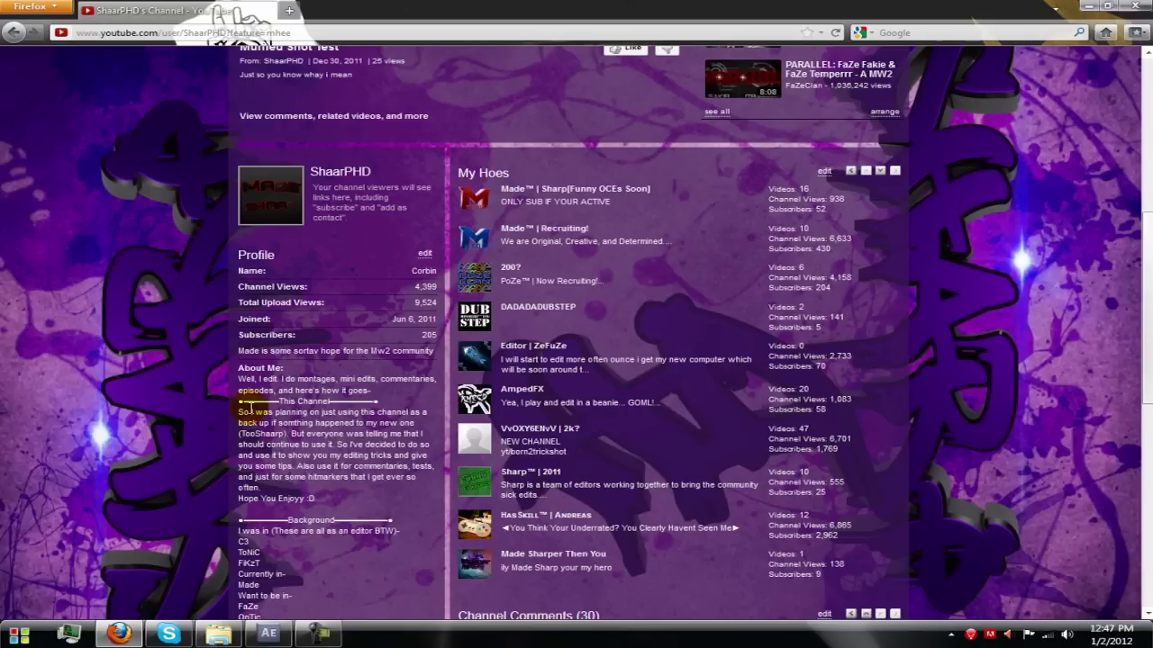
drag(232, 414, 369, 415)
click(358, 417)
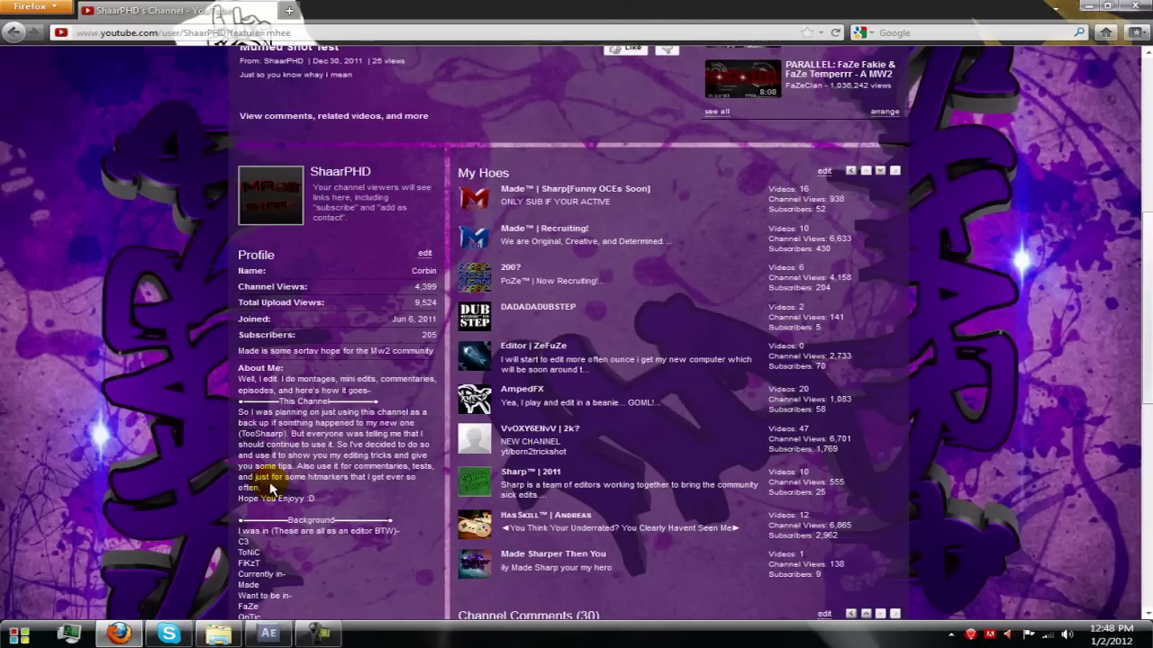
drag(299, 477, 397, 478)
click(392, 477)
click(317, 634)
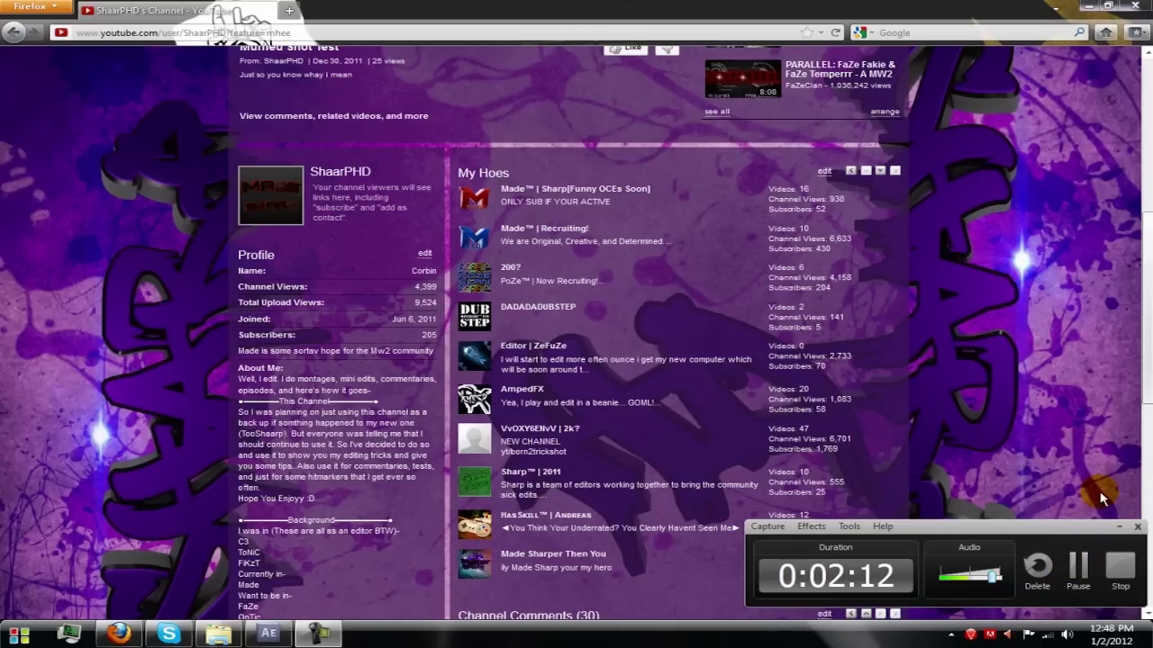
click(1070, 420)
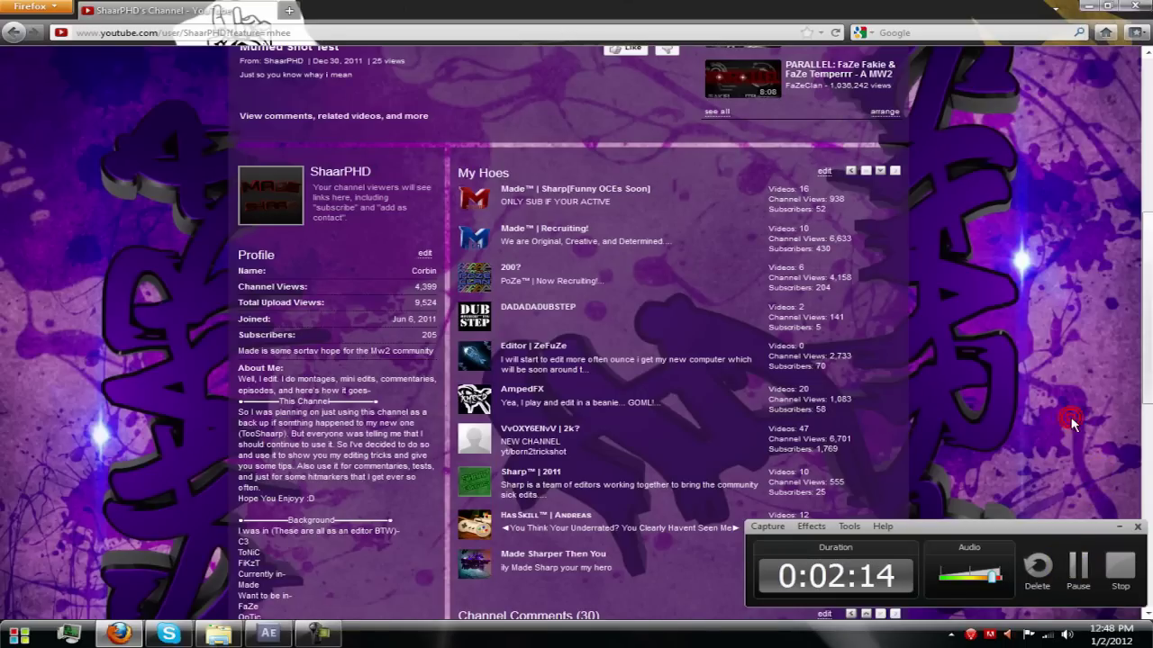
scroll(450, 441, up, 5)
scroll(455, 440, down, 5)
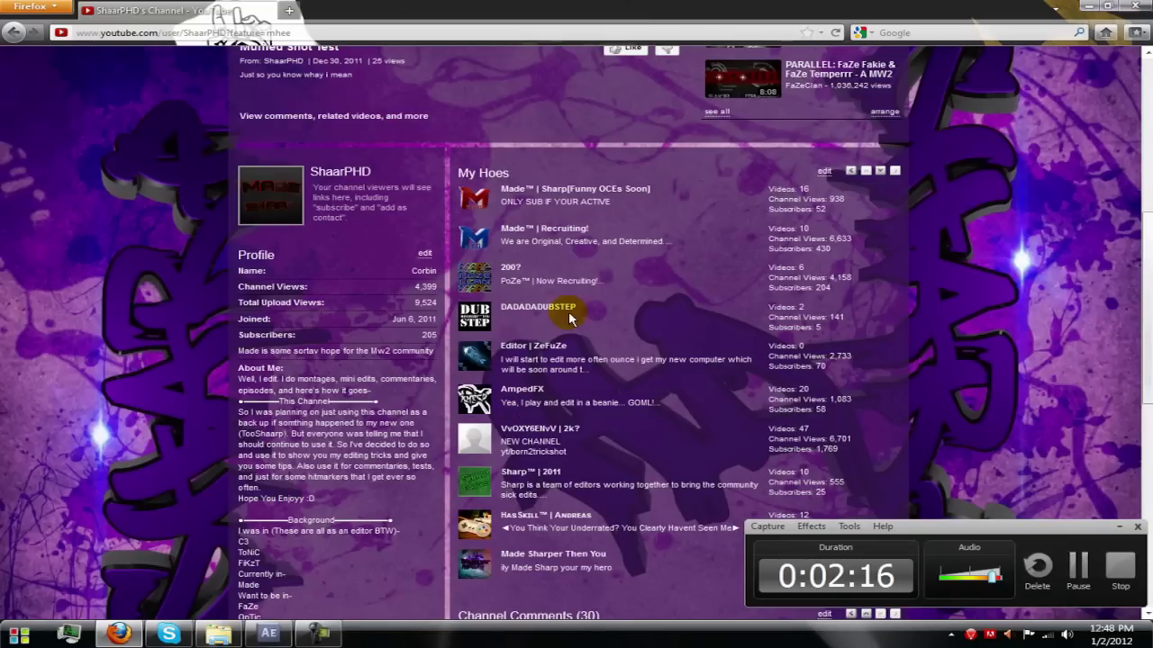
click(547, 190)
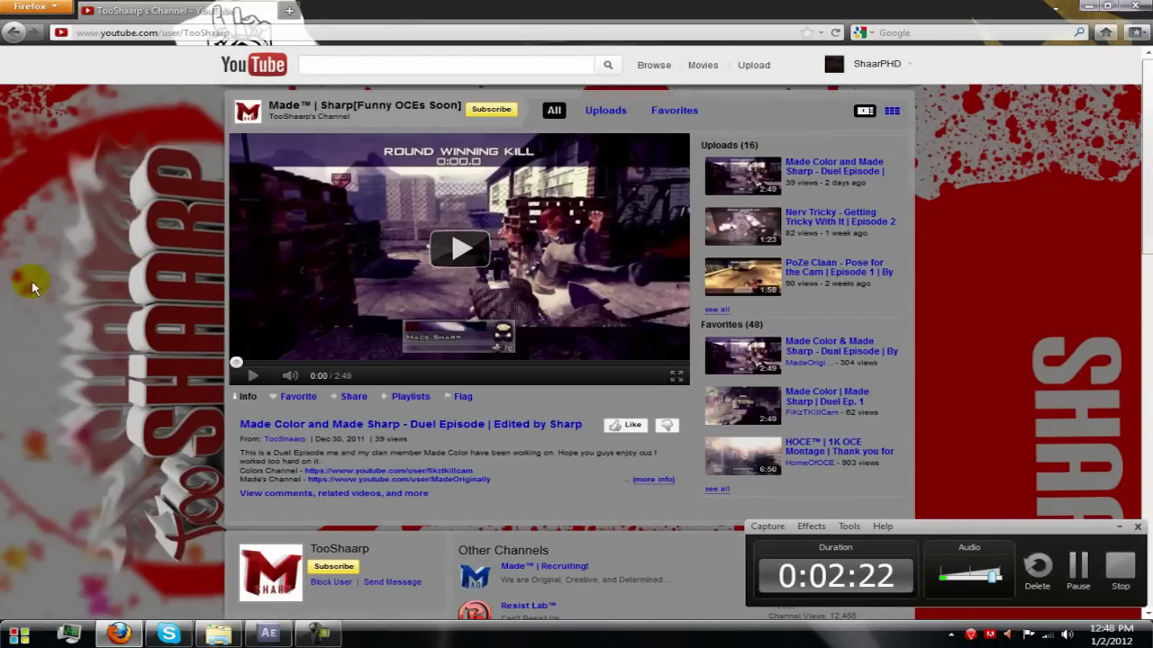
scroll(77, 263, down, 5)
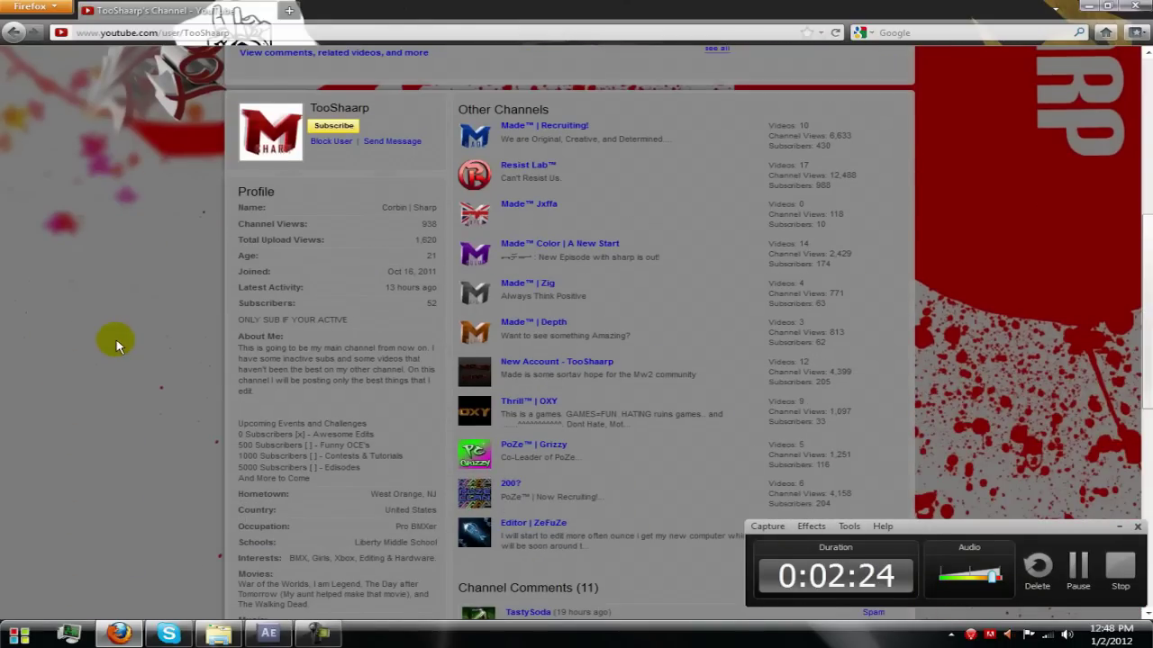
scroll(117, 345, up, 5)
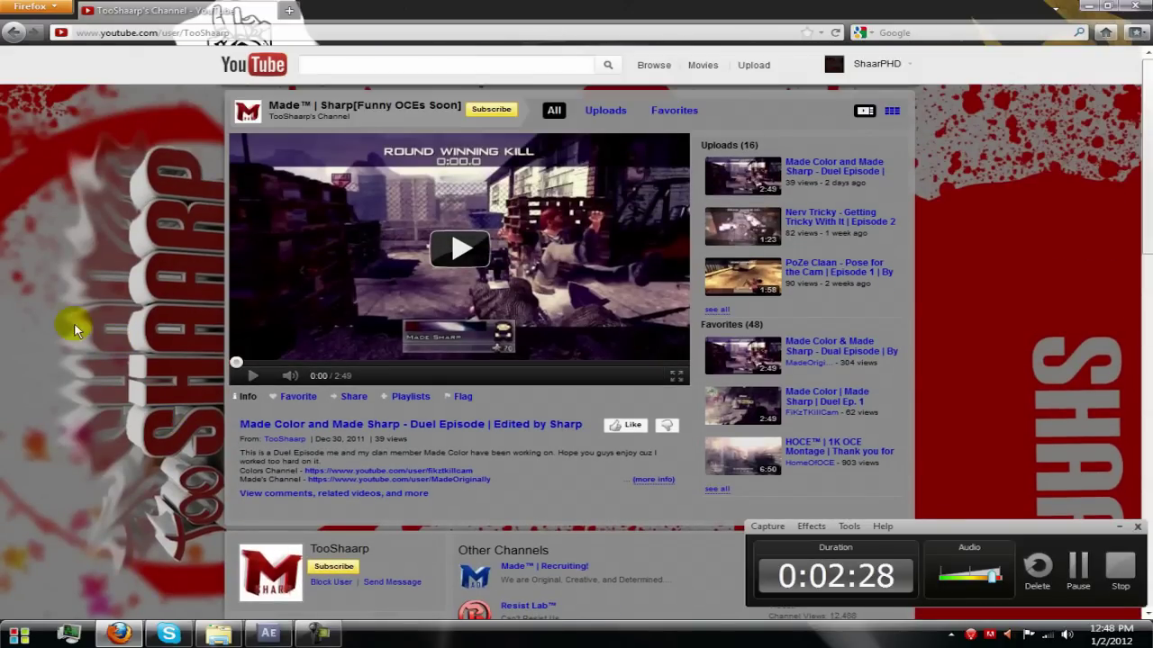
click(4, 40)
scroll(597, 252, up, 5)
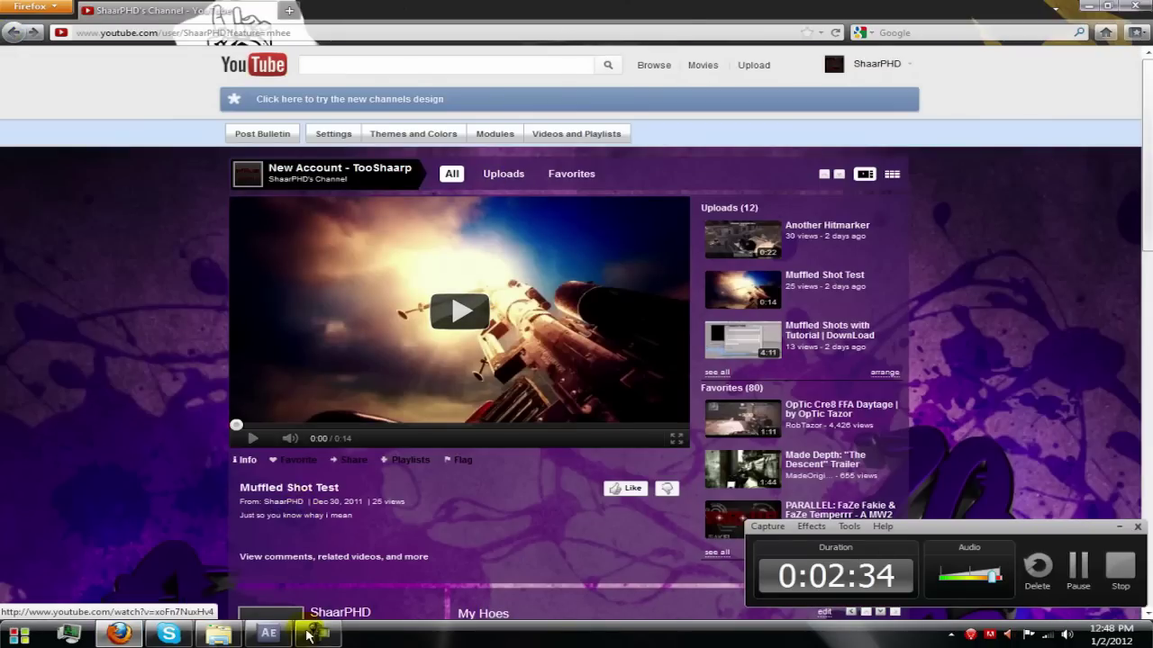
click(268, 635)
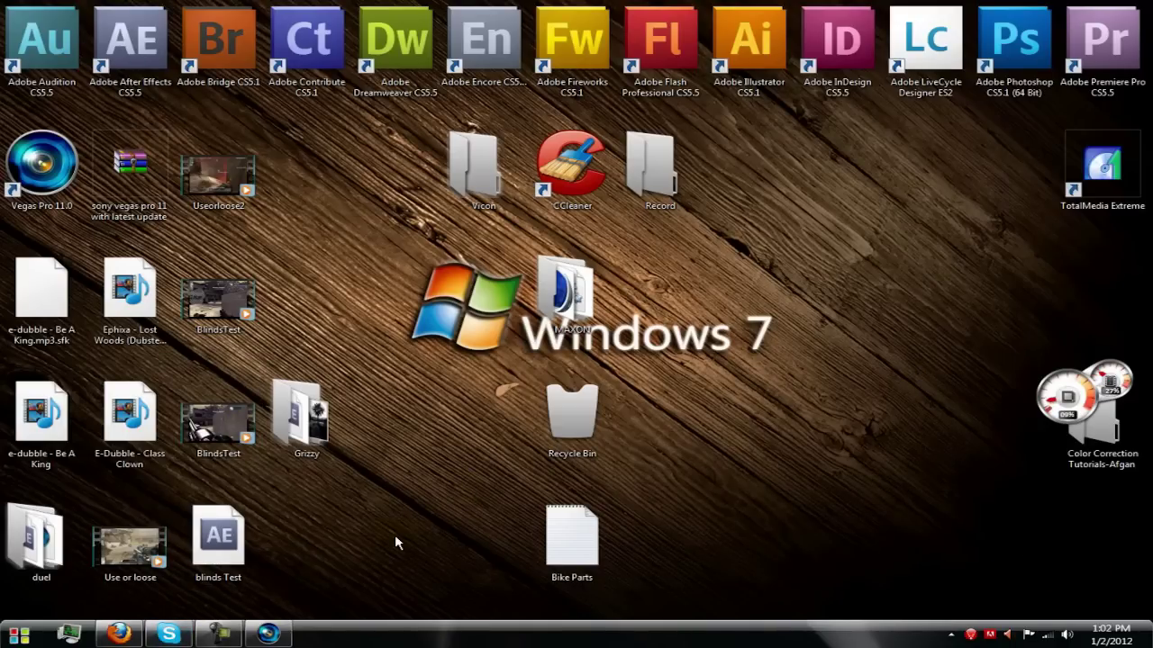
Select the rendered BlindsTest video file among the desktop icons
click(231, 439)
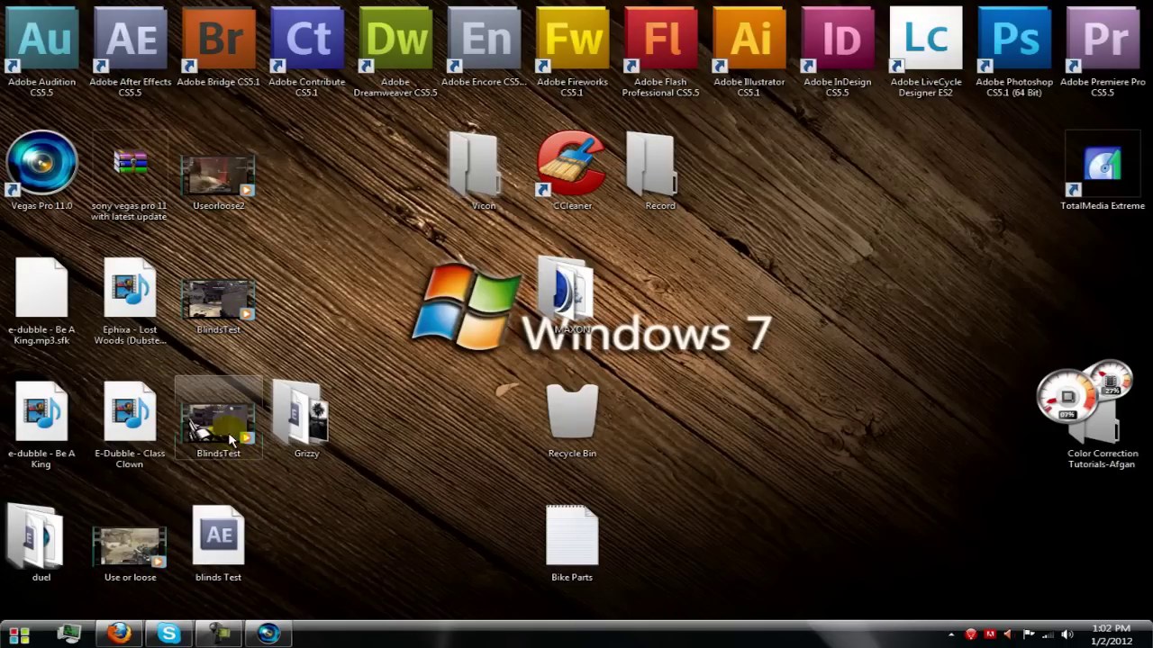
click(230, 438)
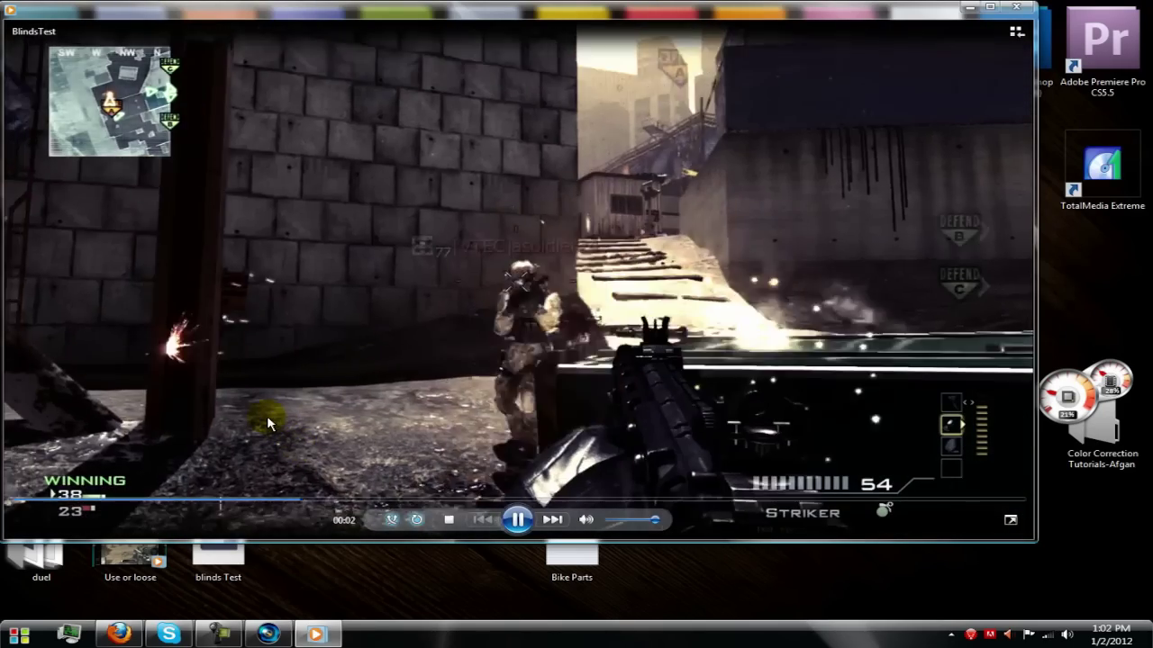
key(alt+F4)
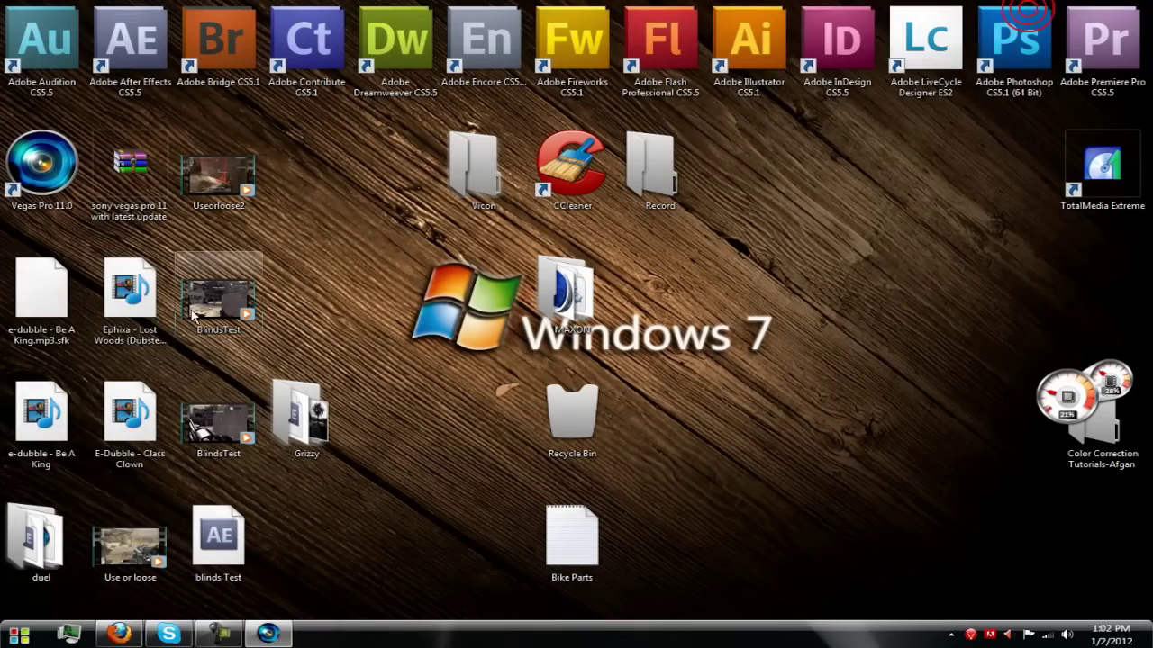
double_click(214, 307)
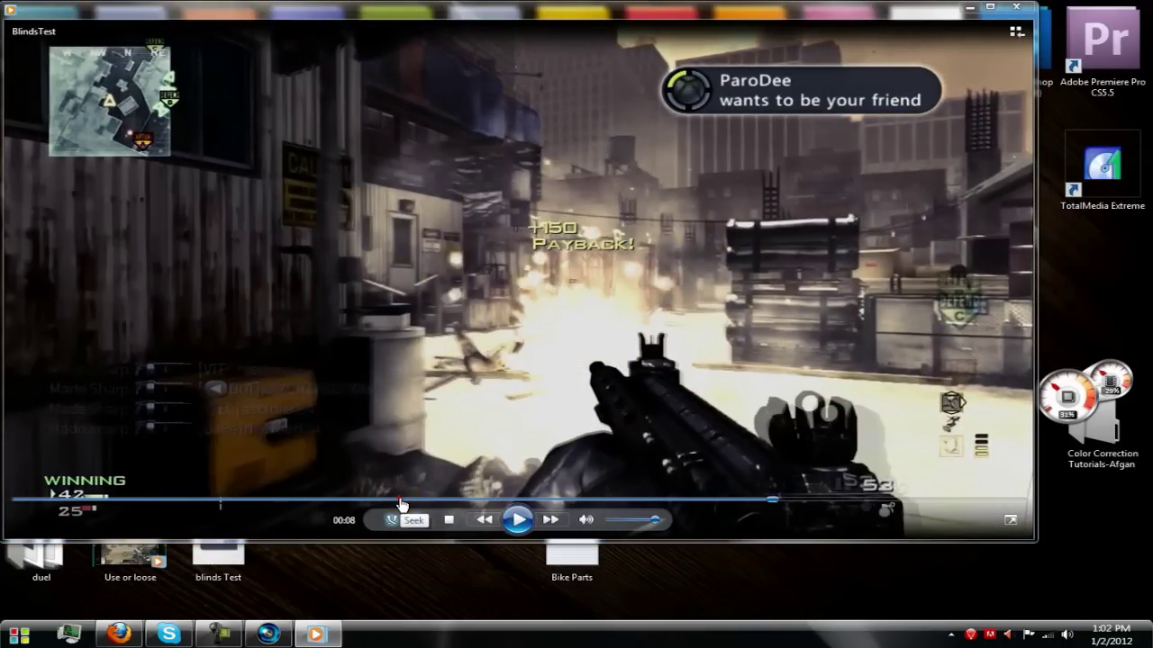
click(401, 500)
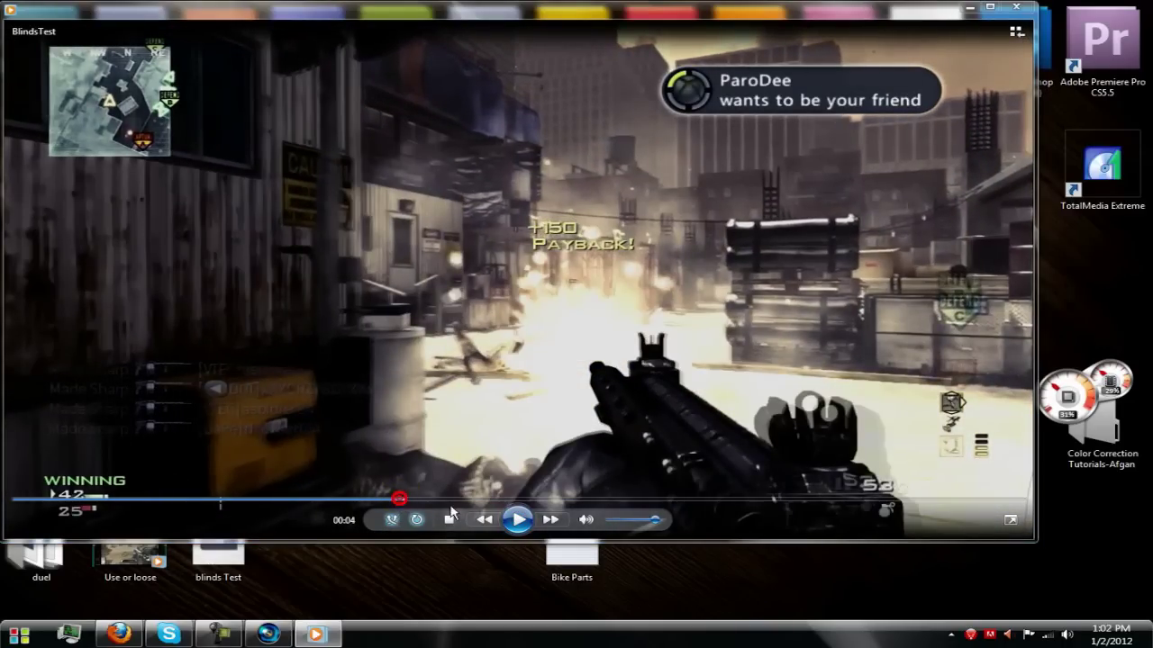
click(519, 521)
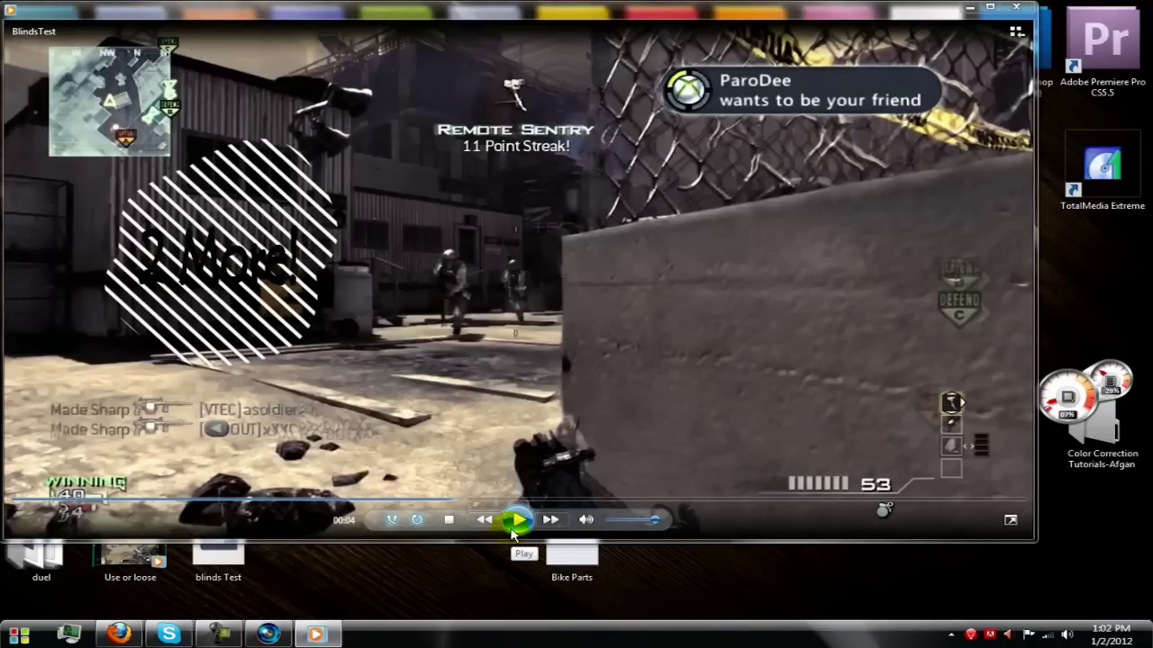
click(286, 499)
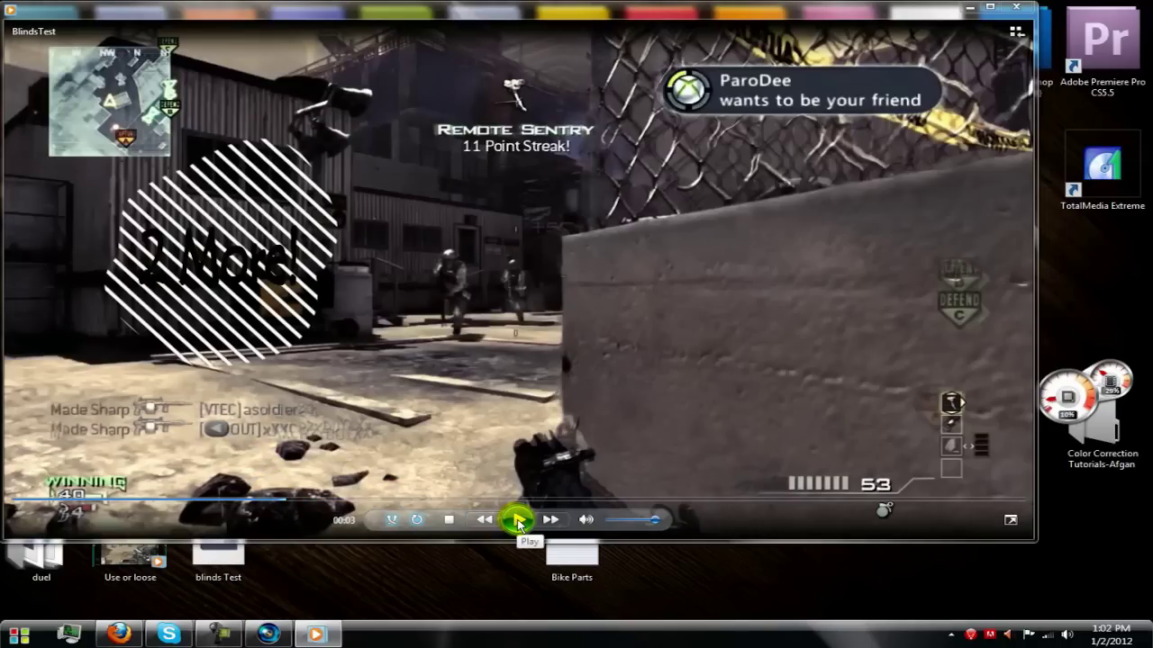
click(518, 521)
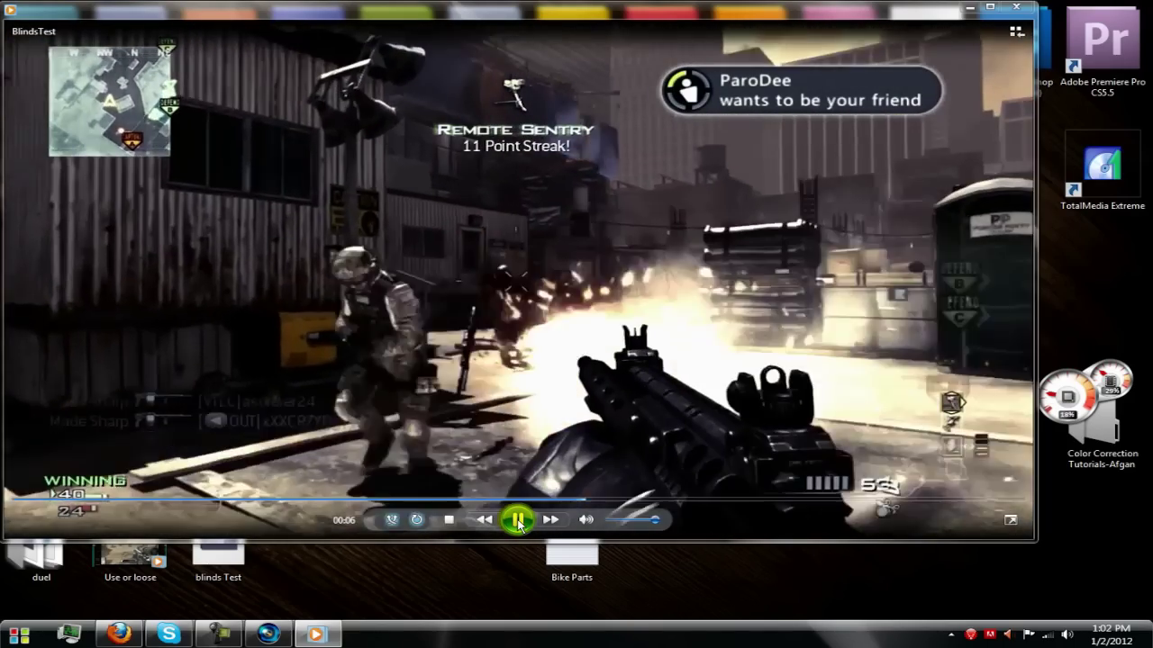
click(519, 521)
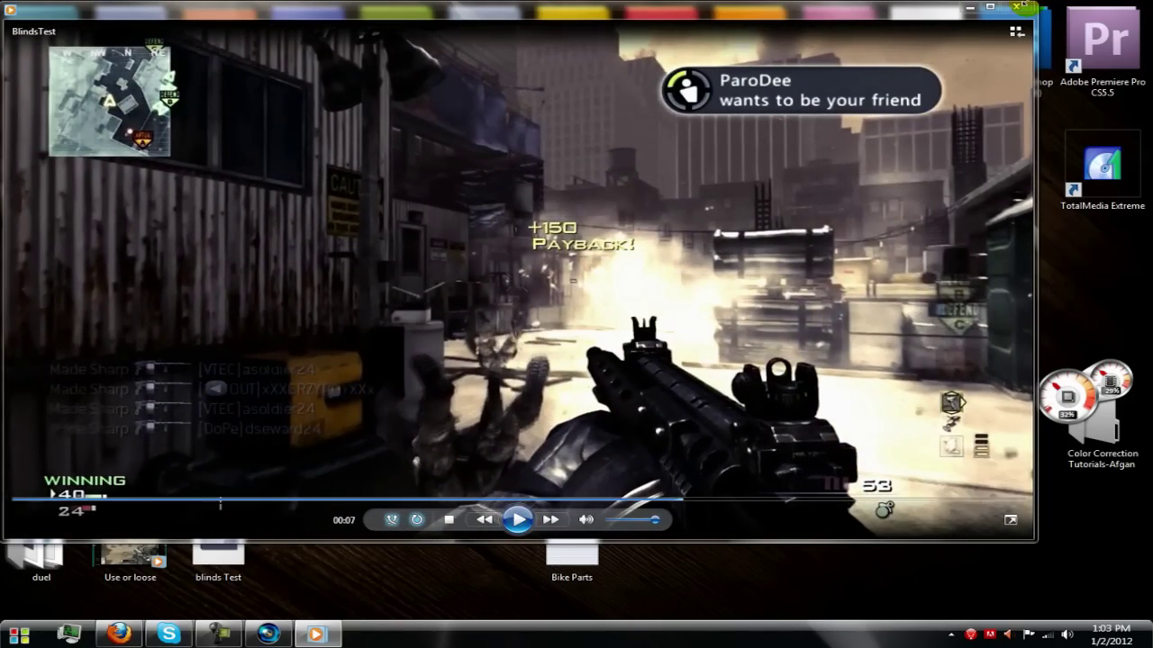
click(1019, 8)
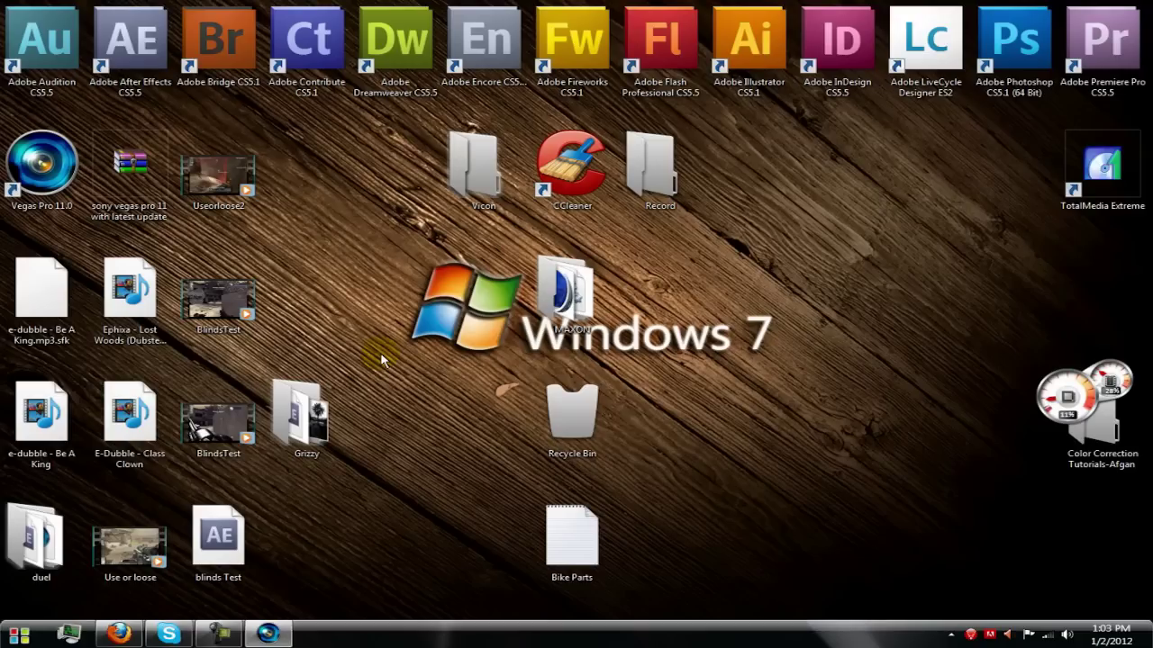
Open blinds Test.aep from the desktop and move the current time back to about 05;26
click(218, 537)
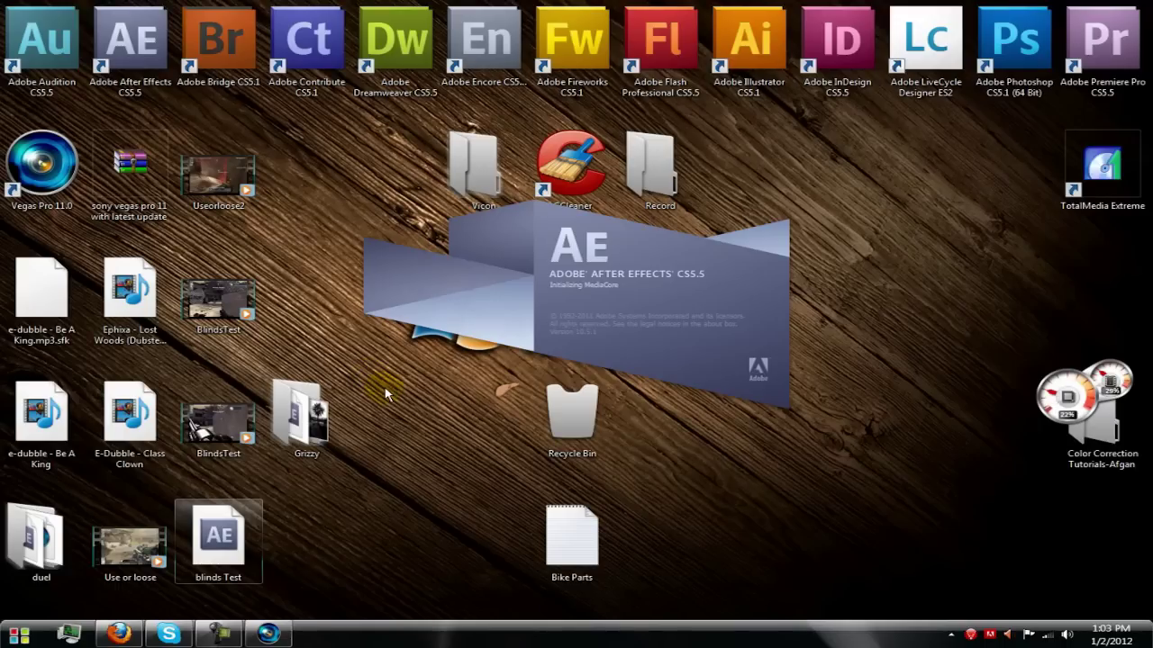
drag(2, 3, 357, 592)
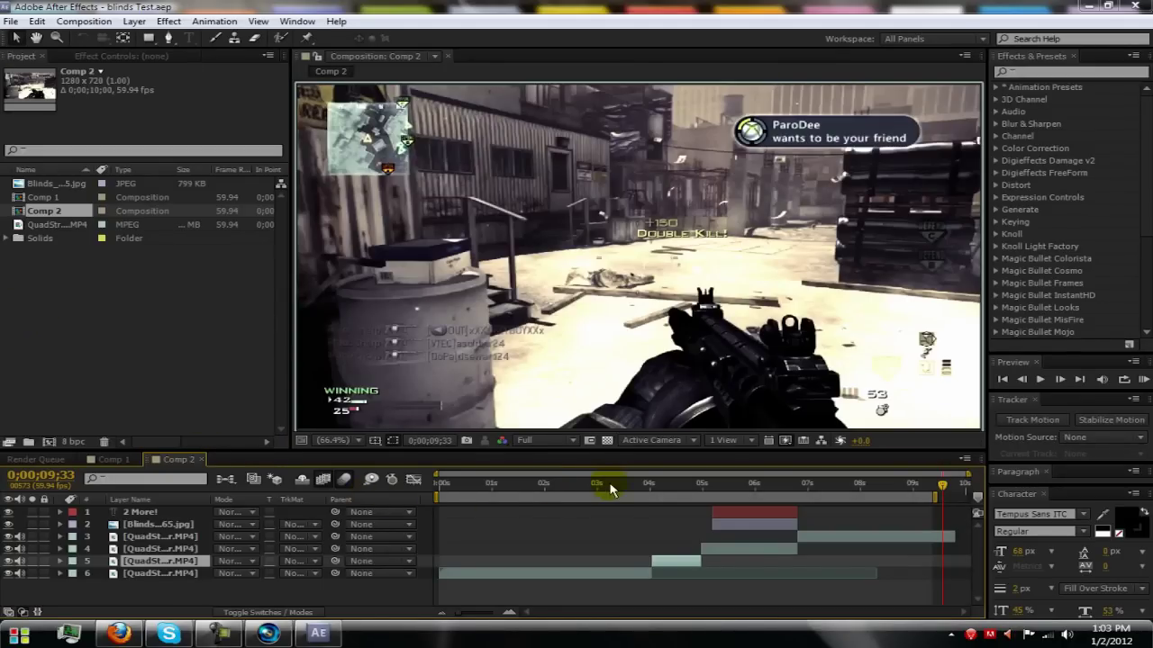
drag(678, 482, 730, 486)
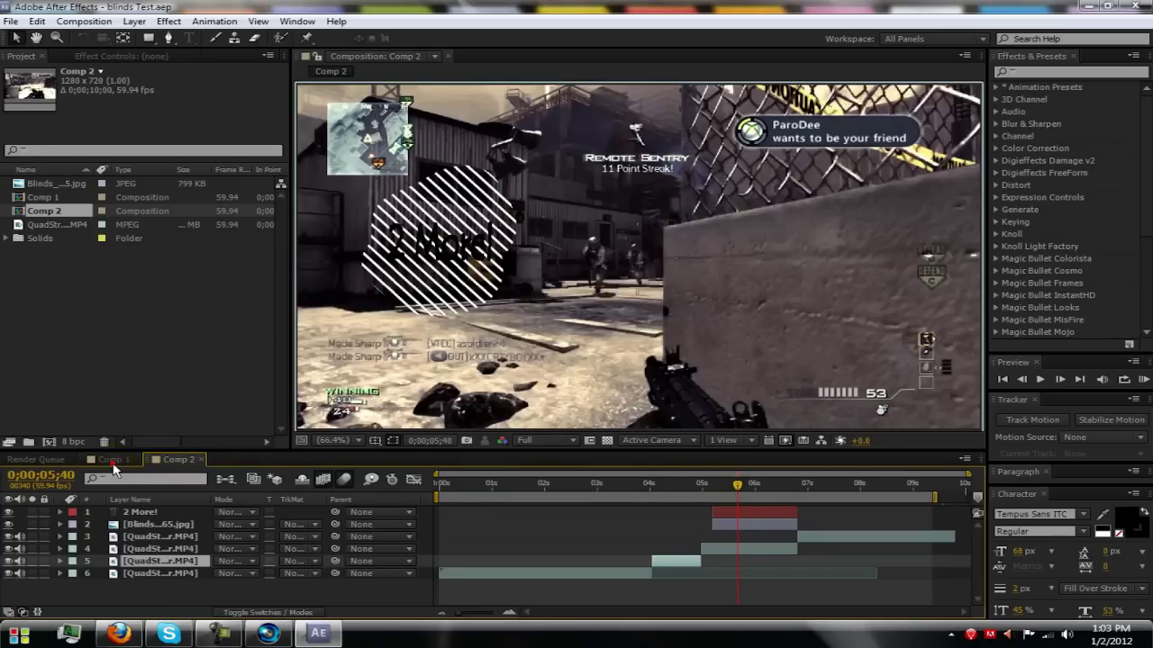
Select Comp 1's White Solid 1 and review its Venetian Blinds settings: 72% completion, 141° direction
click(112, 461)
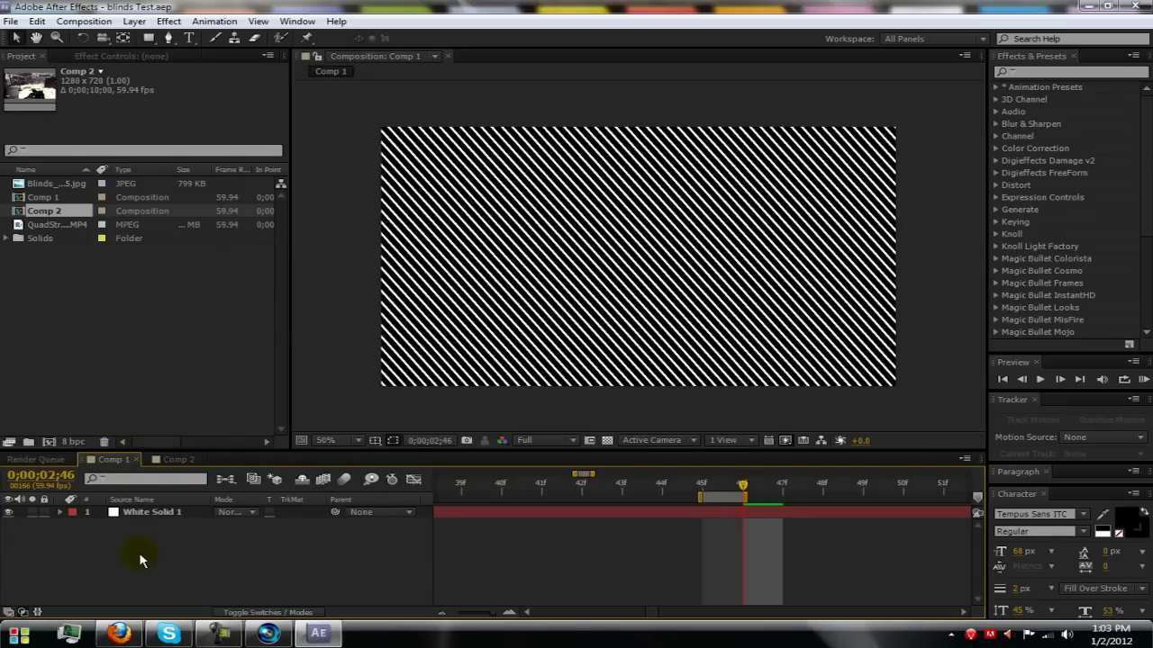
click(170, 512)
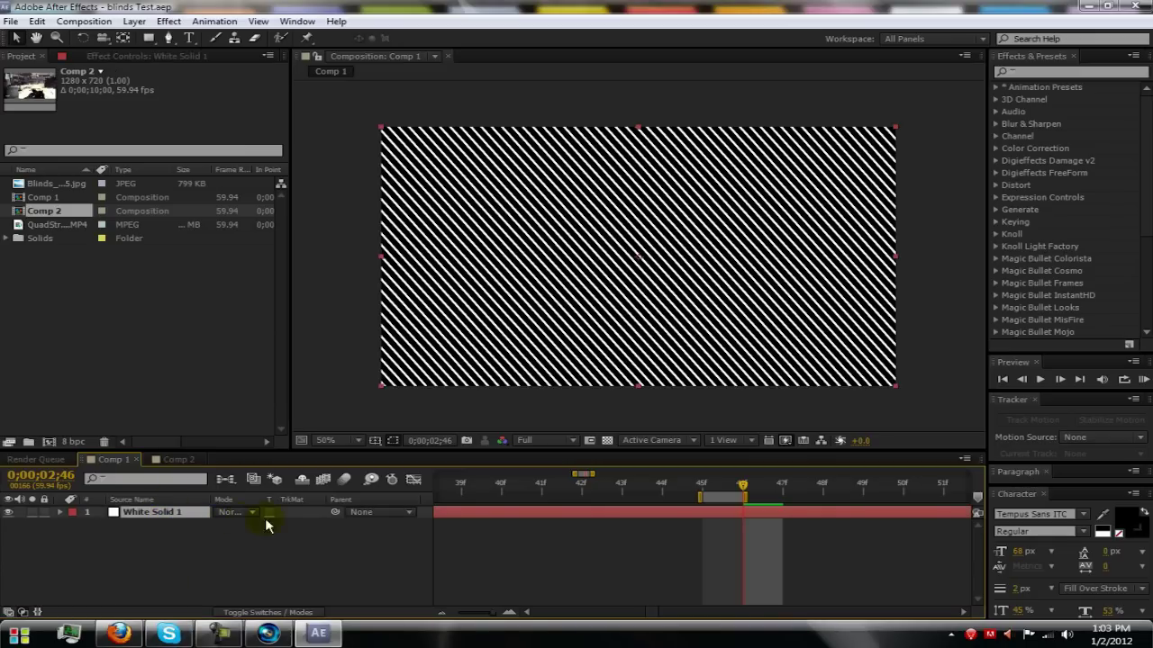
drag(497, 613, 434, 611)
click(127, 56)
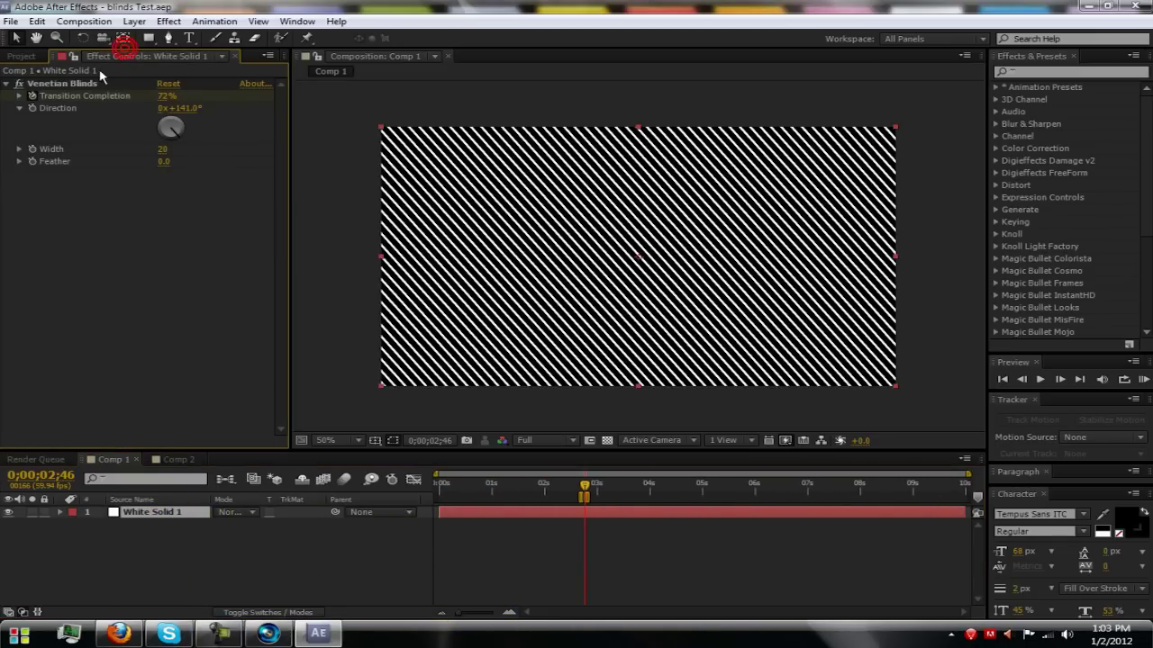
click(90, 83)
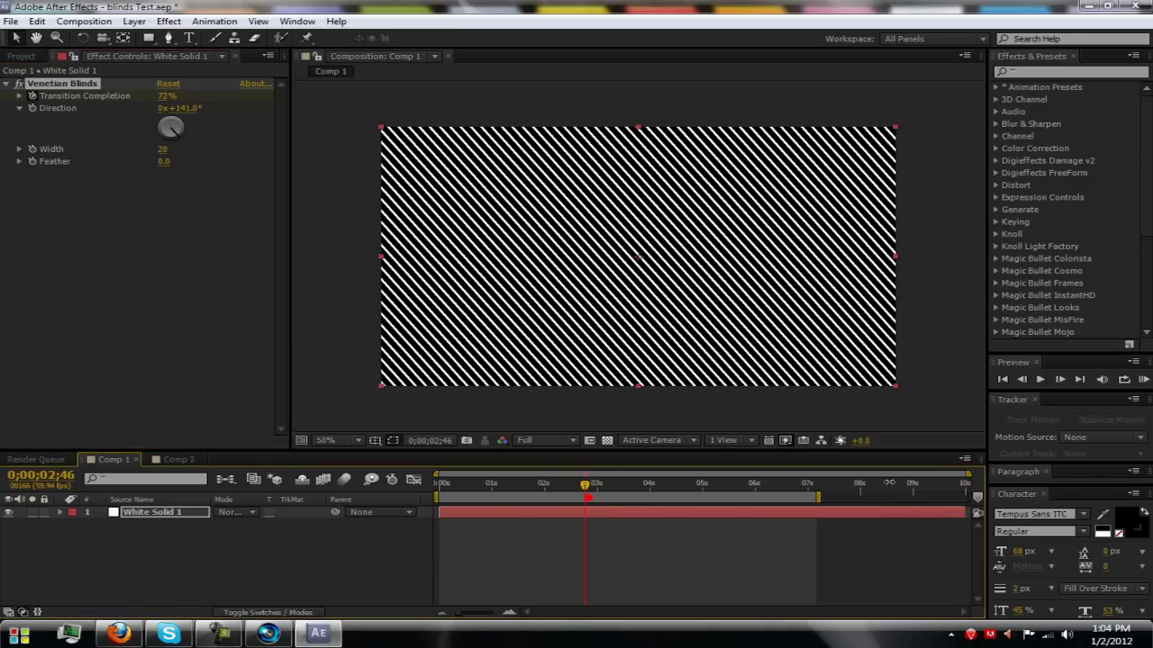
click(696, 390)
click(82, 21)
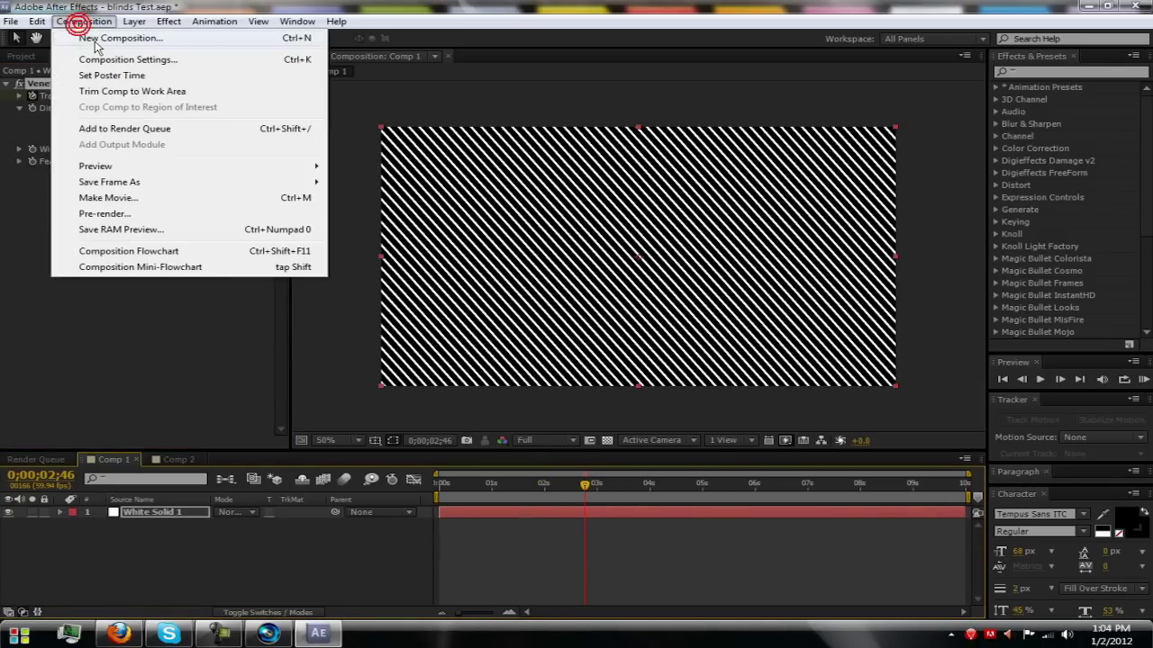
Create Comp 3 with default settings and add a white 1280×720 solid, White Solid 2
click(95, 38)
click(626, 571)
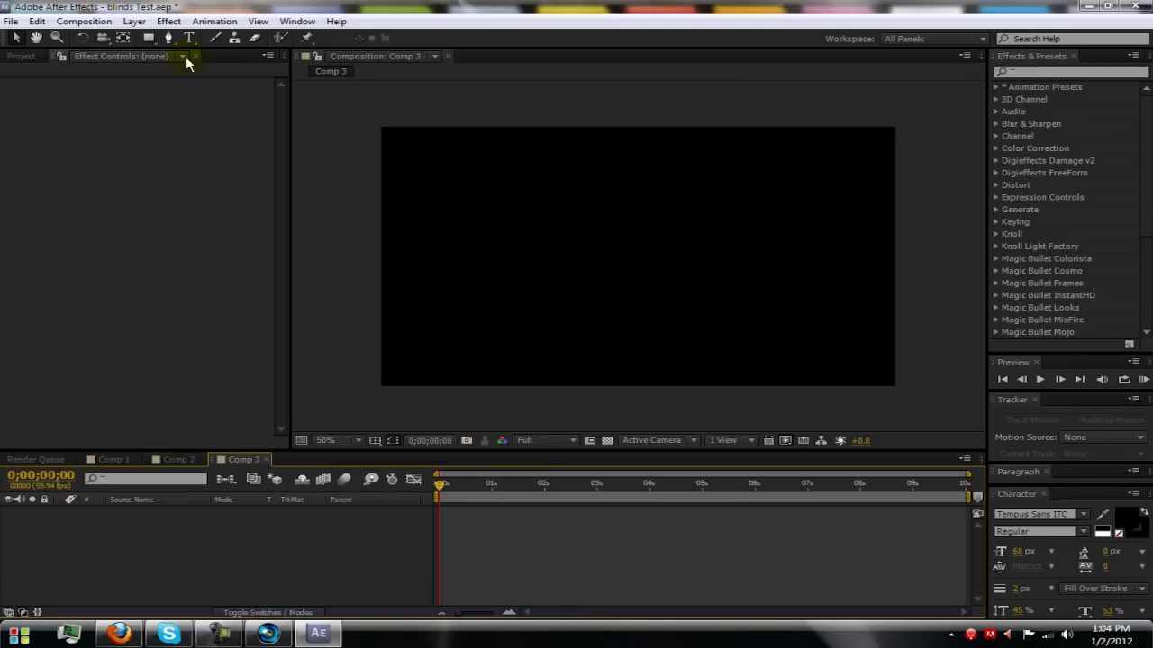
click(133, 21)
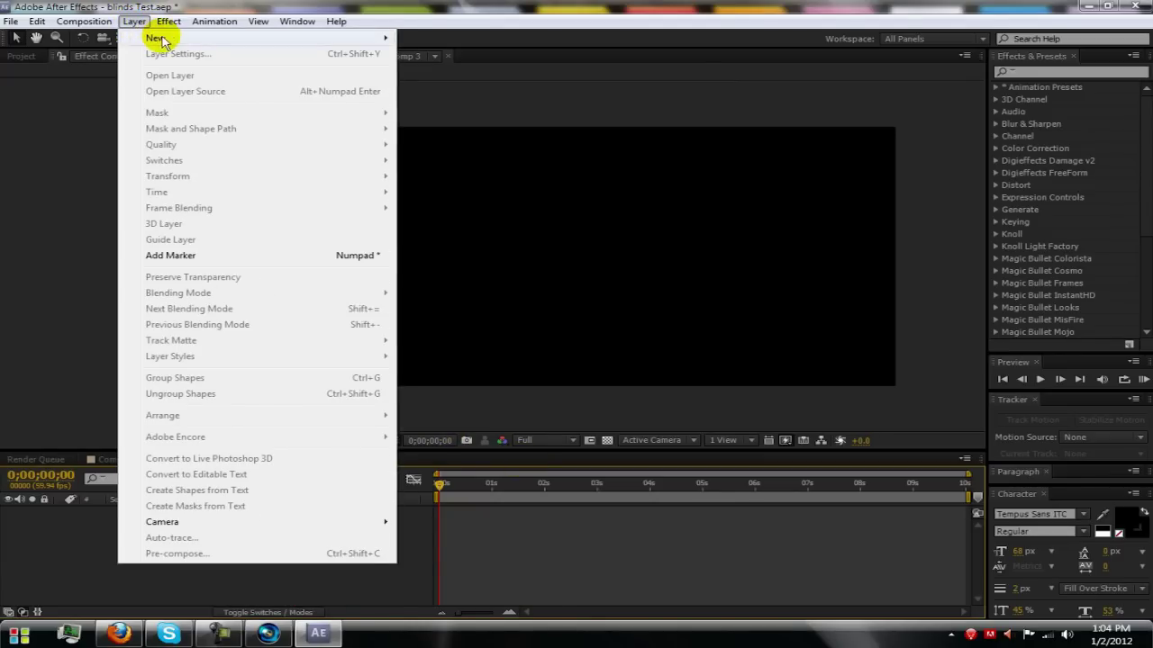
mouse_move(387, 37)
click(428, 49)
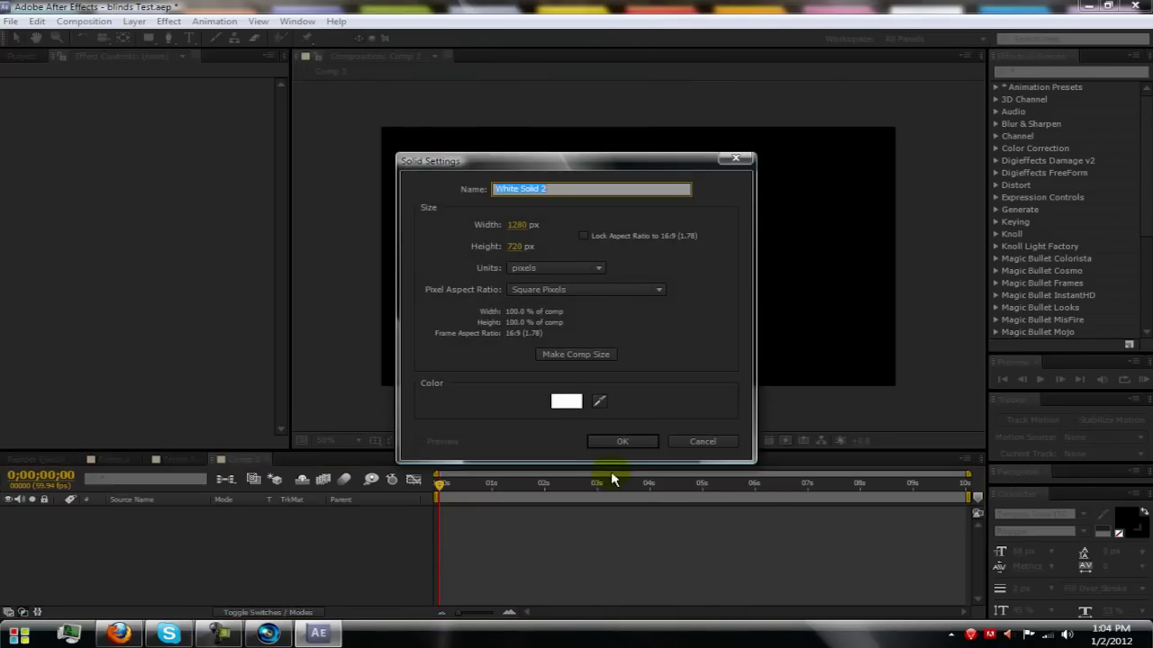
click(599, 401)
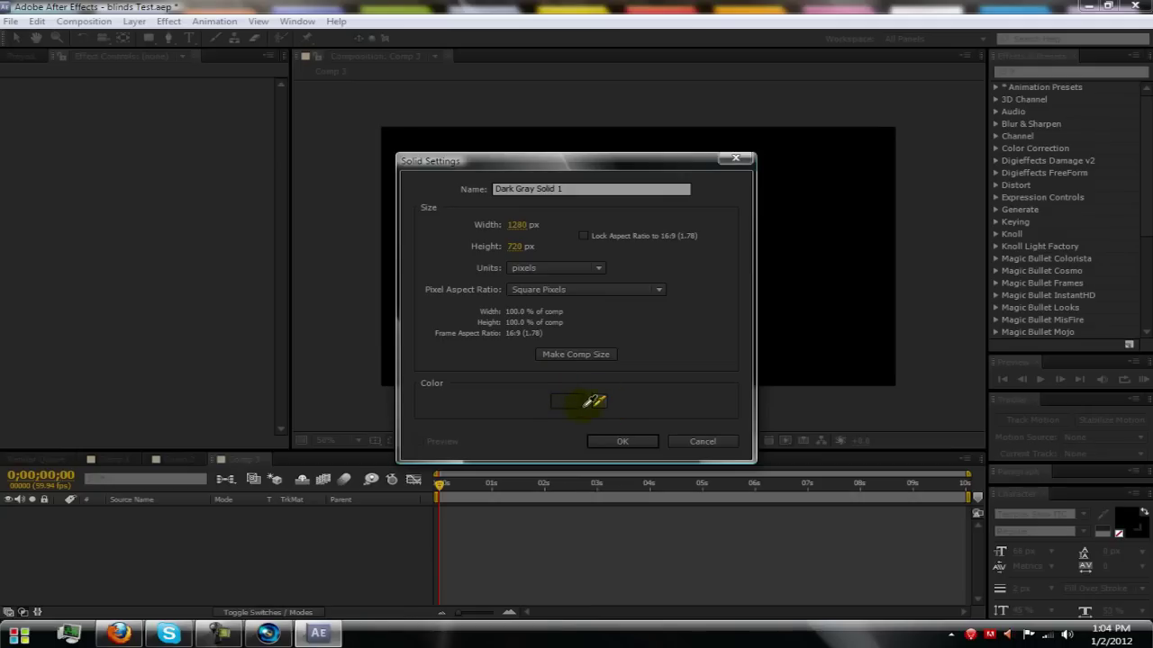
click(569, 401)
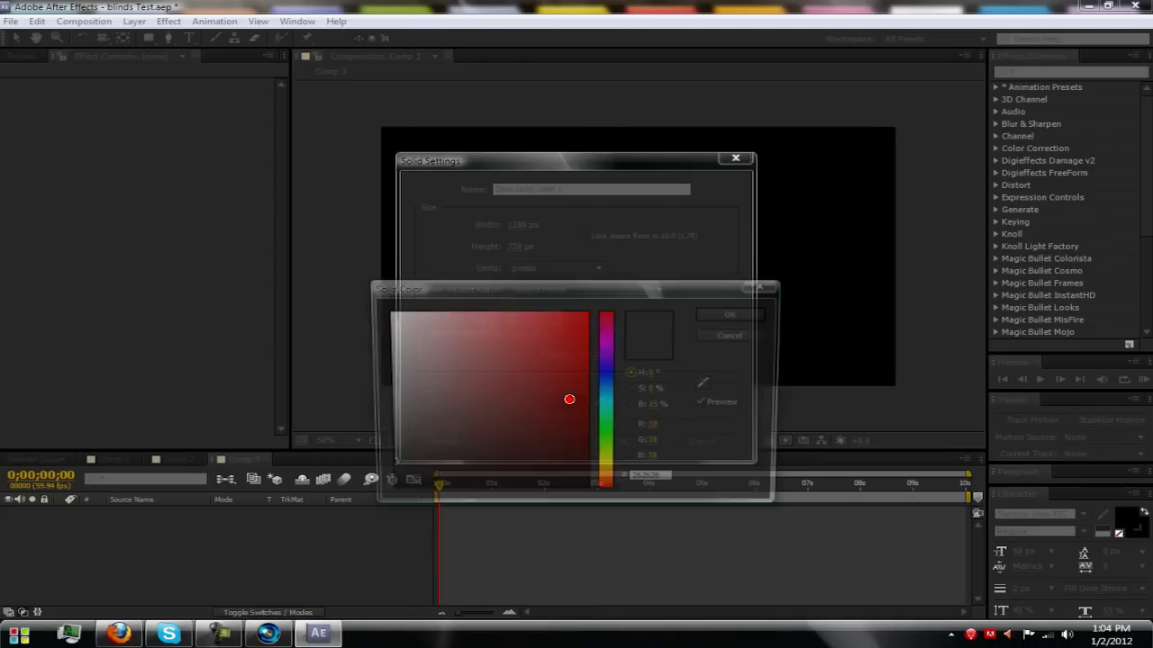
click(737, 314)
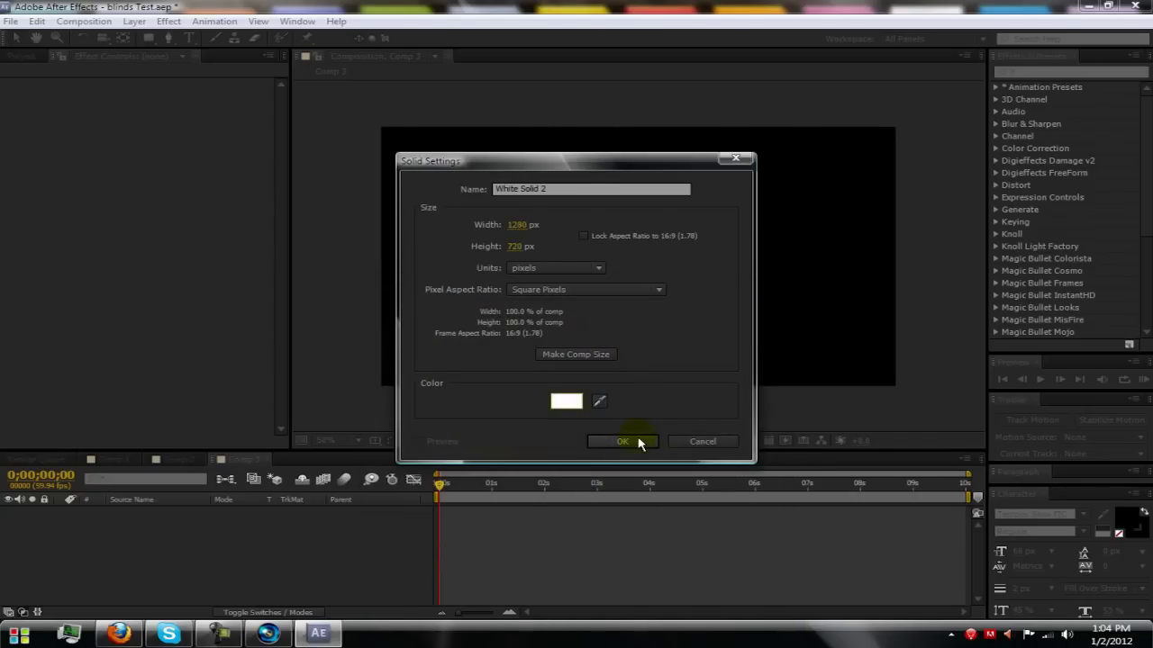
click(624, 442)
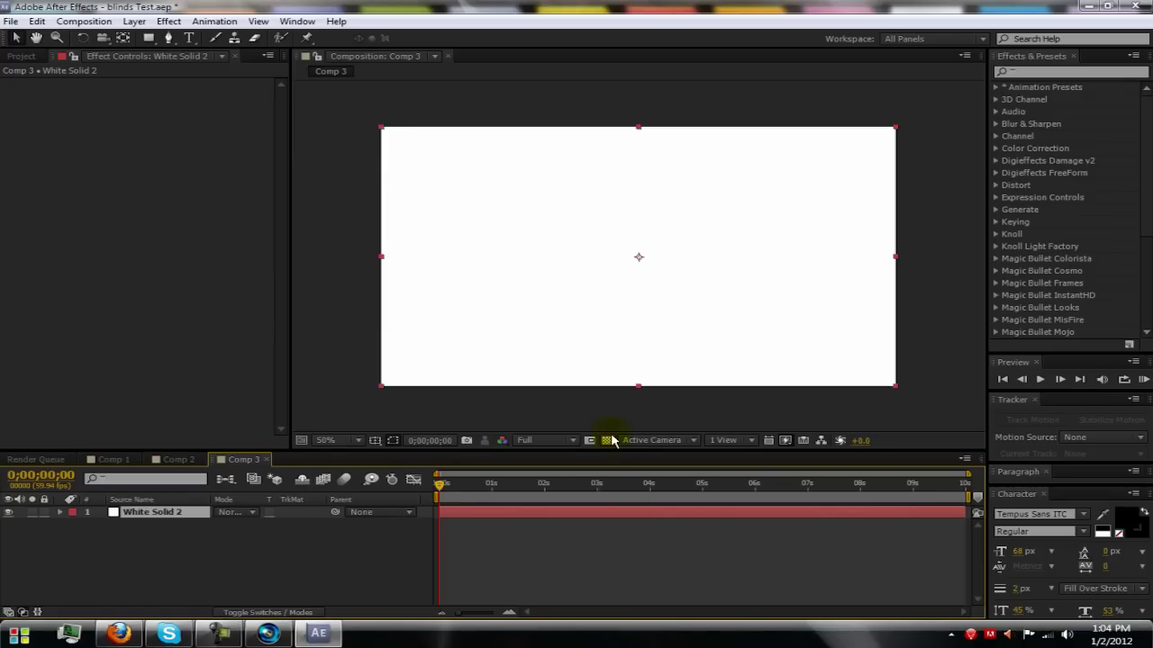
click(168, 21)
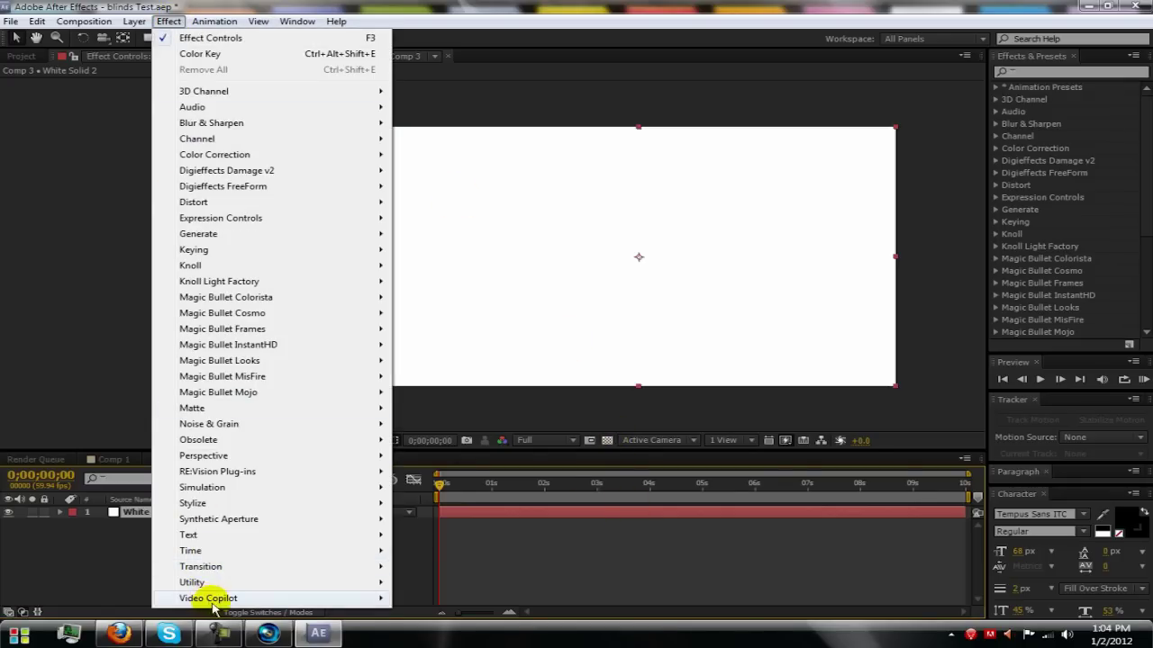
Apply Venetian Blinds to White Solid 2 and rotate its direction to about 123°
mouse_move(368, 569)
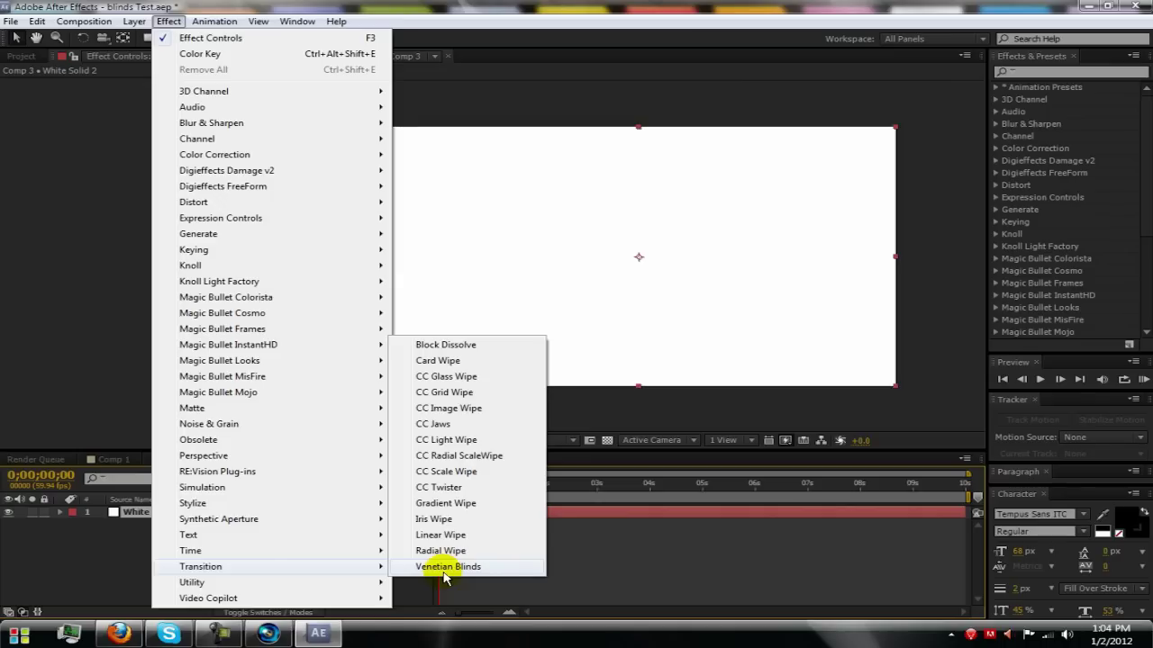
click(472, 567)
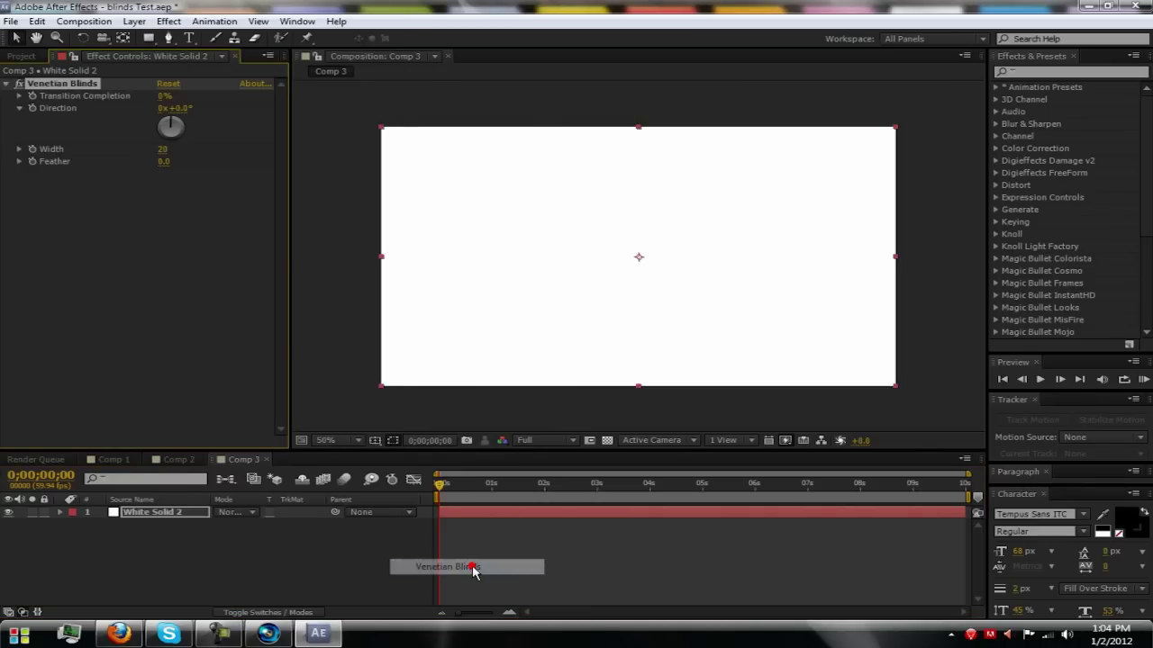
drag(177, 127, 438, 135)
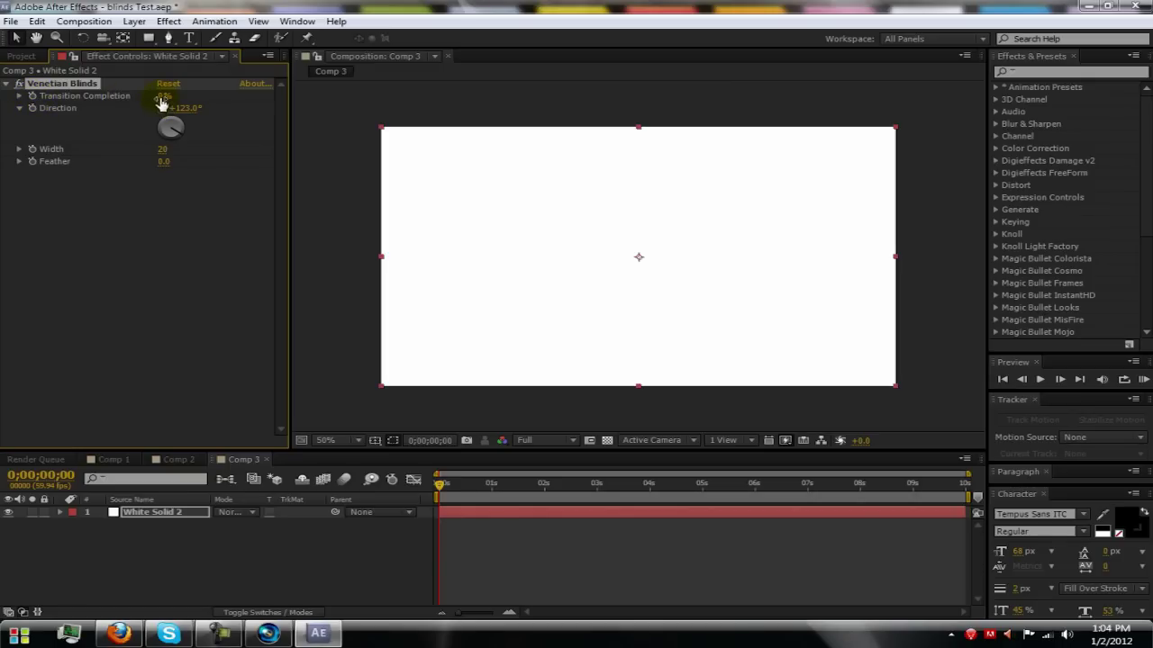
Adjust Transition Completion to about 70% and move the current time to 0;00;01;34
mouse_move(161, 99)
mouse_down()
mouse_move(224, 108)
mouse_move(155, 107)
mouse_up()
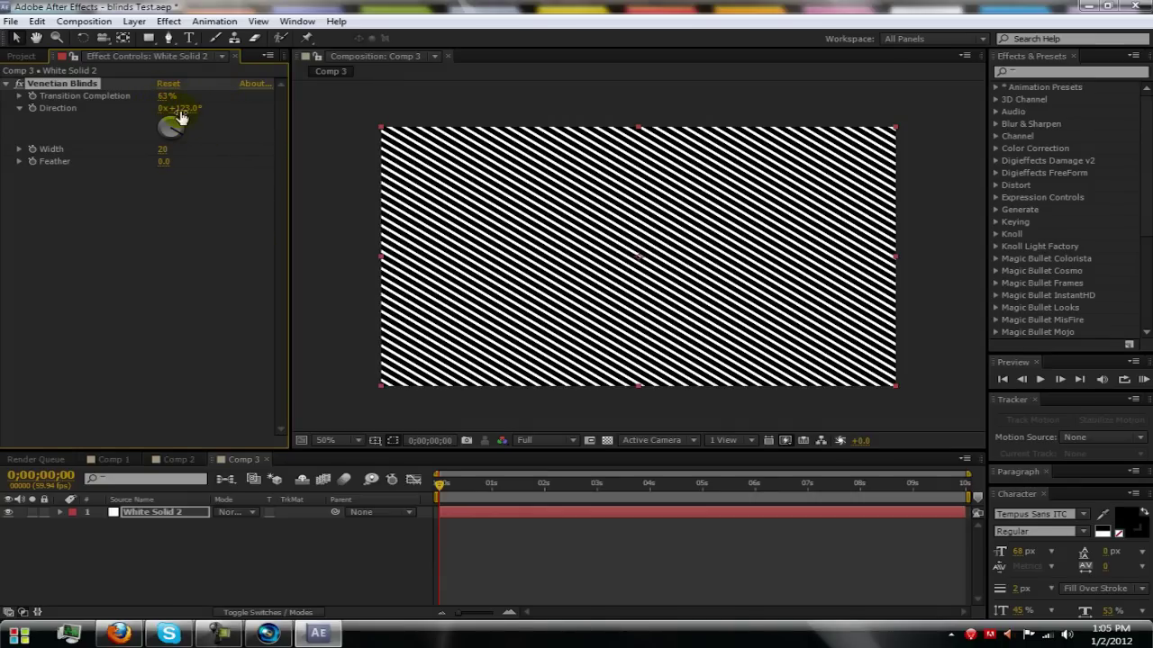
mouse_move(167, 98)
mouse_down()
mouse_move(179, 101)
mouse_move(163, 107)
mouse_up()
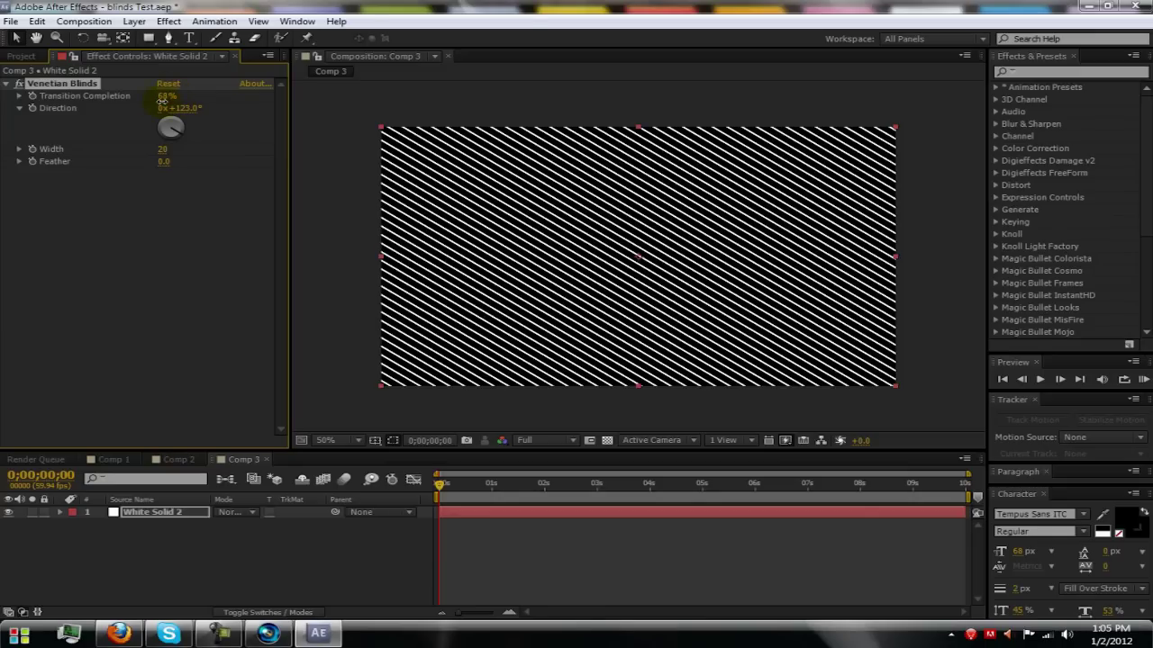
drag(164, 97, 165, 102)
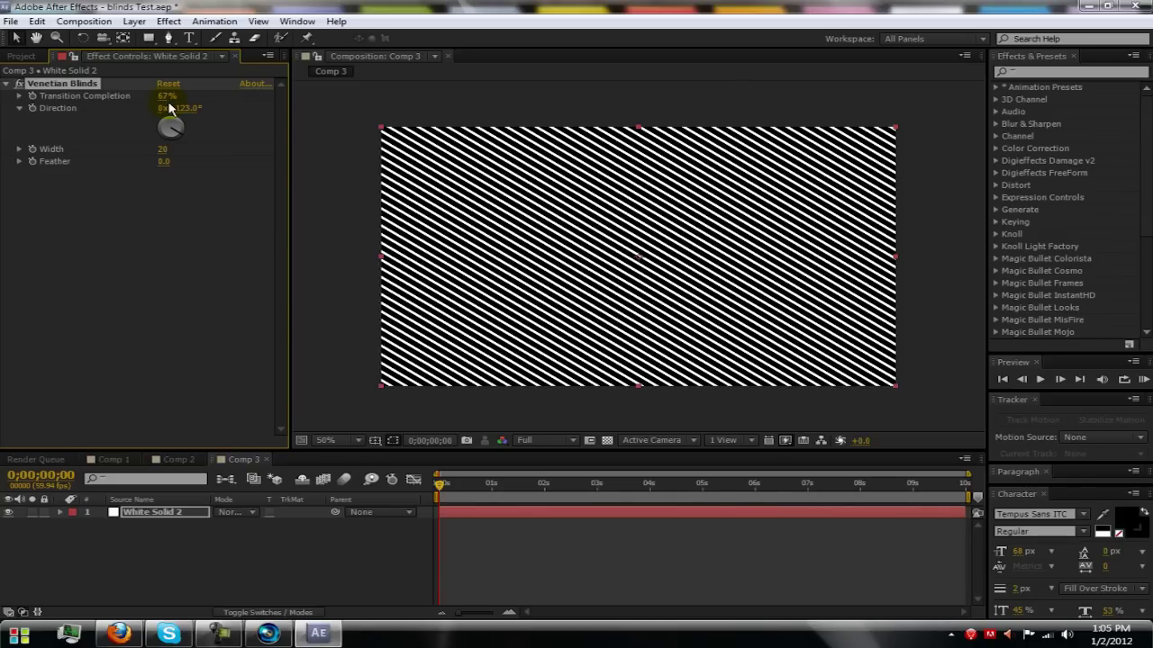
drag(165, 98, 171, 109)
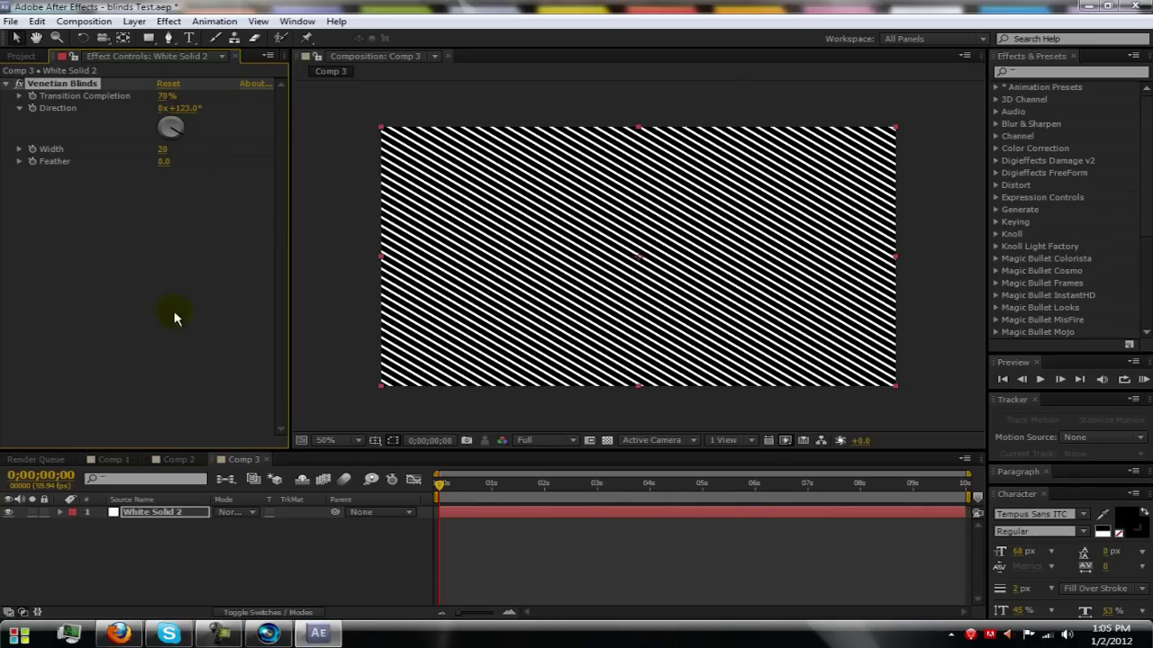
drag(441, 489, 522, 489)
mouse_move(462, 619)
mouse_down()
mouse_move(518, 617)
mouse_move(482, 613)
mouse_up()
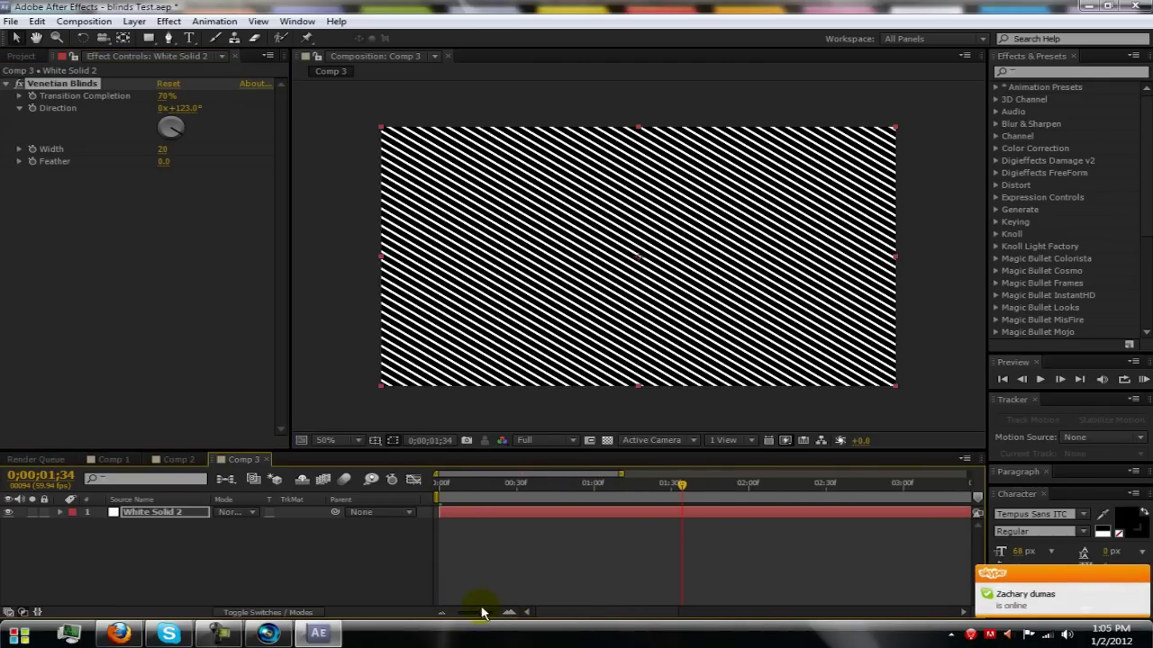
Trim Comp 3's work area to a few frames around 0;00;01;34 and add it to the Render Queue
drag(435, 498, 679, 519)
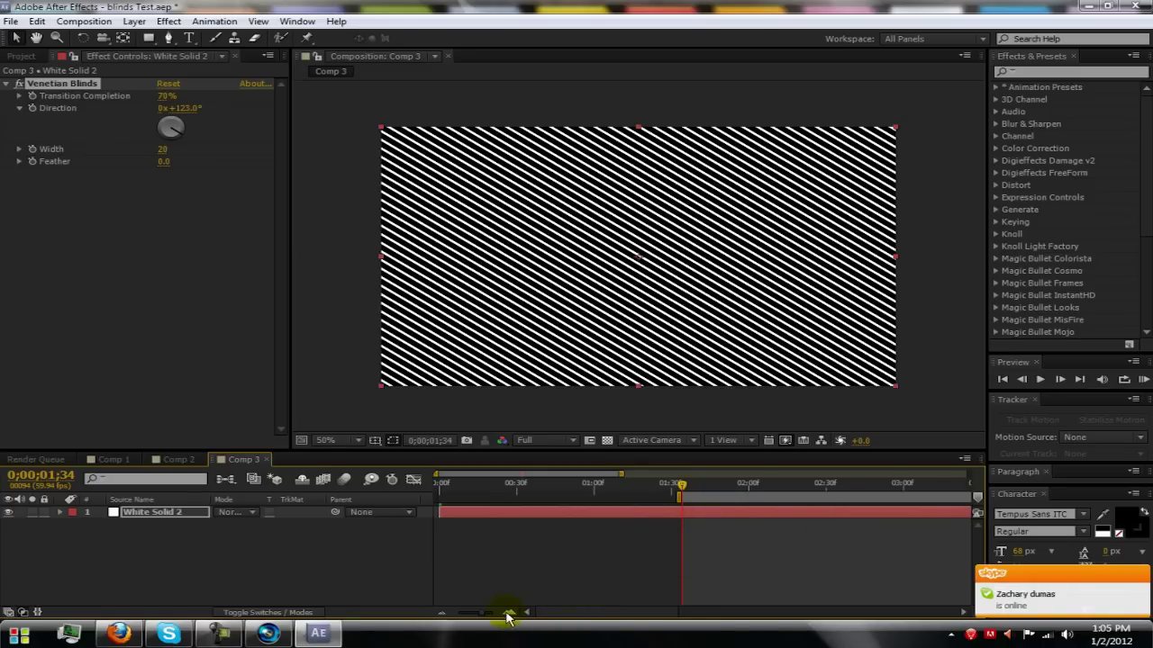
drag(486, 620, 460, 616)
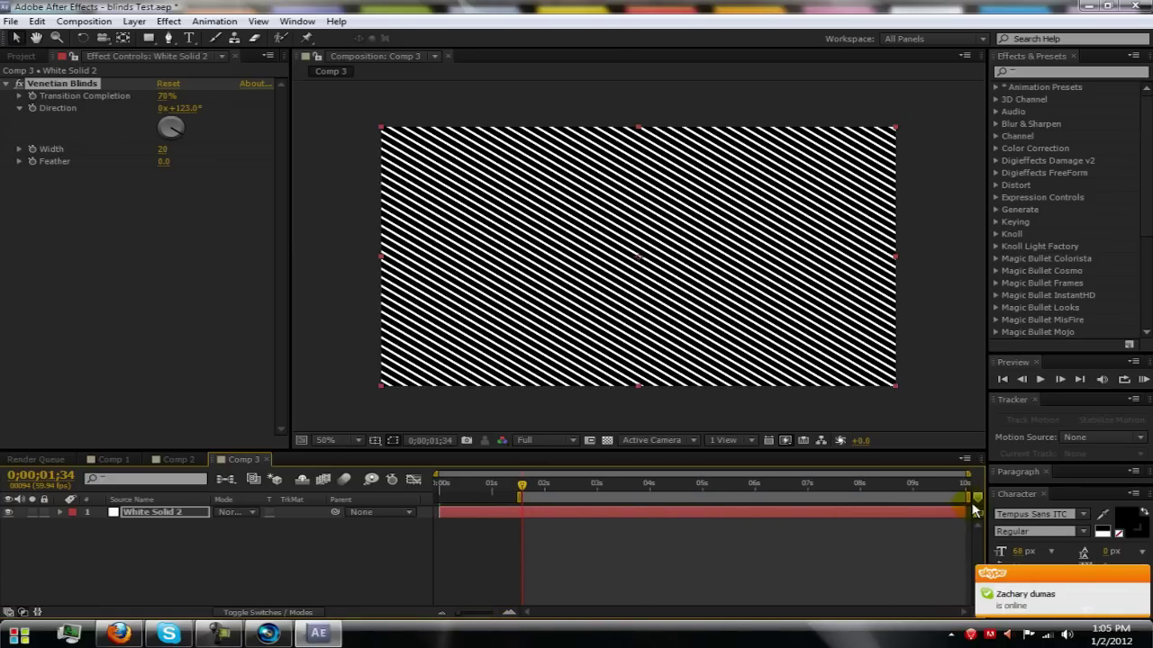
drag(967, 501, 525, 516)
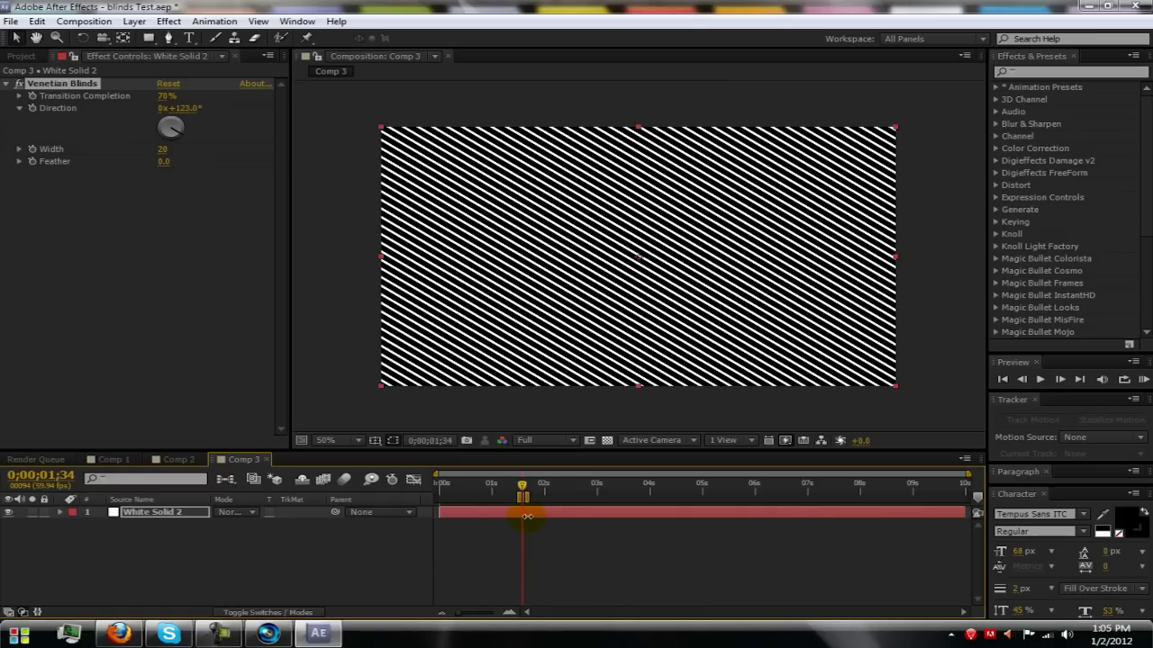
drag(450, 618, 527, 619)
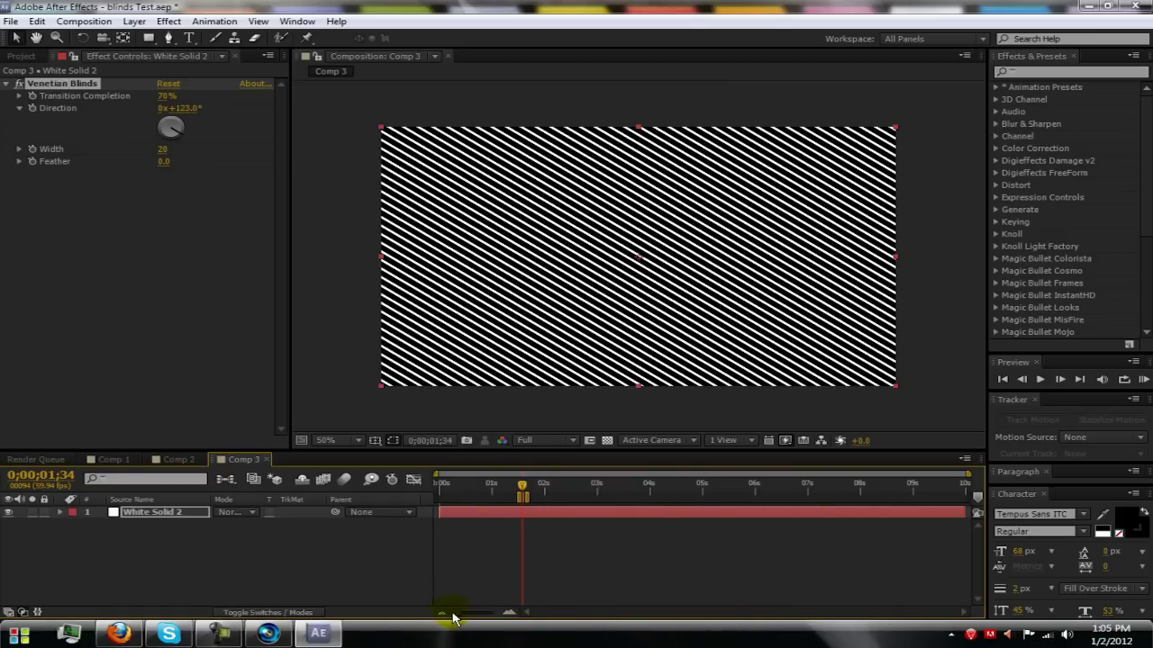
drag(450, 617, 527, 620)
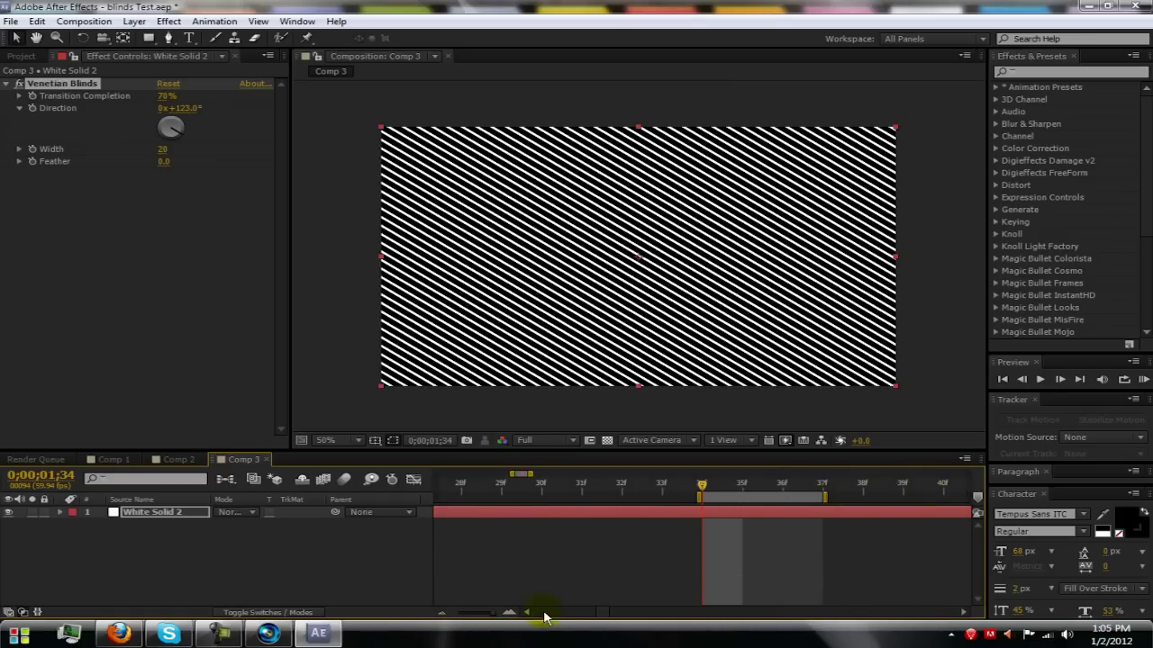
click(477, 618)
drag(820, 498, 744, 498)
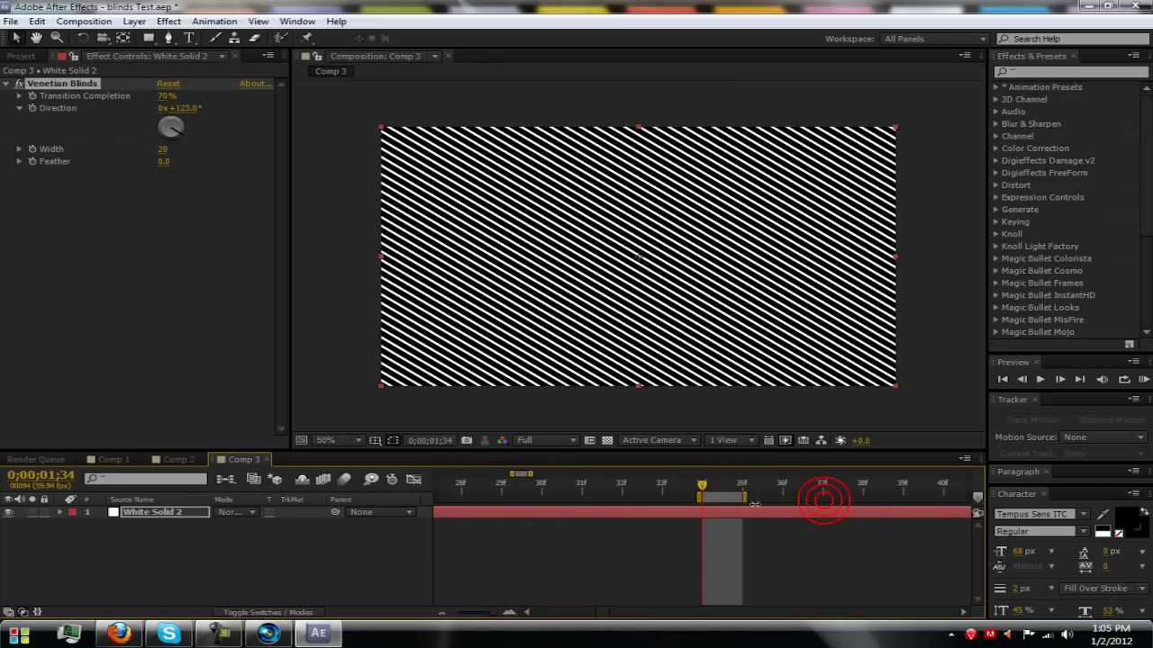
click(699, 491)
key(ctrl+m)
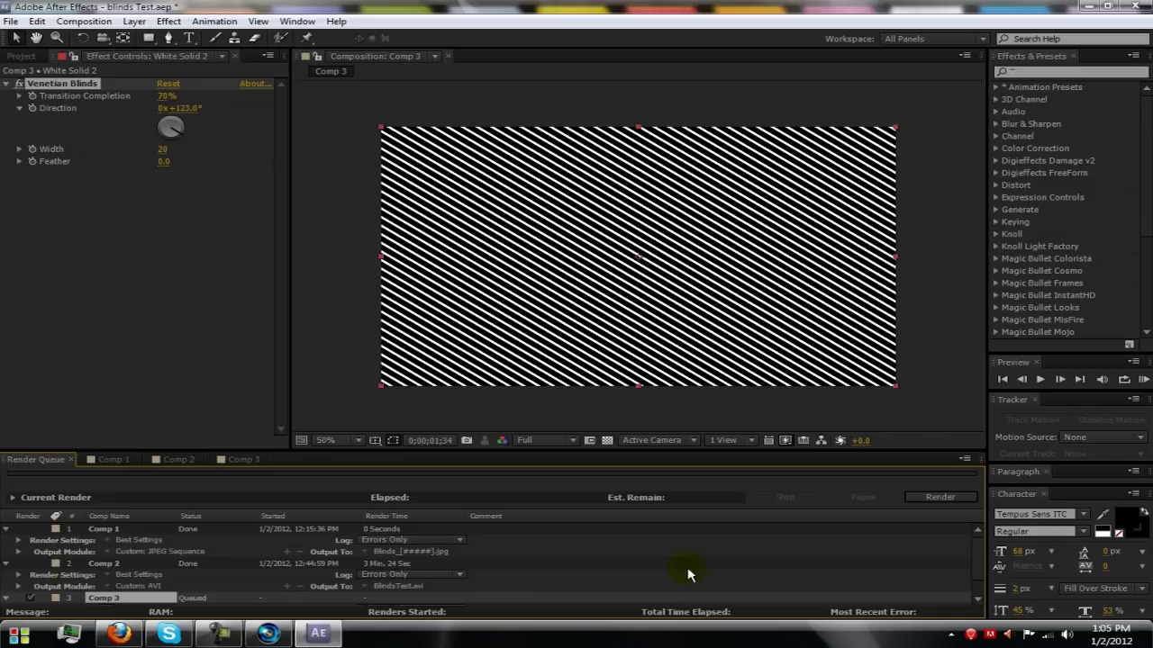
Delete Comp 1 and Comp 2 from the Render Queue and open Comp 3's output module settings
click(81, 20)
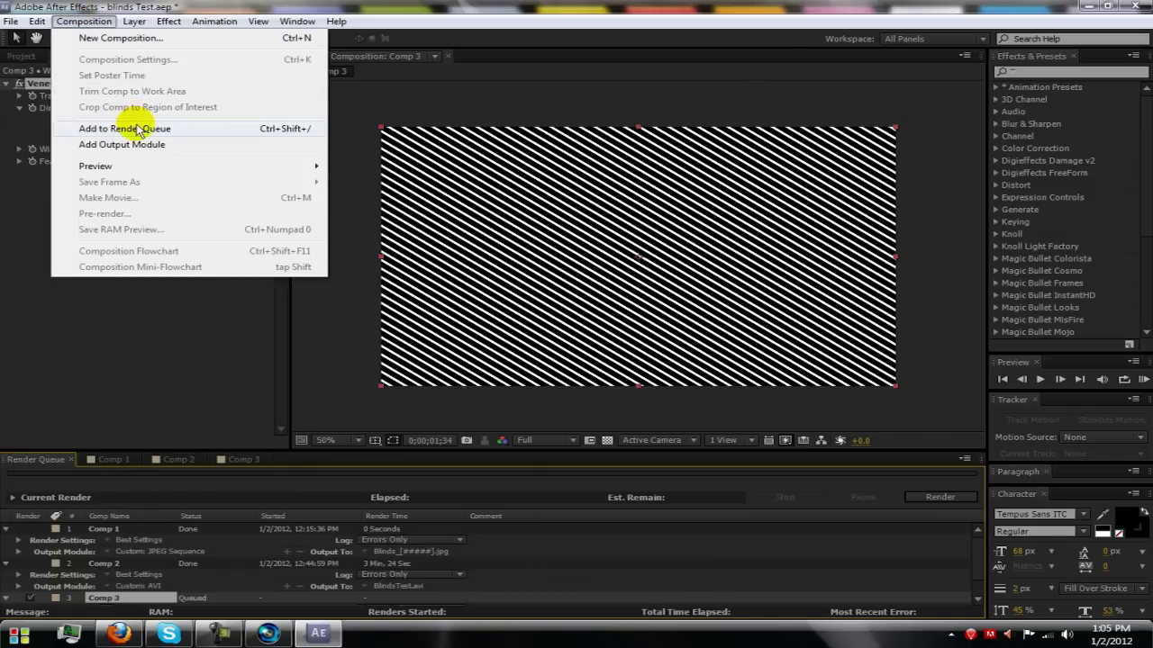
click(93, 22)
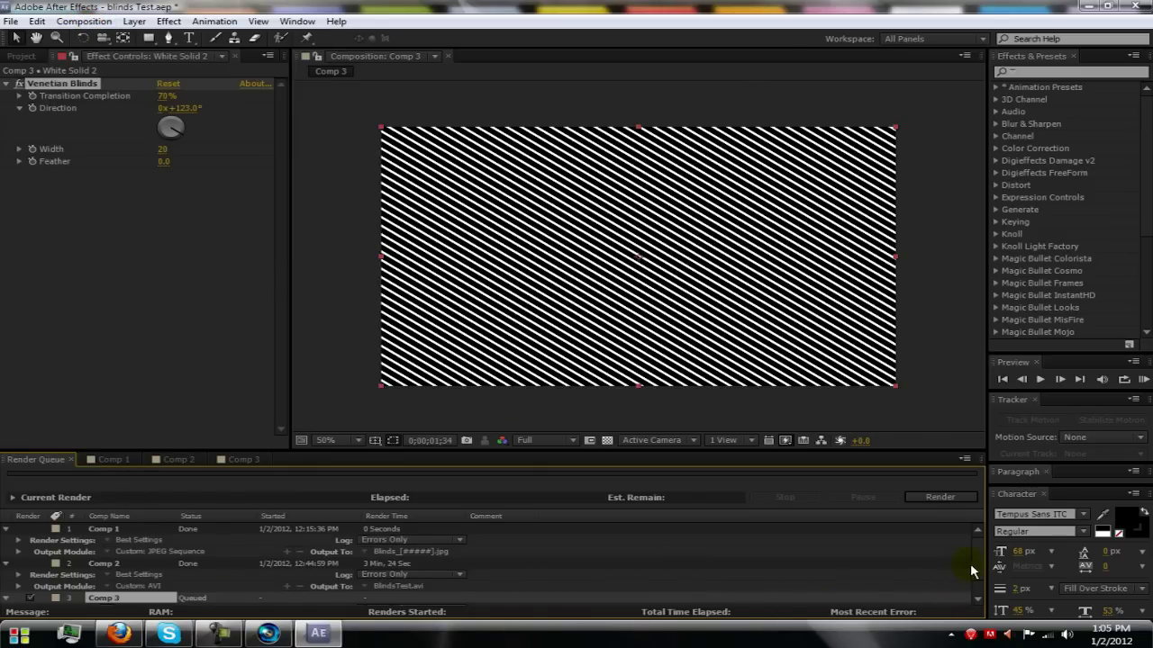
drag(975, 564, 975, 577)
click(85, 554)
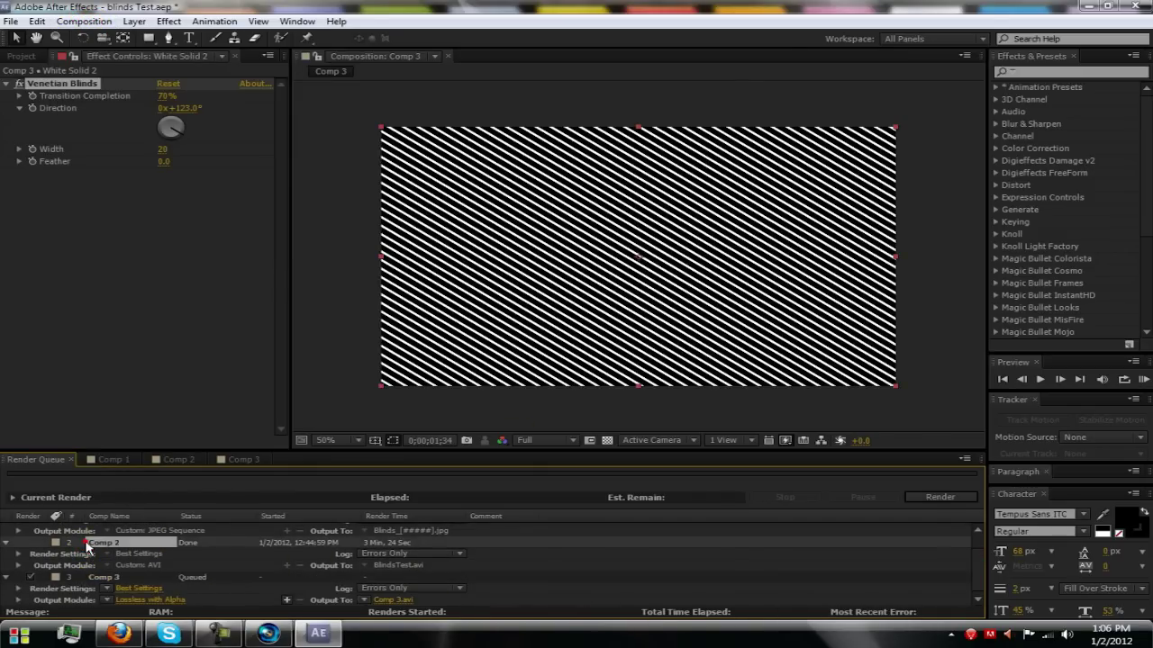
scroll(86, 549, up, 2)
key(Delete)
click(98, 530)
key(Delete)
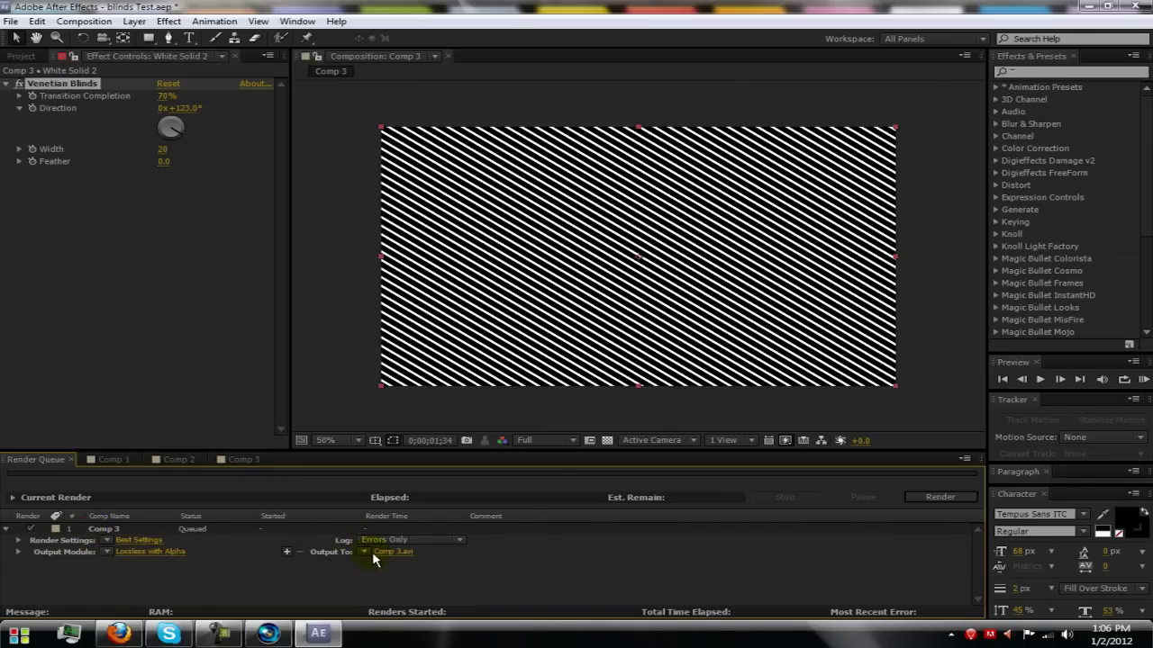
click(167, 558)
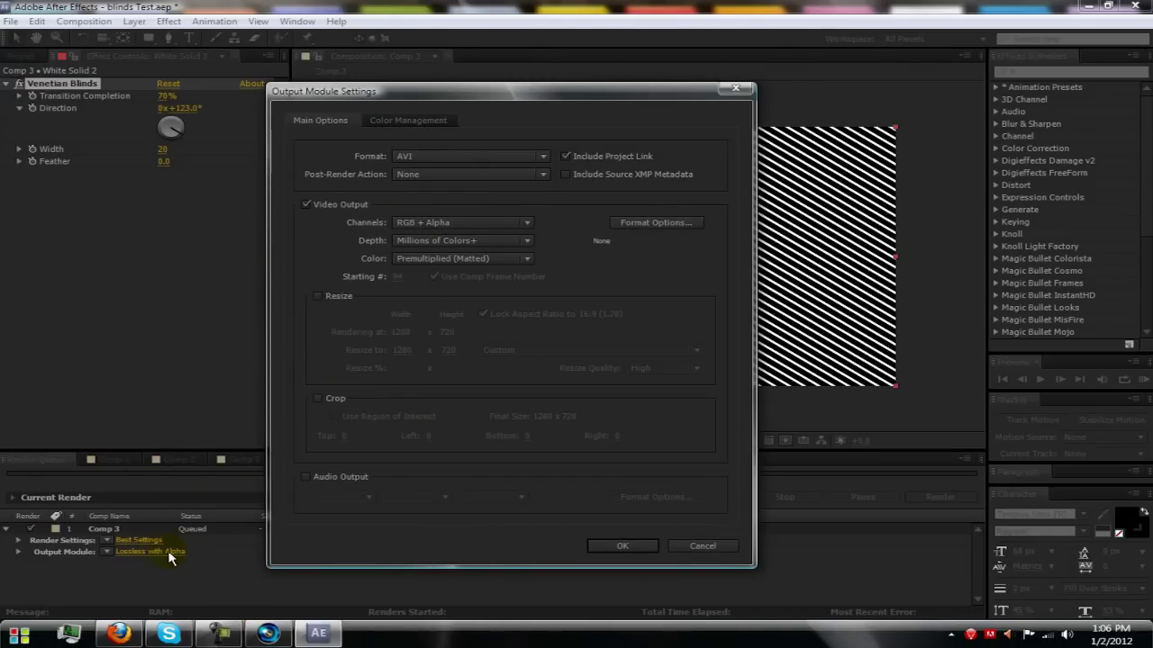
Change Comp 3's output format from AVI to JPEG Sequence
click(422, 157)
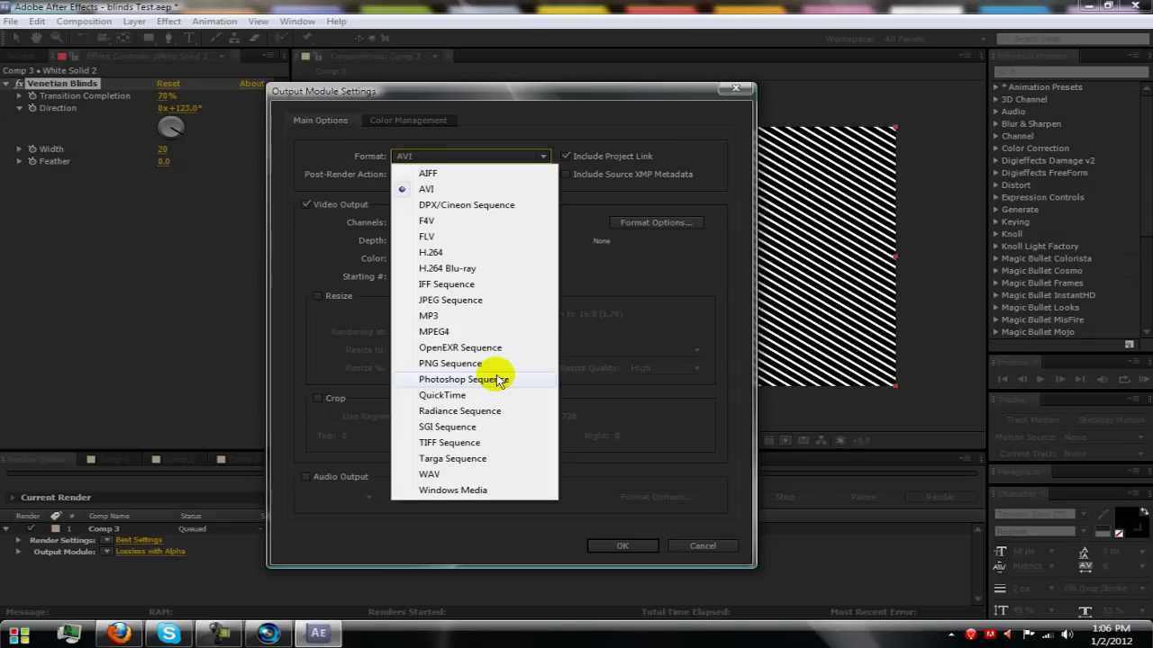
click(477, 308)
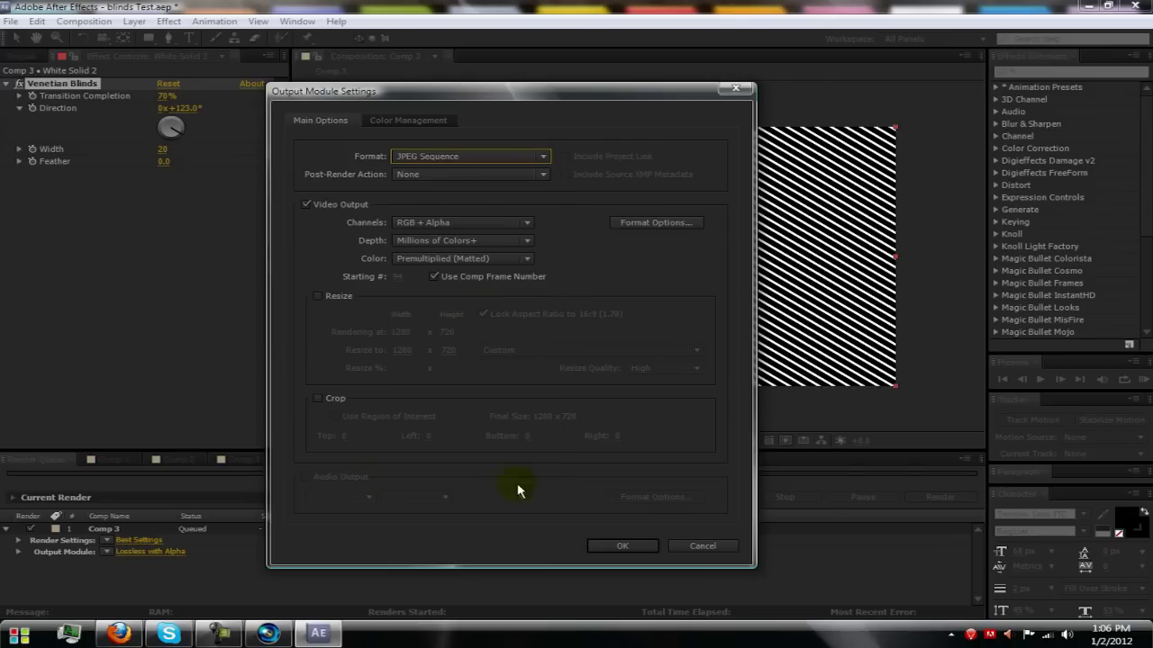
click(622, 547)
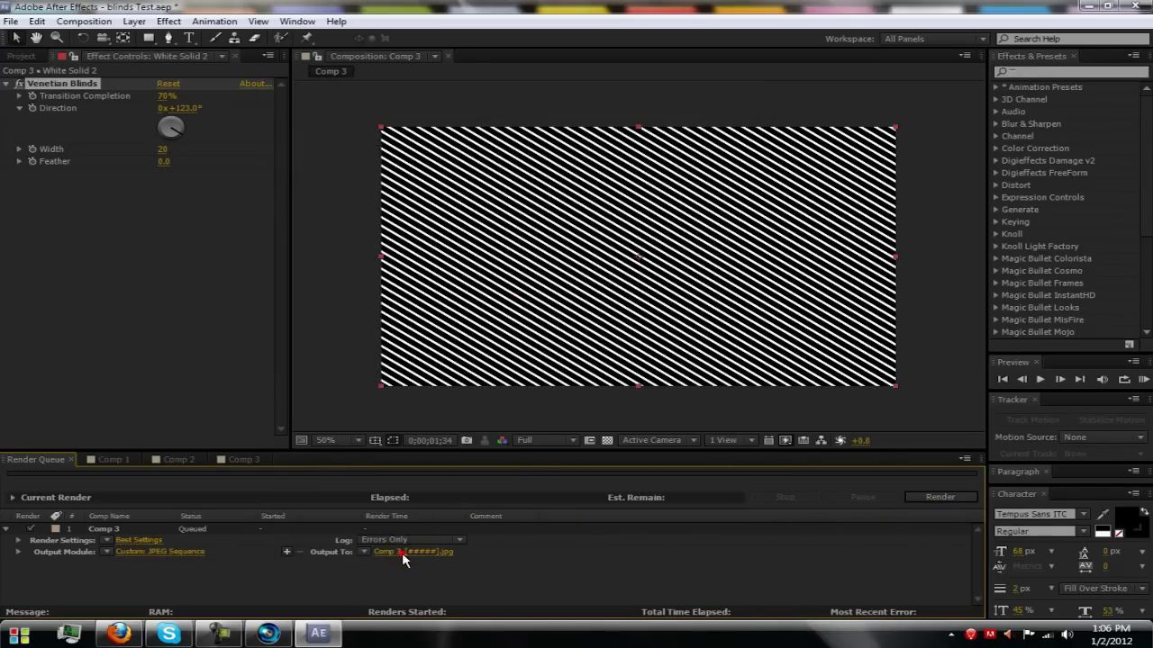
Output Comp 3 as Blinds_[#####].jpg to the Pictures library and start the render
click(401, 552)
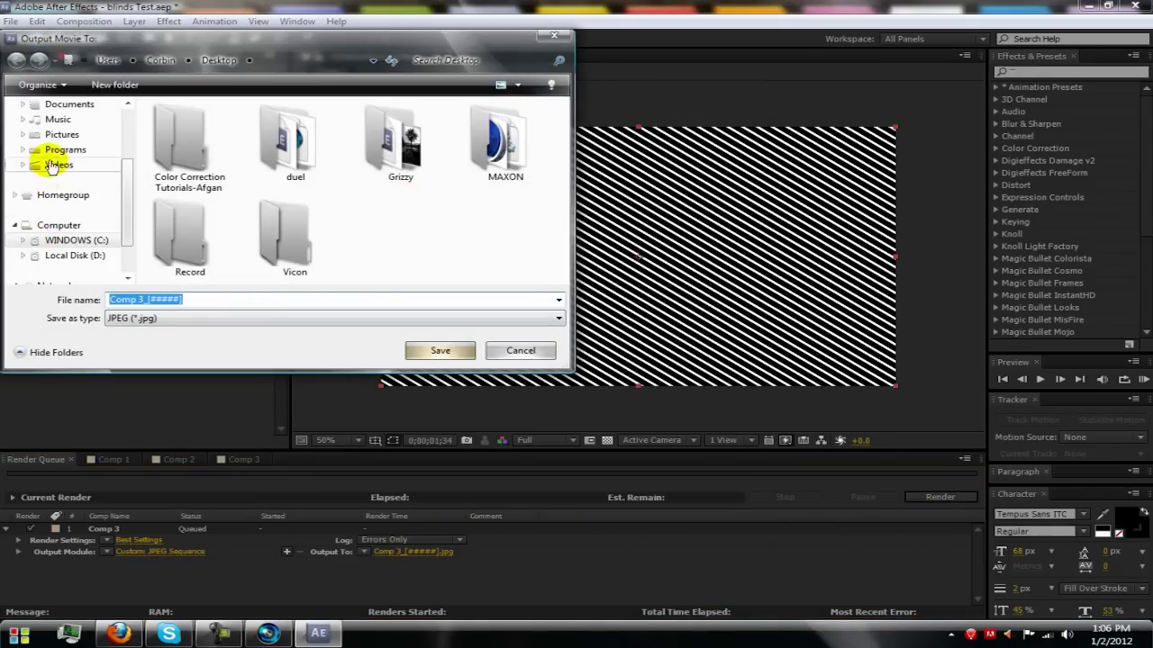
click(63, 134)
scroll(560, 160, down, 2)
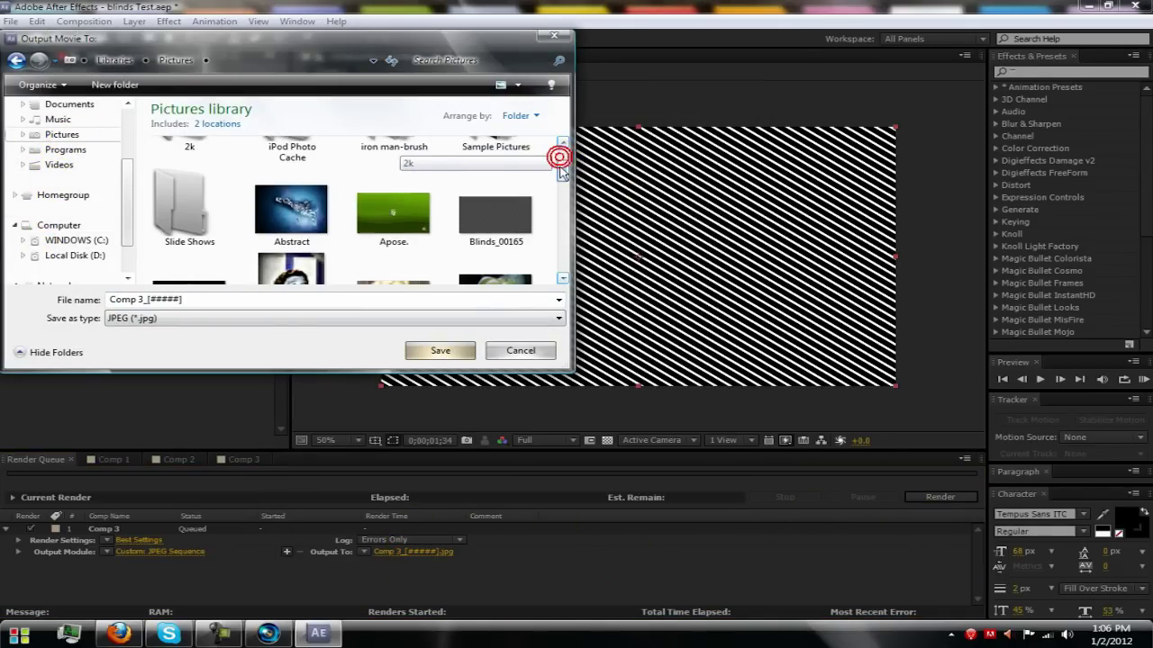
click(496, 216)
double_click(218, 304)
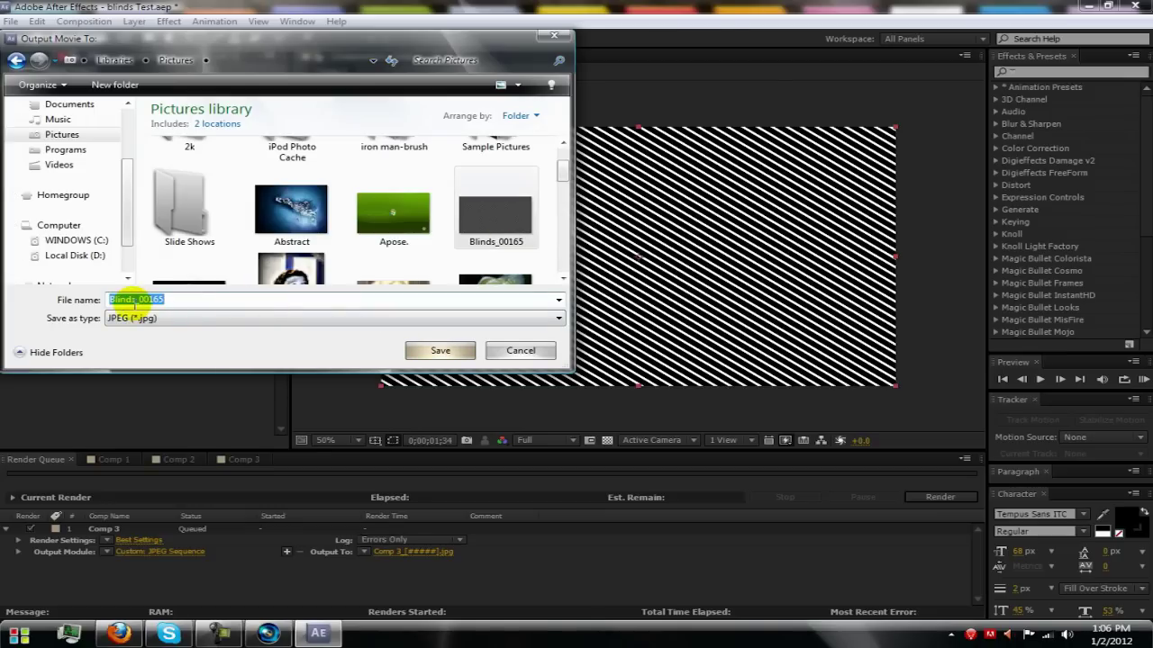
drag(204, 302, 135, 311)
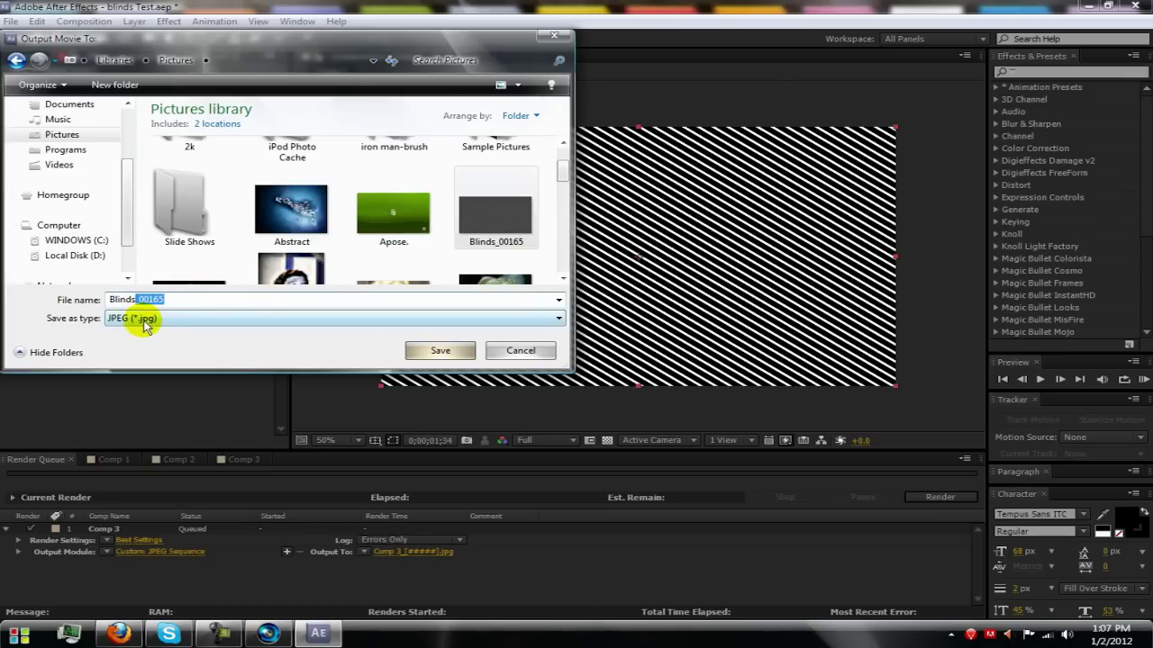
key(BackSpace)
click(443, 351)
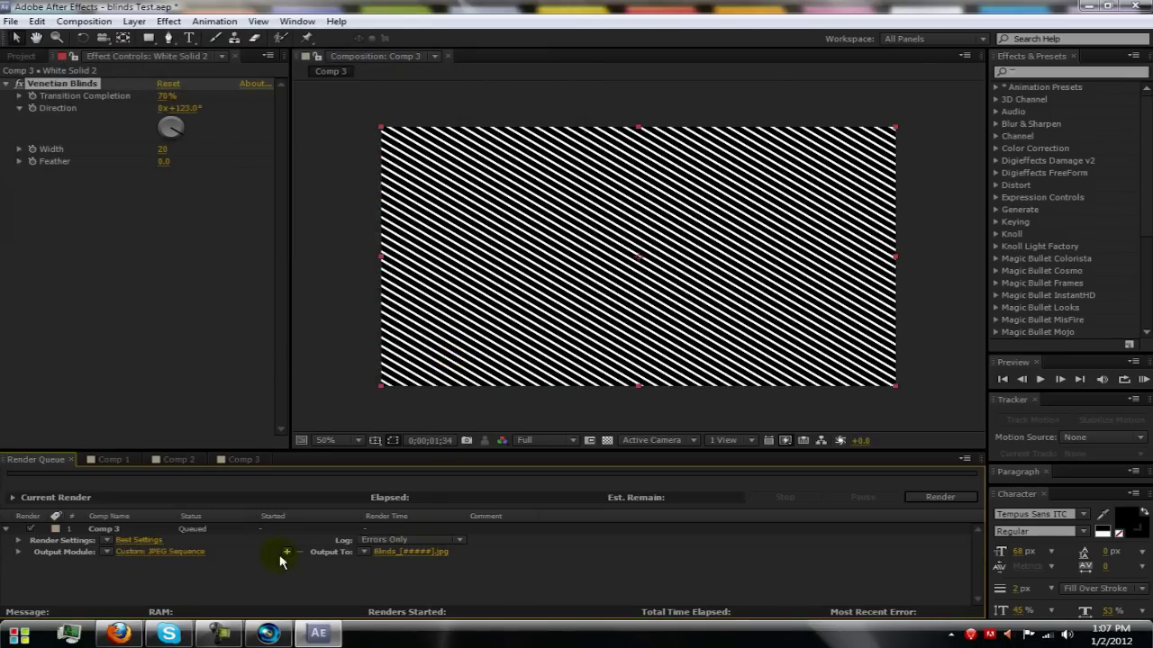
click(918, 500)
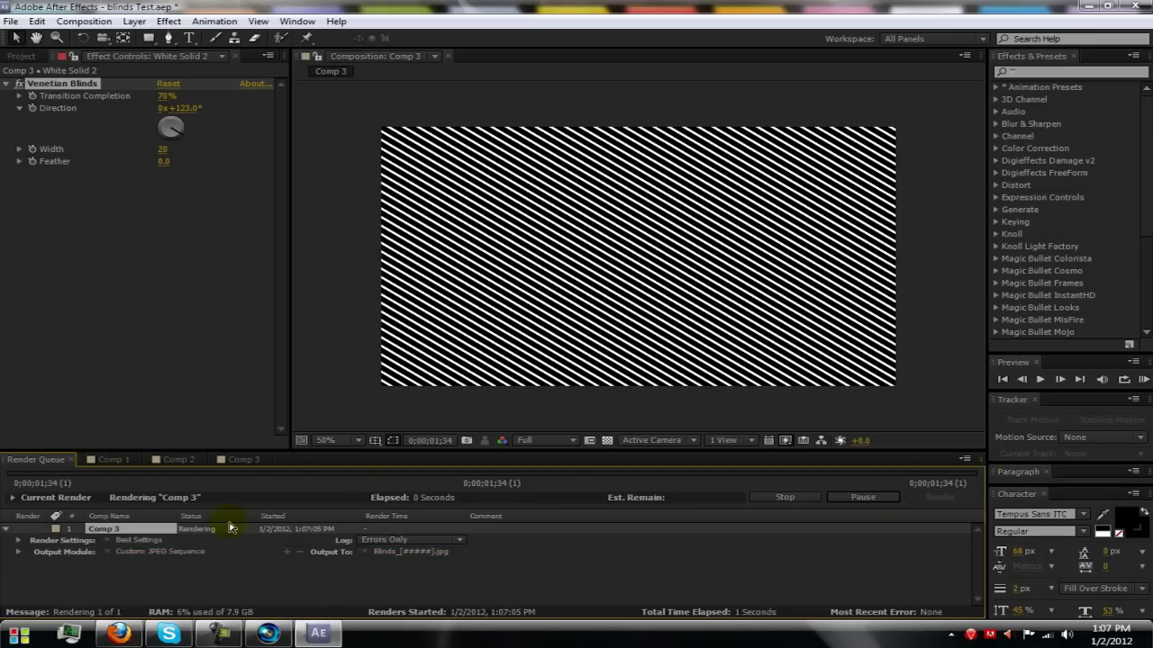
In Comp 2, delete the Blinds image layer and the 2 More! text layer
click(243, 461)
click(173, 460)
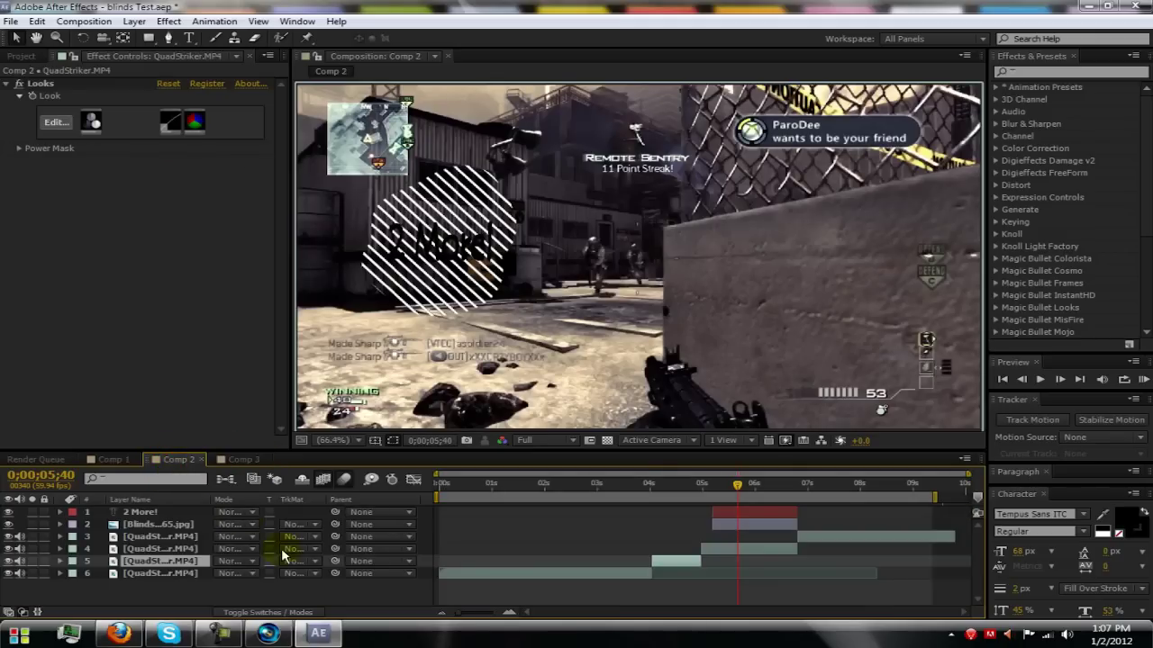
click(141, 540)
click(142, 529)
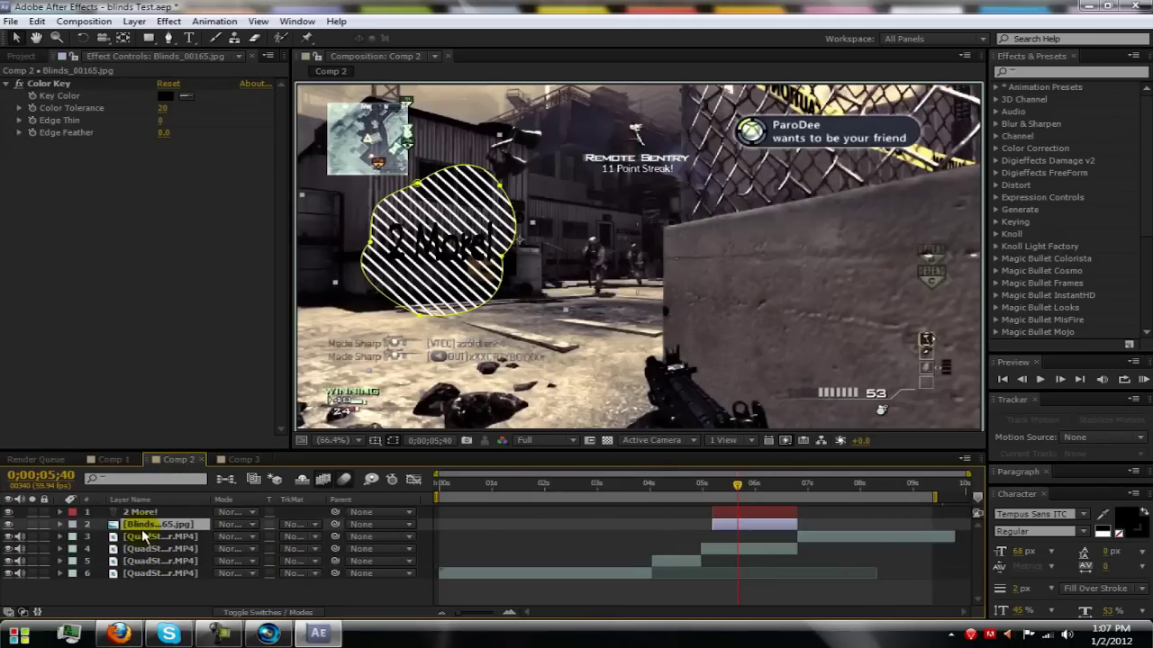
key(Delete)
click(137, 513)
key(Delete)
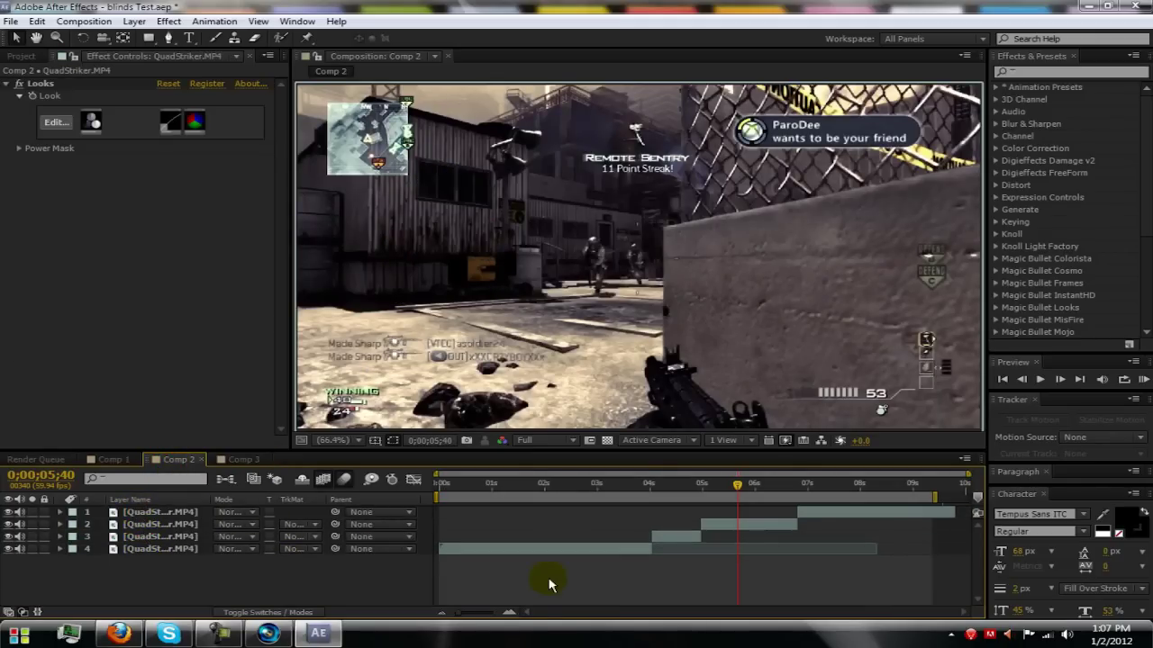
Move the current time earlier and collapse the second clip's Twixtor Pro and Looks effects
mouse_move(738, 487)
mouse_down()
mouse_move(572, 489)
mouse_move(785, 491)
mouse_move(698, 493)
mouse_move(718, 489)
mouse_up()
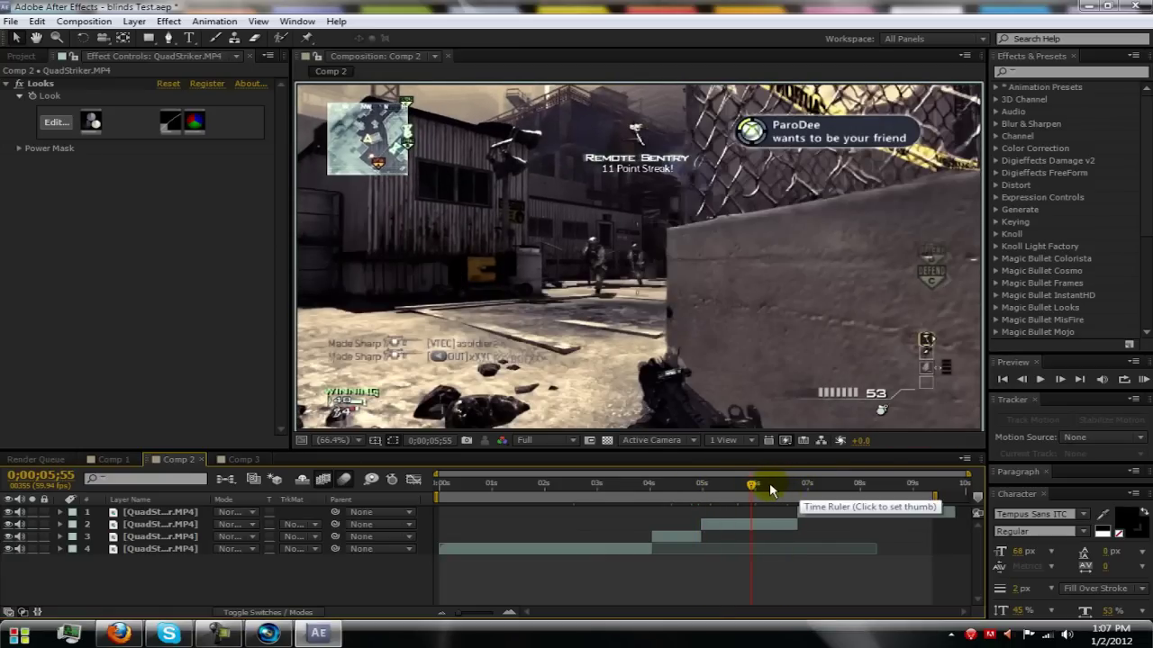
click(135, 525)
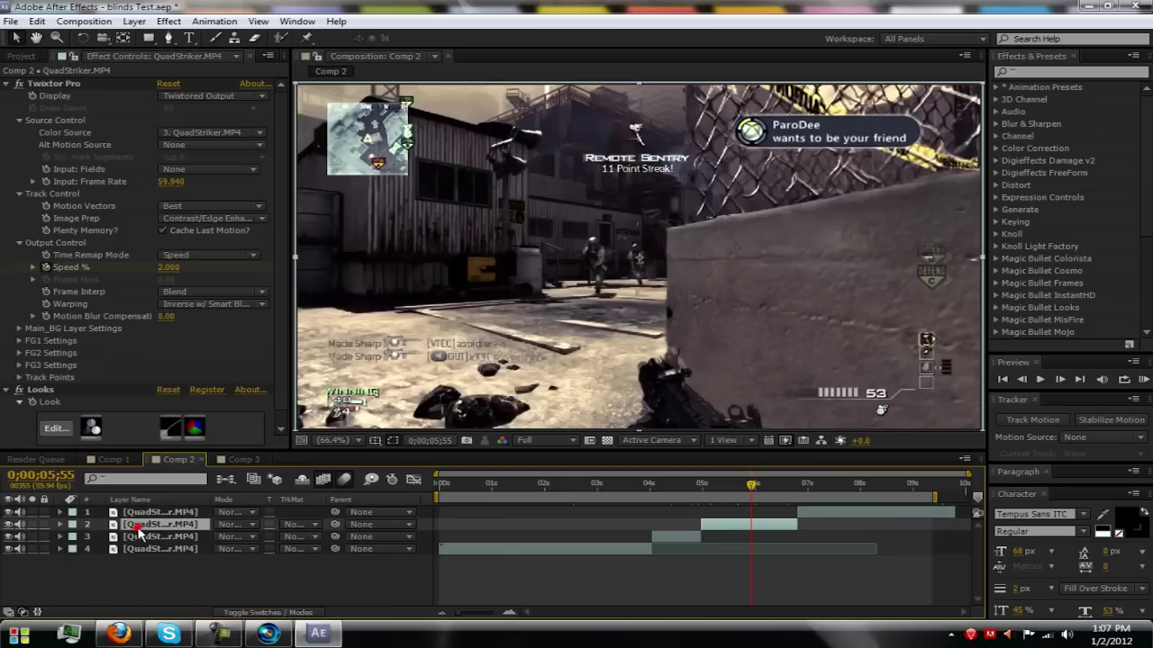
click(7, 83)
click(7, 95)
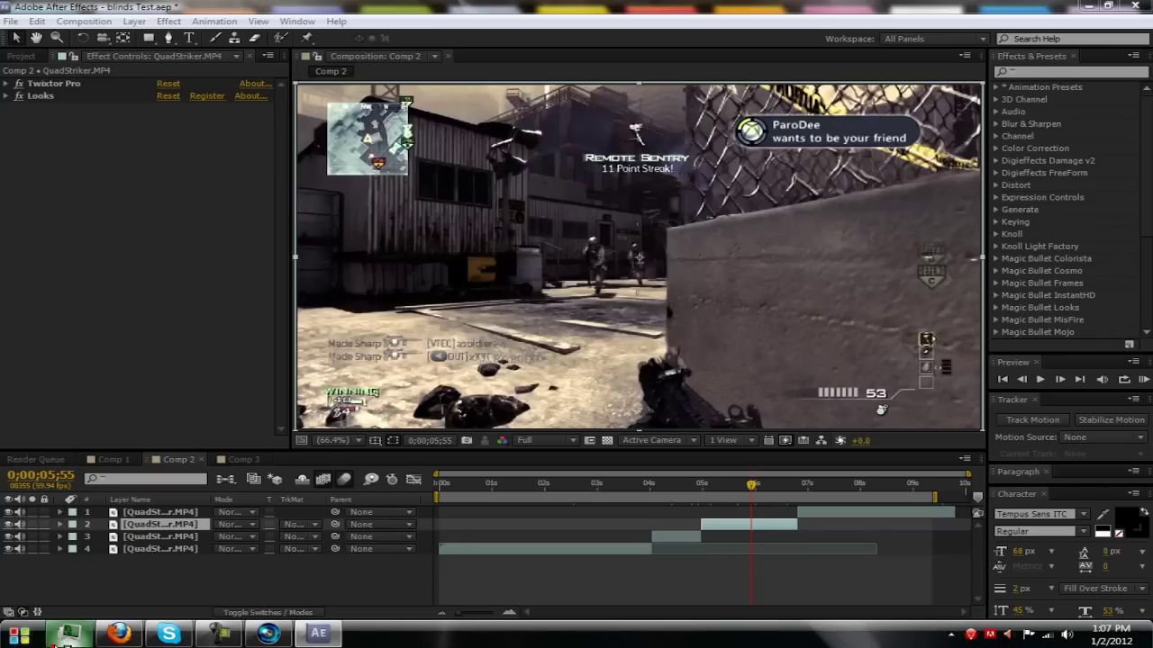
Drag Blinds_00094 from the Pictures library into the After Effects project and close Explorer
key(ctrl+shift+Escape)
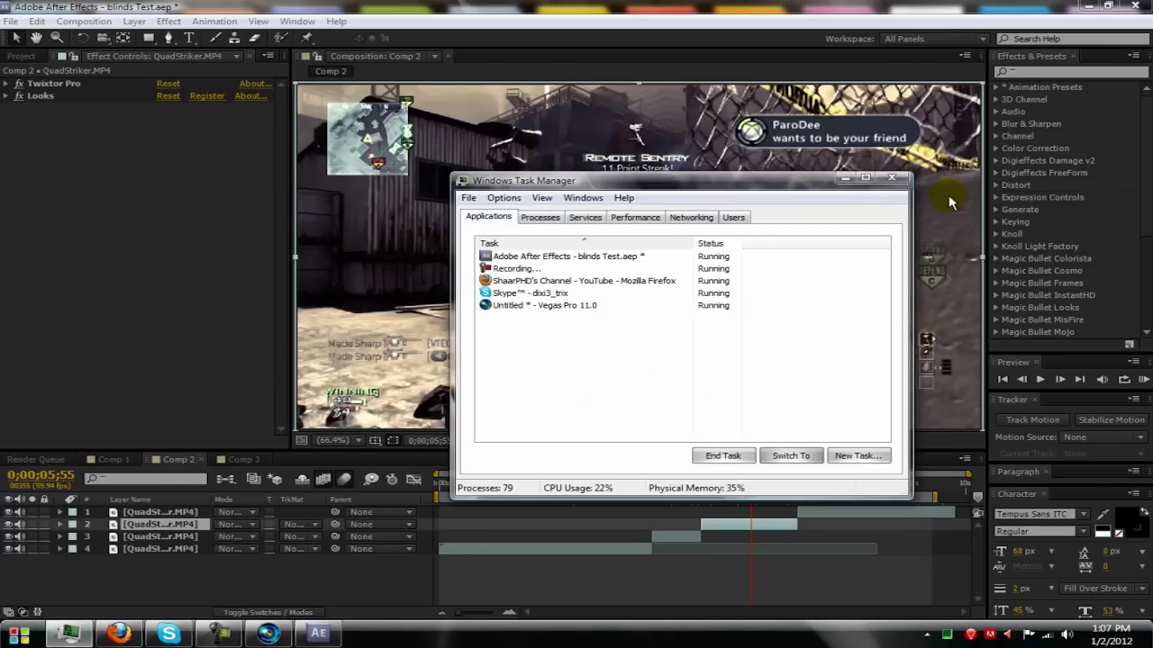
click(901, 171)
click(18, 635)
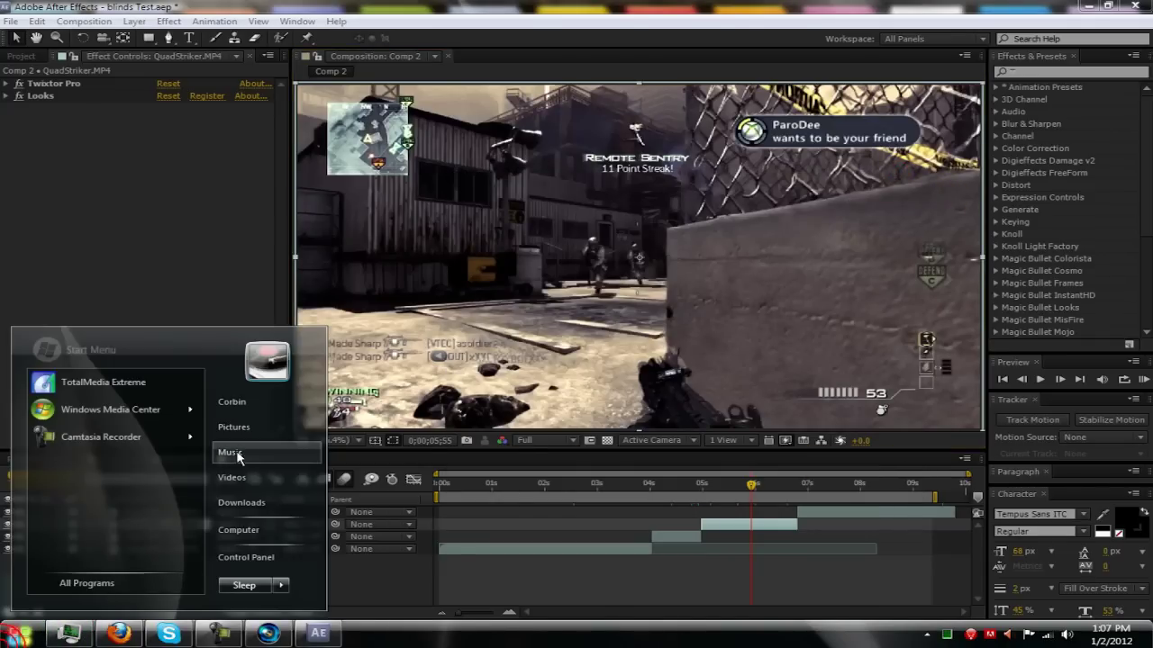
click(273, 430)
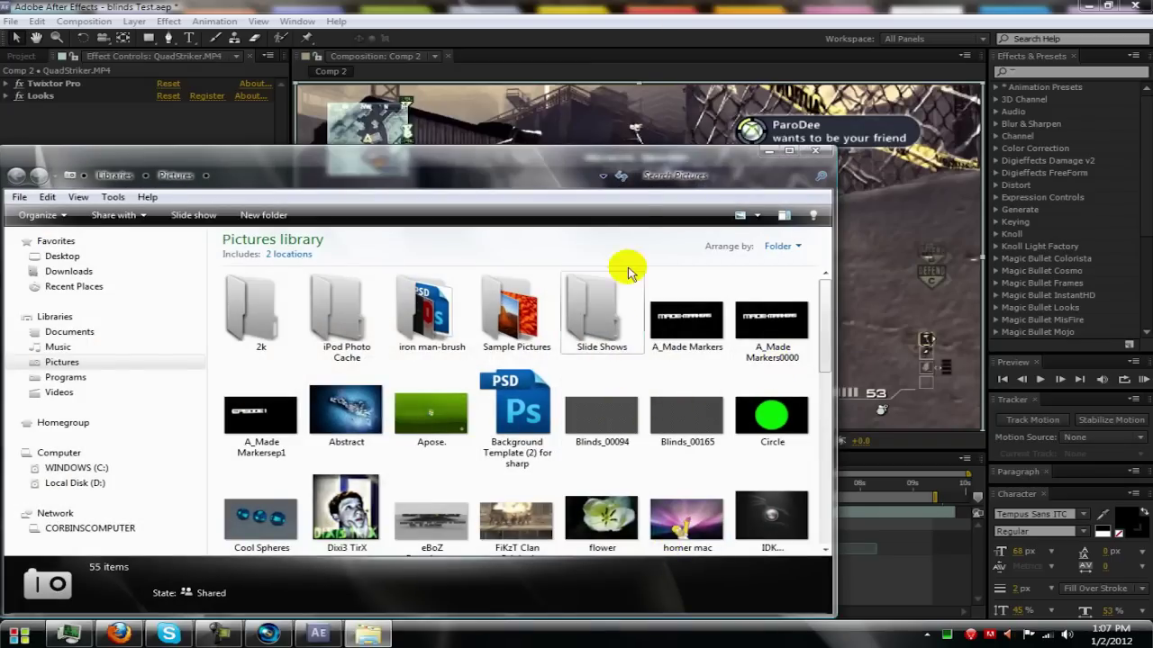
drag(644, 167, 1019, 177)
drag(1008, 439, 225, 275)
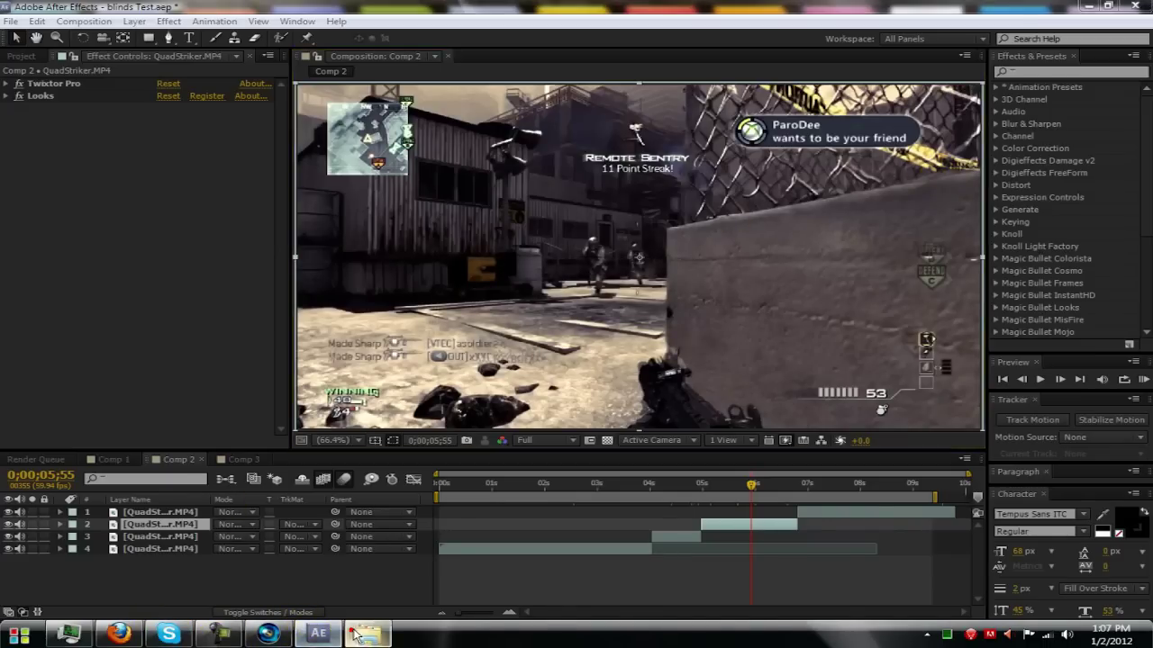
click(367, 634)
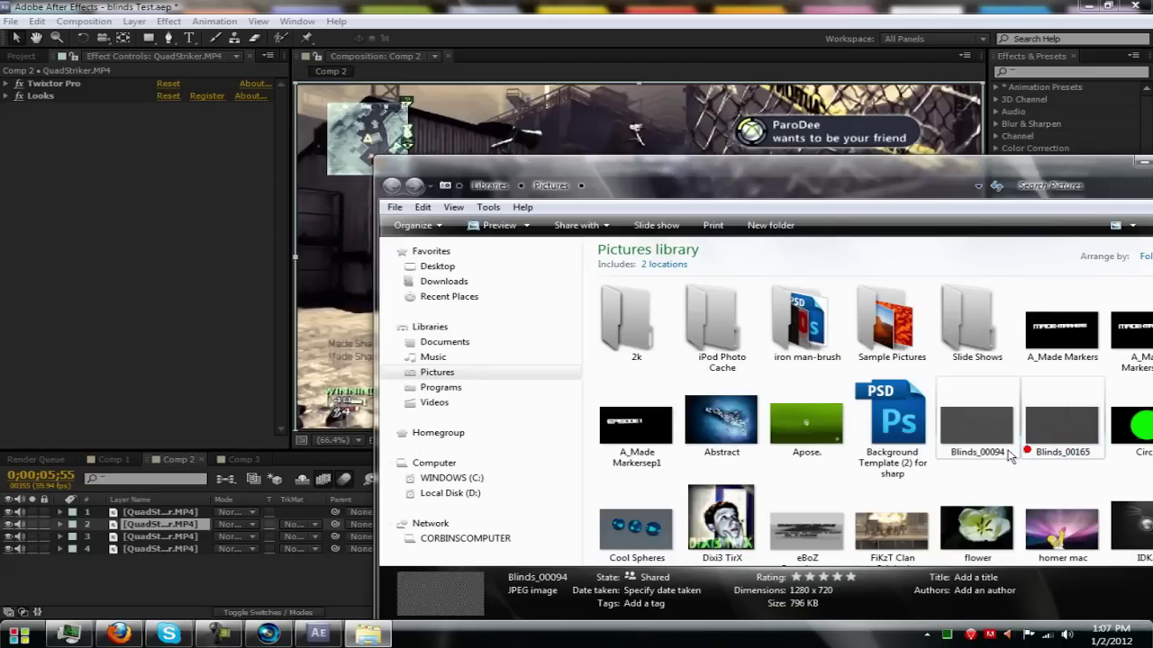
double_click(991, 173)
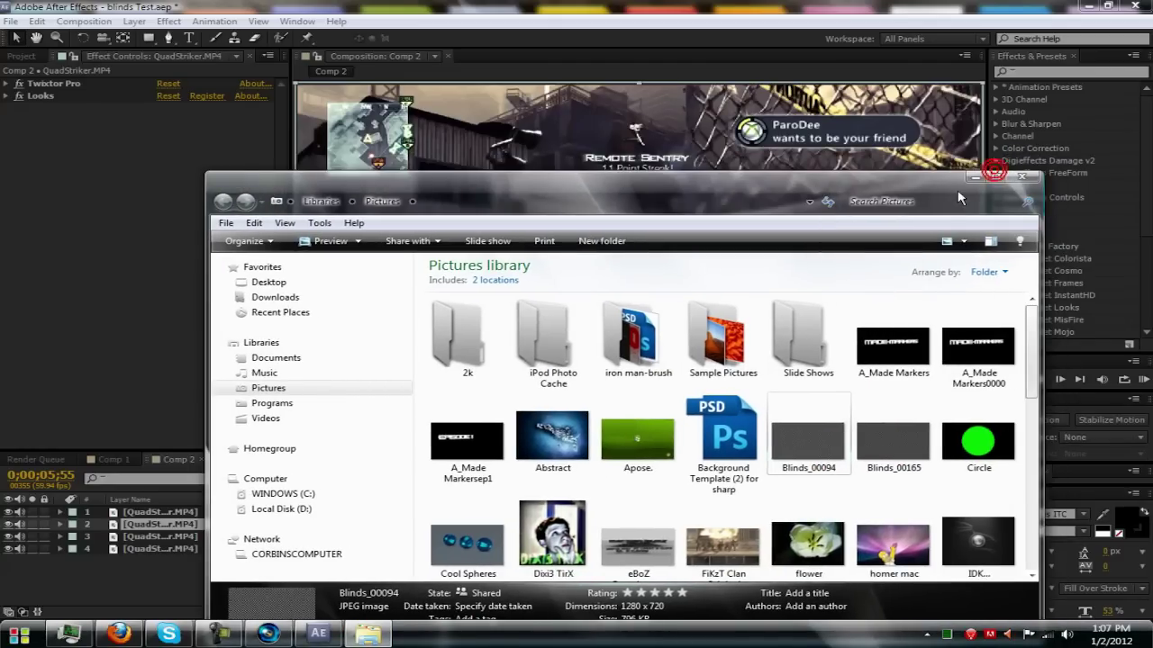
click(1023, 175)
Delete the Blinds_00165 image from the Project panel, keeping Blinds_00094
click(72, 635)
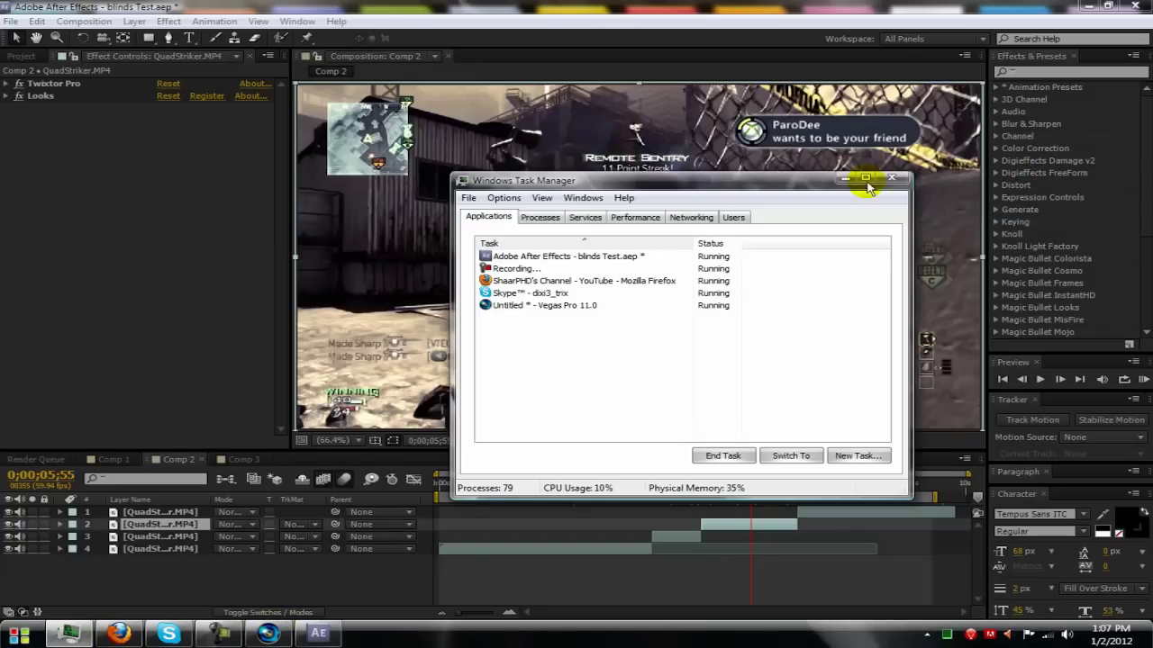
click(72, 634)
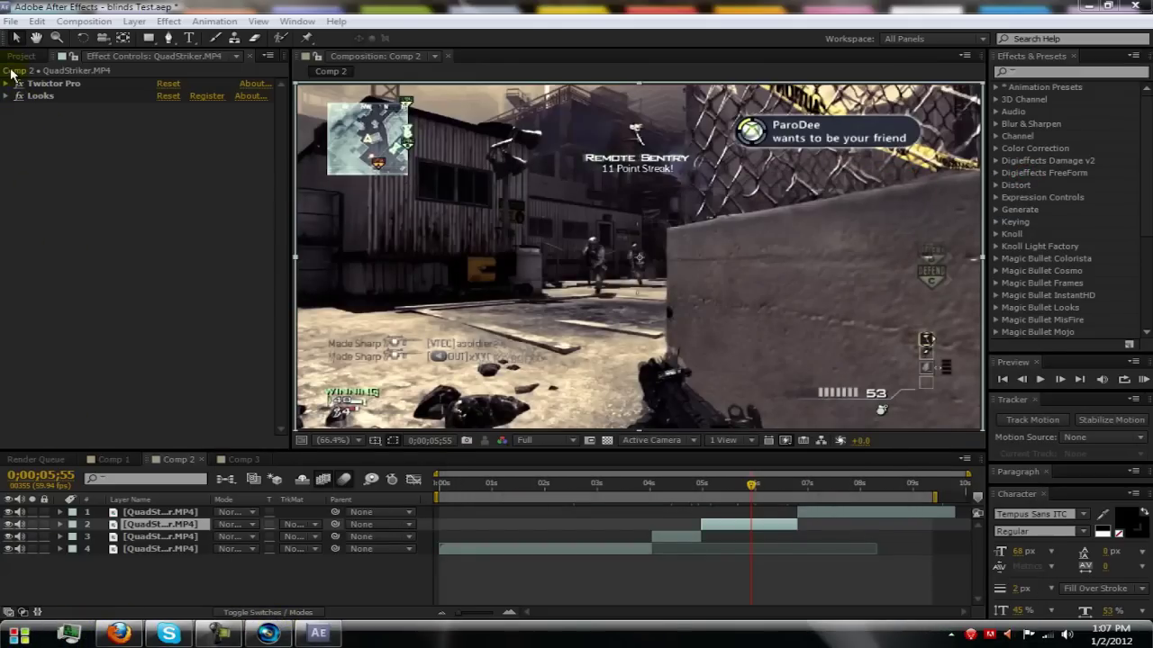
click(20, 56)
click(40, 185)
click(40, 196)
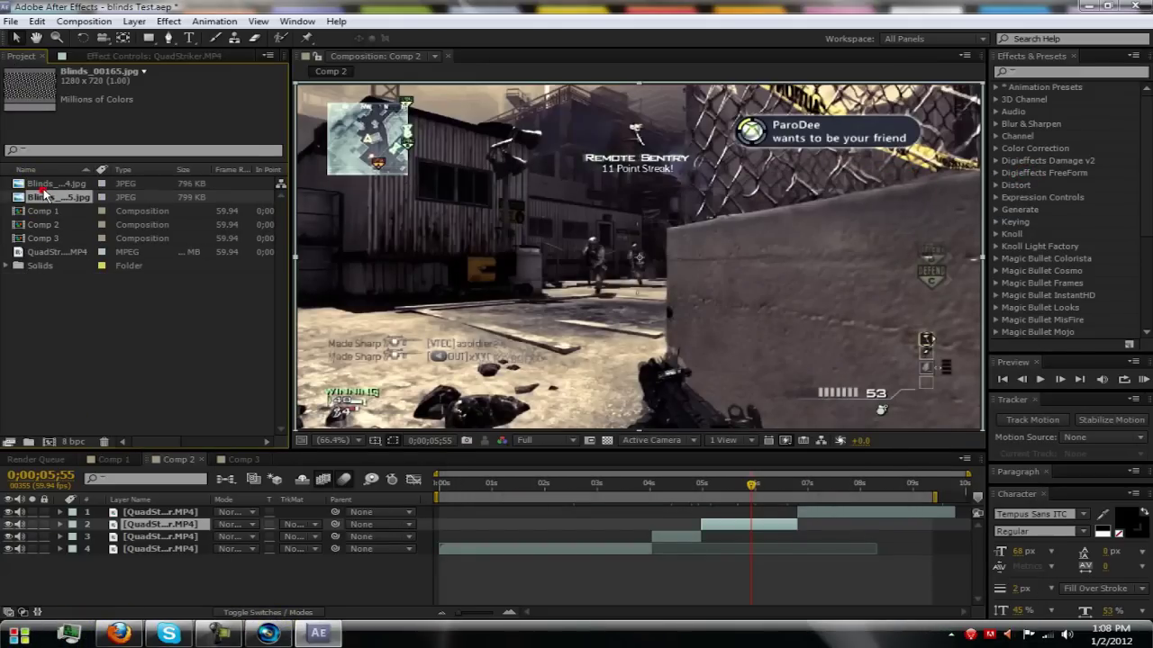
key(Delete)
click(47, 185)
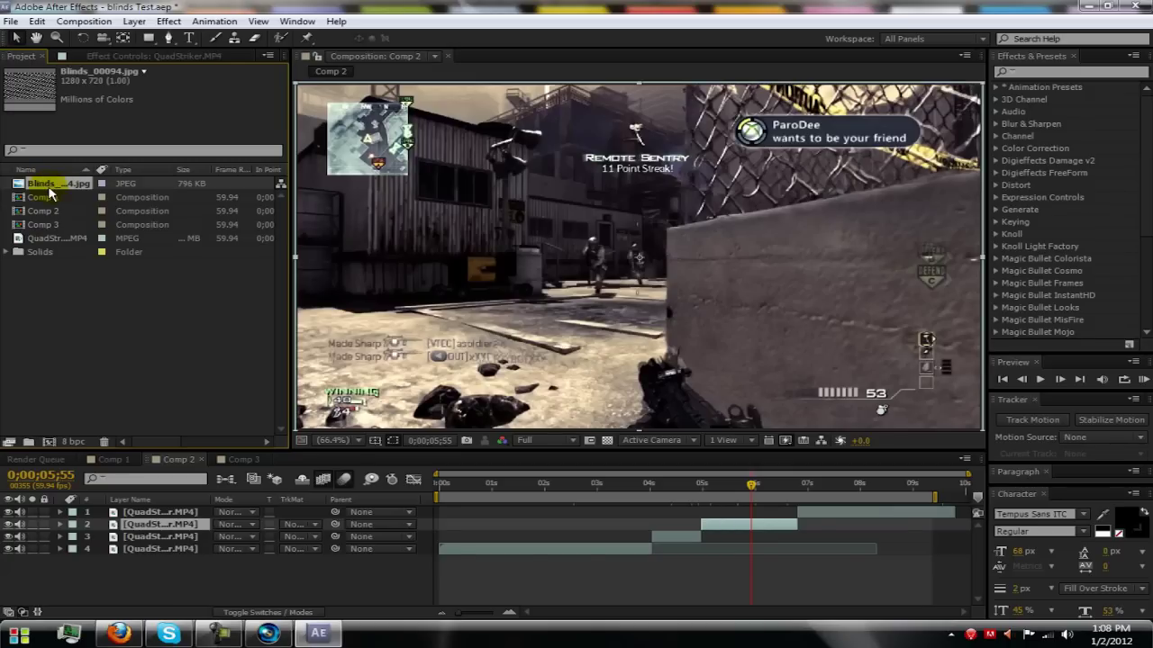
Add Blinds_00094 on top of Comp 2 and Color Key out black (saturation and brightness 0)
drag(47, 189, 610, 257)
scroll(535, 270, down, 1)
click(168, 21)
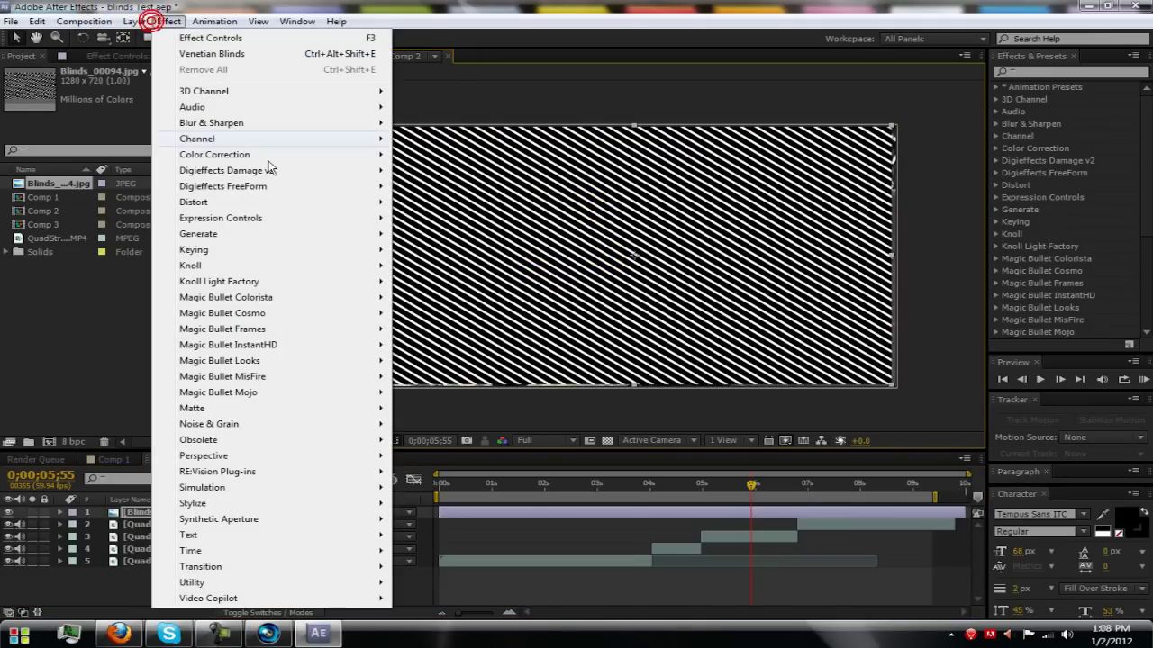
mouse_move(300, 249)
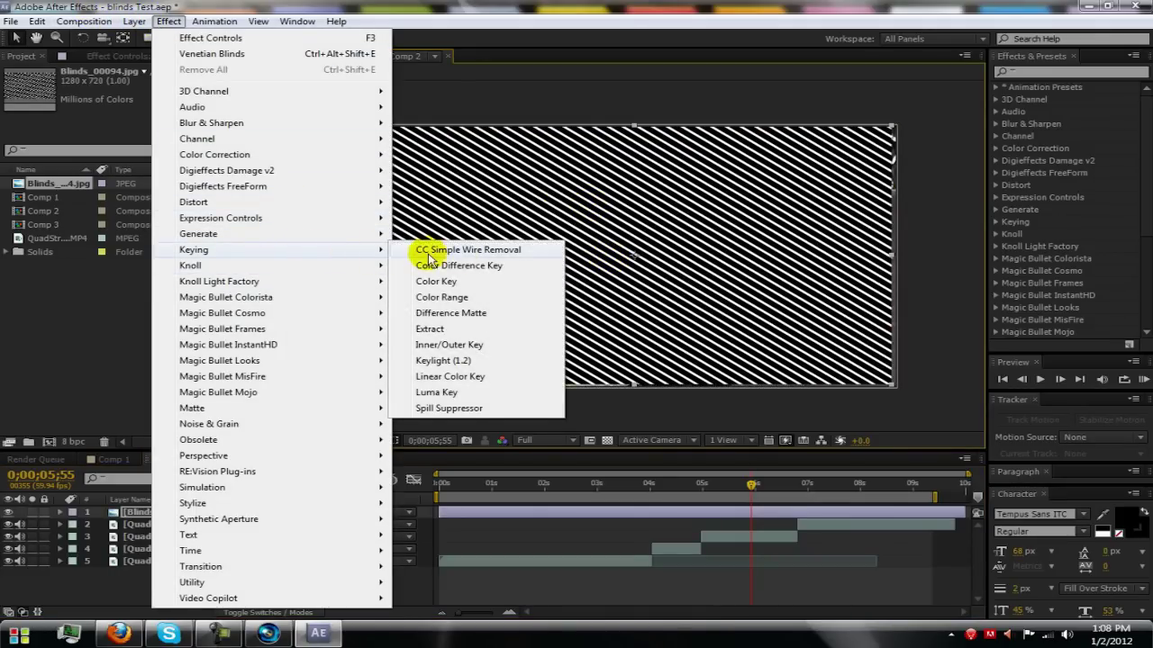
click(436, 281)
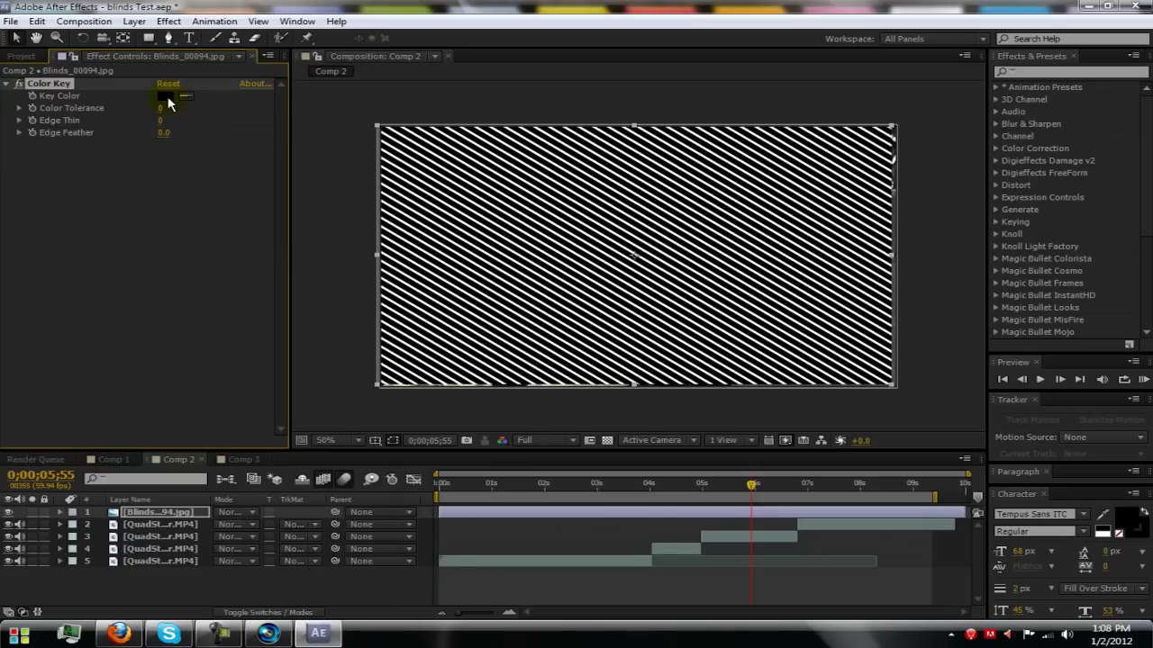
click(165, 97)
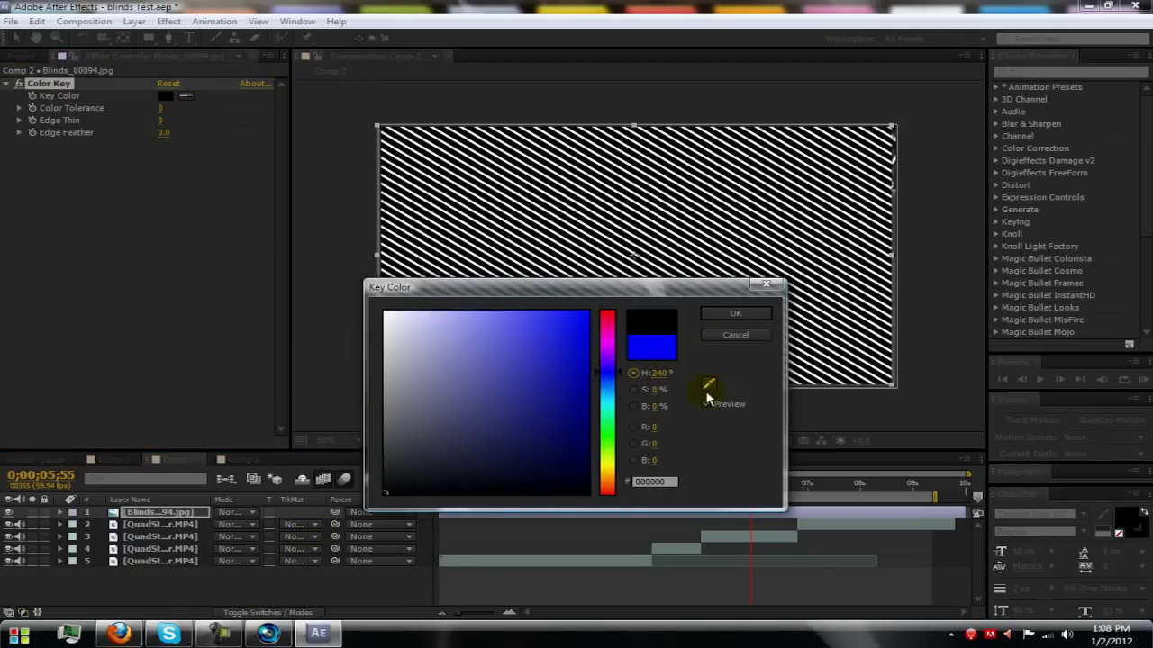
click(655, 391)
click(656, 408)
click(736, 315)
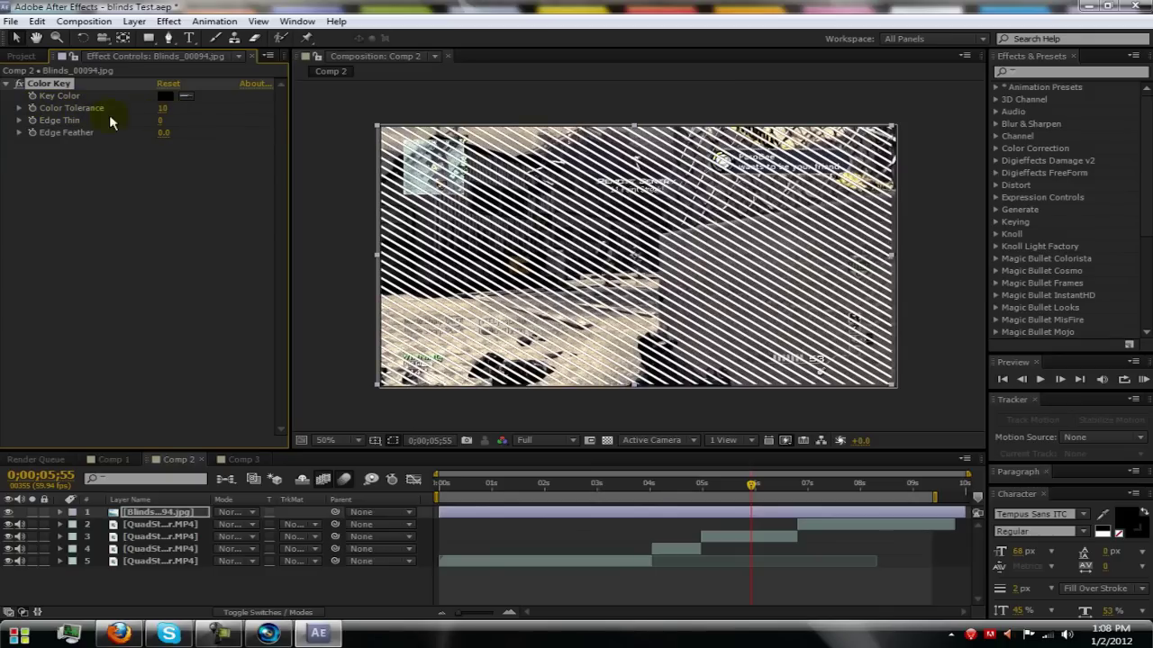
Raise Color Key tolerance to 19 and shrink the stripes over the upper-left footage
drag(164, 109, 168, 112)
drag(164, 109, 167, 112)
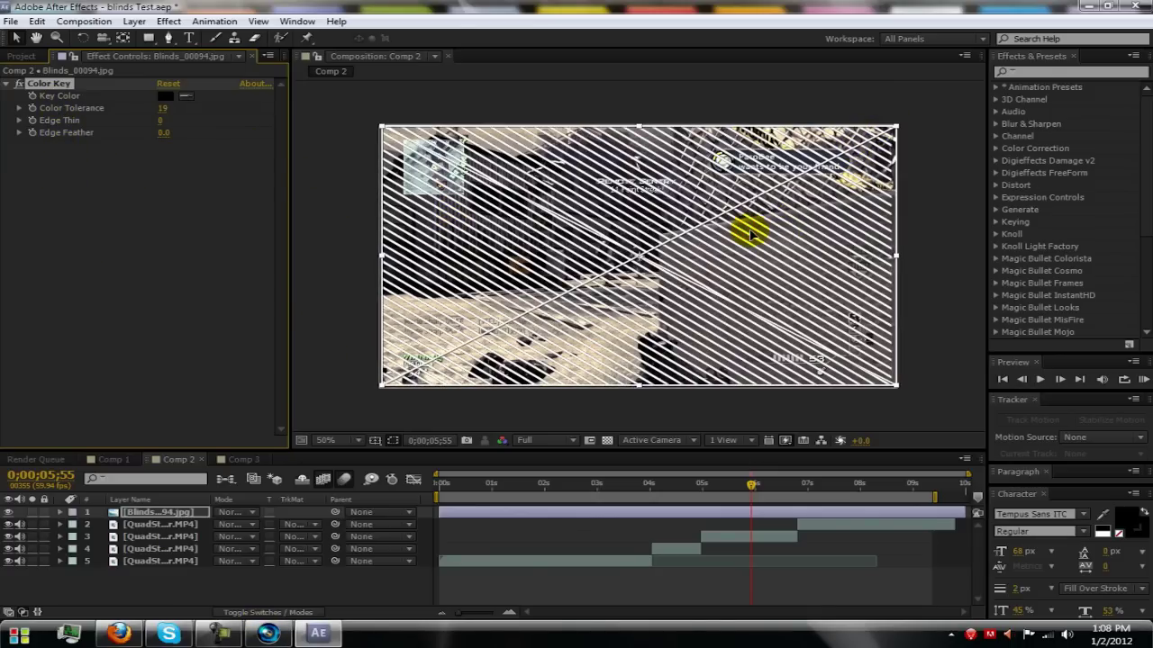
drag(895, 128, 805, 183)
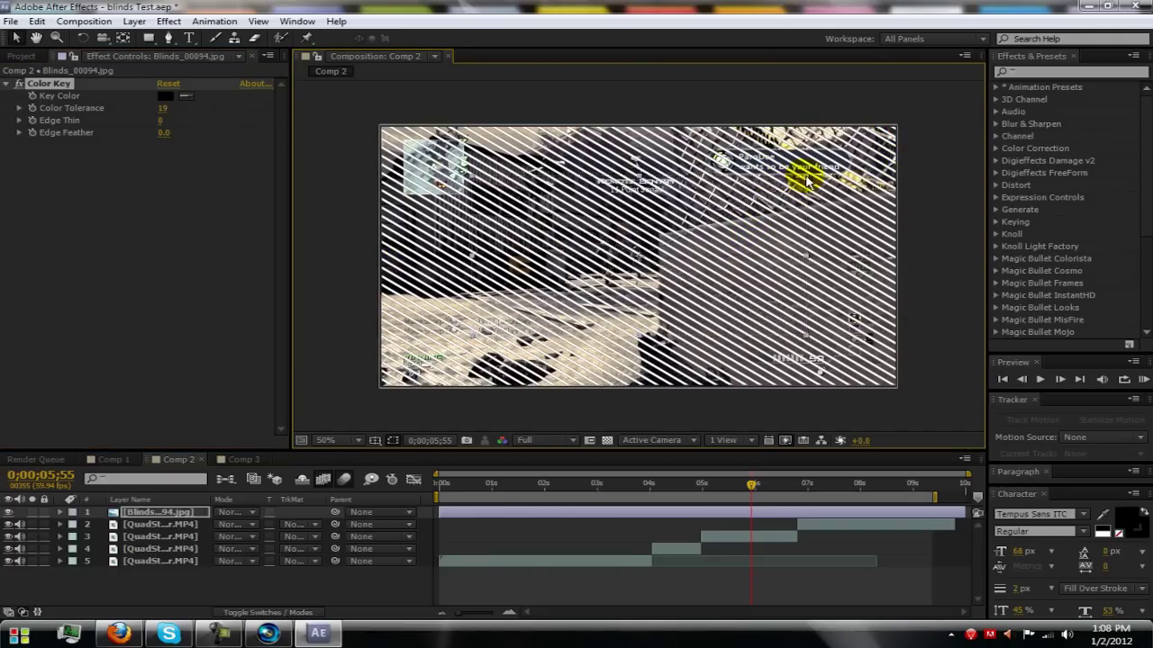
drag(728, 241, 571, 244)
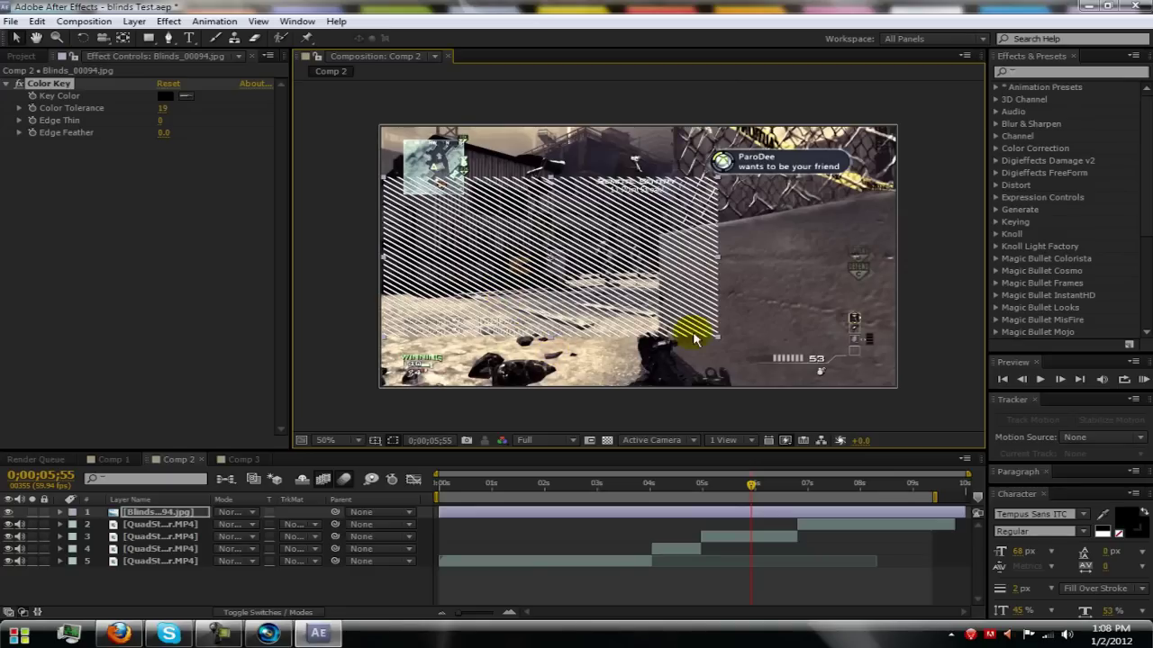
mouse_move(713, 342)
mouse_down()
mouse_move(705, 336)
mouse_move(715, 339)
mouse_up()
mouse_move(643, 309)
mouse_down()
mouse_move(639, 290)
mouse_move(627, 297)
mouse_up()
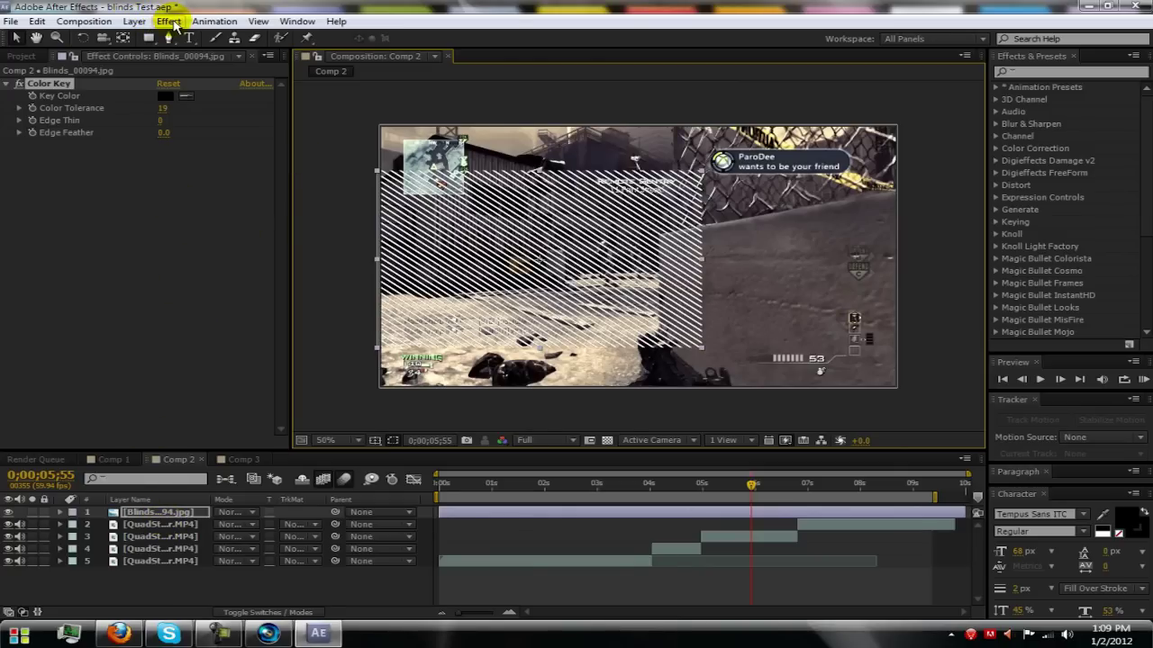
Zoom and pan the Composition view to reframe the stripes
scroll(515, 241, up, 4)
scroll(515, 240, down, 4)
scroll(619, 285, up, 2)
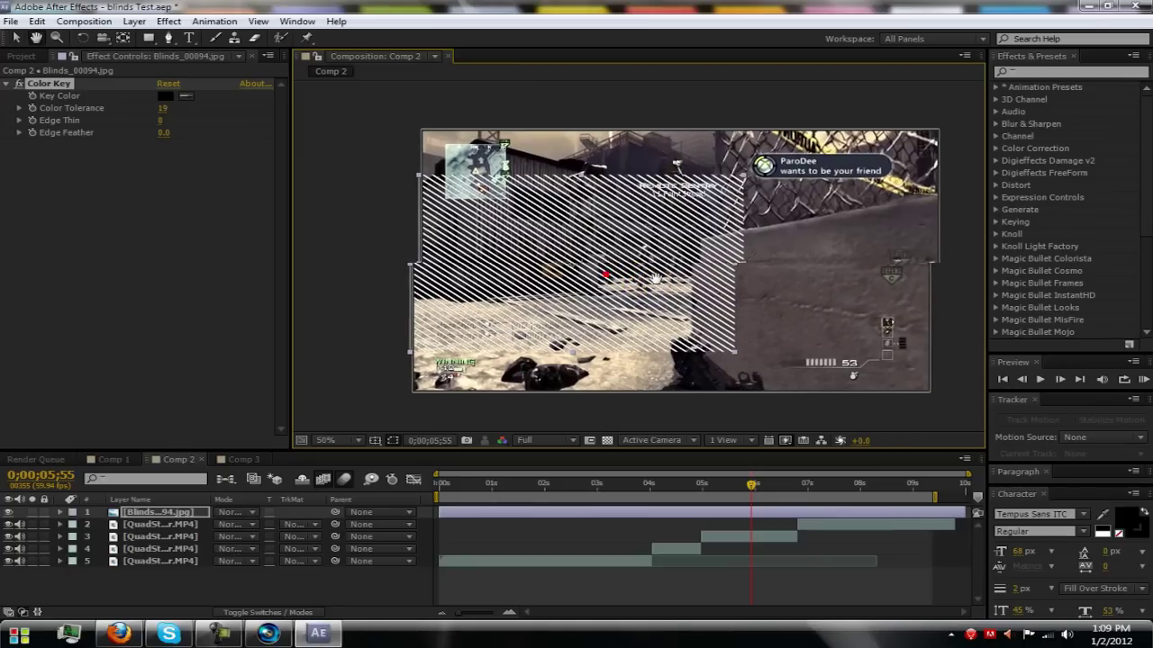
drag(625, 340, 648, 325)
click(168, 38)
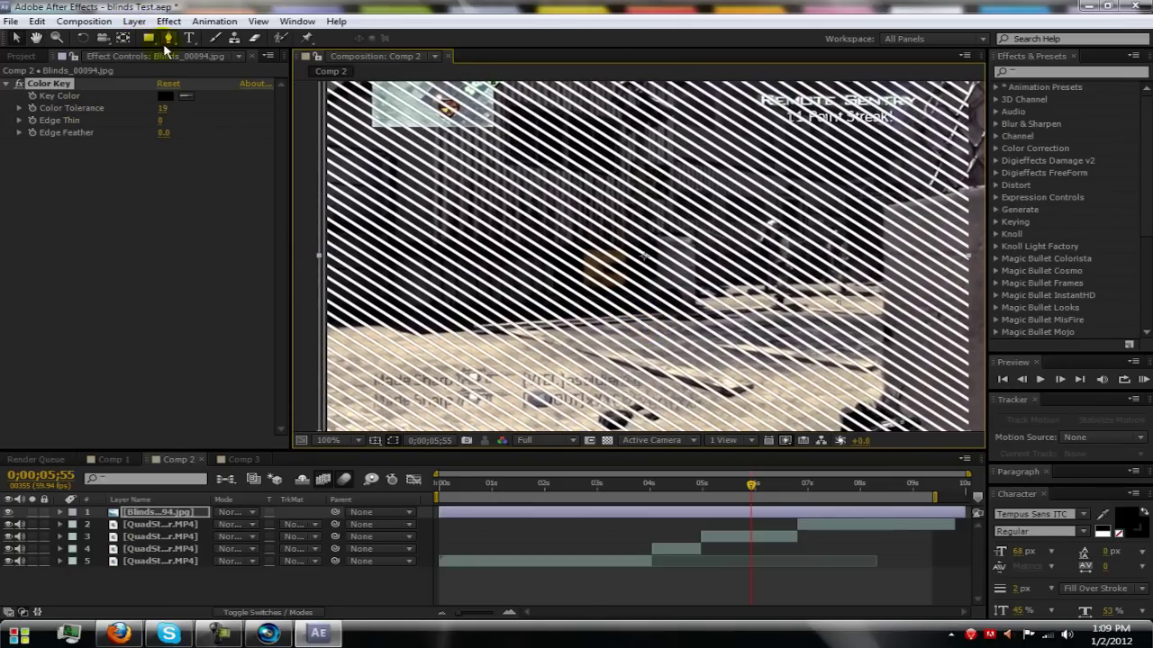
With the Pen tool, start a mask on the Blinds layer at the frame's left edge
click(150, 37)
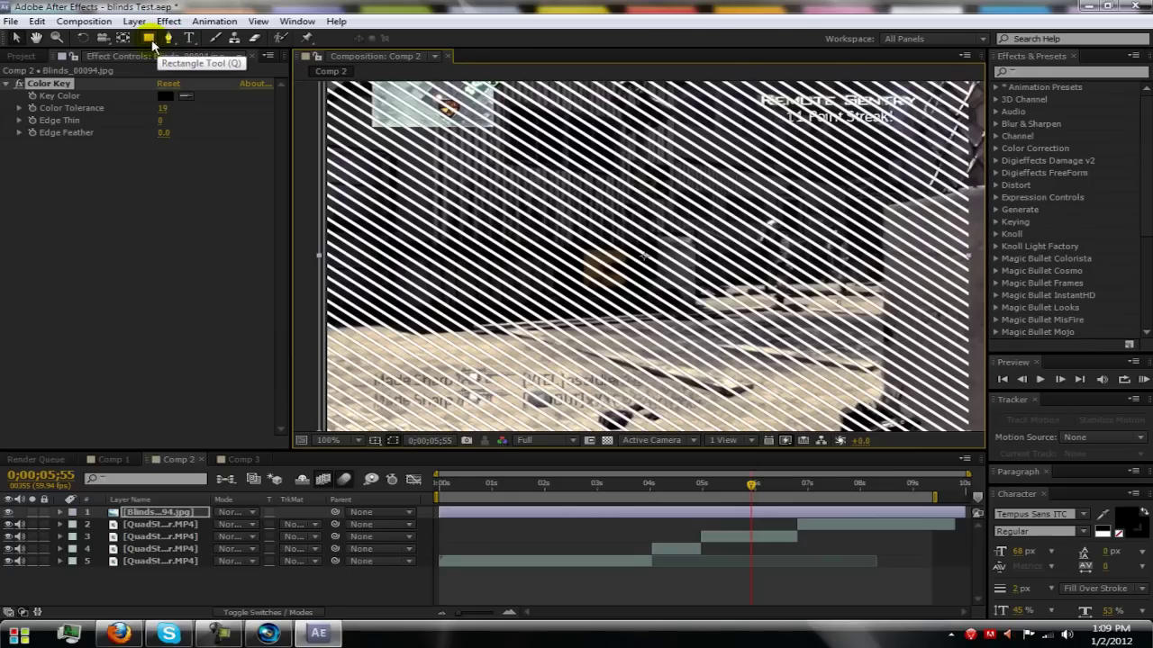
click(190, 39)
click(170, 39)
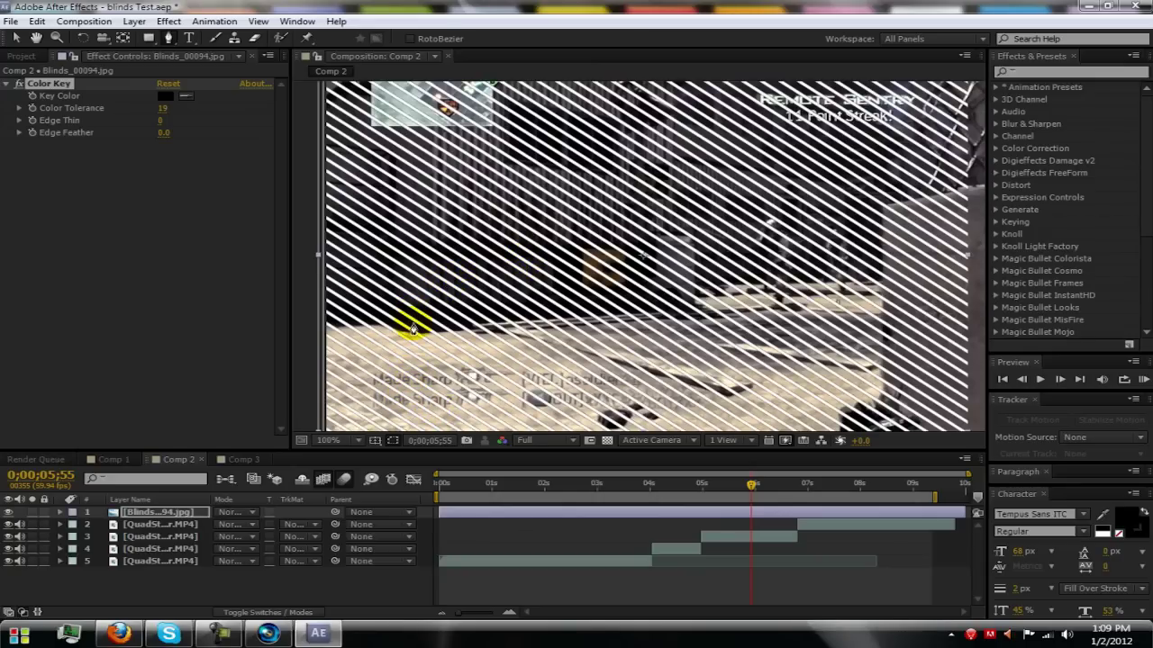
scroll(412, 329, down, 2)
scroll(504, 275, up, 2)
click(326, 275)
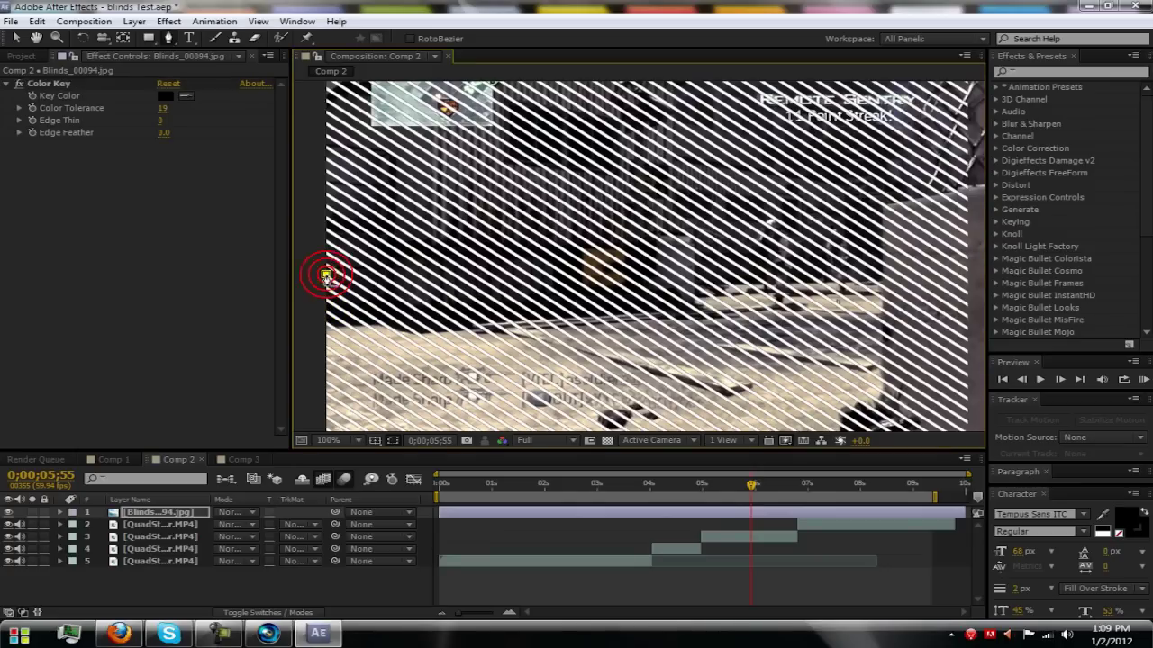
click(358, 310)
Curve the mask segments into a smooth arc and close the mask
drag(359, 311, 365, 330)
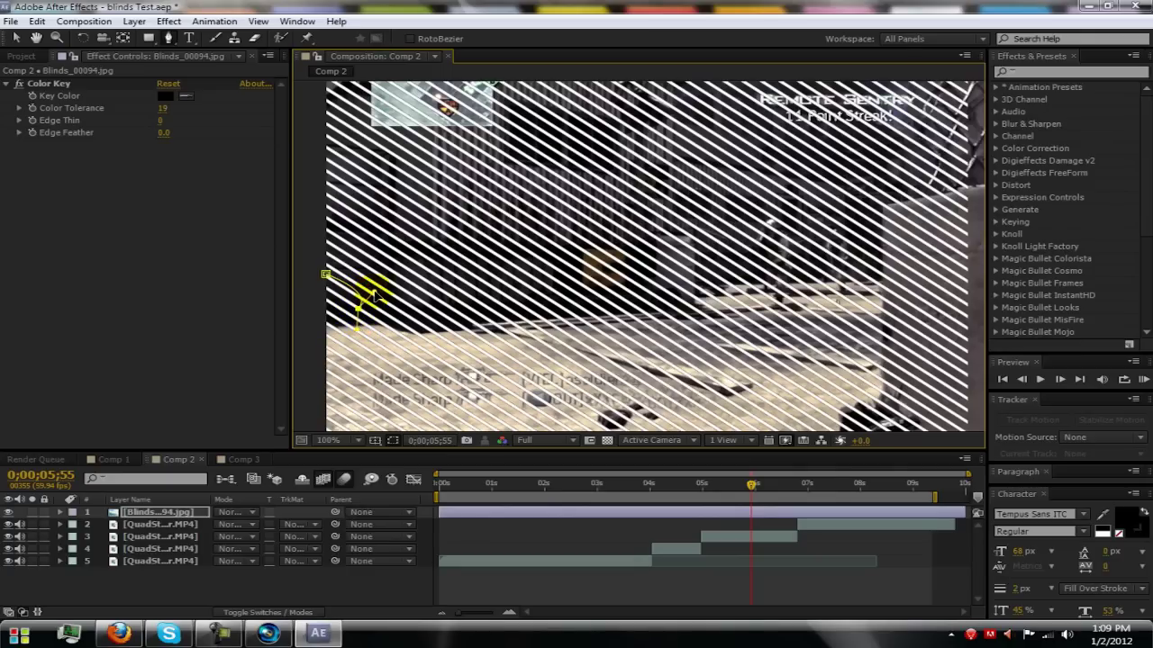
drag(370, 295, 361, 279)
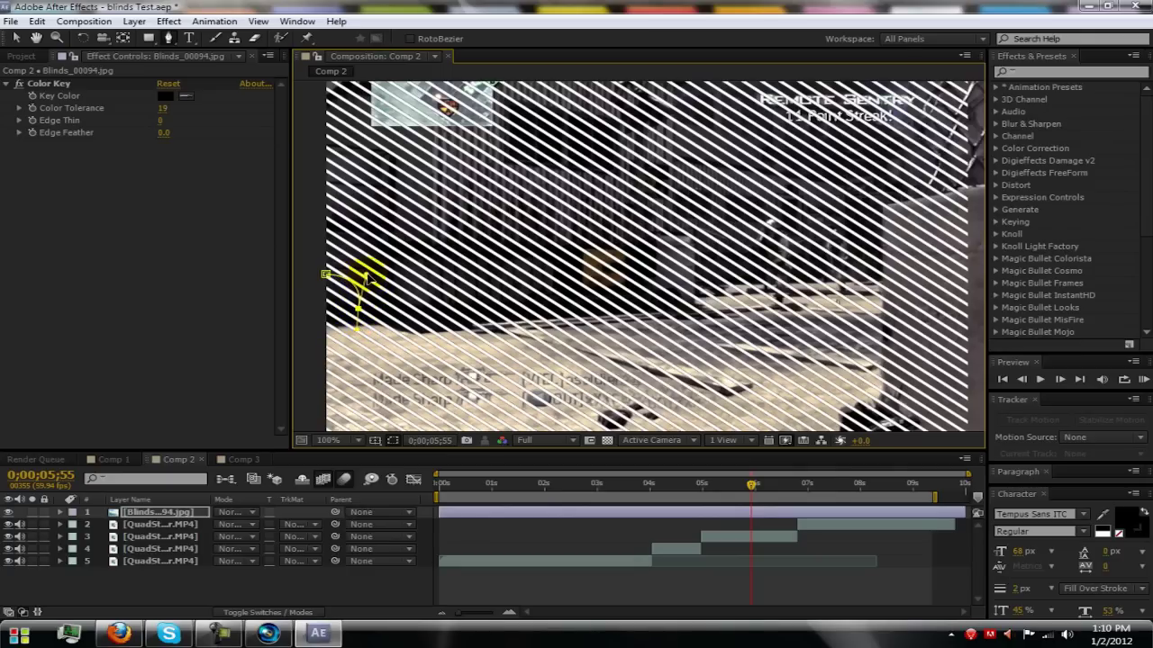
click(344, 339)
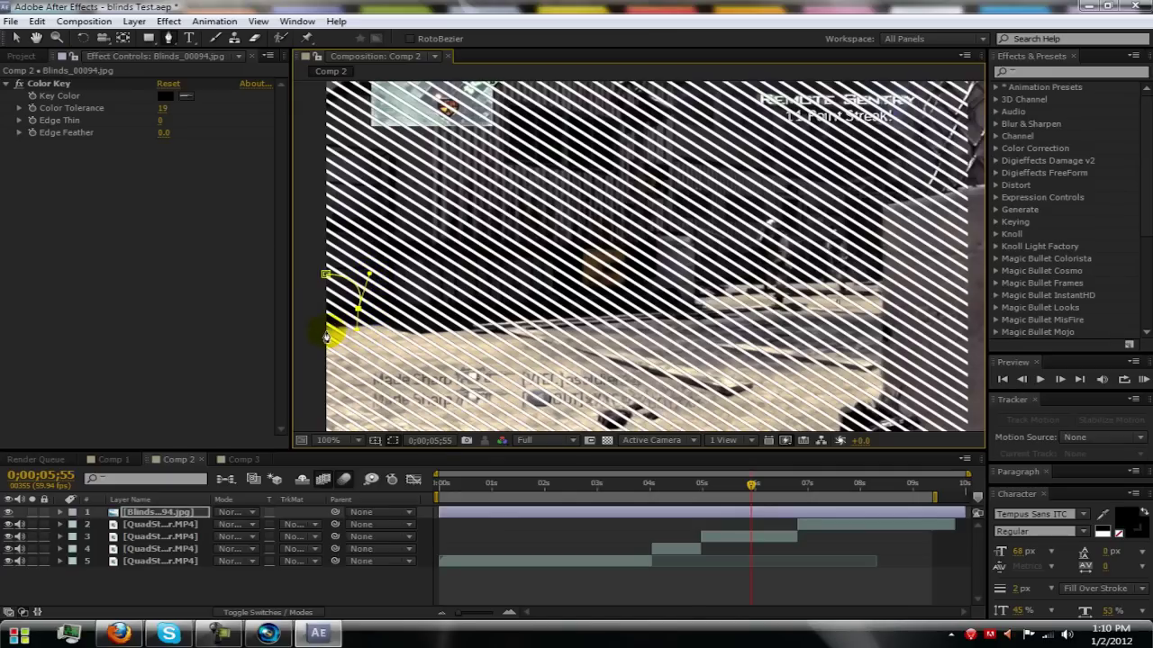
drag(339, 323, 330, 292)
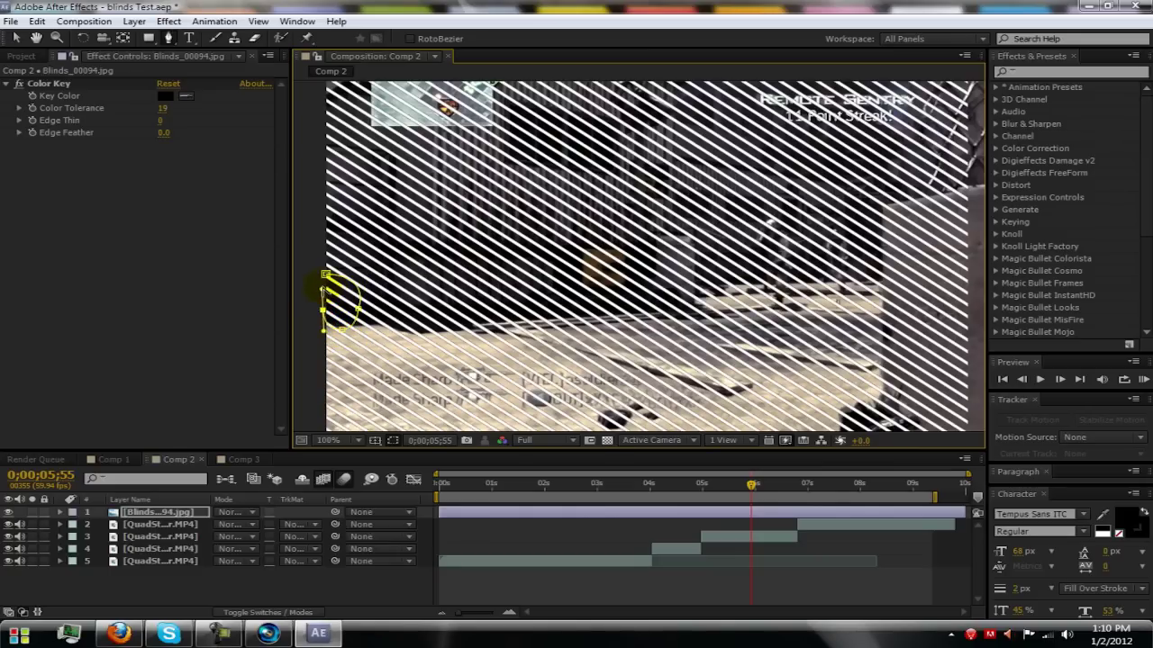
click(326, 275)
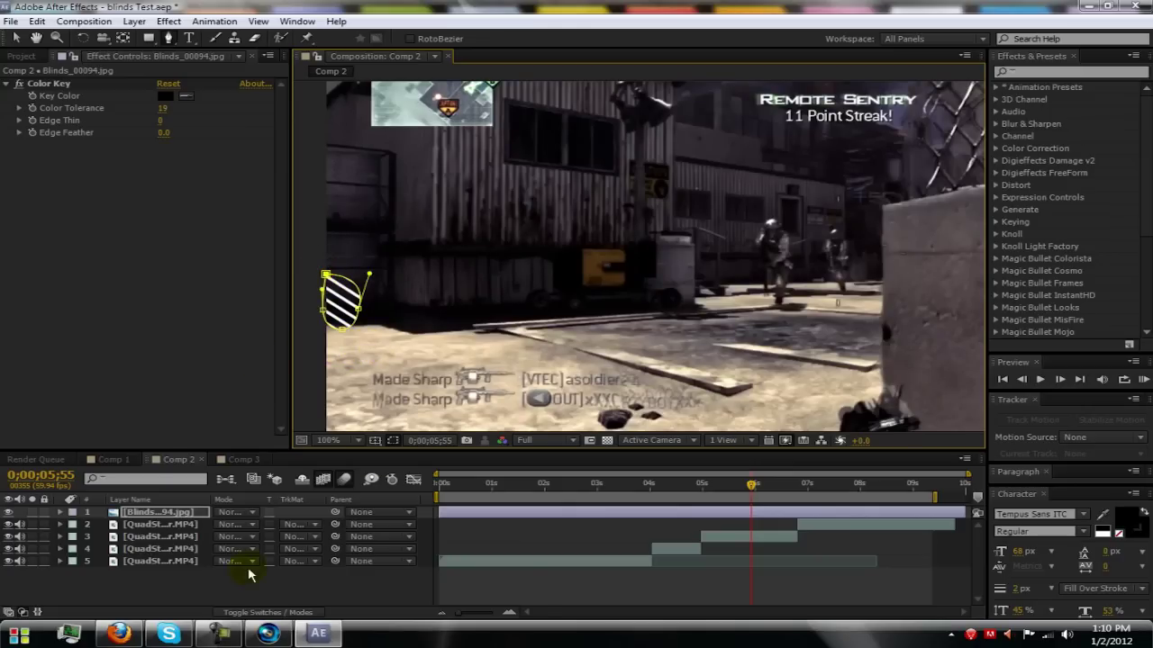
click(193, 594)
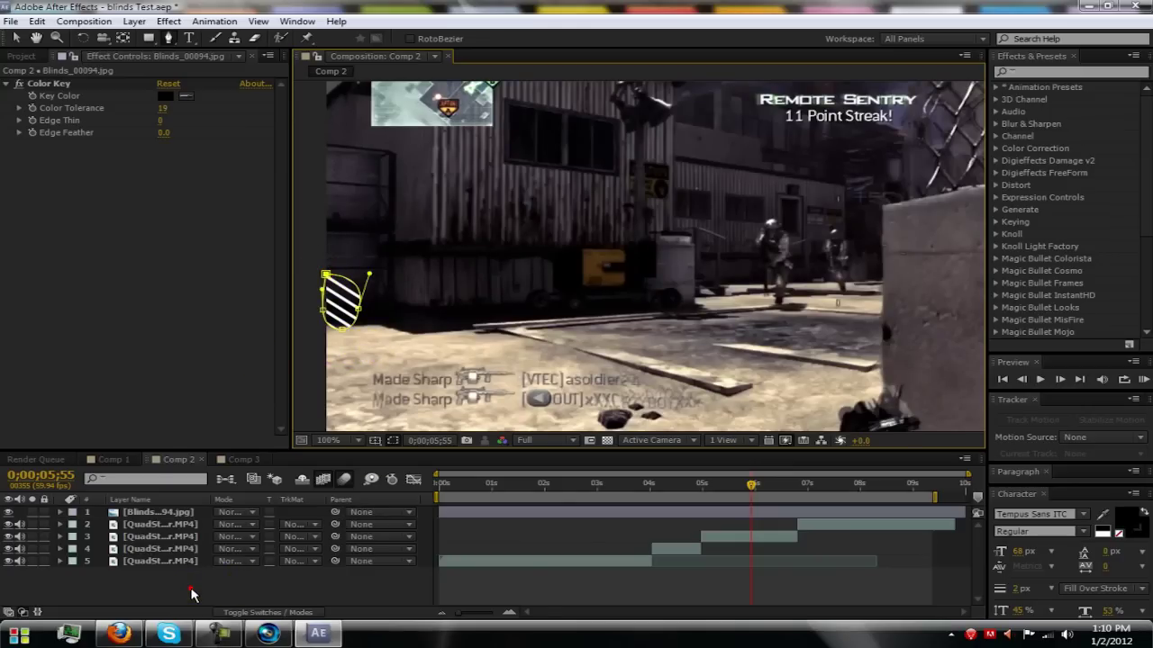
Add a new Blinds_00094 layer and Color Key out black at tolerance 20
click(184, 513)
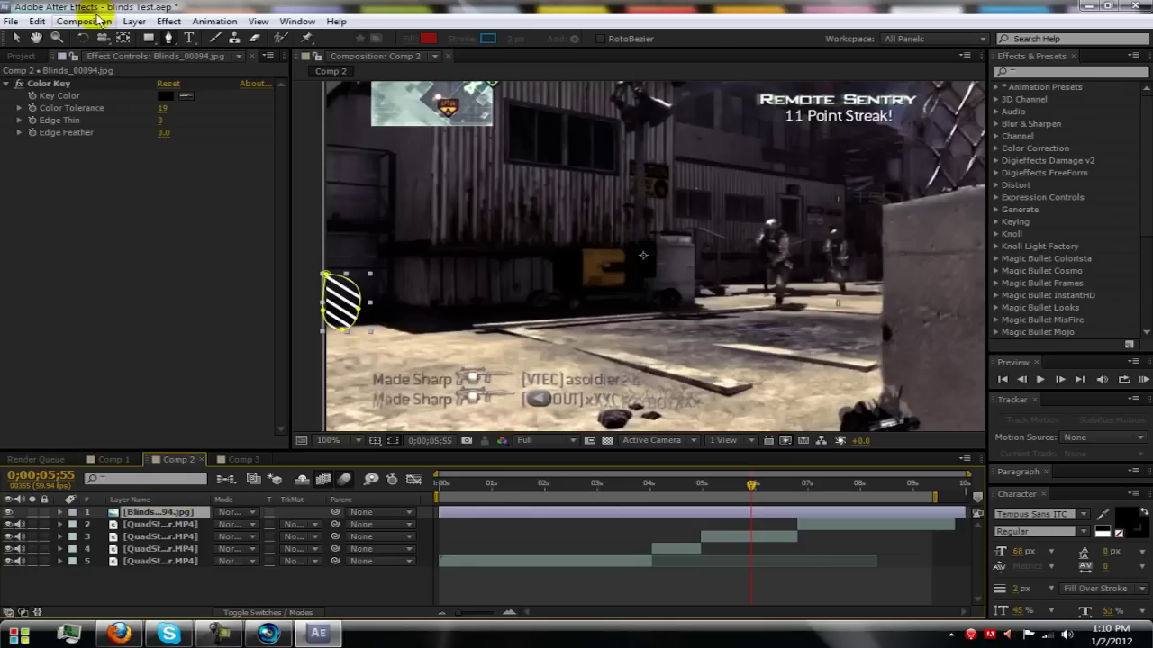
click(32, 57)
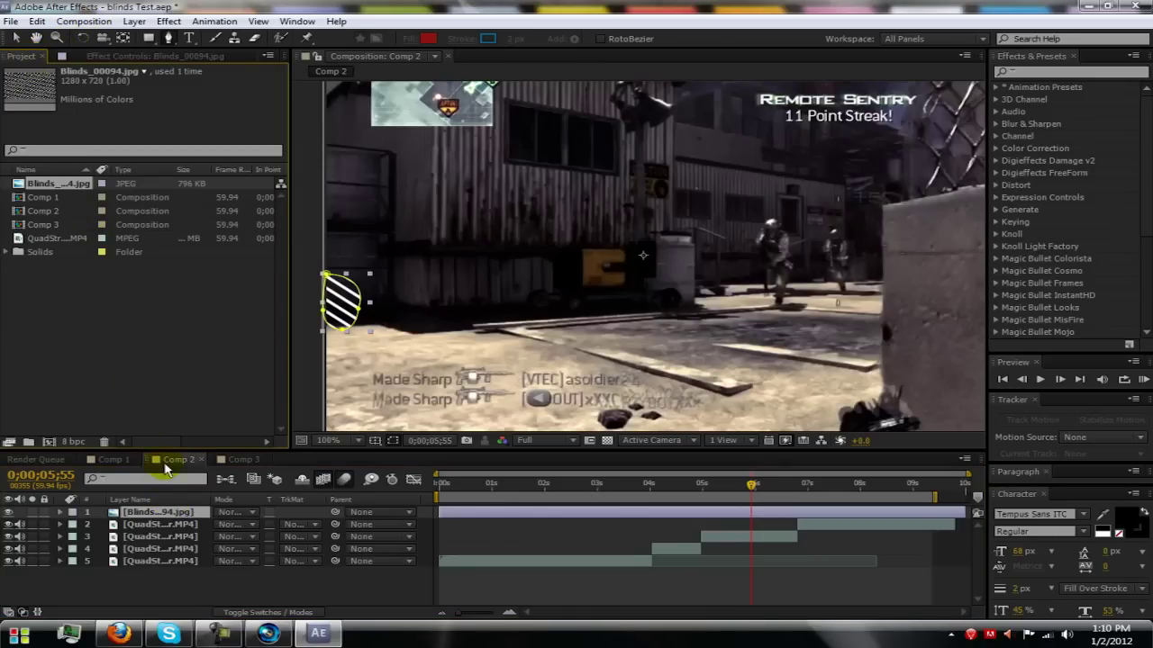
drag(44, 184, 155, 510)
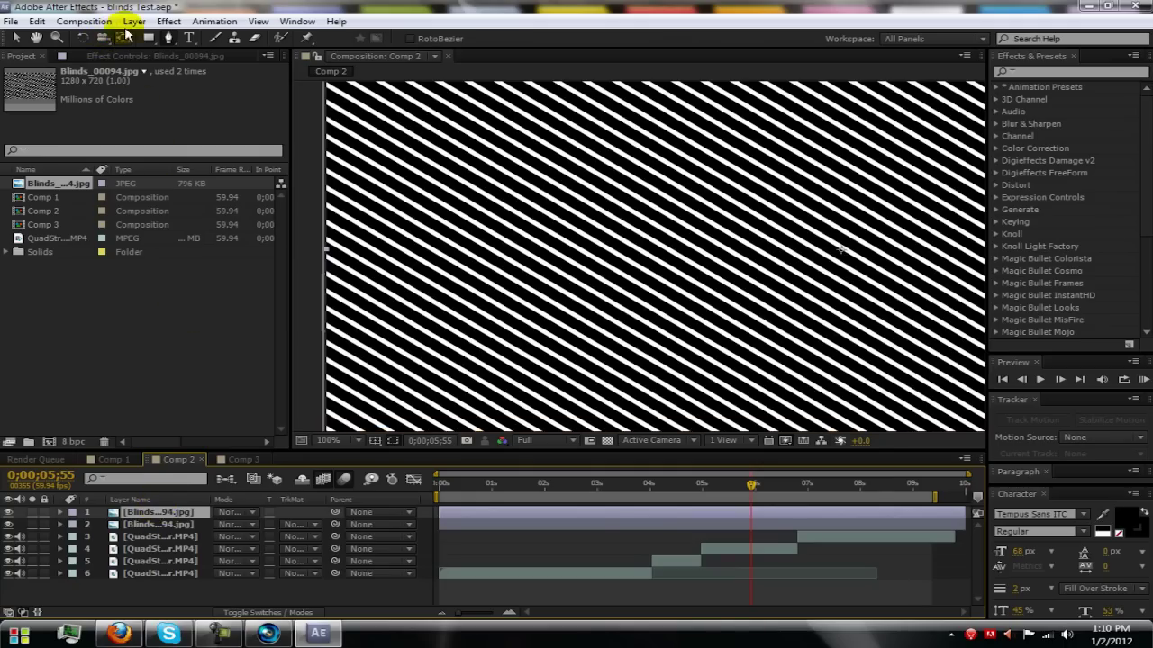
click(169, 21)
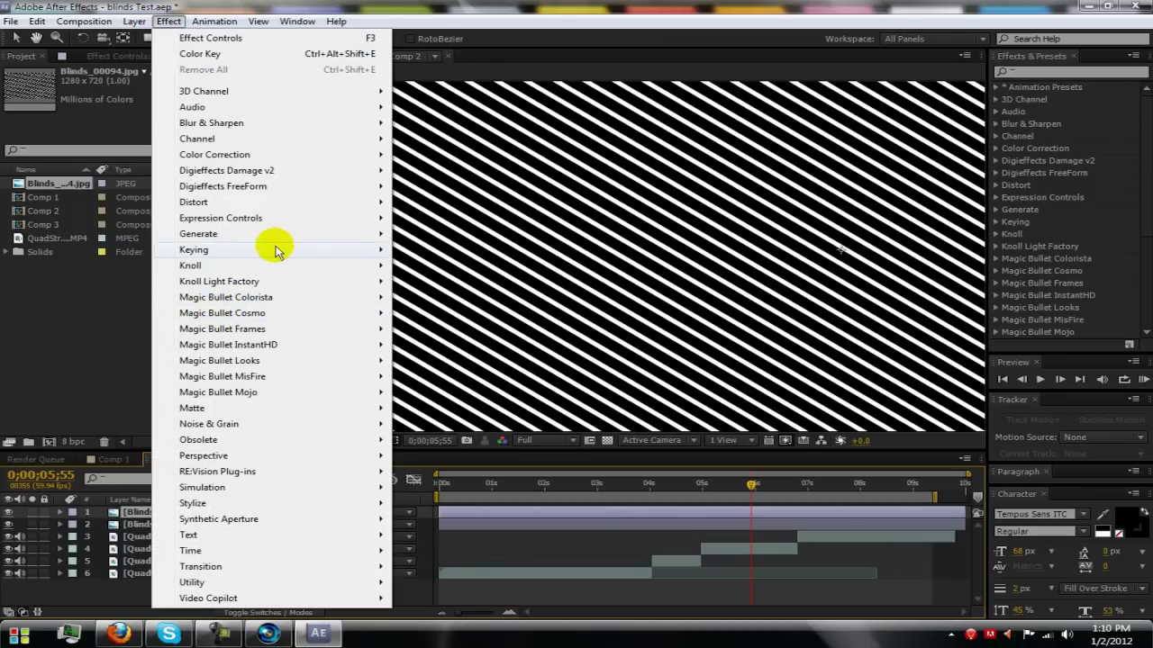
mouse_move(276, 251)
click(474, 281)
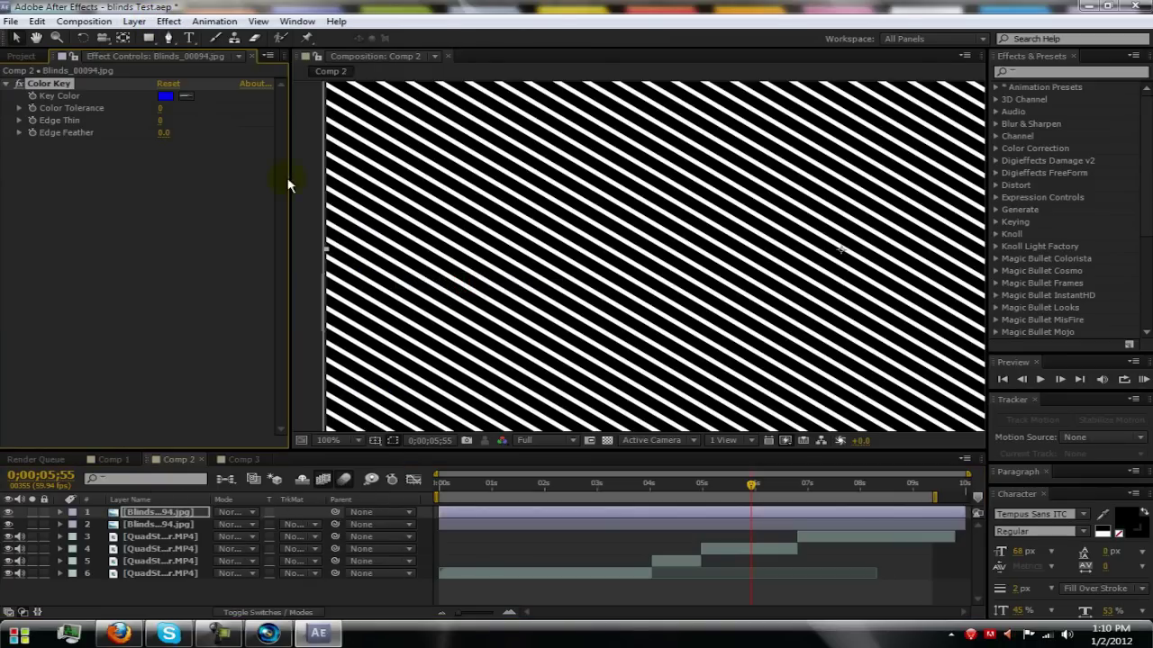
click(165, 96)
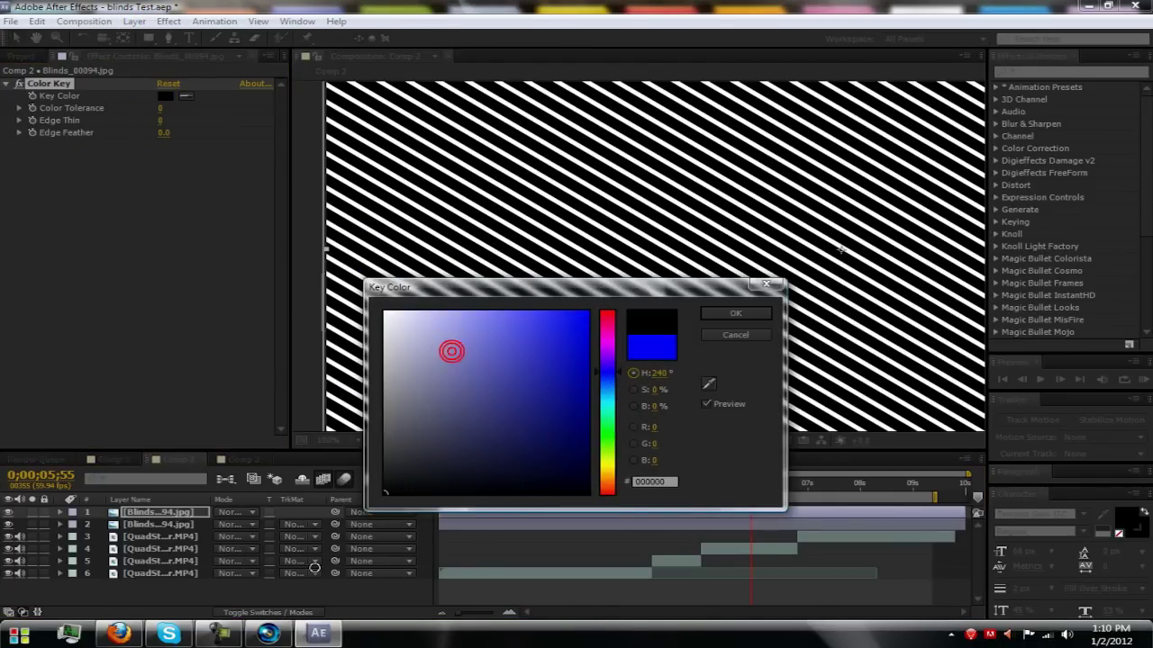
click(734, 313)
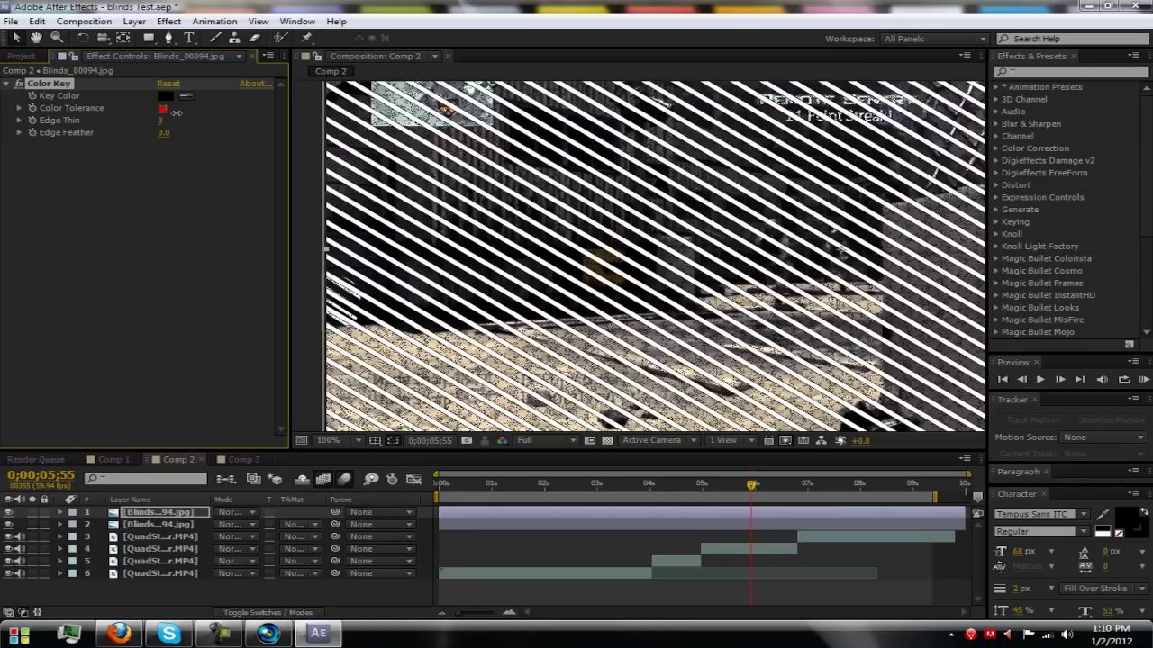
drag(175, 113, 188, 114)
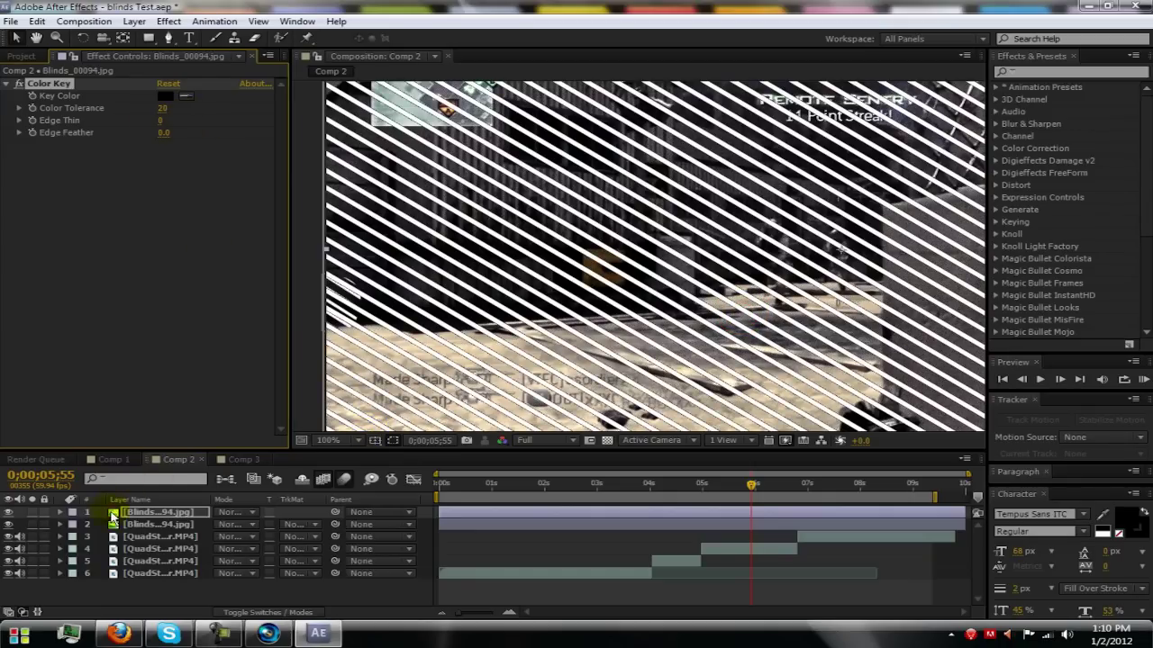
Duplicate the keyed blinds layer twice with Ctrl+D, making four blinds layers
click(154, 515)
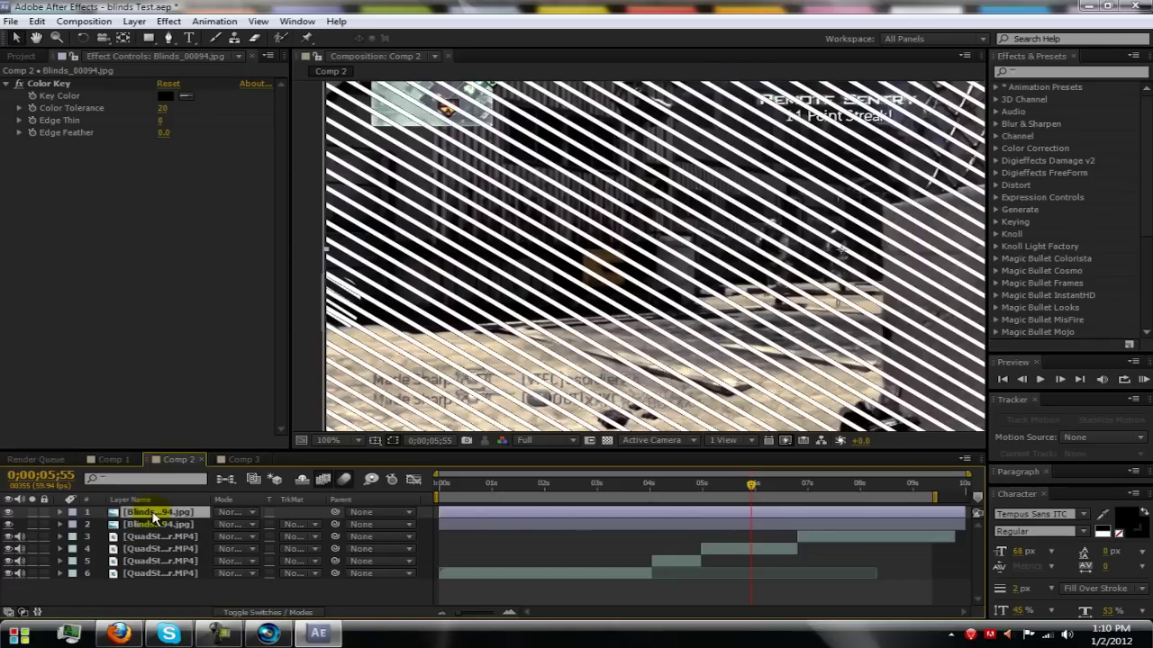
key(ctrl+d)
click(162, 526)
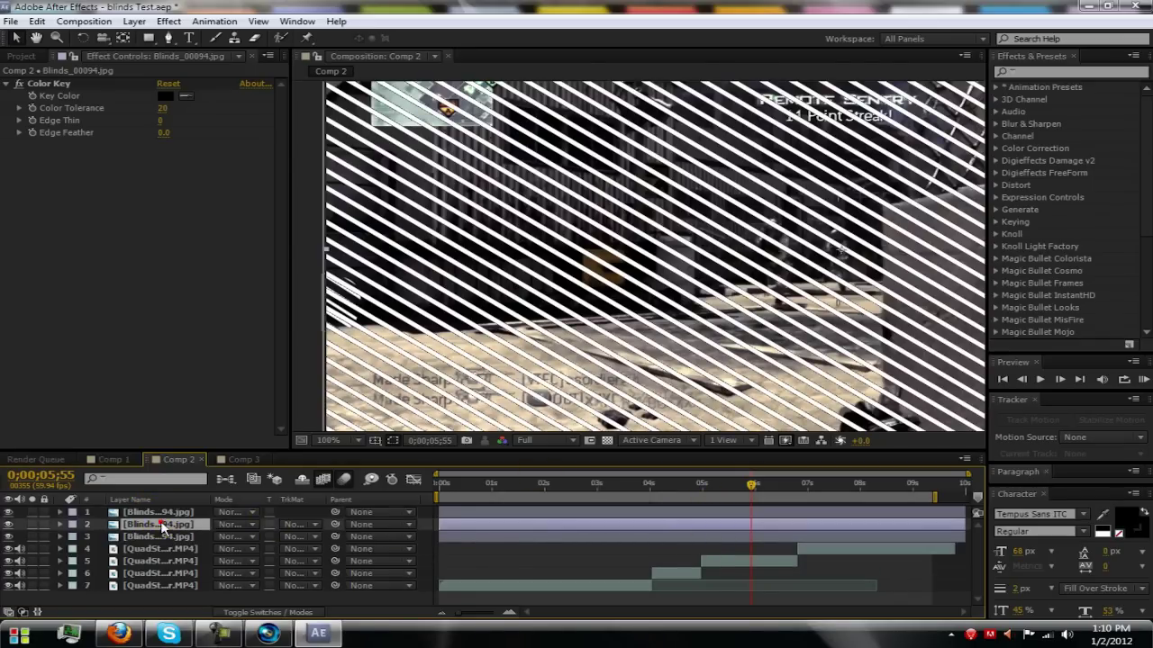
key(ctrl+d)
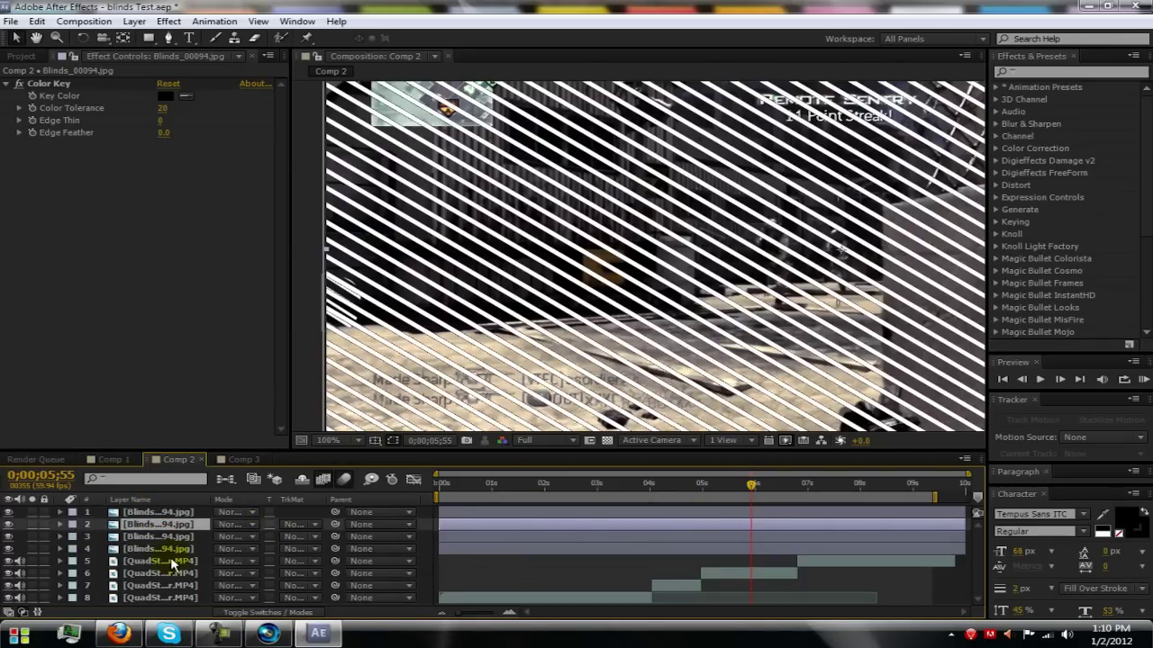
click(158, 536)
click(160, 548)
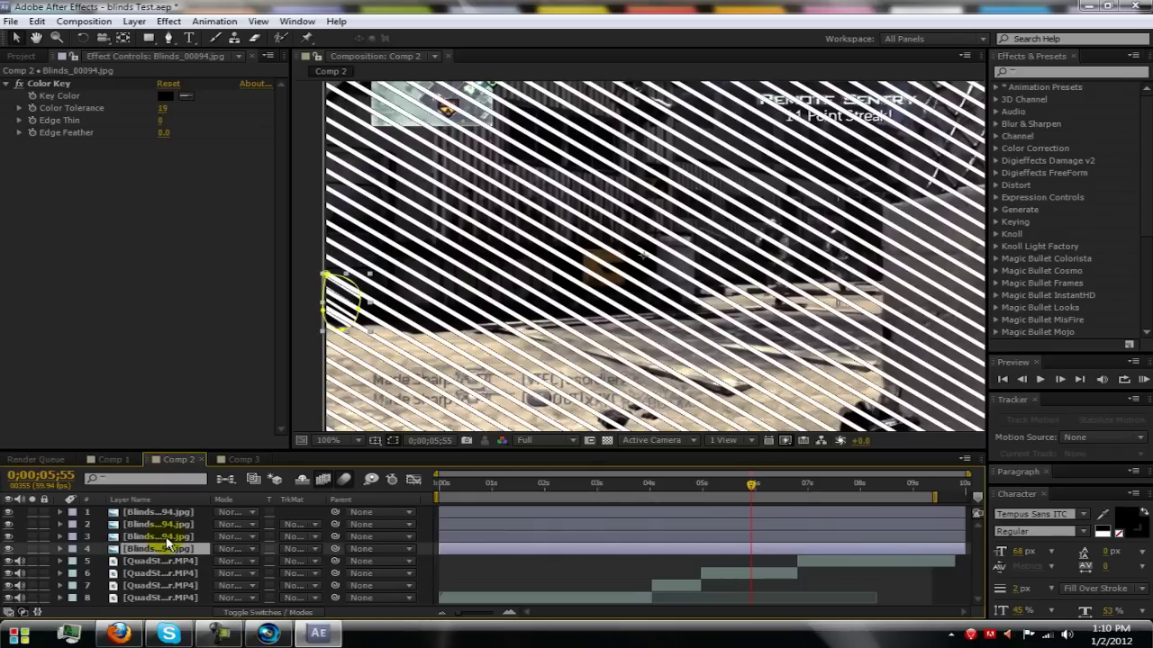
click(162, 536)
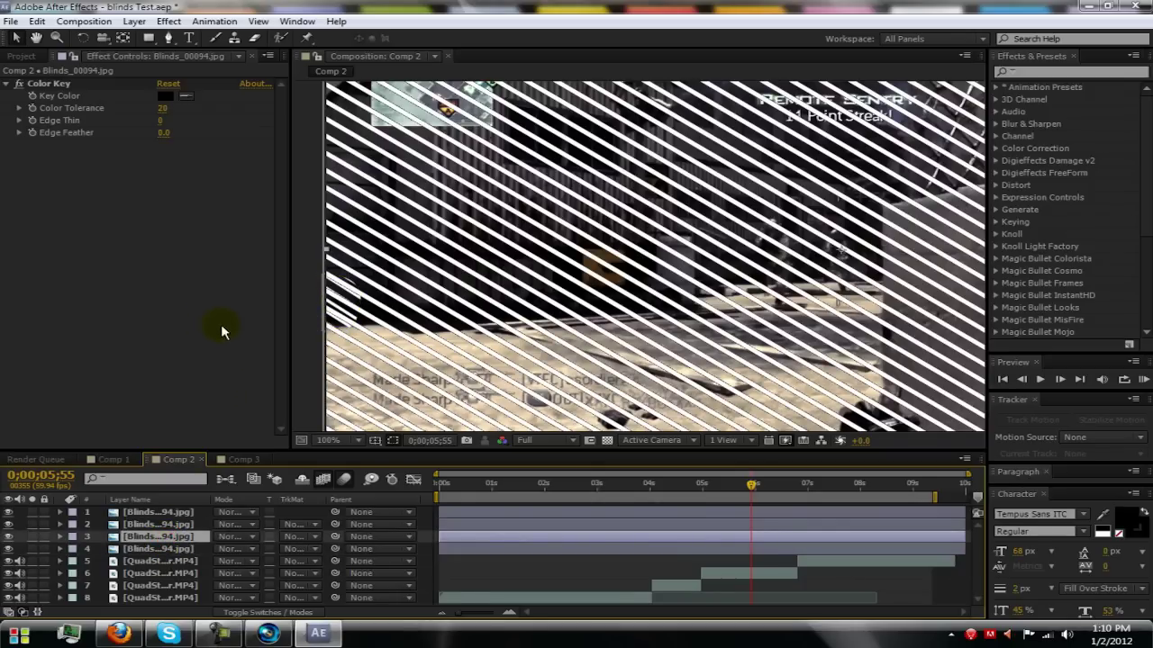
scroll(868, 276, down, 2)
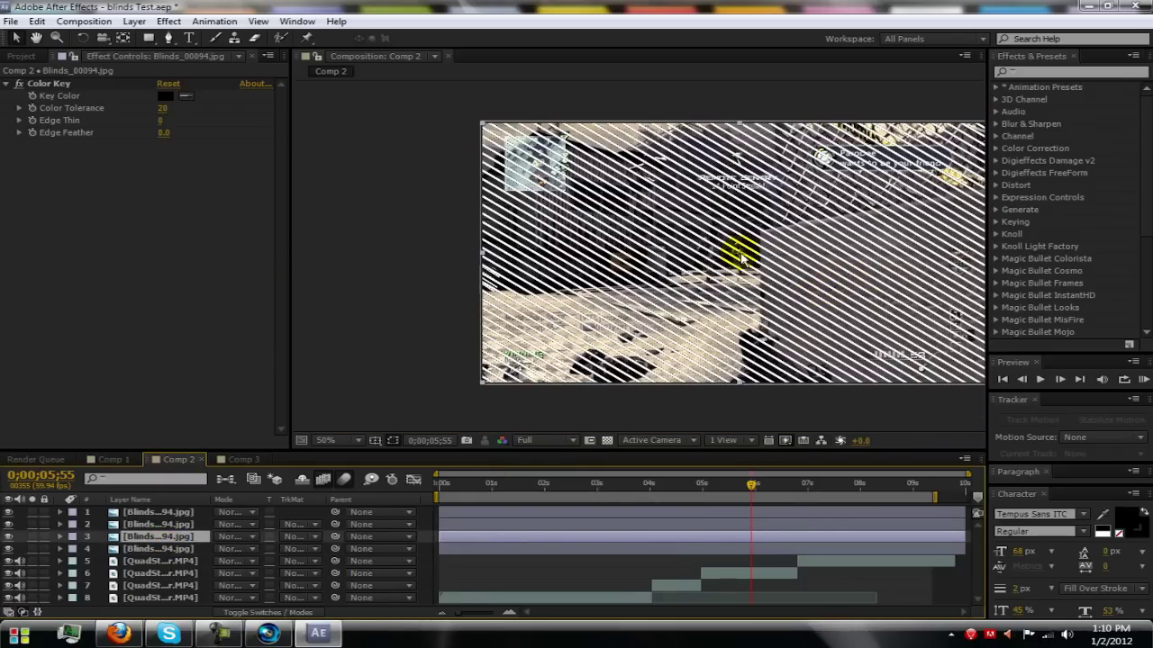
Move the selected stripe layer left and hide the first two blinds layers
drag(855, 206, 460, 211)
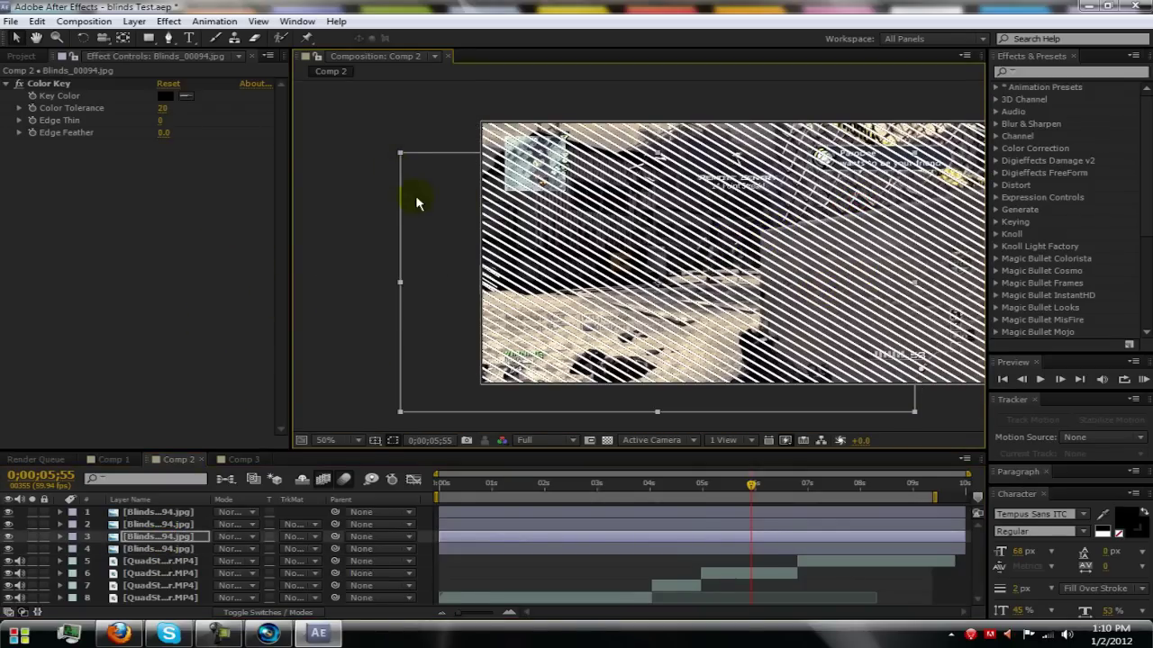
click(180, 523)
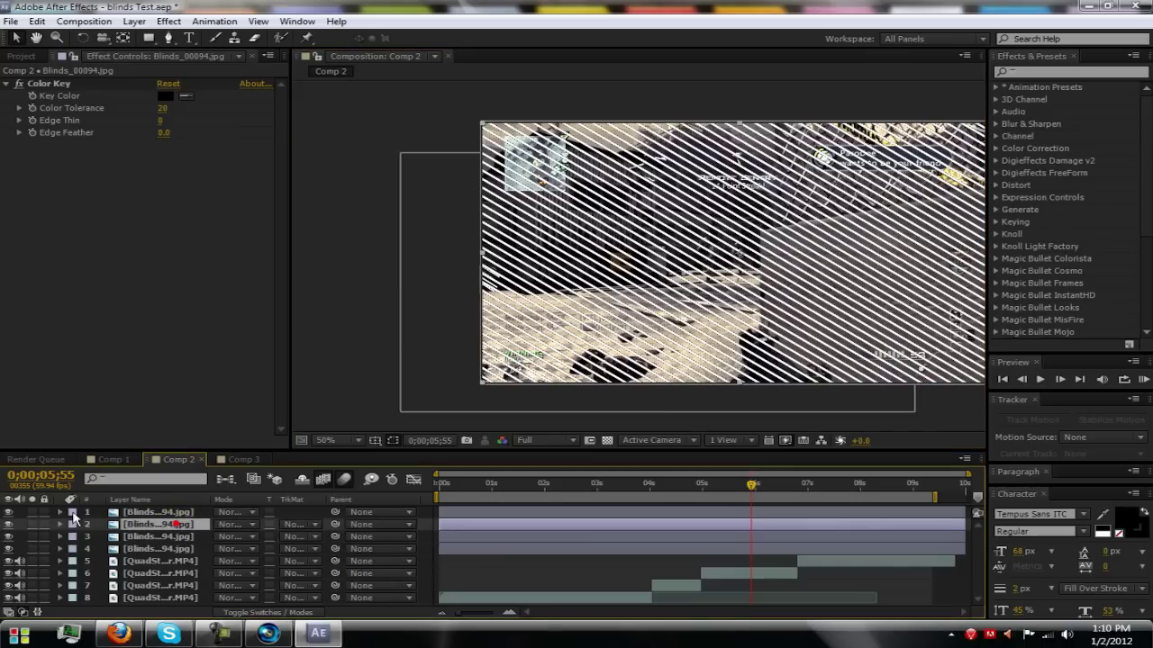
click(9, 524)
click(9, 512)
Reposition the third stripe layer up and right over the gameplay frame
drag(406, 164, 566, 205)
drag(689, 267, 605, 256)
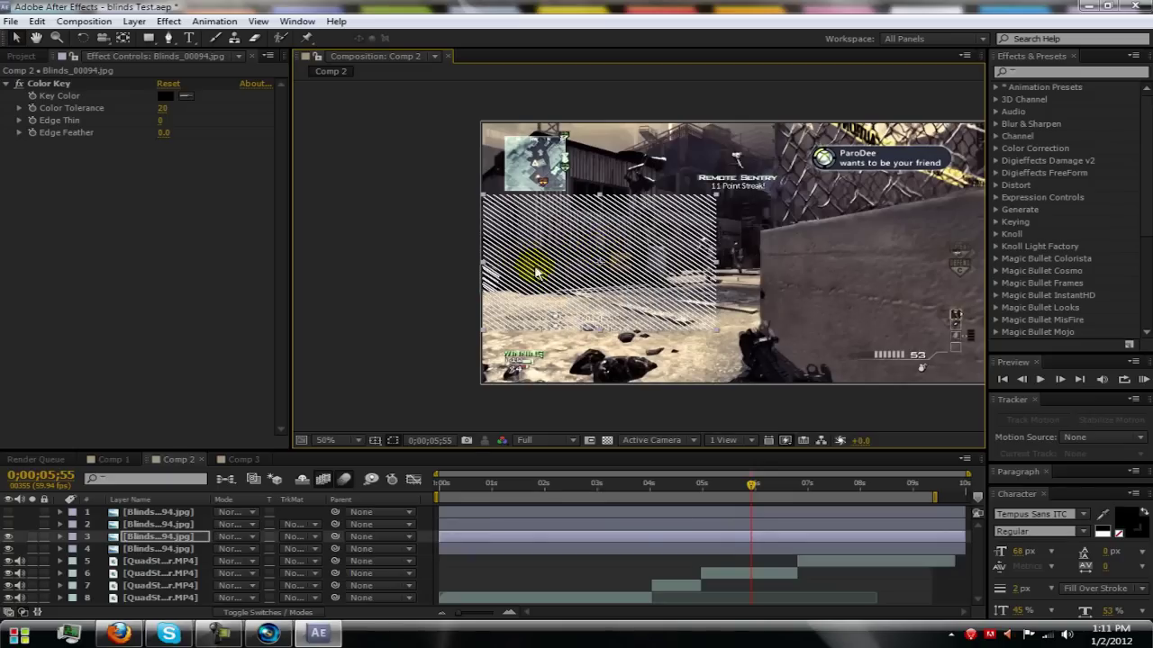
scroll(544, 263, up, 2)
scroll(550, 263, up, 2)
scroll(553, 297, left, 5)
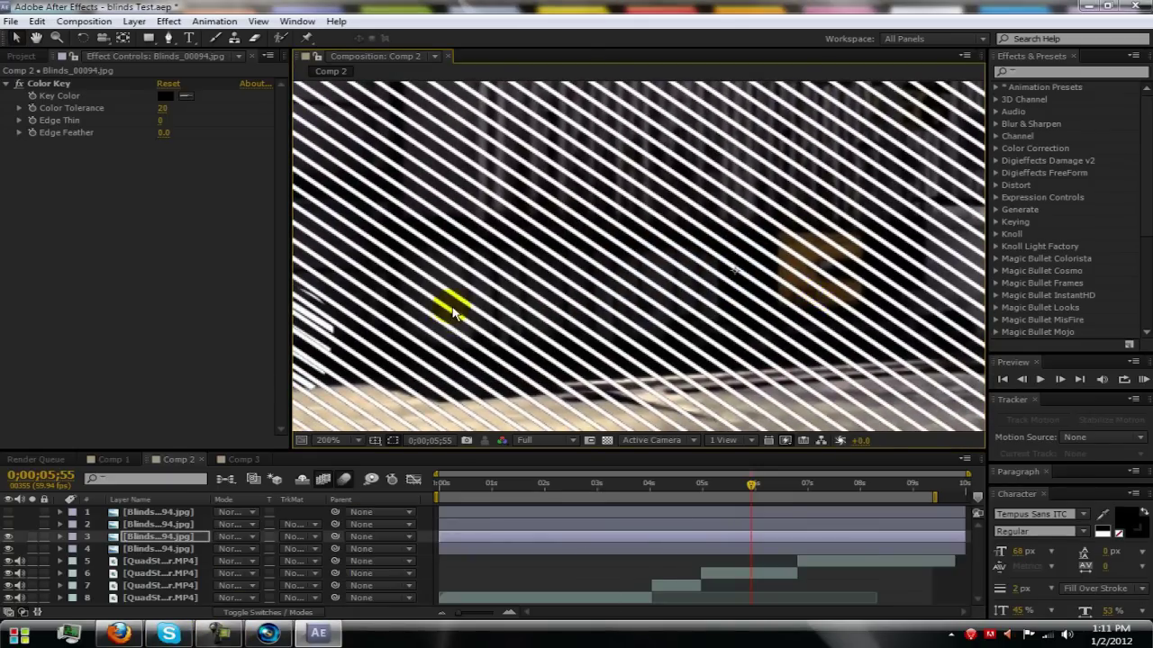
scroll(452, 310, down, 2)
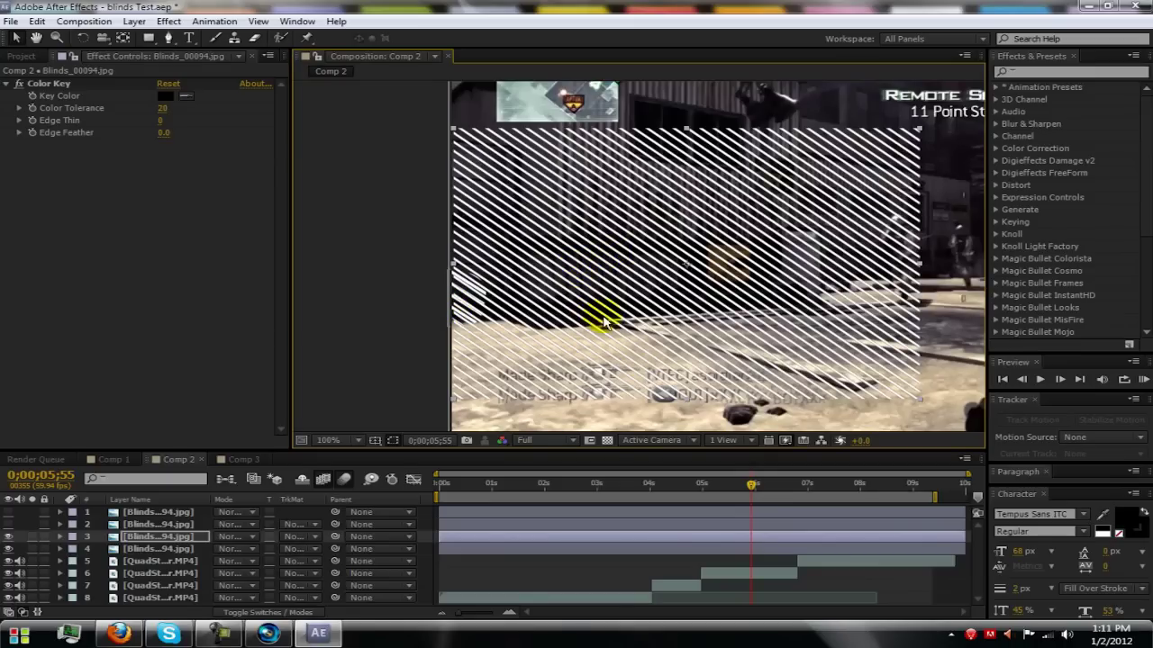
scroll(600, 316, down, 1)
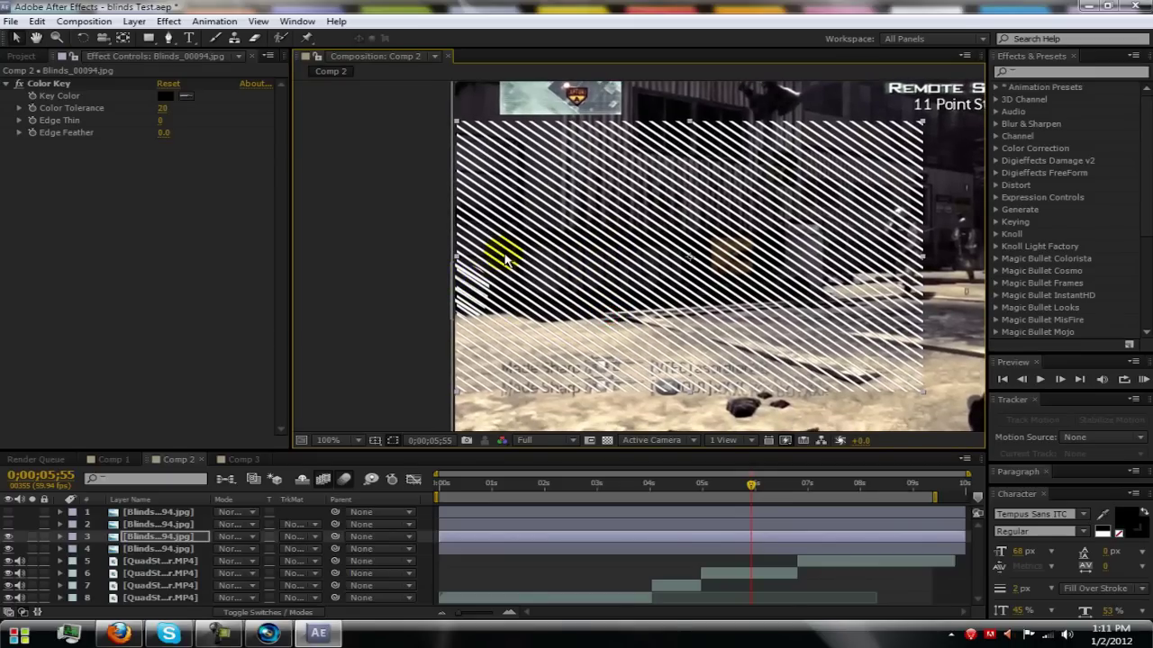
click(689, 200)
Move the stripes up to reveal the kill text and begin a Pen mask outline
drag(689, 200, 695, 175)
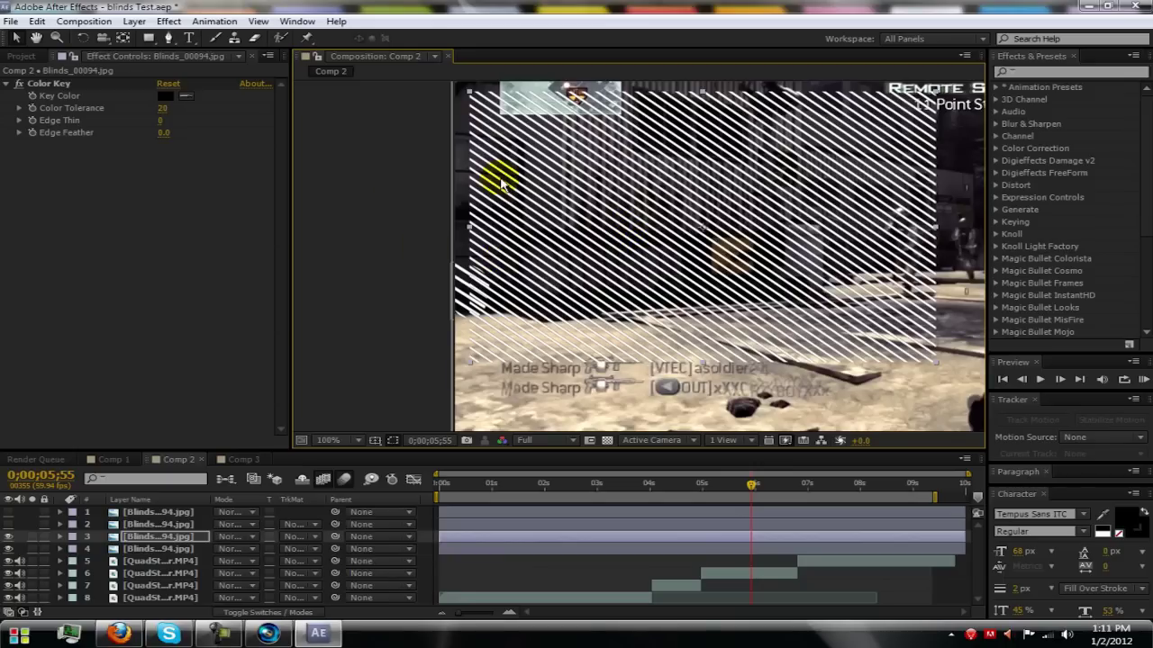
click(168, 38)
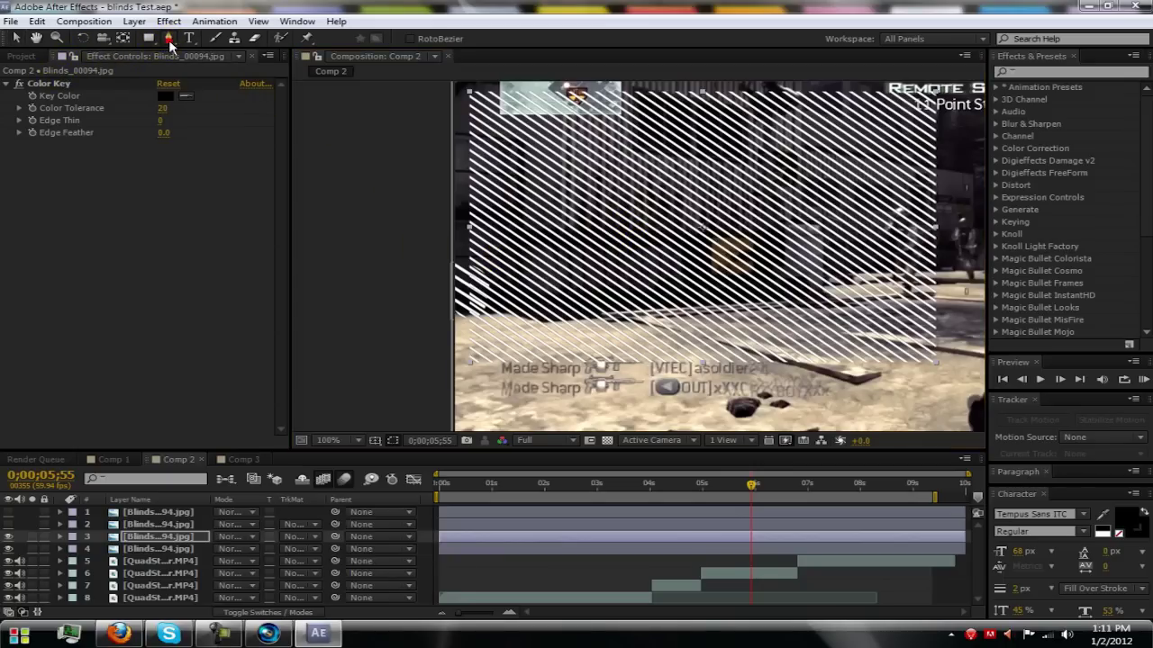
click(545, 207)
click(556, 173)
drag(504, 218, 493, 240)
Curve the remaining mask edges and close the mask into a rounded stripe blob
click(531, 255)
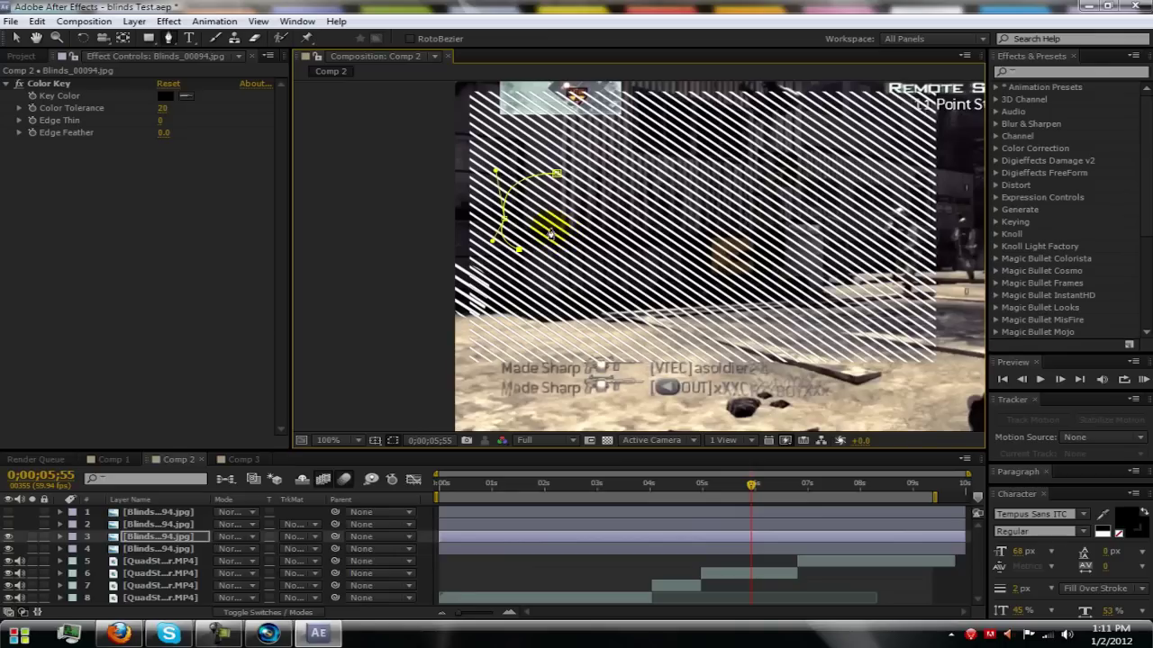
click(567, 220)
drag(570, 221, 584, 189)
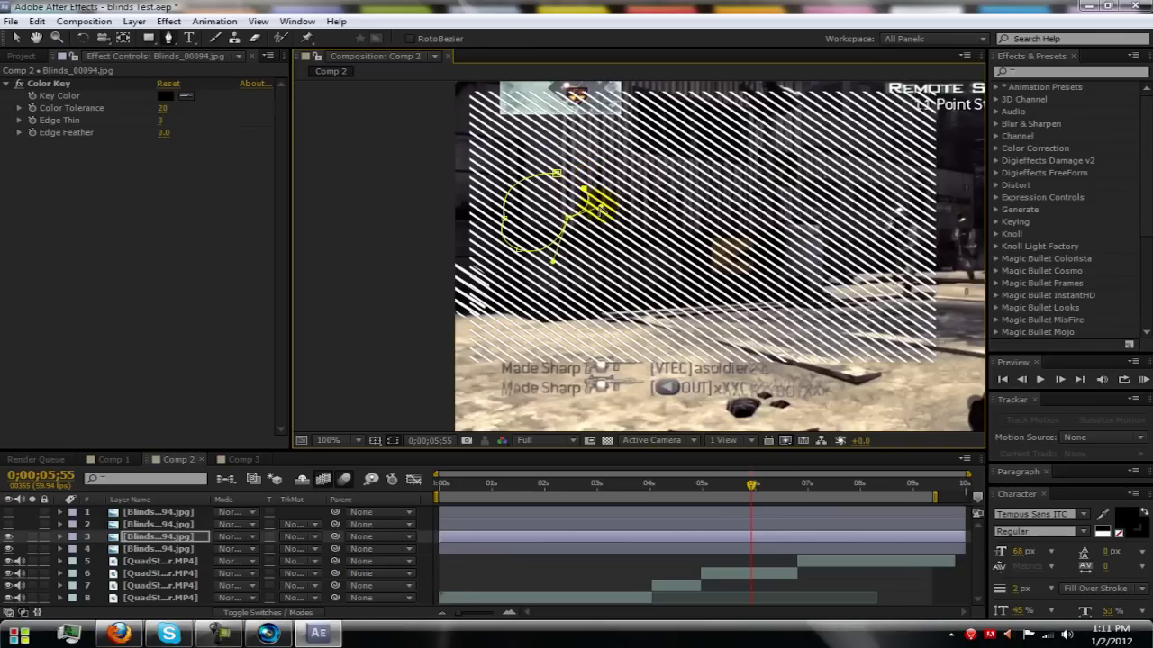
click(556, 174)
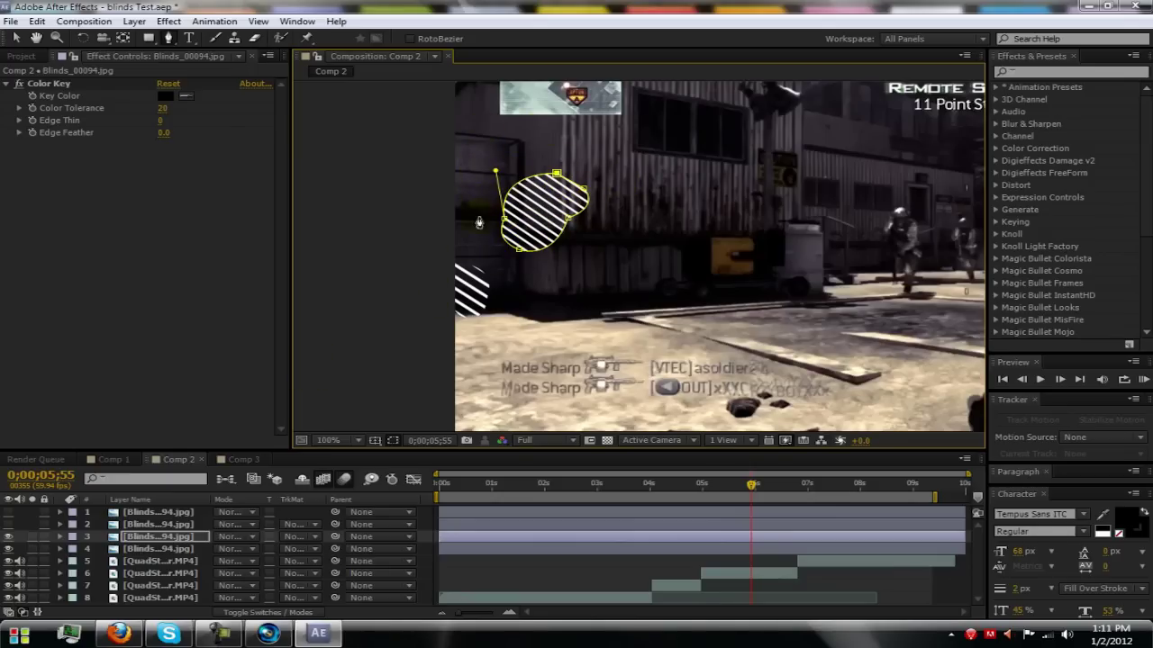
click(183, 538)
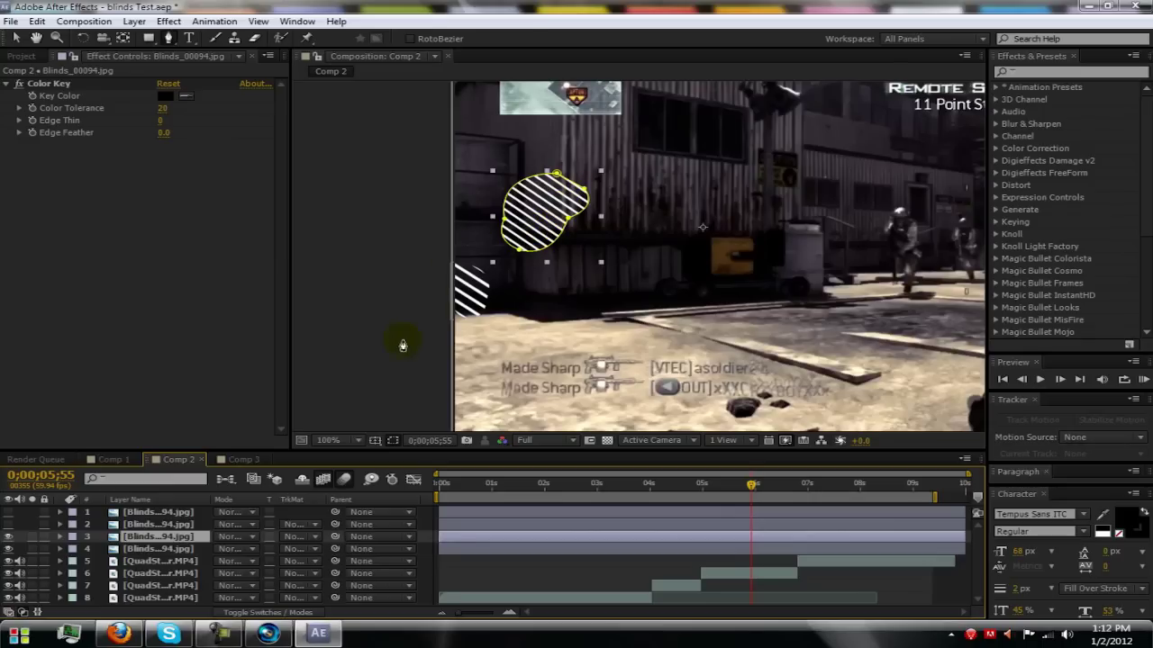
click(138, 525)
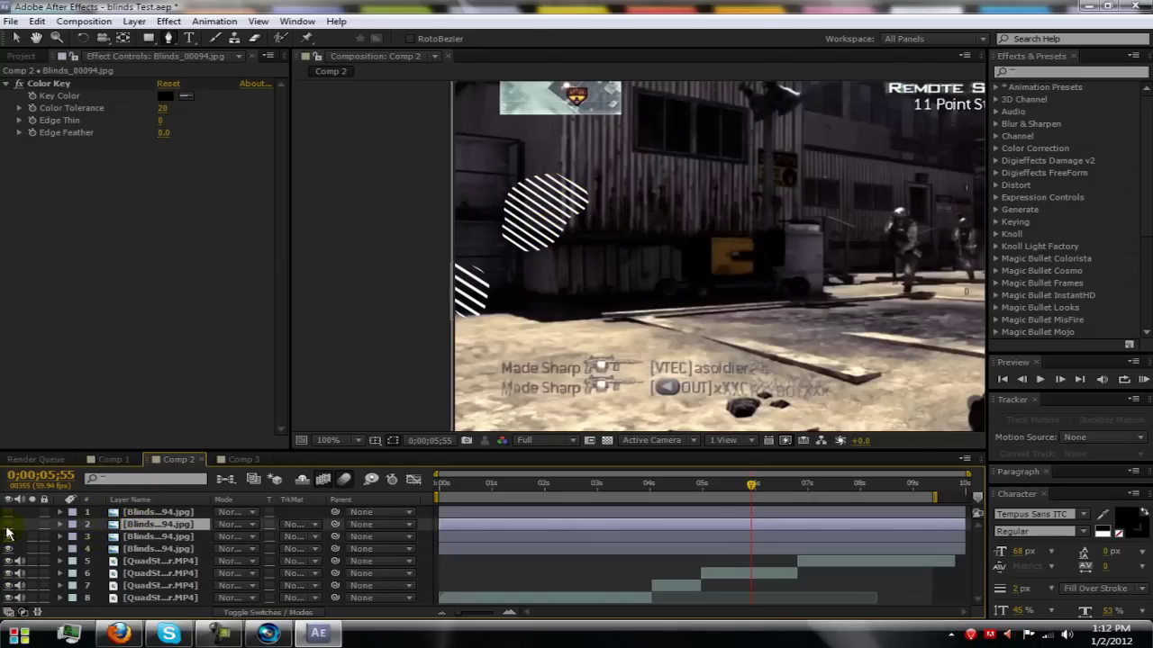
Show stripe layer 2 and shrink it from its corner into the upper middle
click(8, 526)
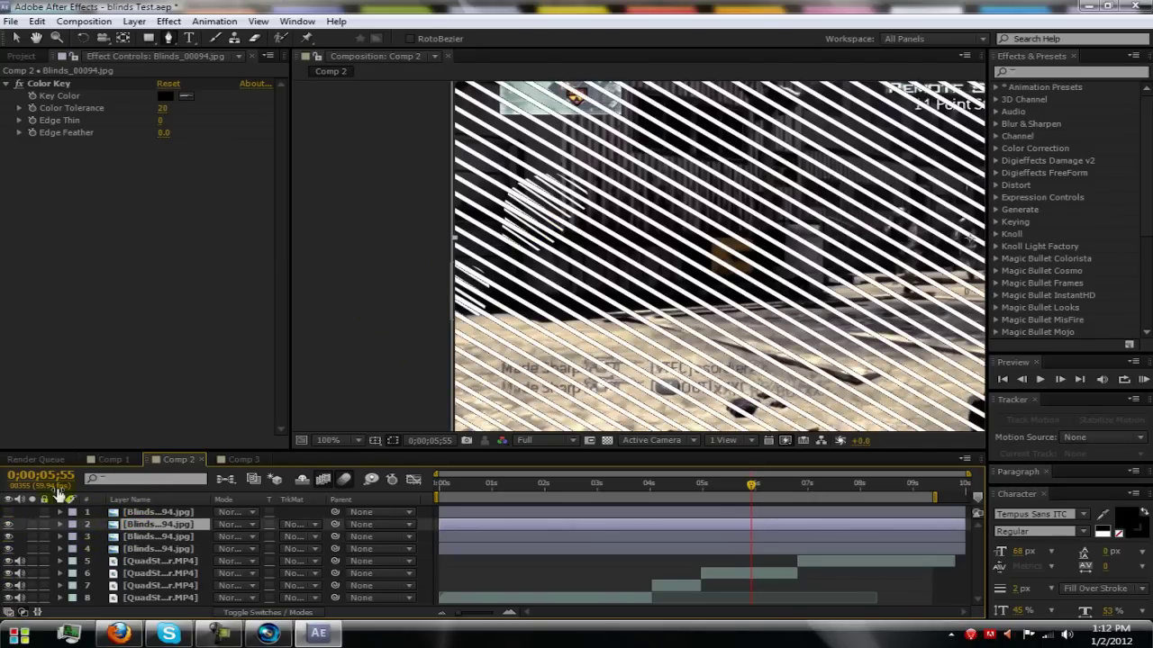
scroll(643, 258, down, 2)
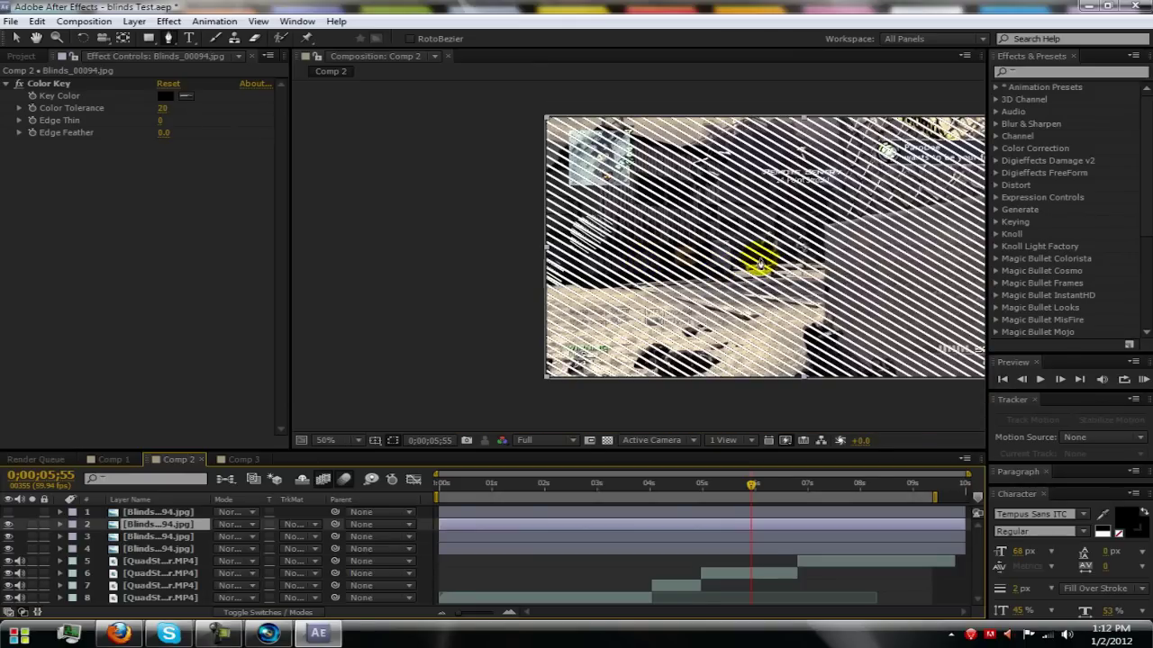
click(749, 269)
click(752, 279)
click(16, 38)
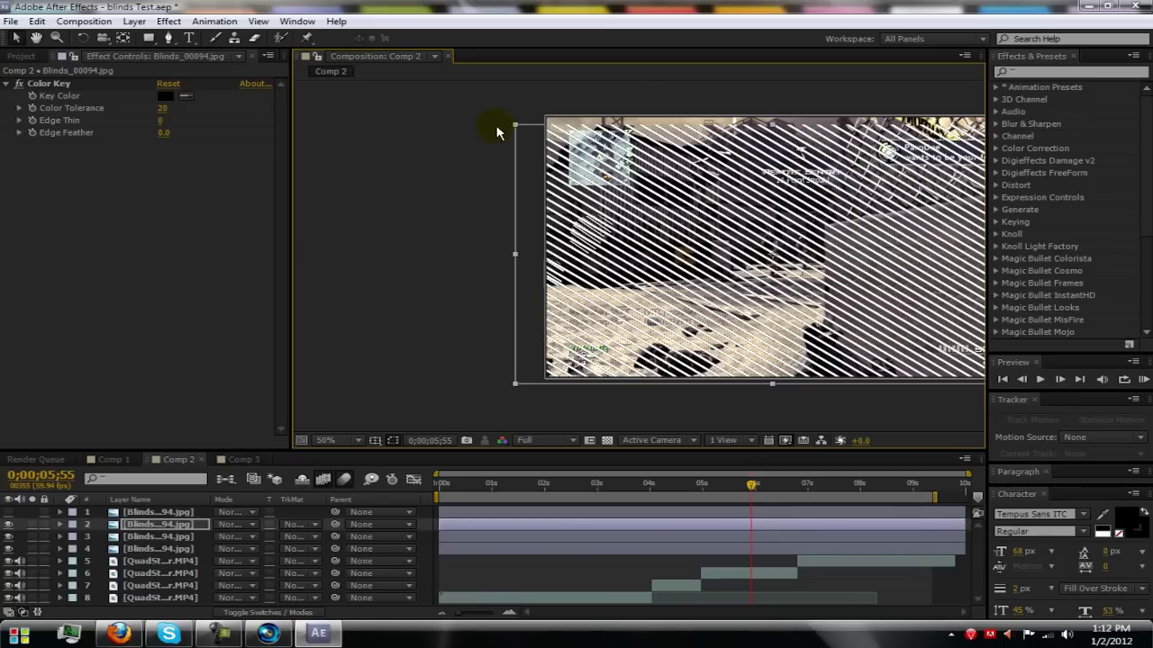
drag(515, 125, 657, 192)
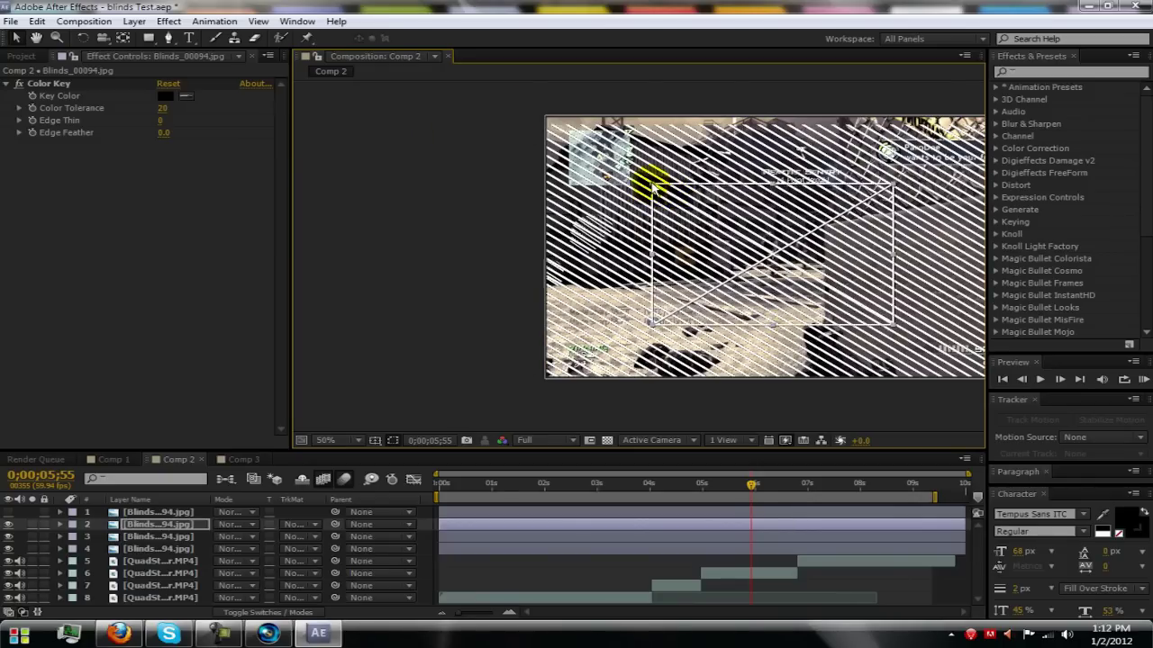
drag(743, 256, 752, 232)
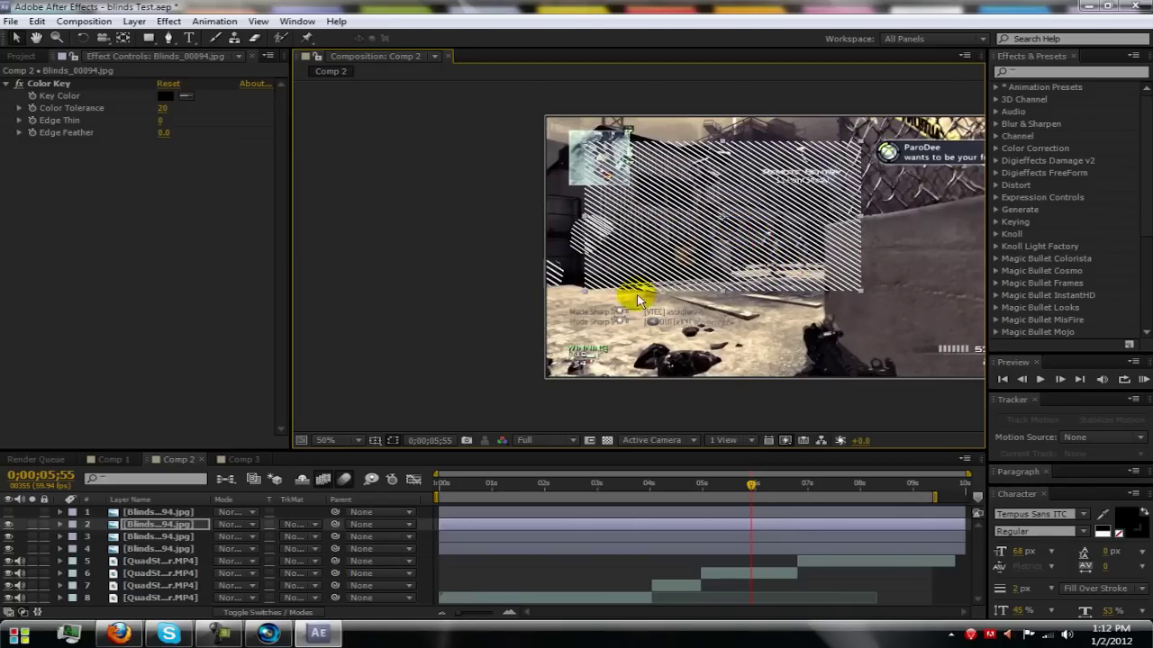
Nudge the stripe rectangle slightly up-left and delete the top blinds layer 1
scroll(635, 243, up, 2)
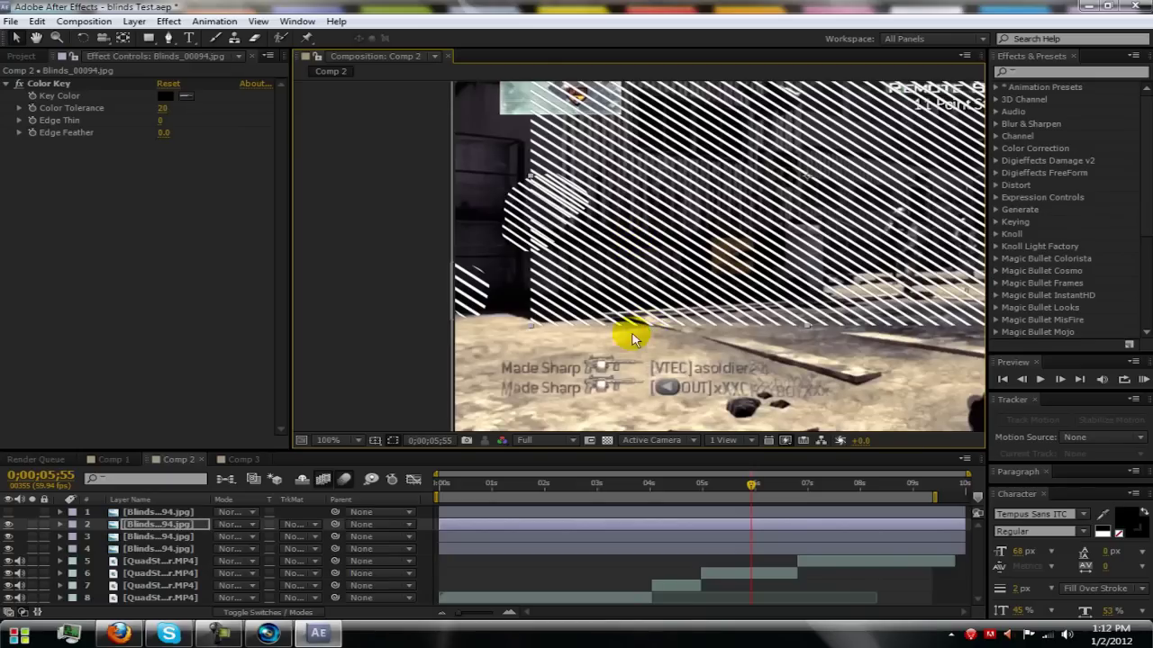
scroll(628, 342, down, 2)
drag(714, 270, 709, 266)
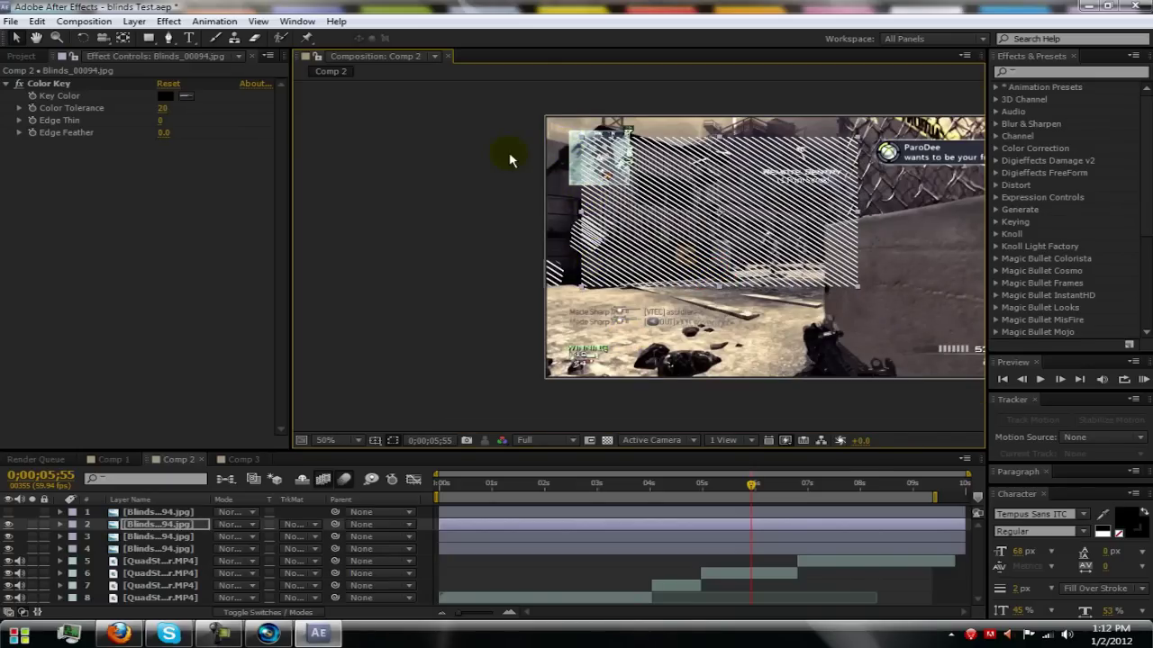
click(162, 512)
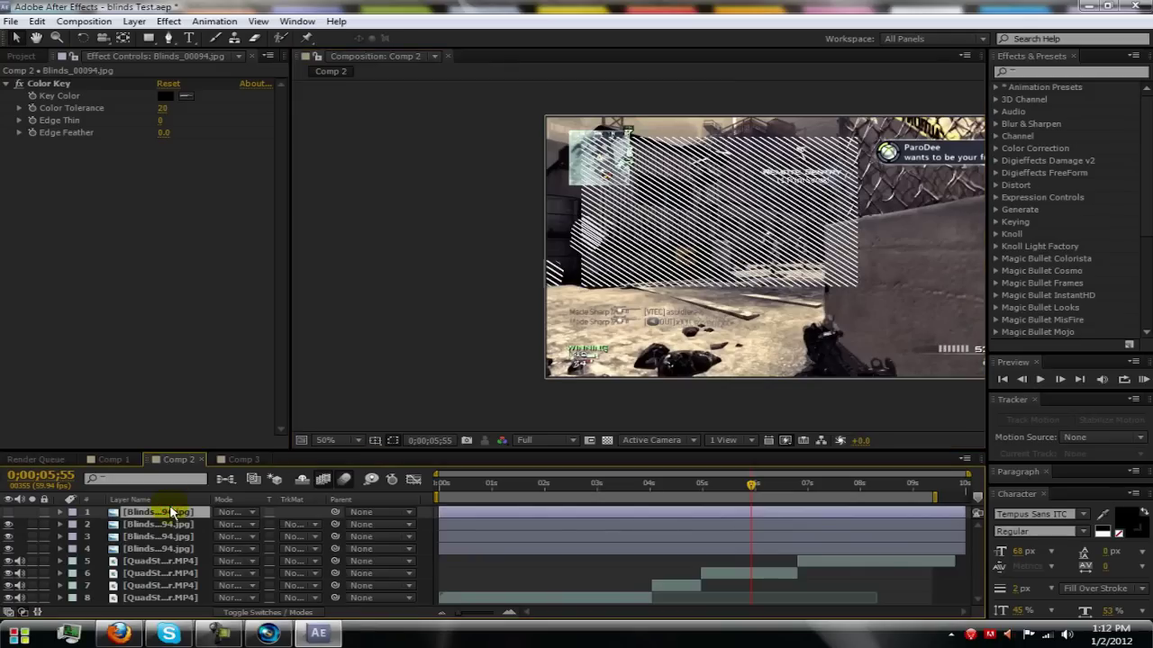
key(Delete)
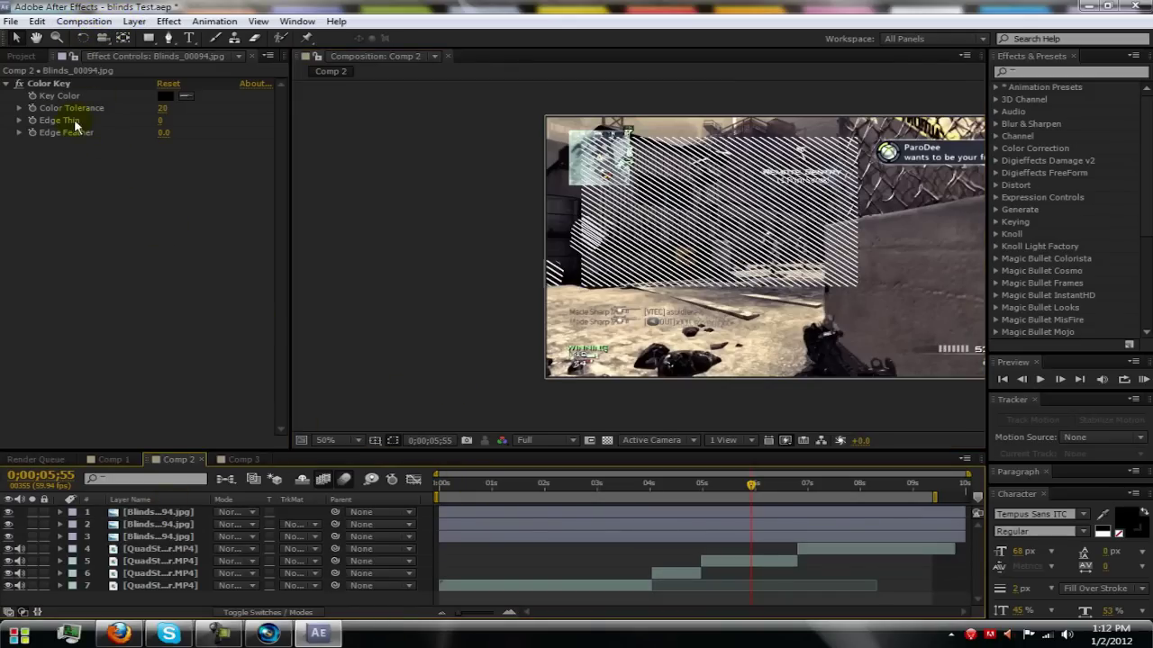
Draw a red curved test shape with the Pen tool, then undo it
click(168, 38)
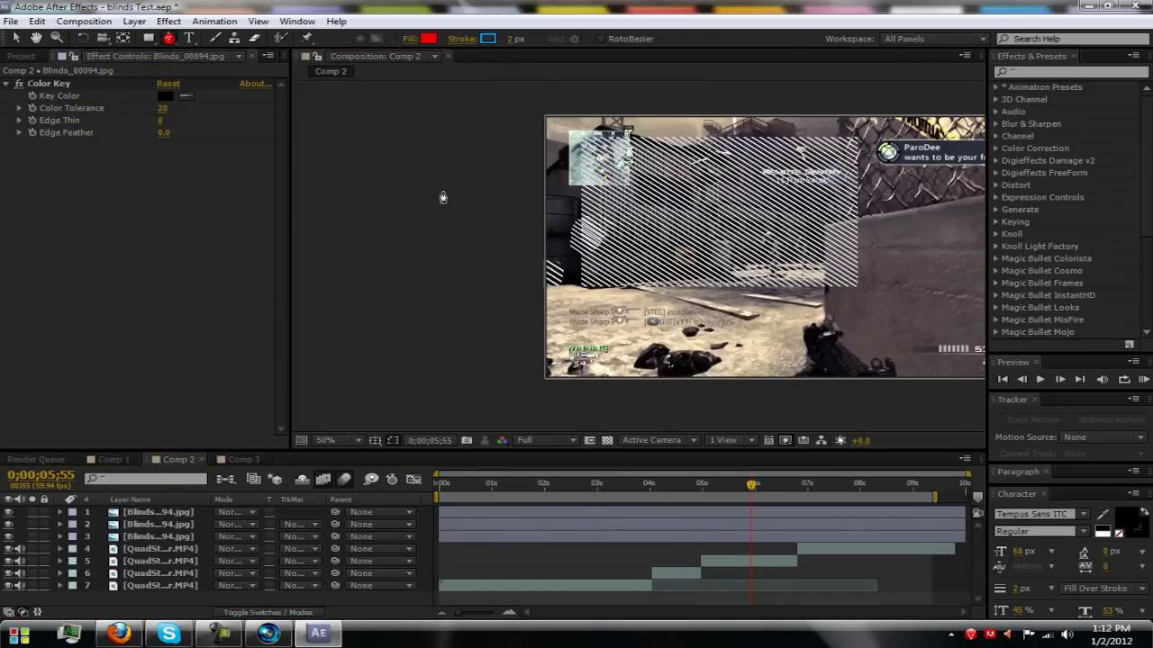
scroll(659, 171, up, 2)
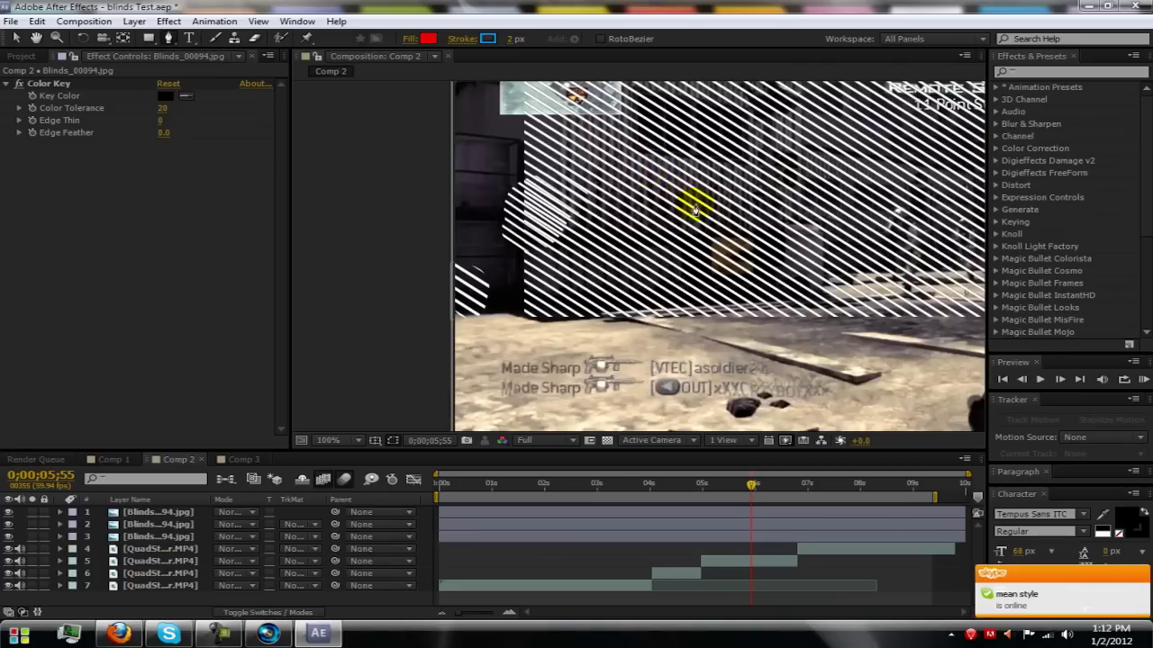
drag(708, 214, 597, 314)
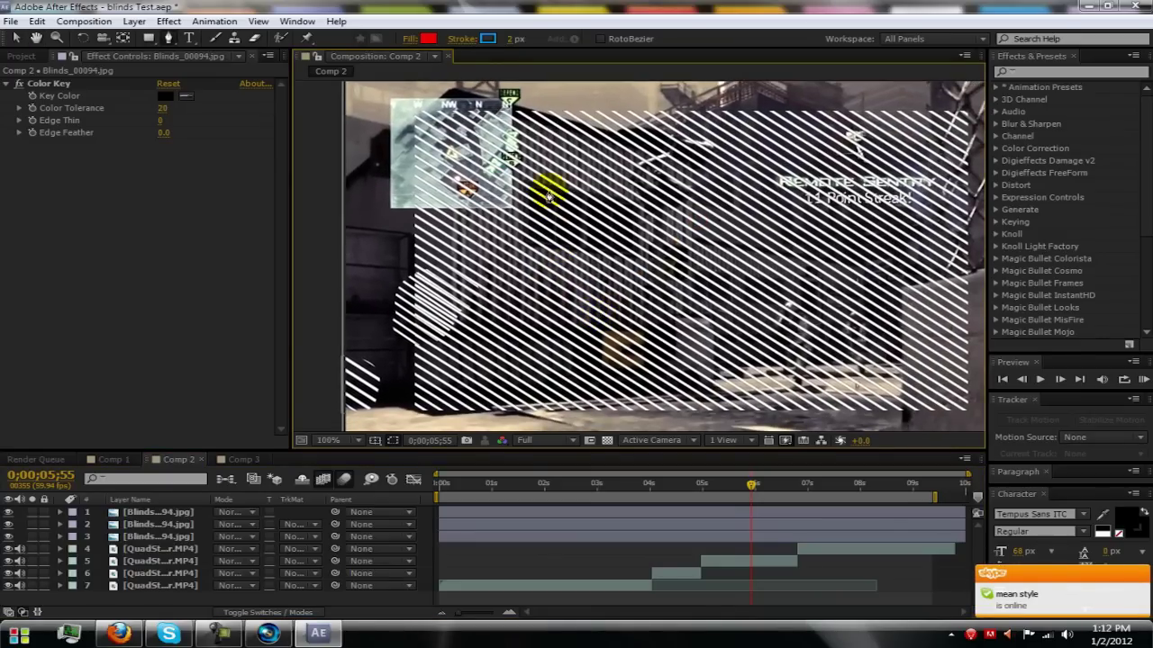
click(599, 179)
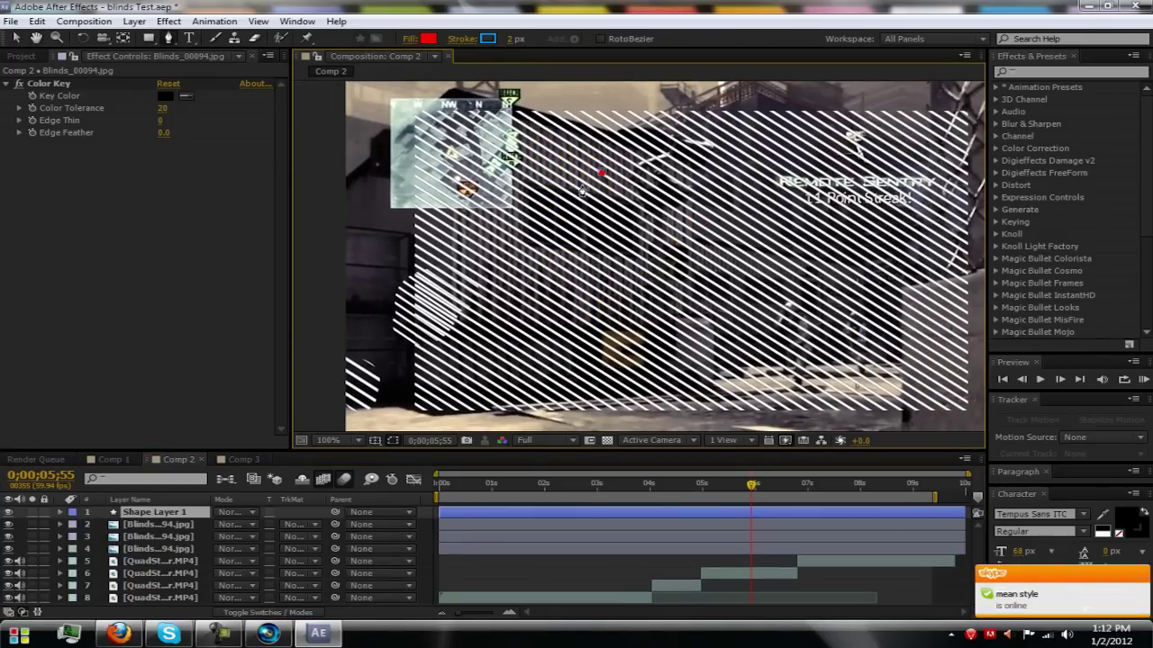
click(501, 233)
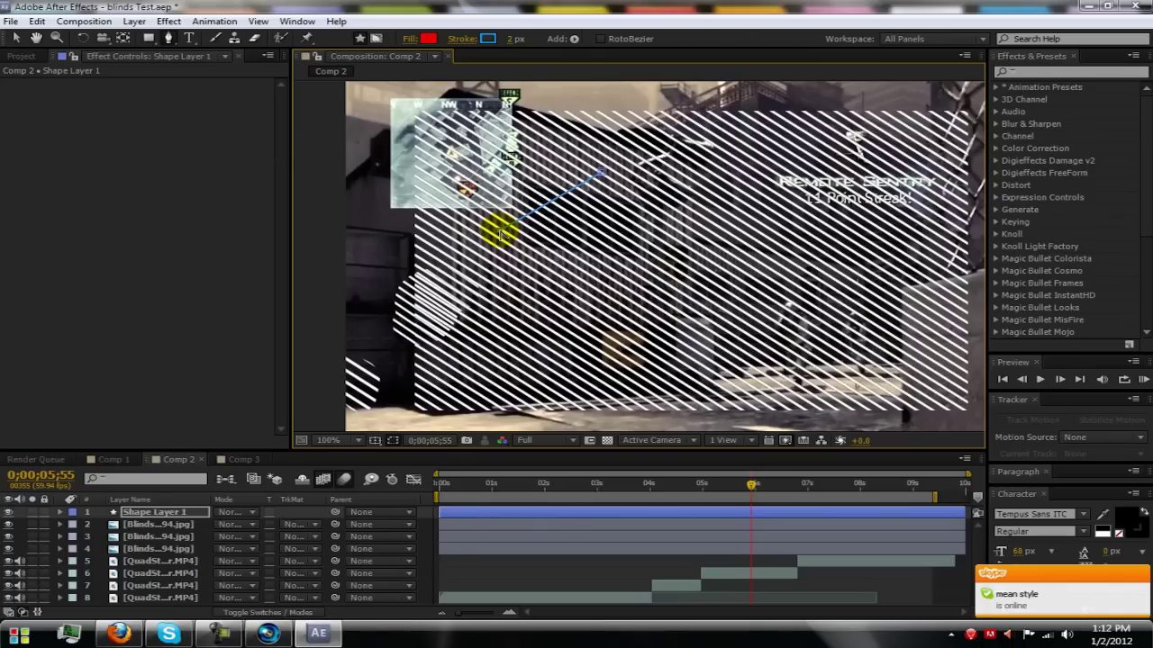
drag(501, 233, 492, 306)
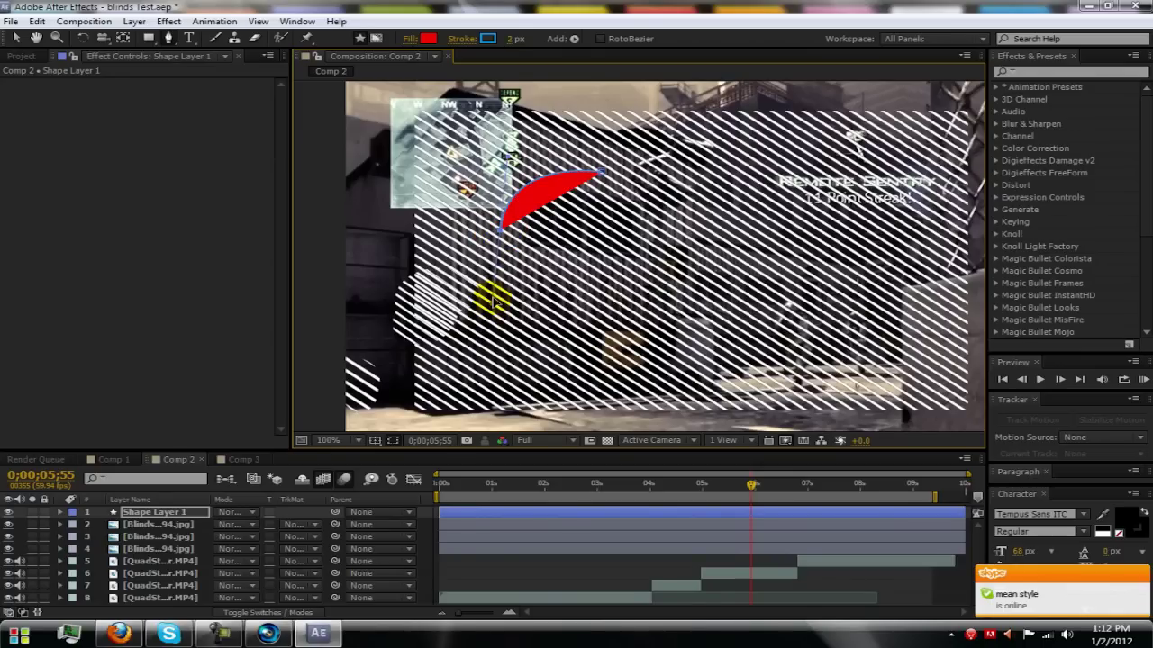
key(ctrl+z)
Try another shape point, then delete the unwanted Shape Layer 1
click(196, 133)
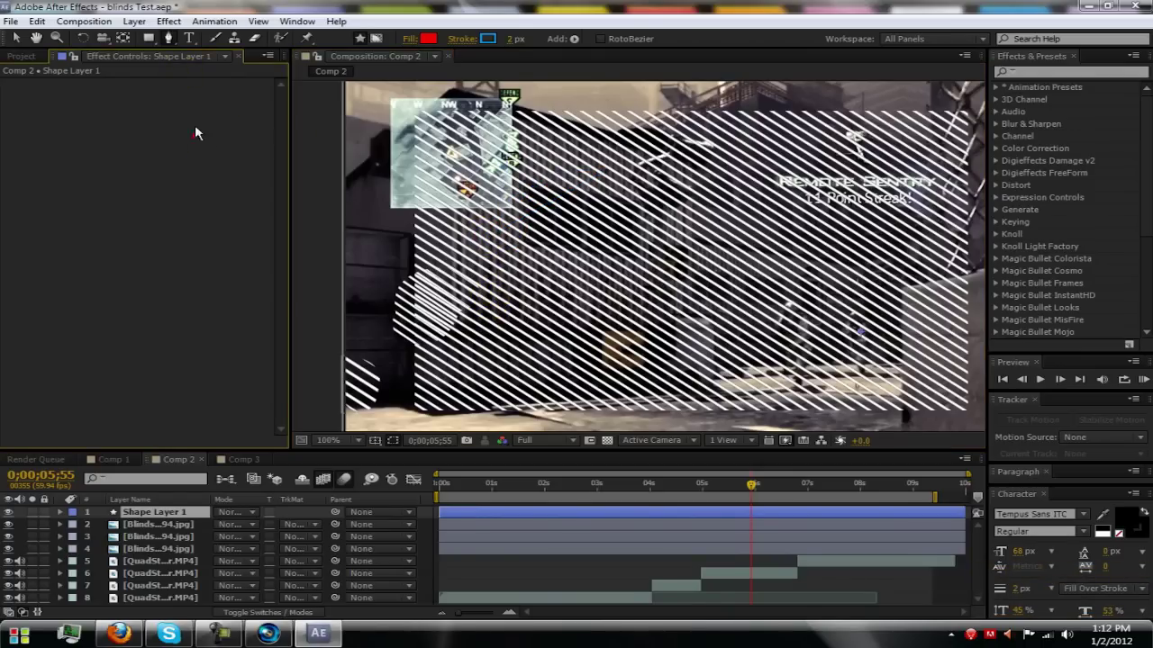
click(171, 41)
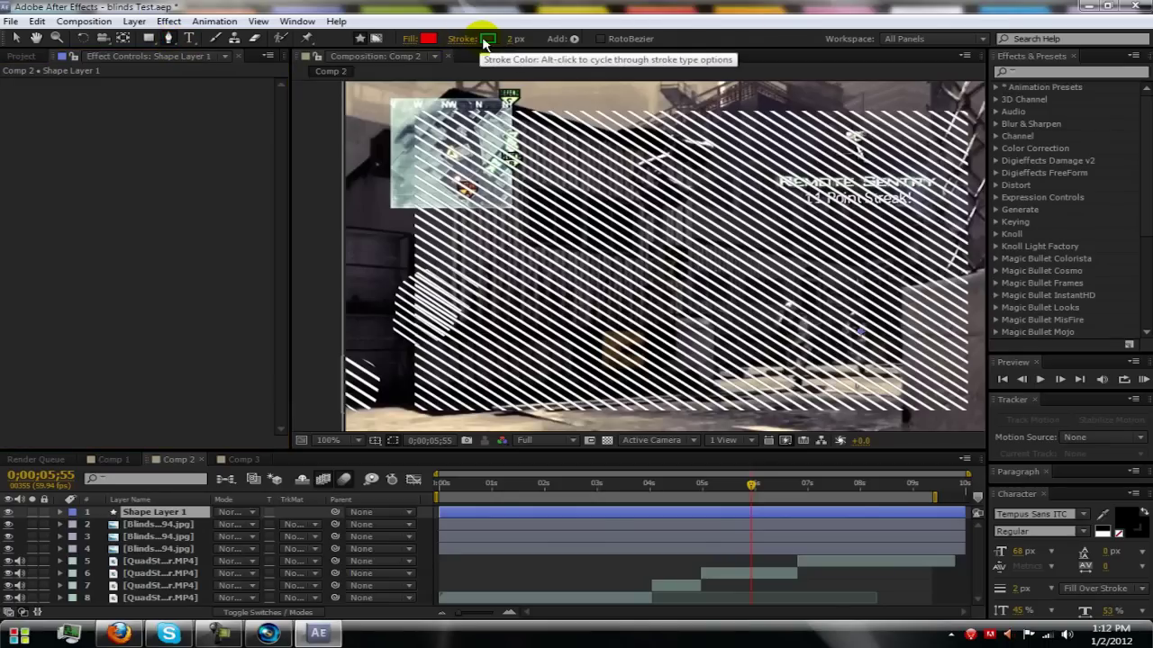
click(168, 38)
click(532, 268)
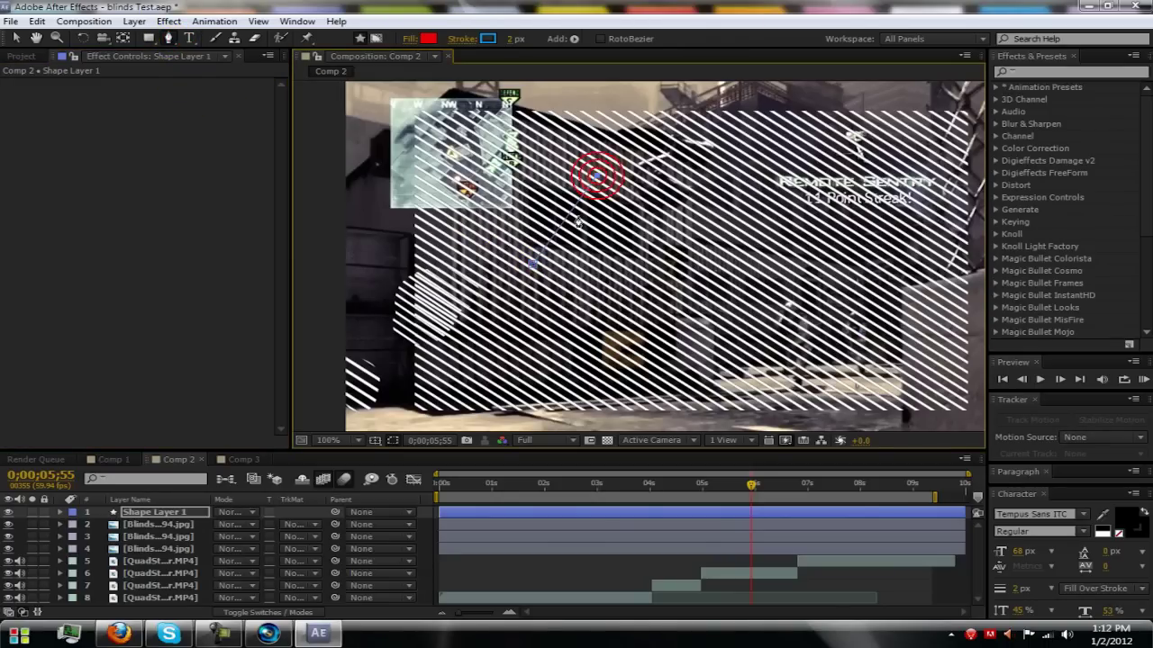
click(160, 511)
key(Delete)
click(165, 513)
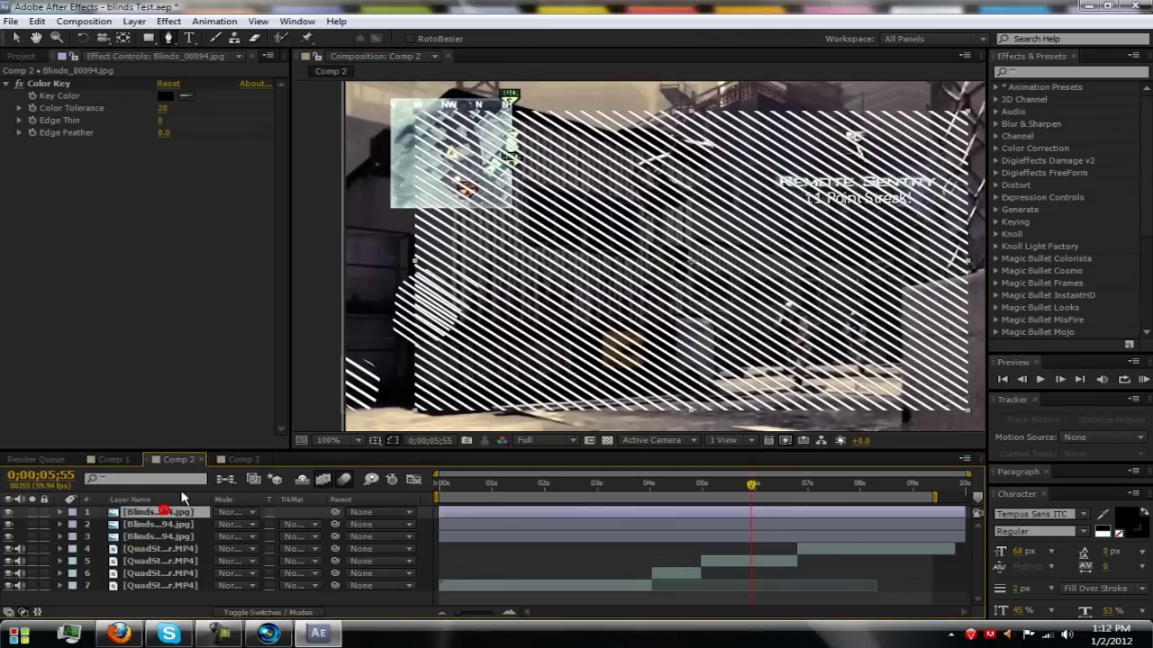
Draw a closed, curved cloud-shaped mask with the Pen tool on the top Blinds_00094 layer
click(503, 271)
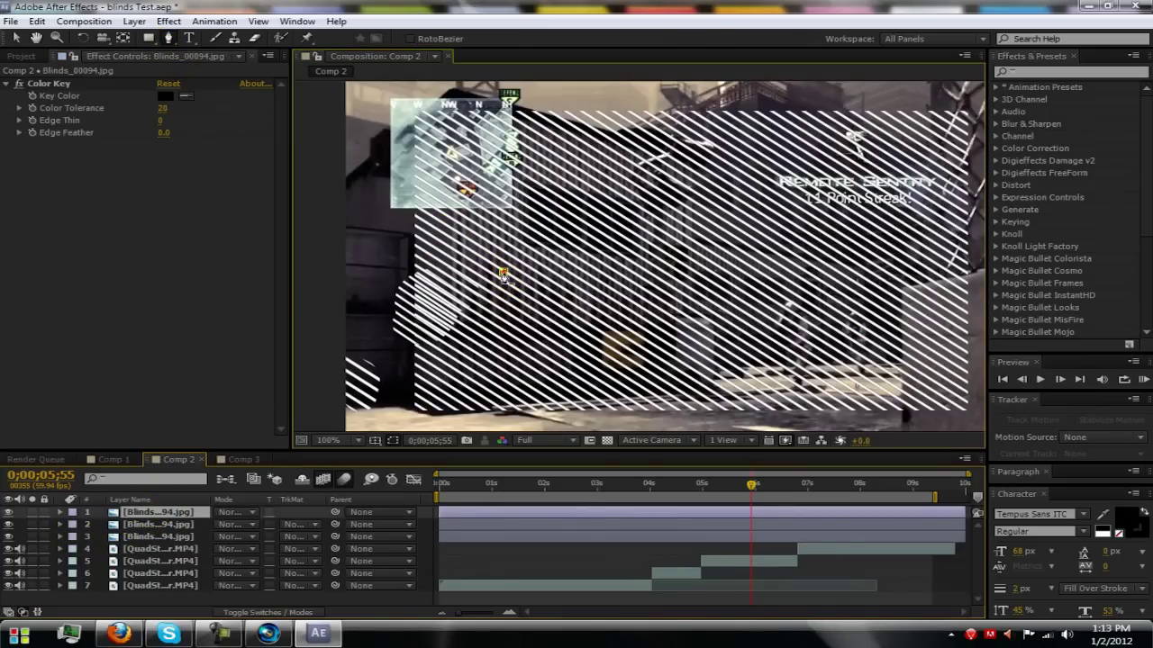
click(609, 193)
drag(611, 195, 744, 196)
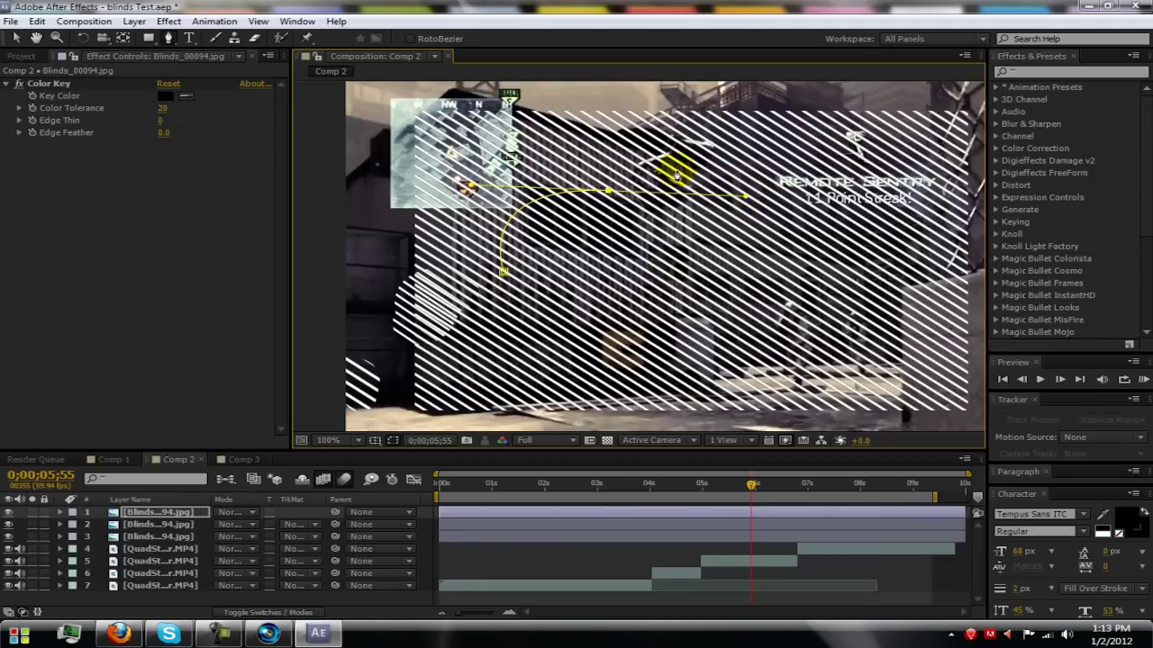
drag(687, 164, 636, 147)
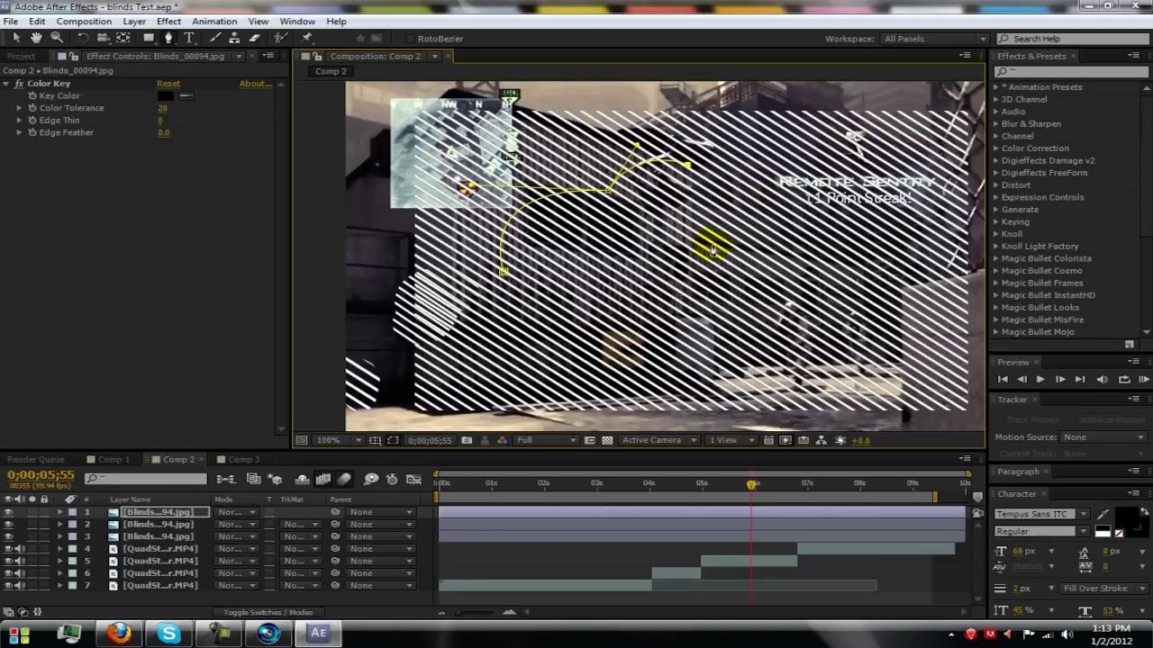
drag(711, 219, 664, 259)
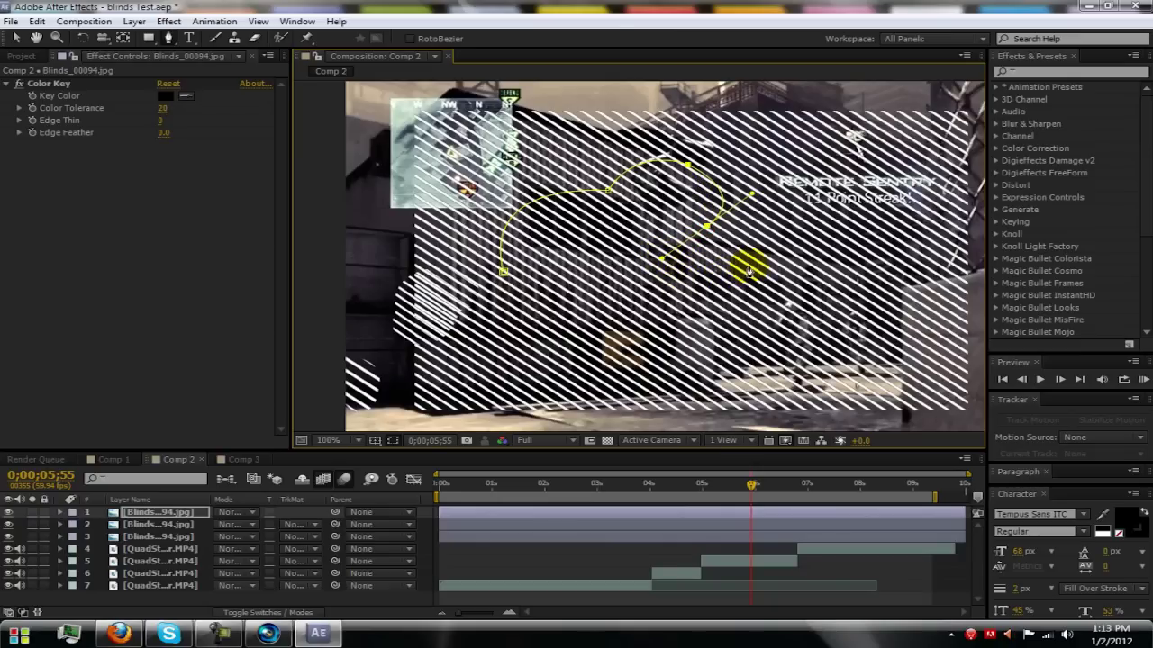
drag(664, 260, 747, 275)
click(626, 291)
drag(626, 291, 539, 240)
click(555, 313)
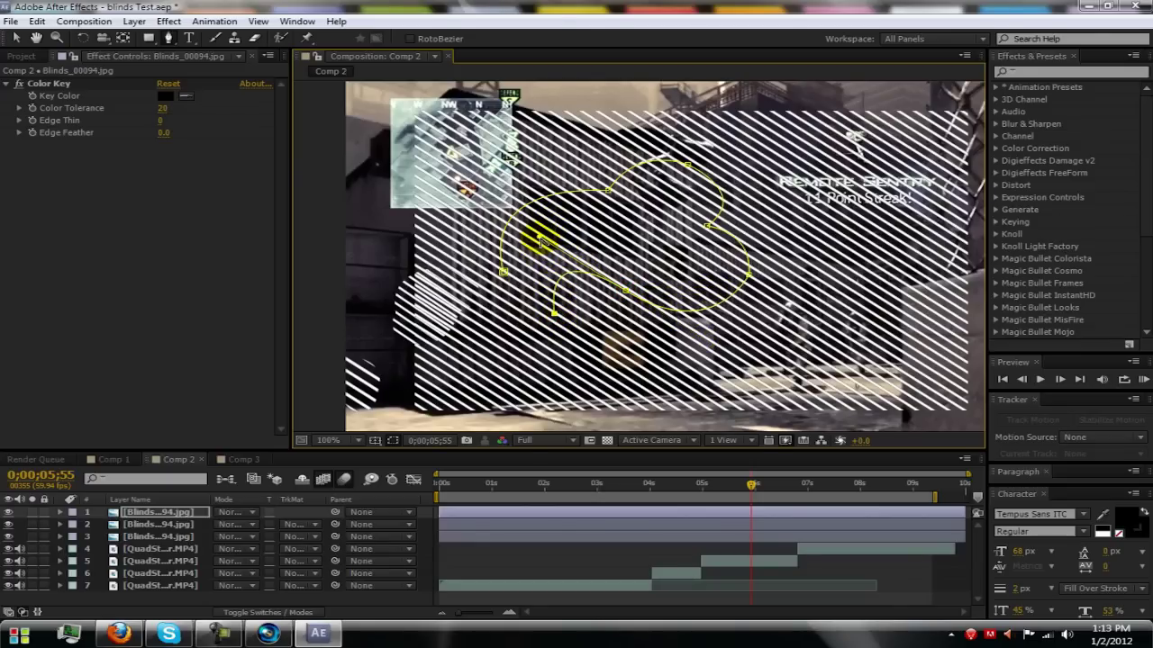
drag(555, 313, 608, 346)
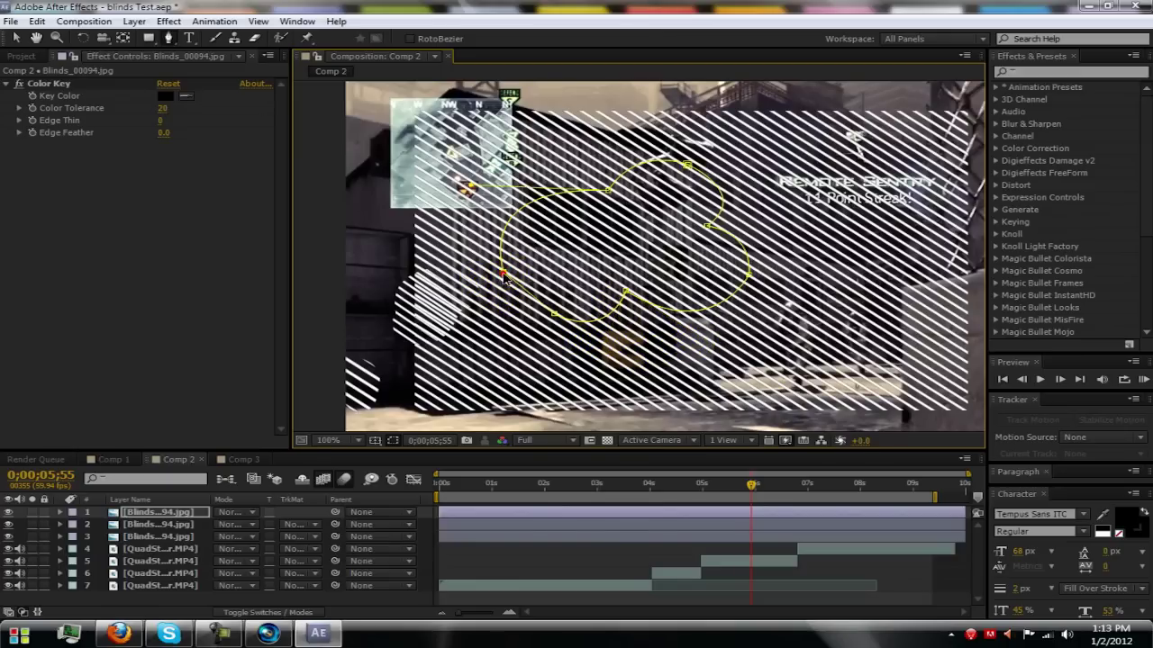
click(502, 272)
Reshape the mask's vertices and Bezier handles so the cloud edge forms rounded bumps
mouse_move(523, 266)
mouse_down()
mouse_move(504, 275)
mouse_move(527, 316)
mouse_move(493, 286)
mouse_up()
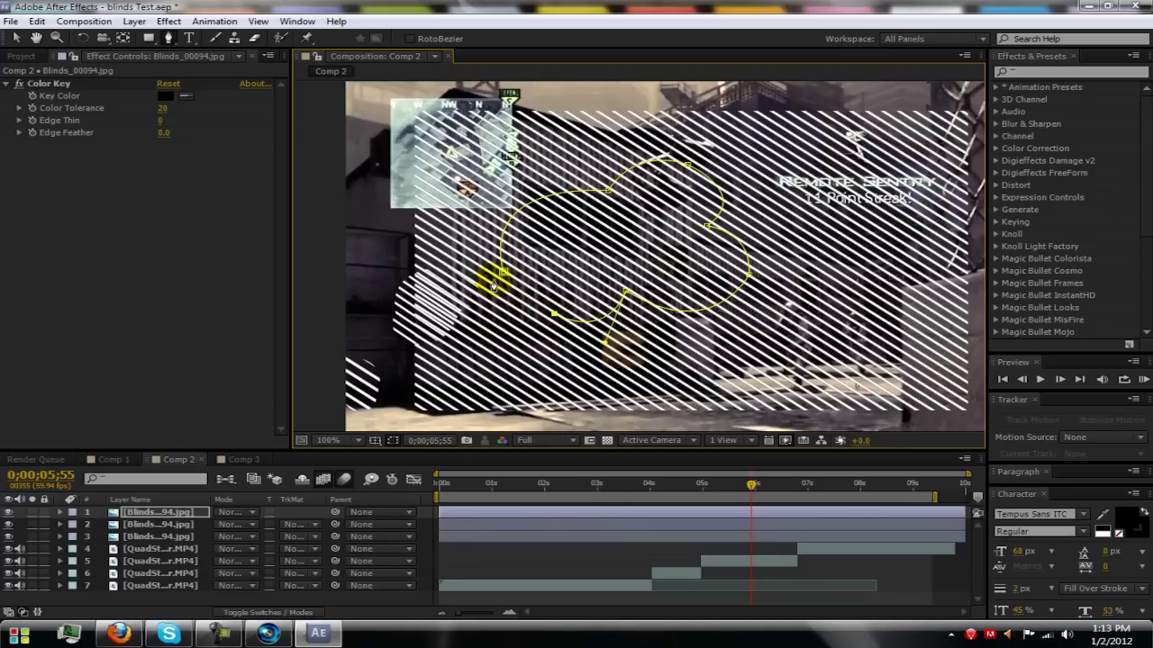
scroll(504, 288, up, 1)
drag(510, 289, 613, 270)
drag(755, 285, 650, 230)
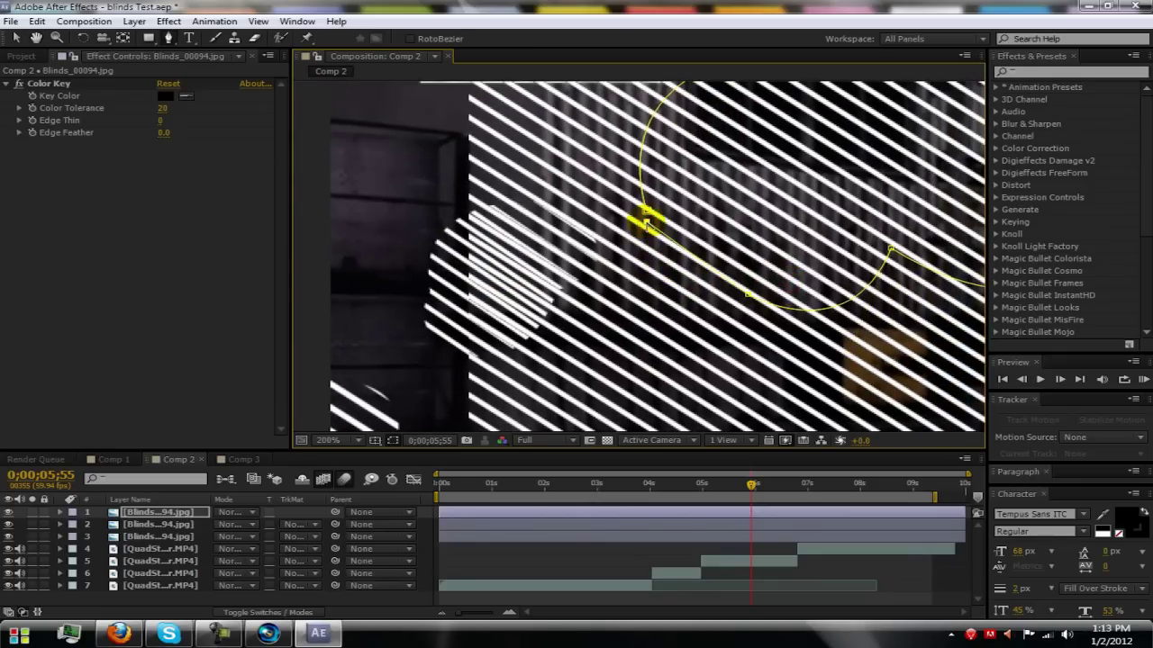
drag(647, 224, 700, 143)
drag(652, 208, 594, 299)
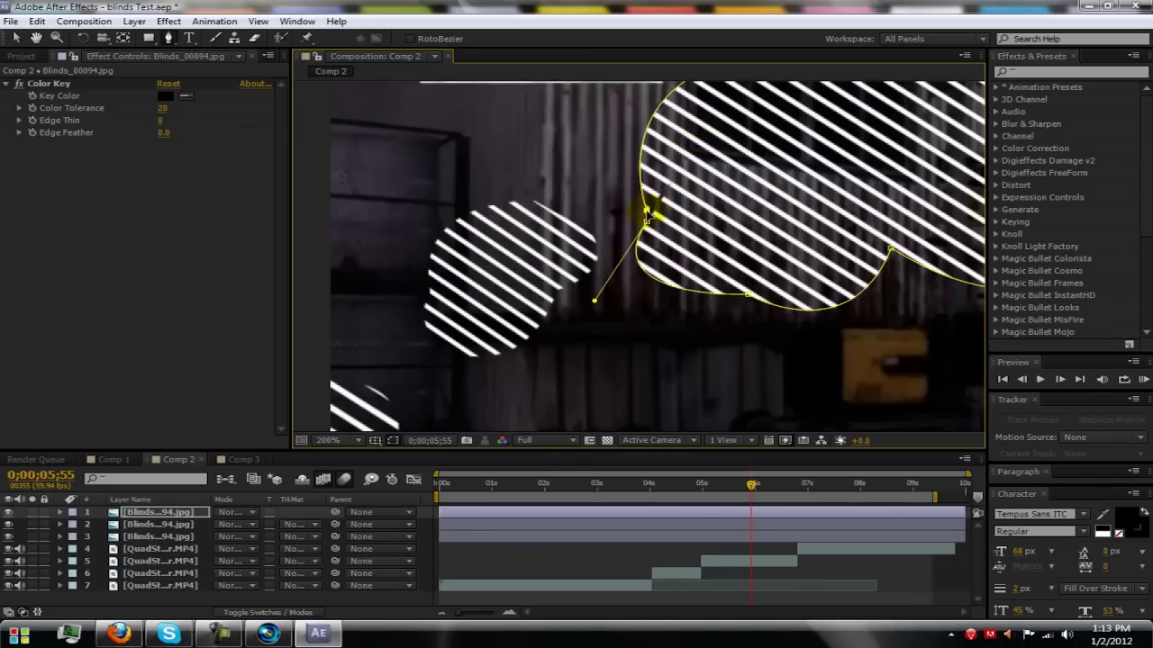
key(comma)
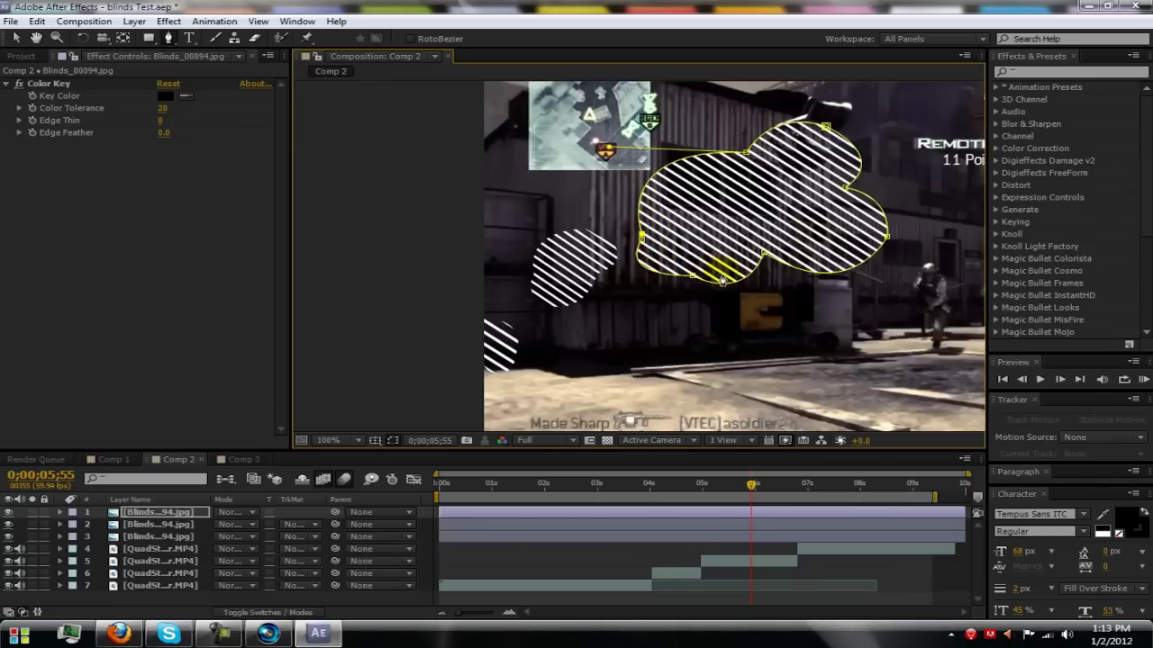
Free-transform the cloud mask, moving it upward and enlarging it from its corner
drag(768, 311, 609, 351)
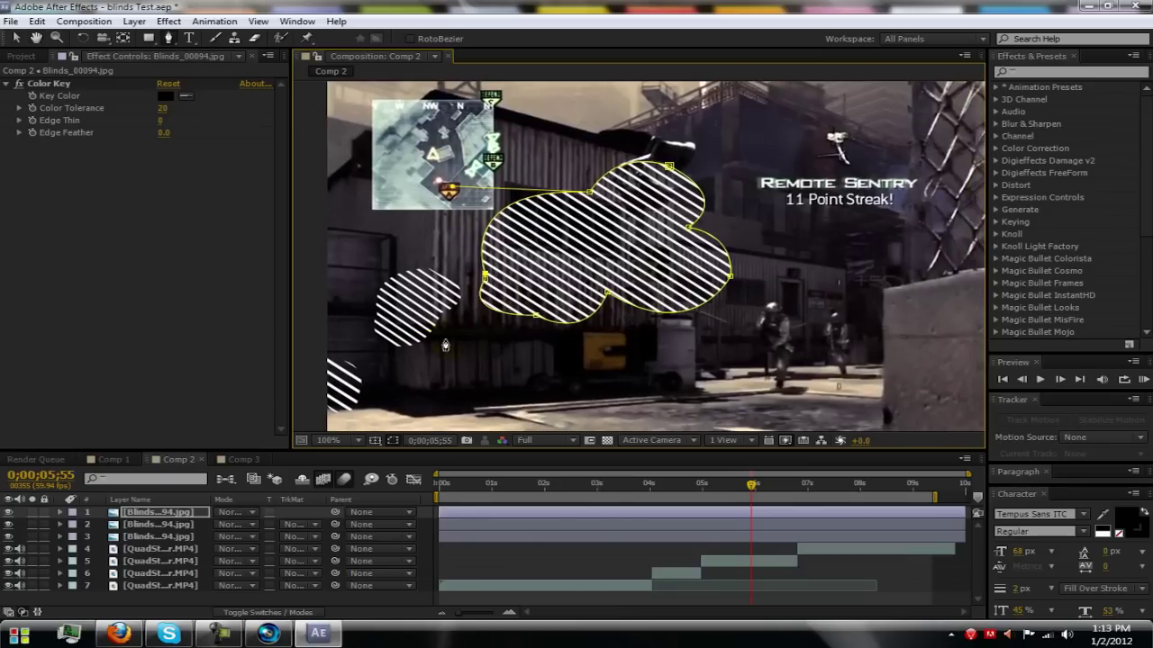
click(15, 38)
click(556, 246)
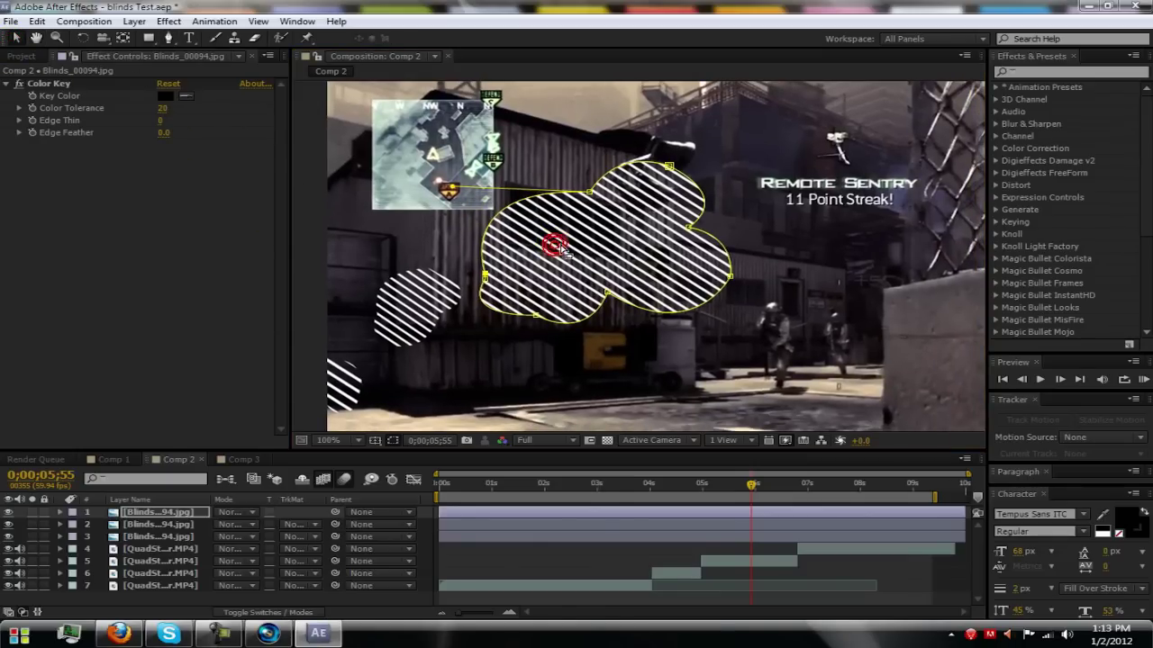
double_click(581, 256)
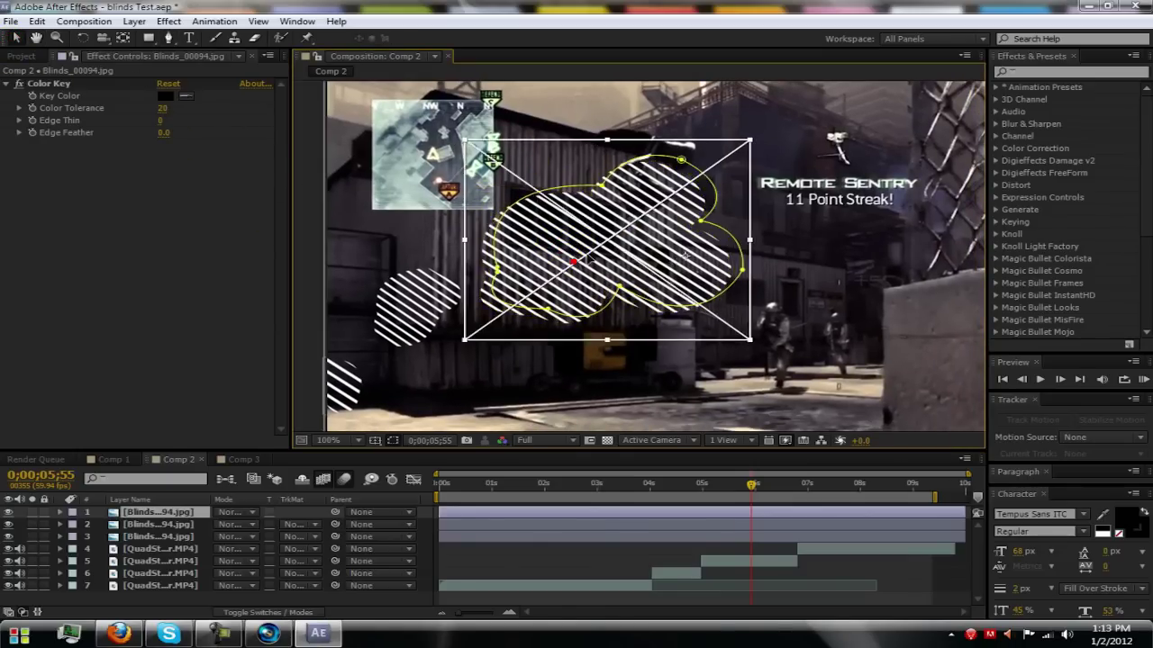
drag(584, 258, 584, 226)
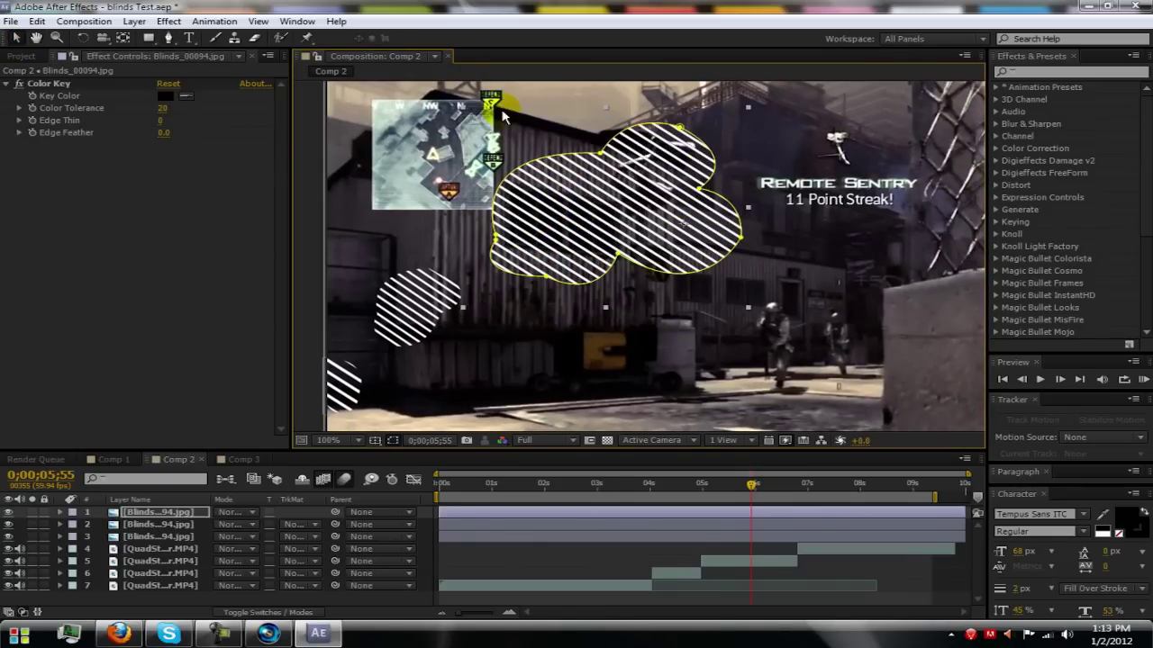
drag(464, 106, 428, 90)
drag(594, 231, 636, 240)
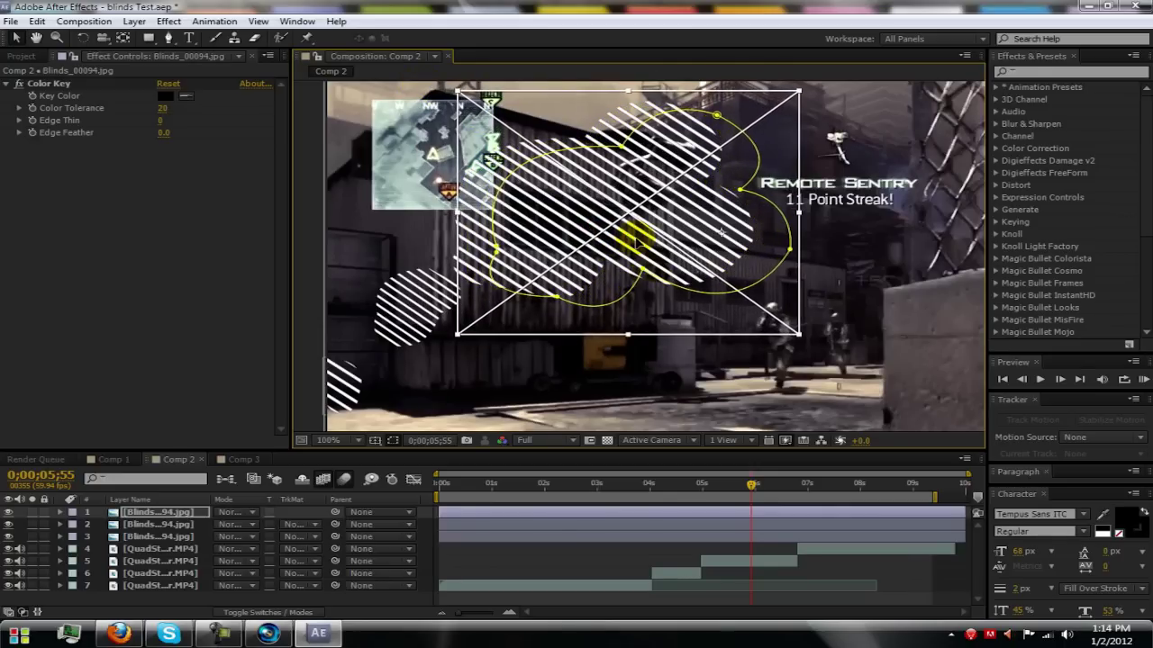
key(Return)
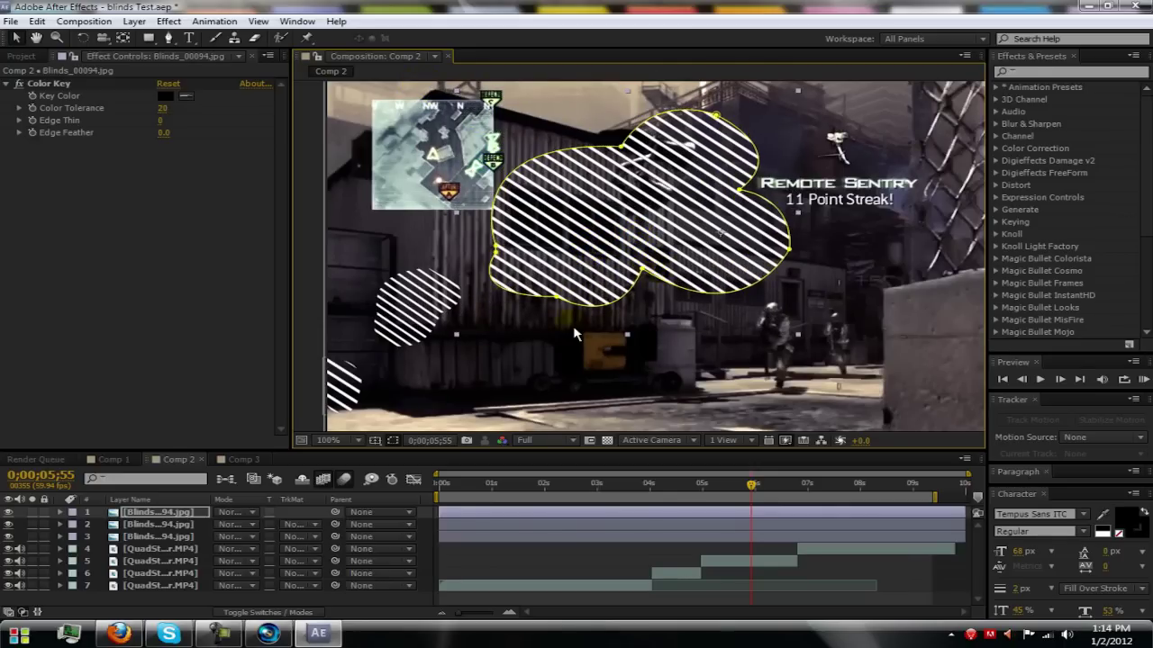
Fit the view, place the slightly shrunk cloud near the upper left, and draw a text box over it
key(comma)
drag(798, 330, 710, 303)
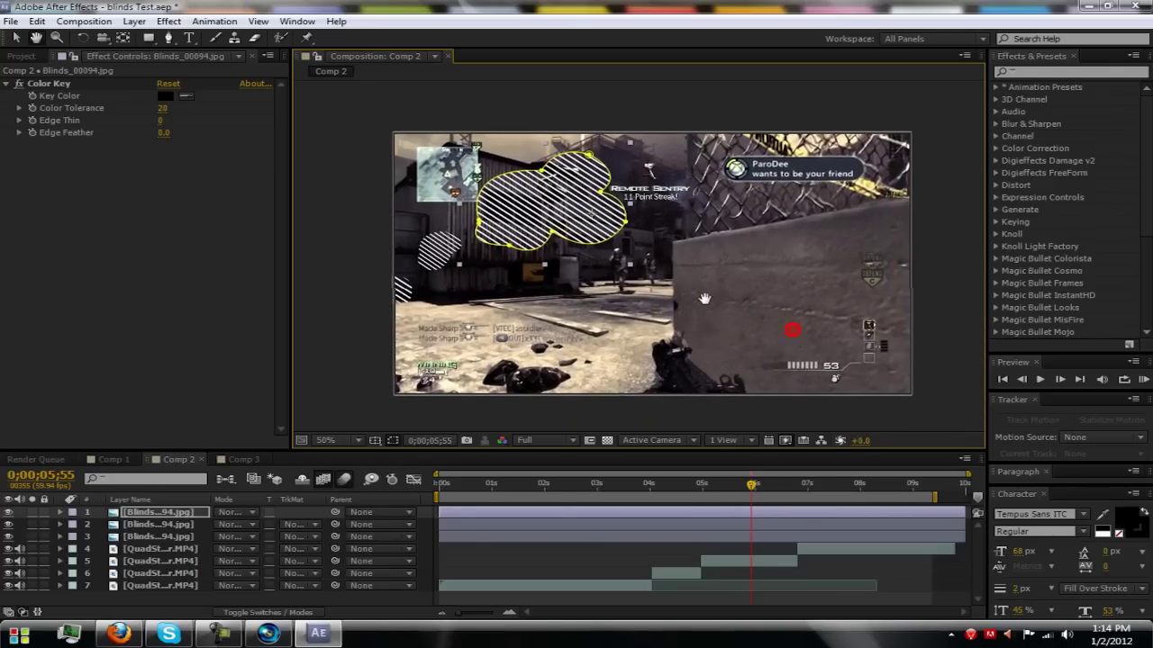
click(356, 448)
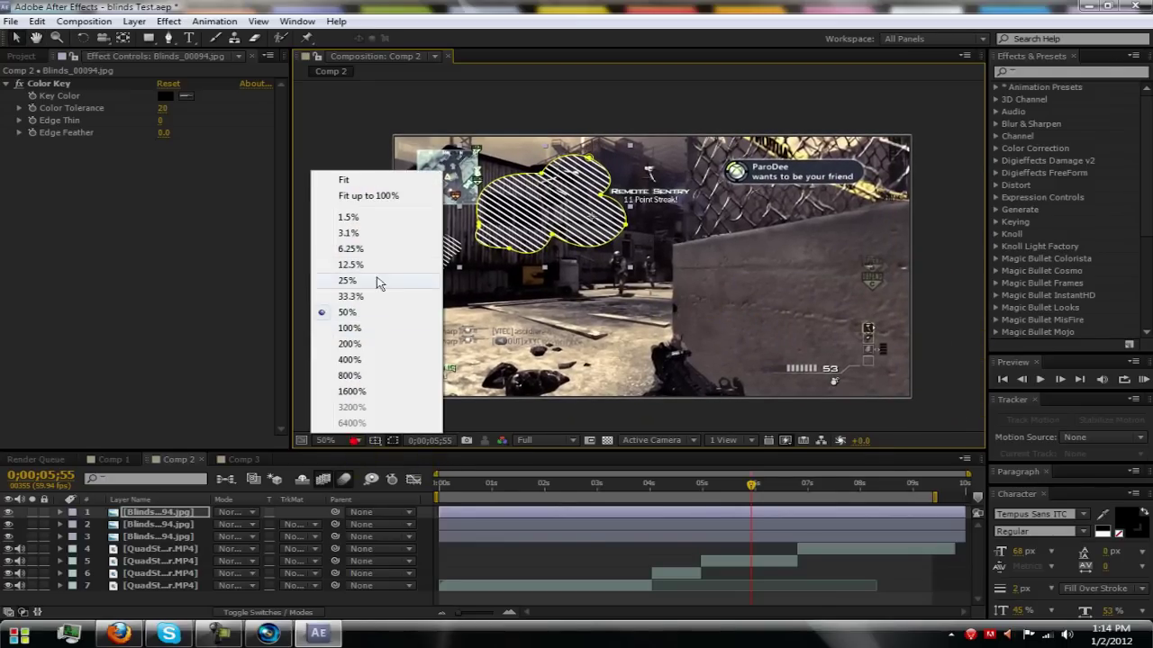
click(378, 191)
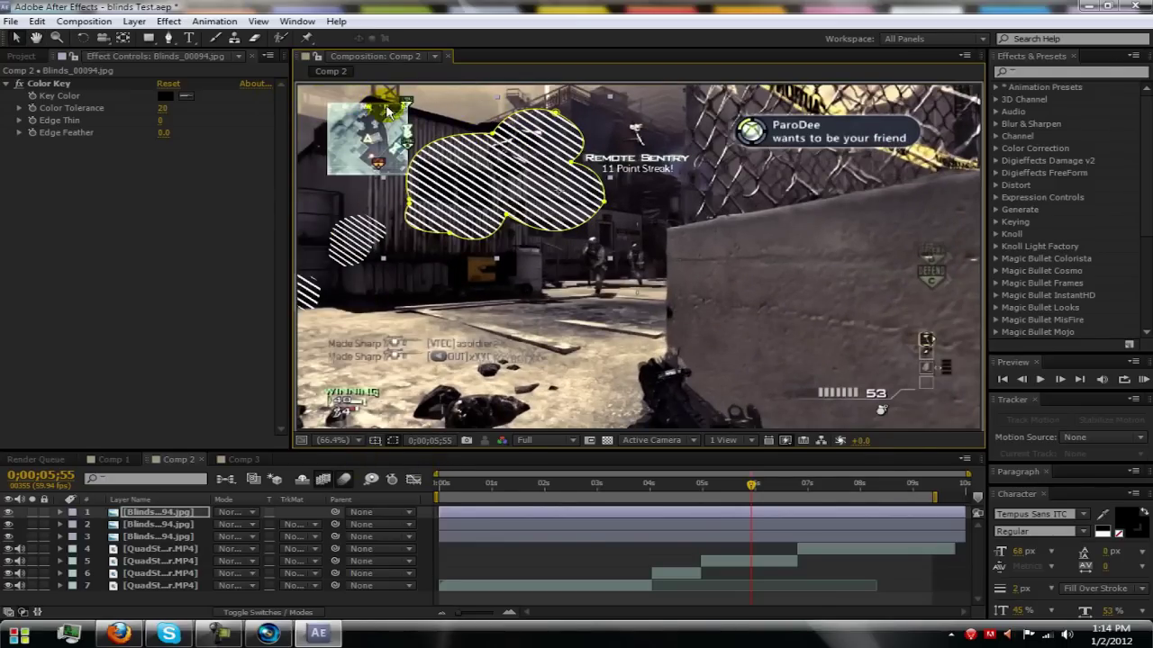
drag(611, 263, 553, 210)
double_click(566, 214)
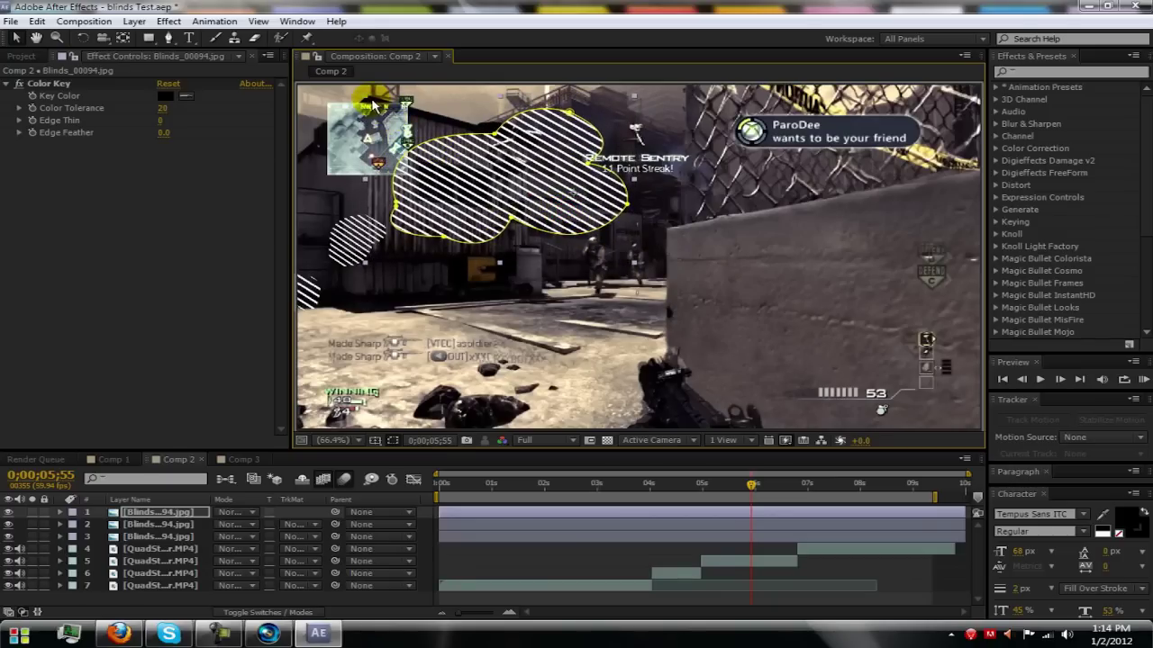
drag(369, 102, 431, 153)
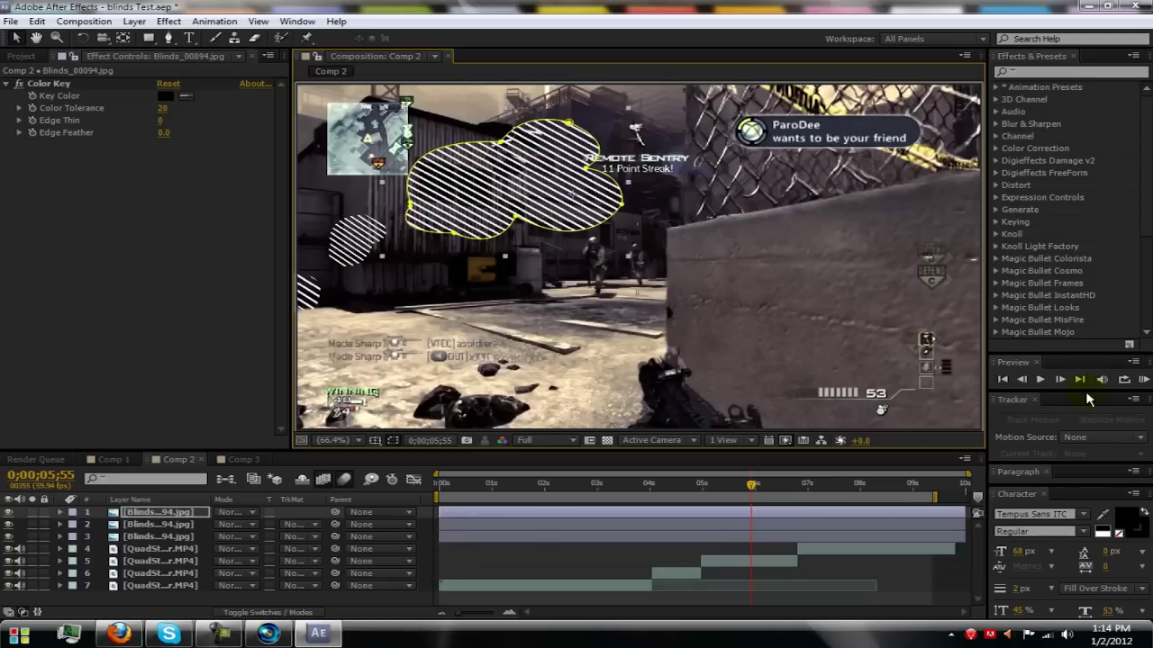
click(190, 38)
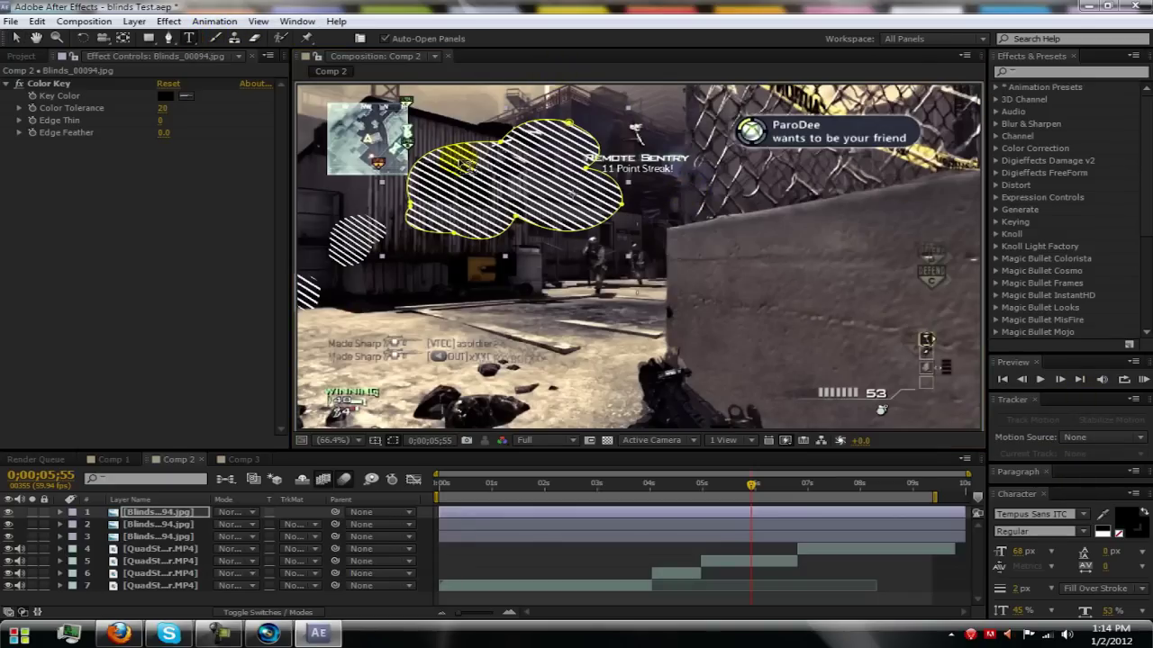
drag(439, 155, 565, 200)
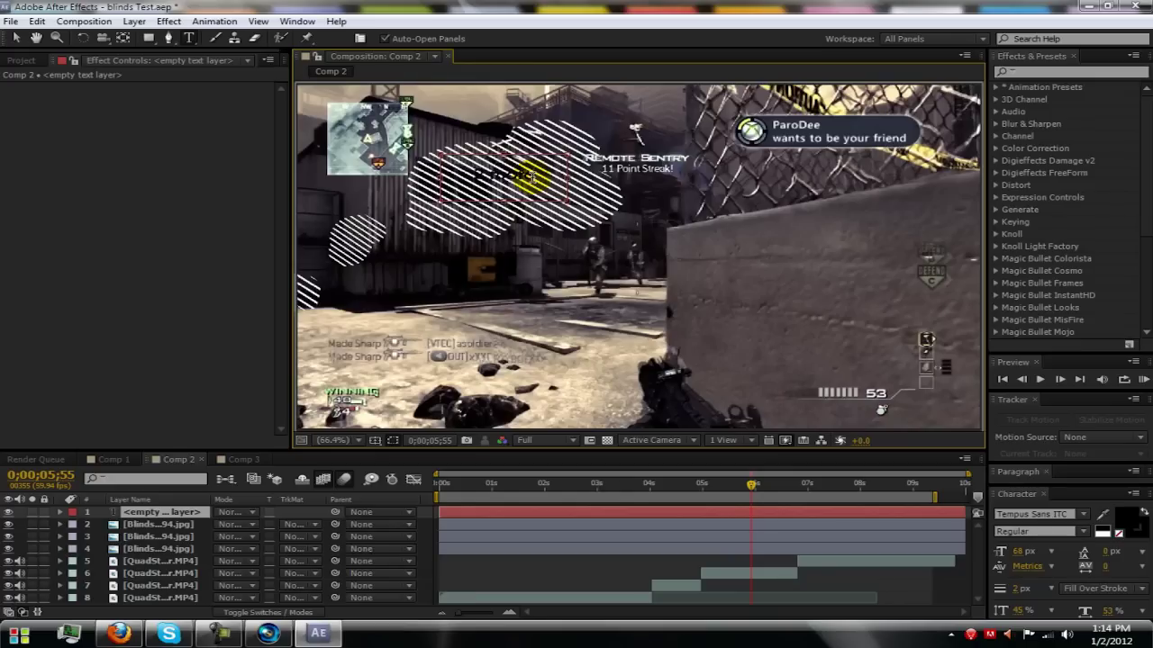
Commit the '2 more!' text and enlarge its text box
click(90, 349)
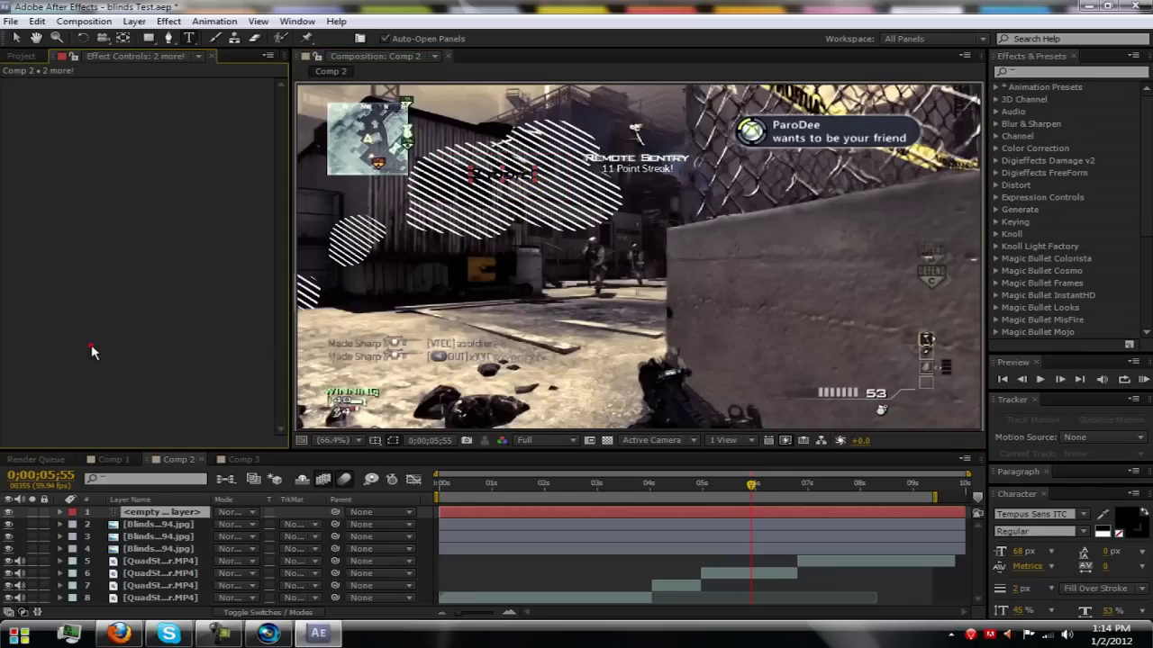
click(16, 38)
click(531, 180)
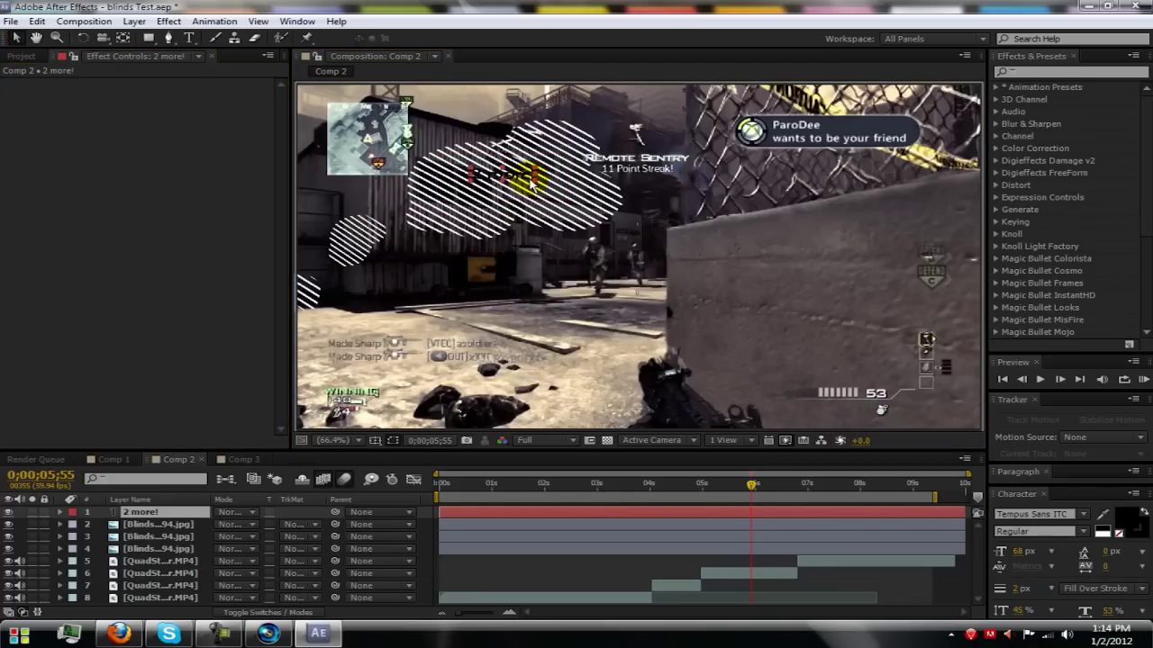
mouse_move(537, 187)
mouse_down()
mouse_move(574, 200)
mouse_move(541, 195)
mouse_up()
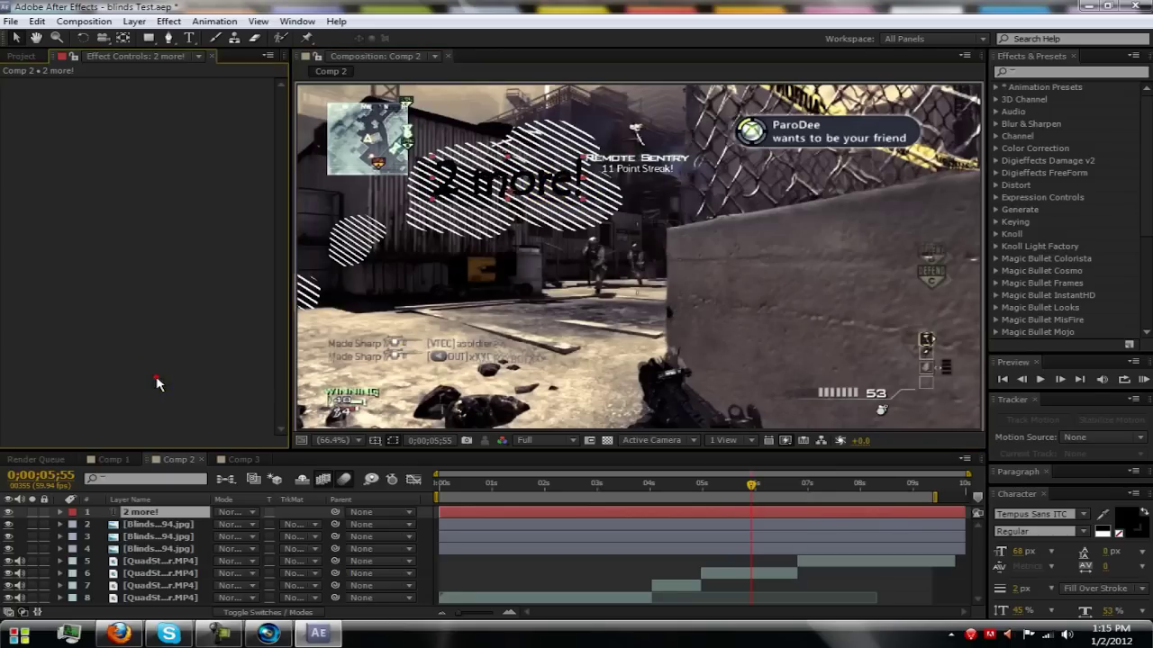
Select the three blinds layers and the '2 more!' layer and reveal their Position
click(161, 550)
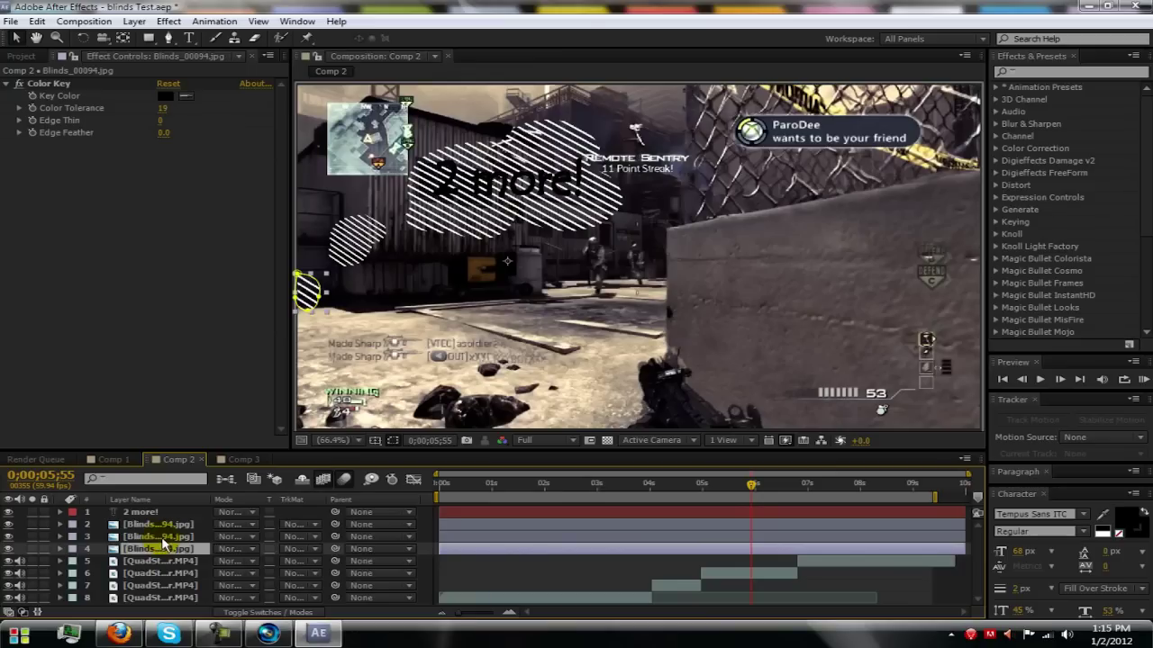
click(59, 550)
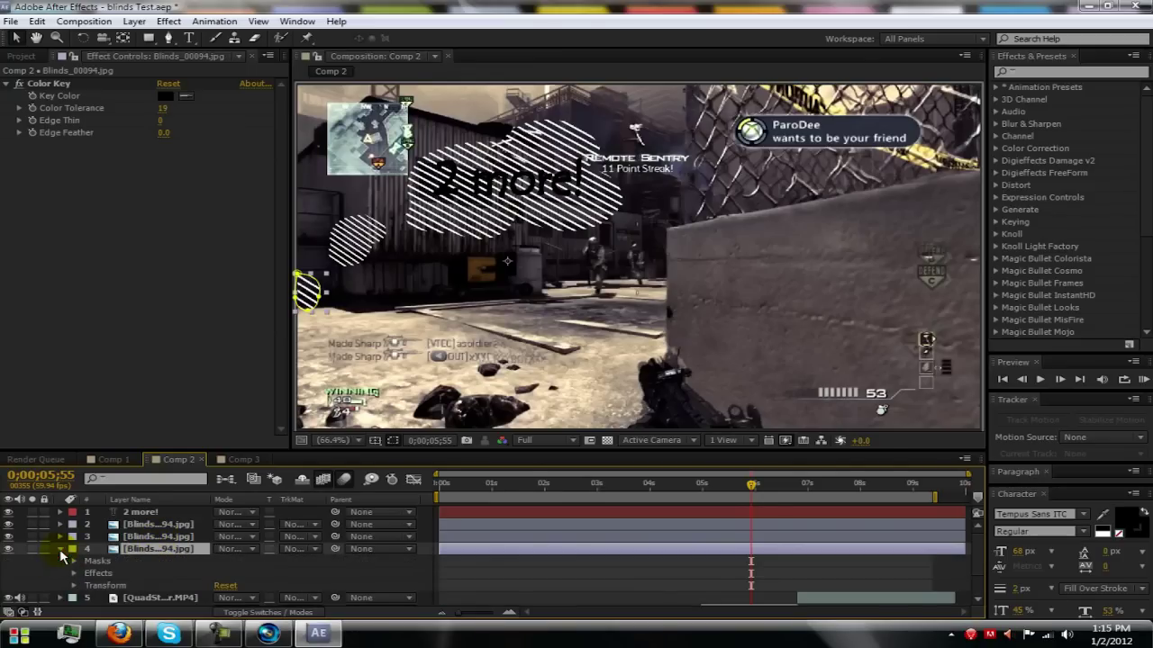
click(59, 551)
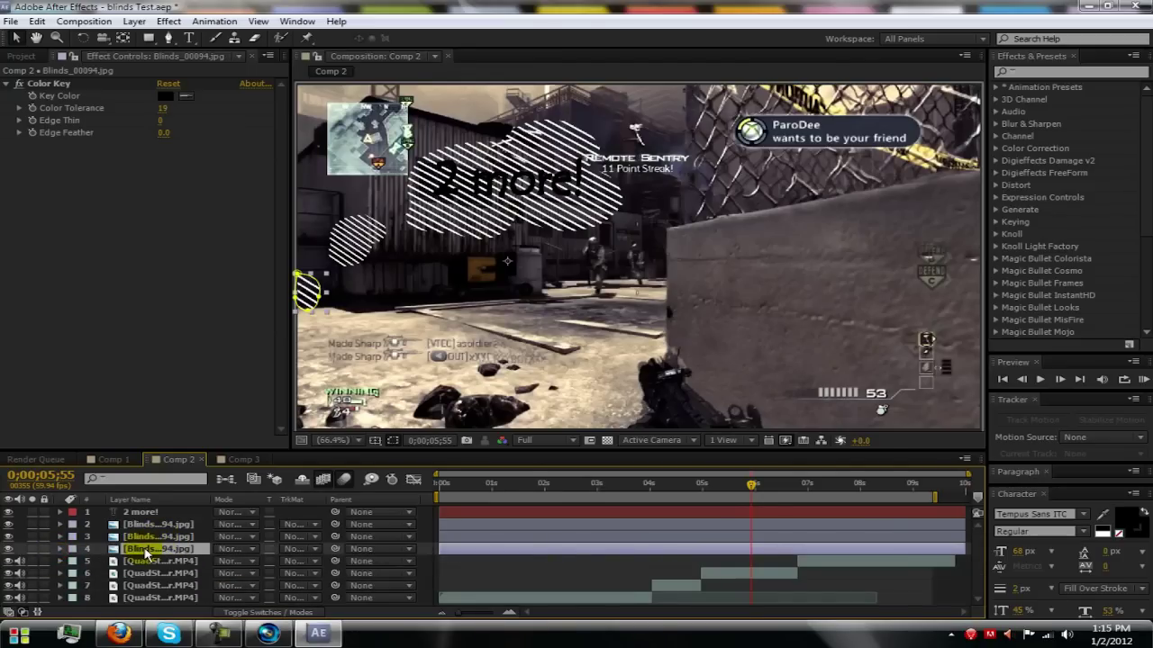
ctrl+click(149, 535)
ctrl+click(148, 524)
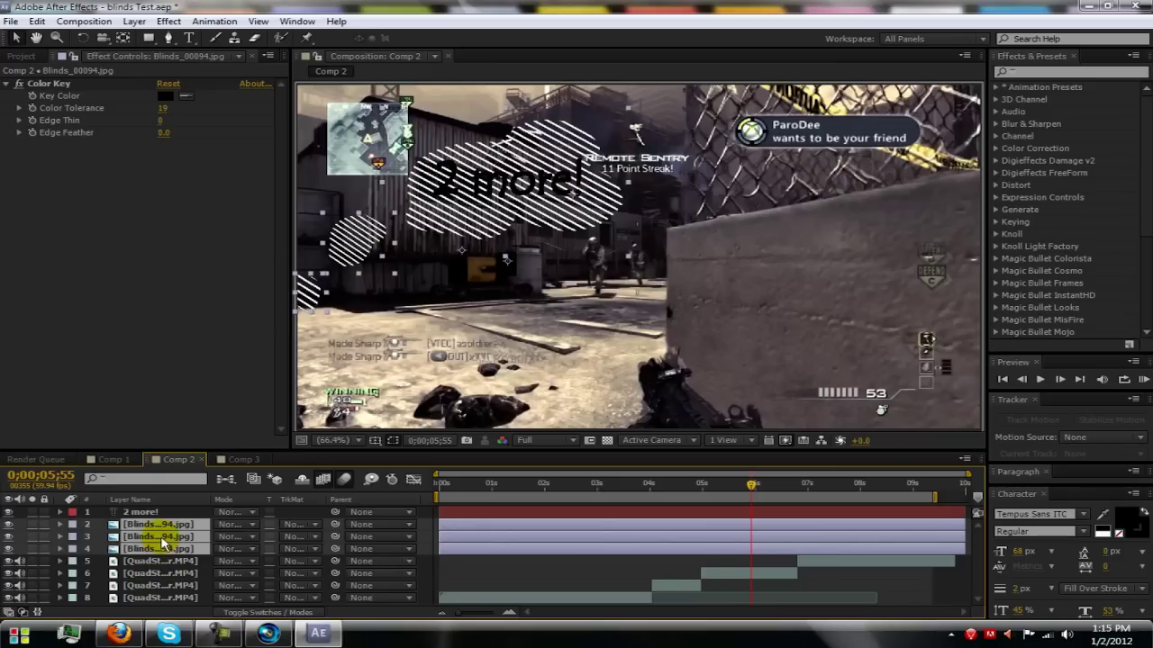
ctrl+click(160, 512)
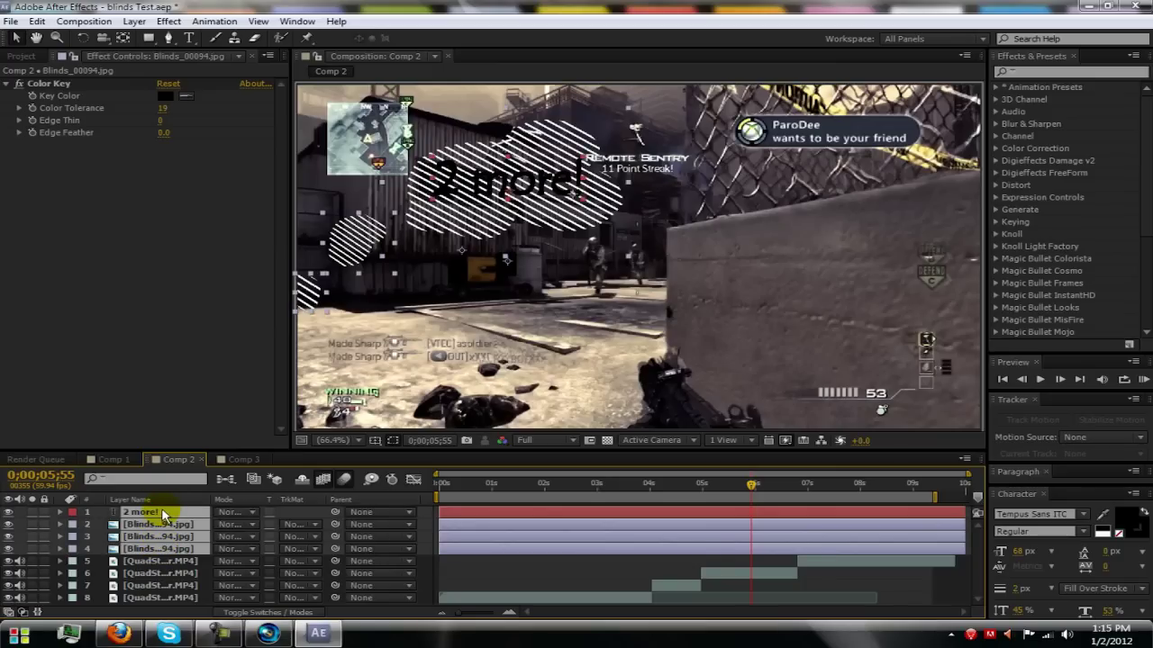
key(p)
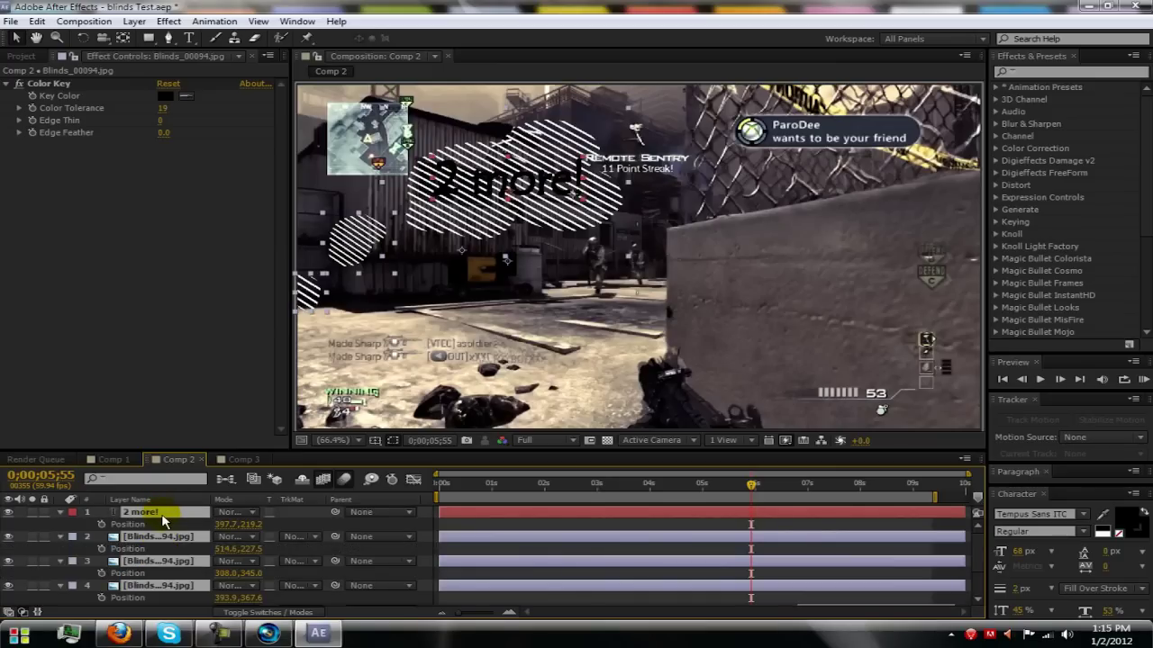
Replace the '2 more!' Position expression with wiggle(3,15)
alt+click(102, 525)
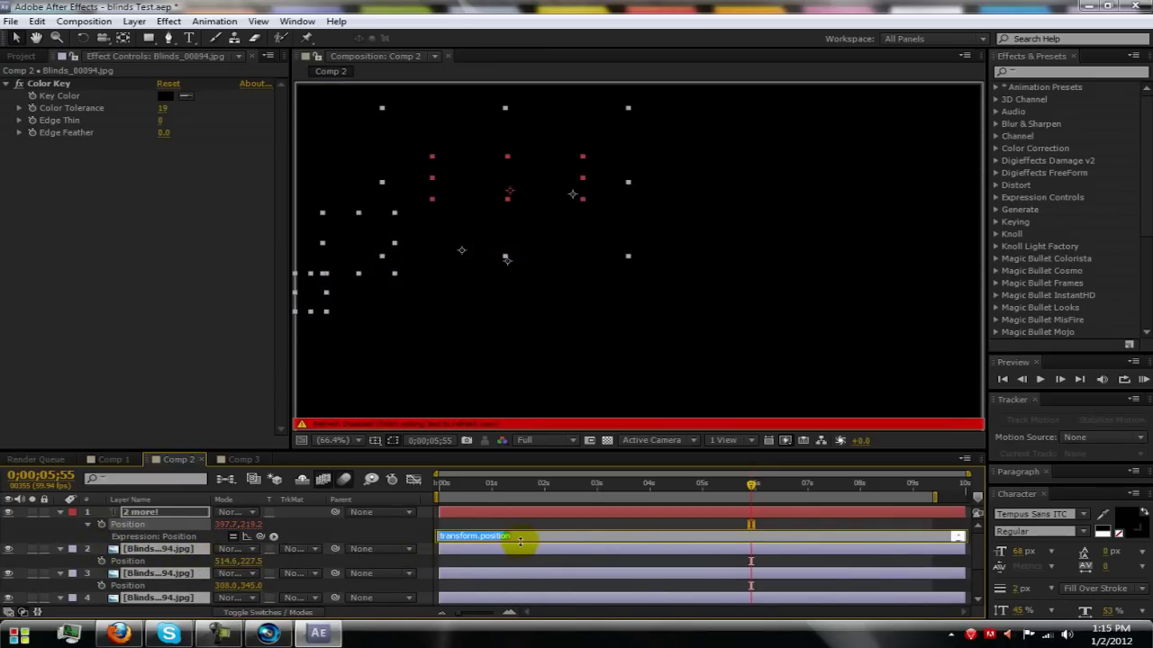
key(BackSpace)
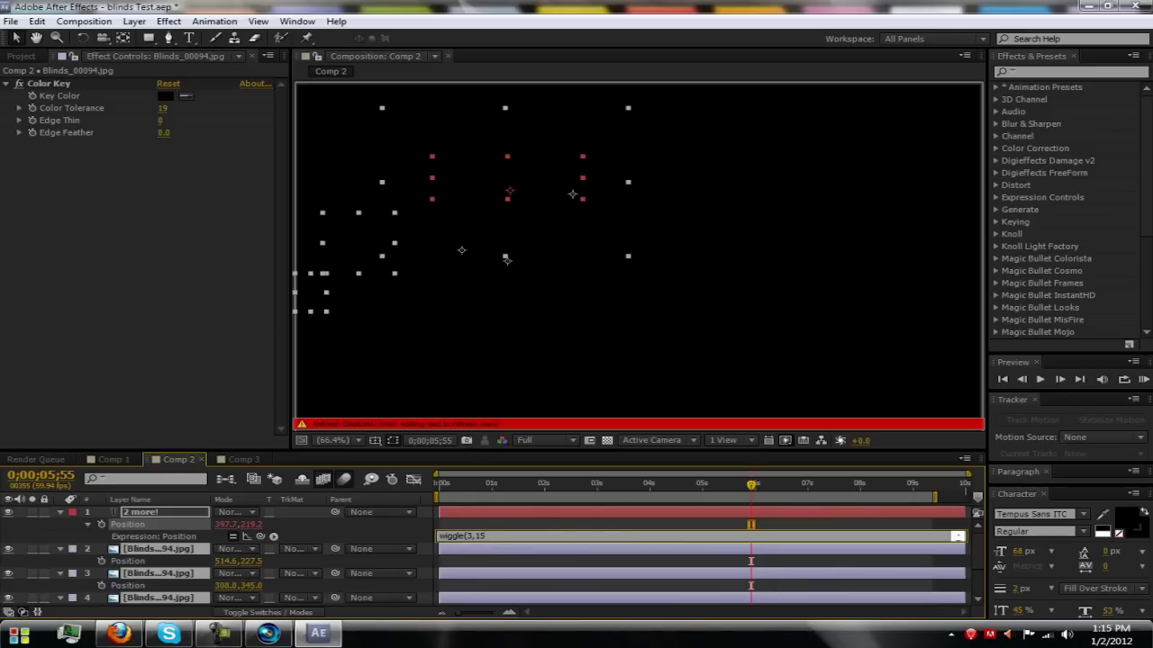
click(470, 560)
drag(467, 535, 483, 536)
click(463, 536)
click(108, 527)
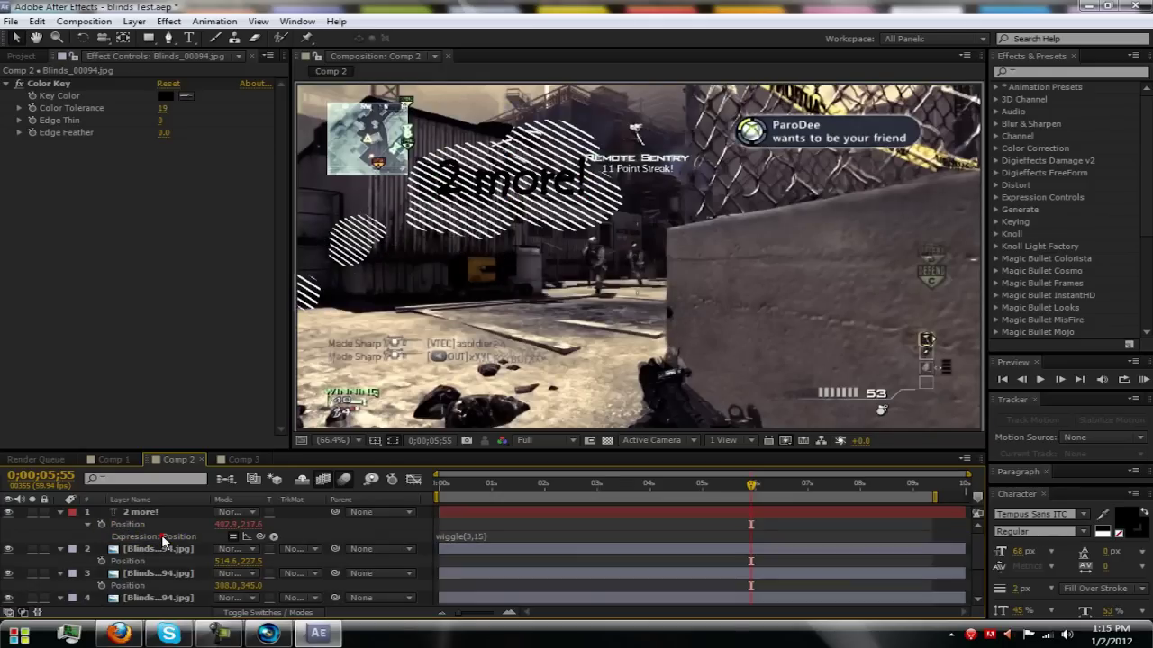
Select the '2 more!' layer and show only its Rotation property
click(157, 526)
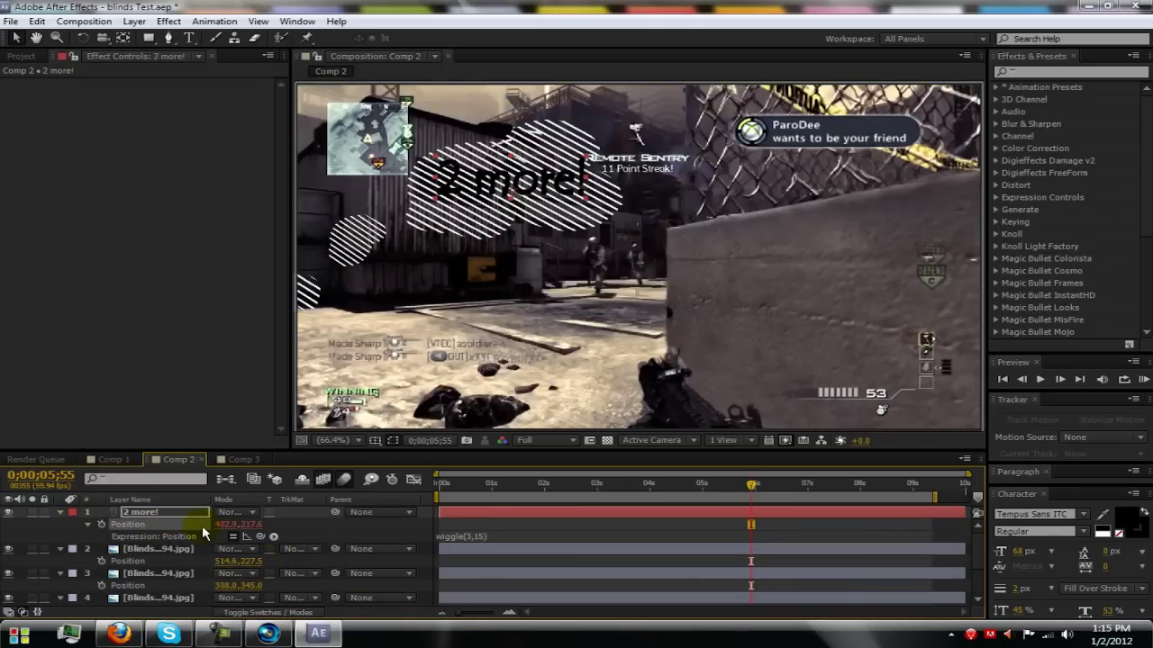
click(142, 515)
key(Return)
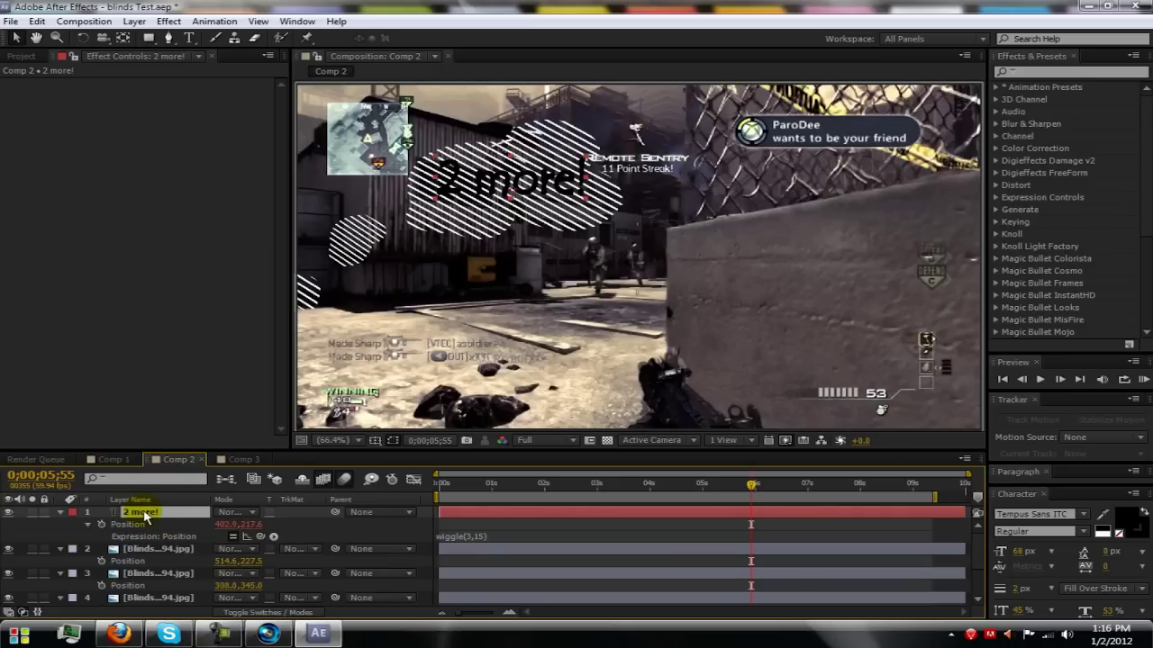
key(r)
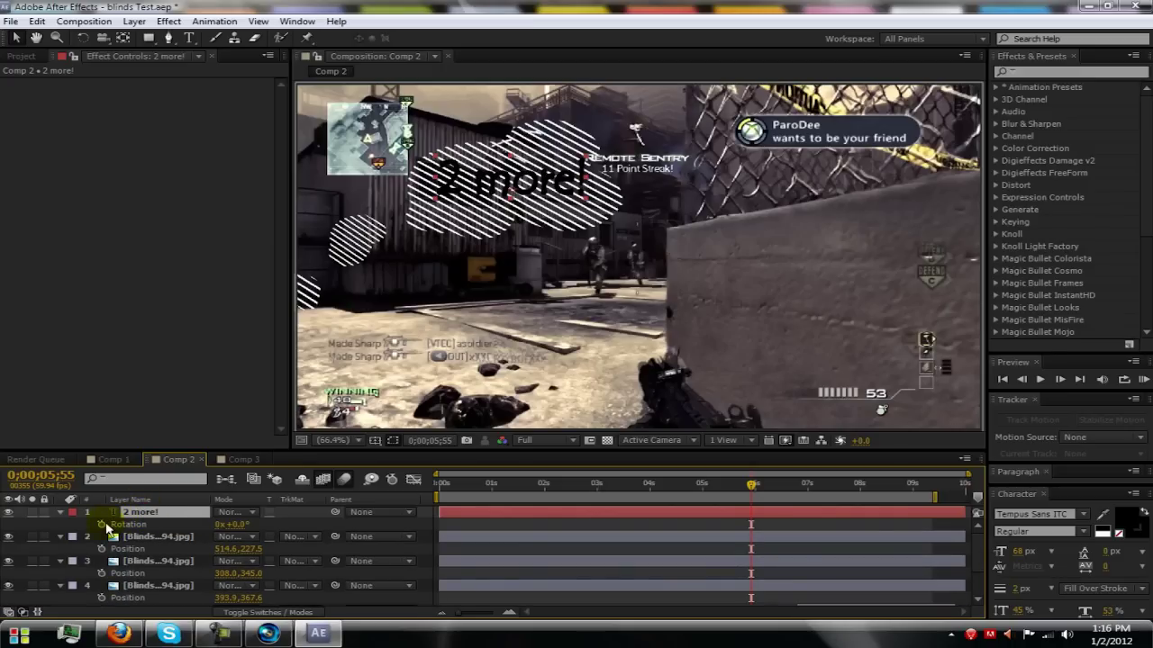
Give the '2 more!' Rotation a wiggle(2,4) expression, then collapse the layer
click(104, 525)
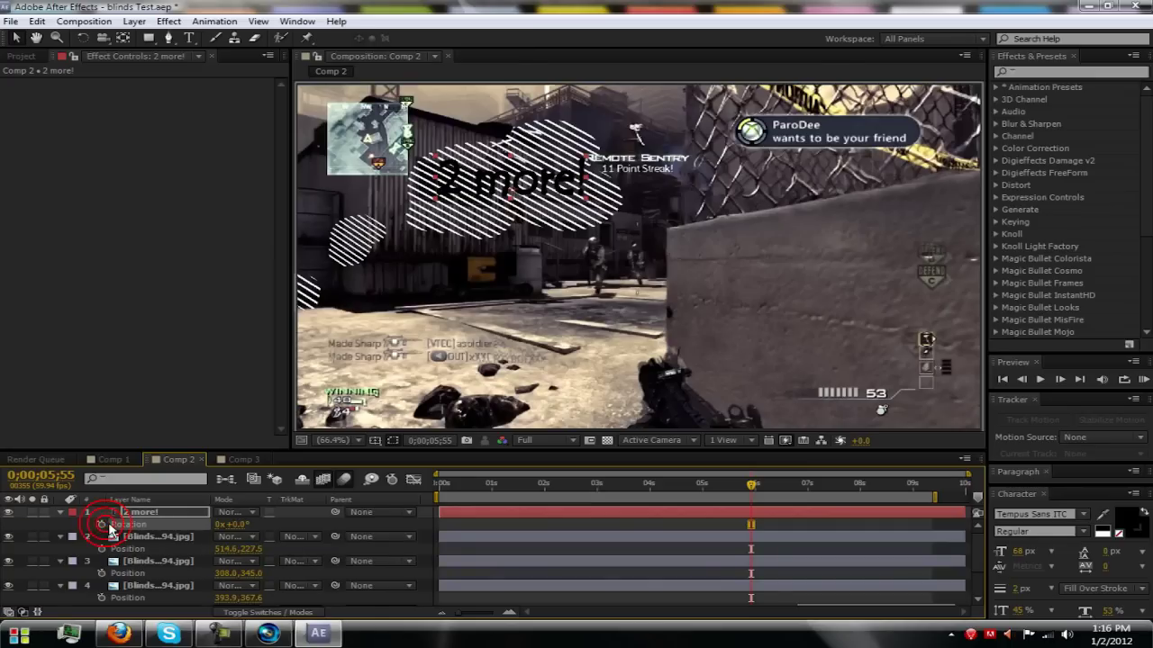
alt+click(102, 525)
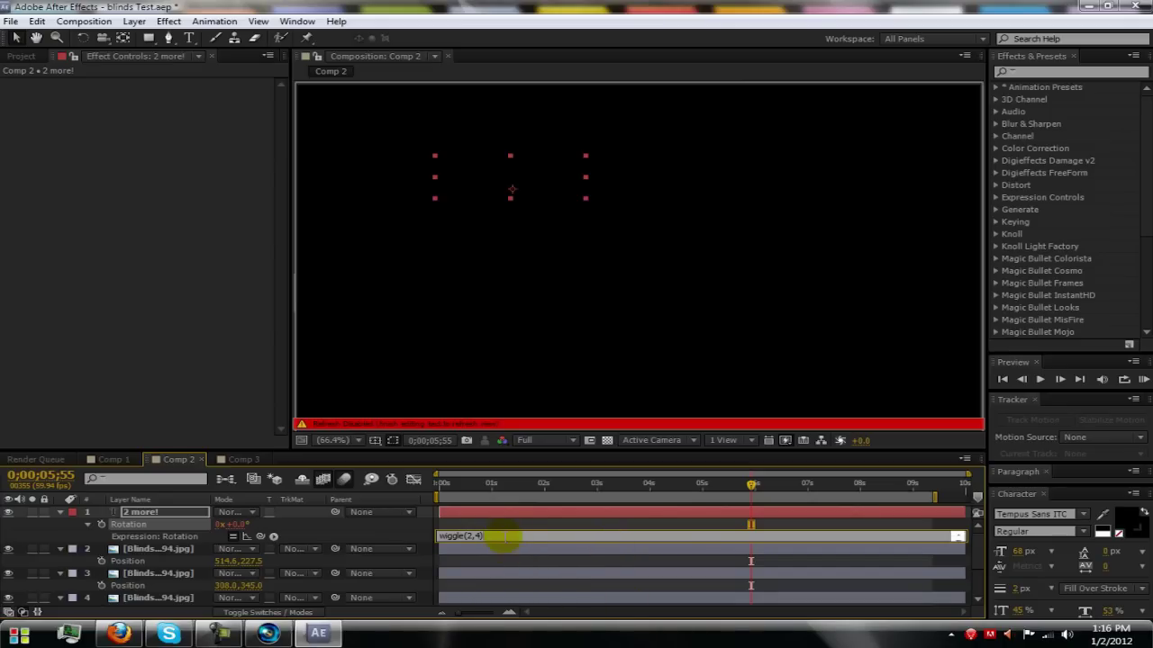
click(487, 524)
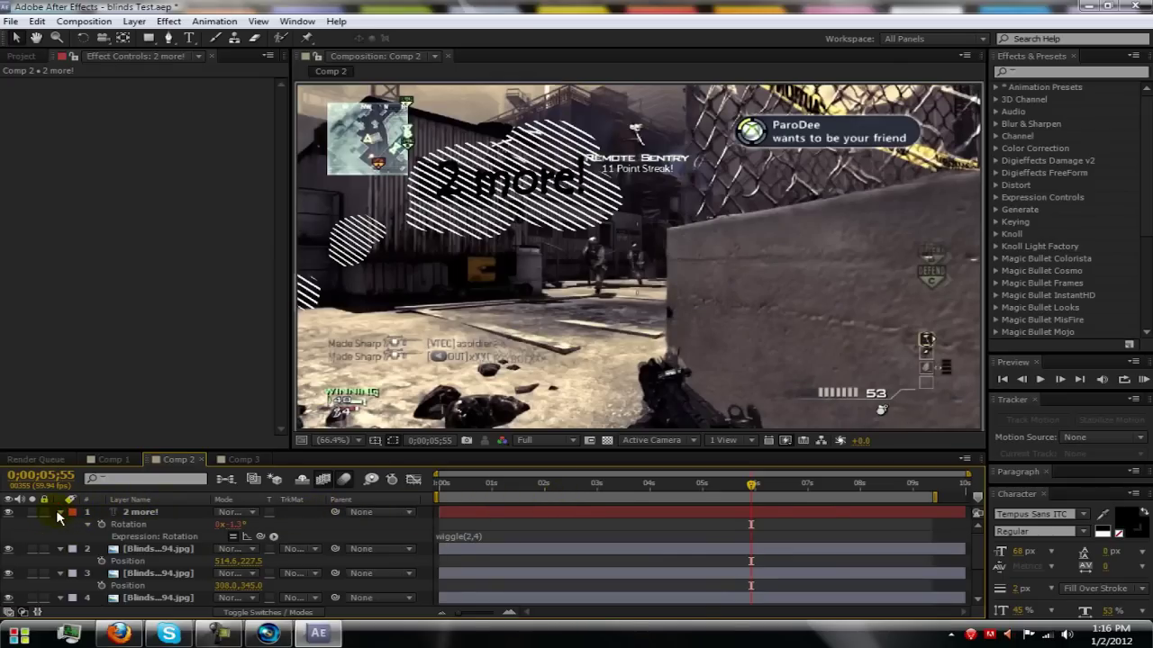
click(126, 513)
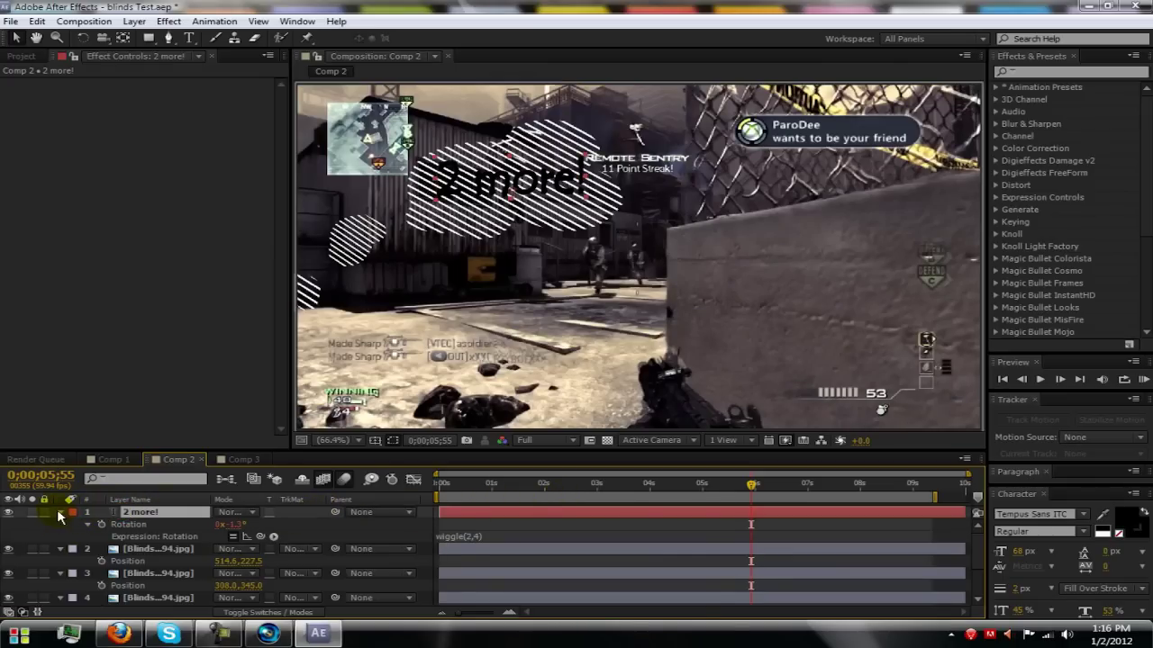
click(62, 513)
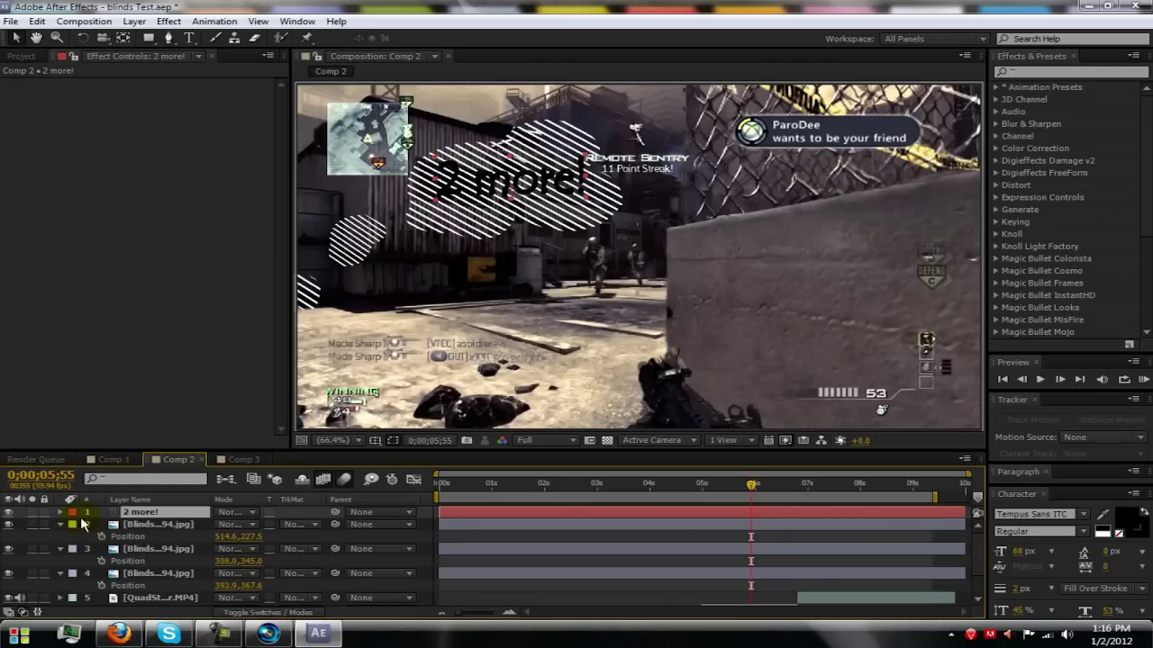
Select the large cloud stripe layer and fold away the '2 more!' layer's properties
click(168, 525)
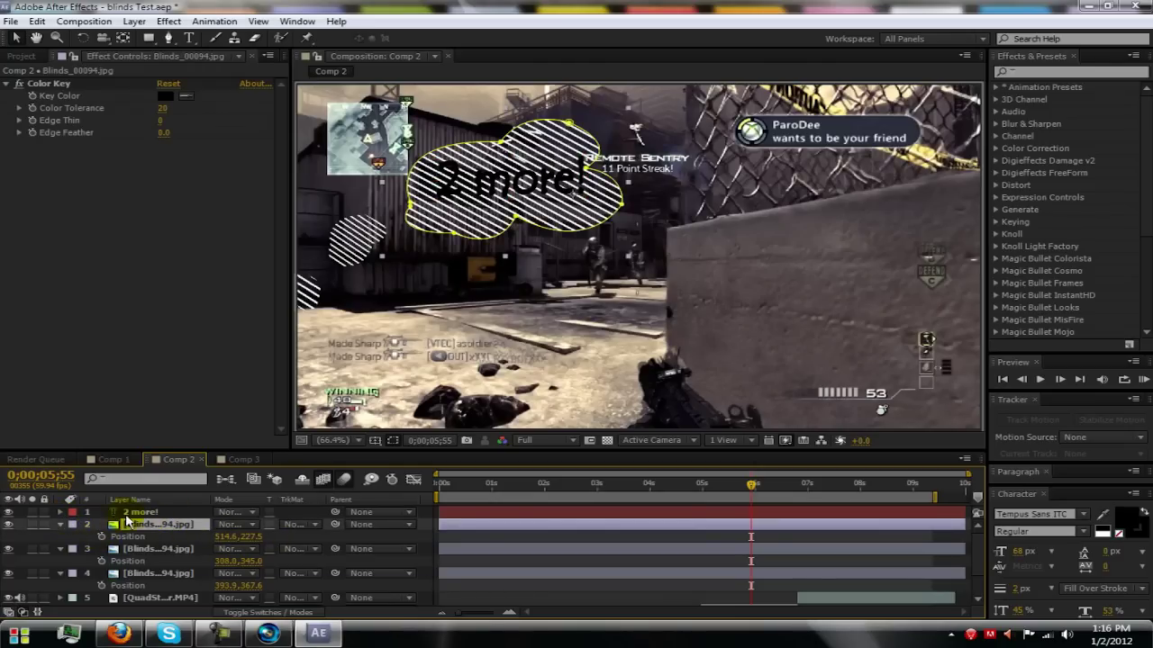
click(60, 512)
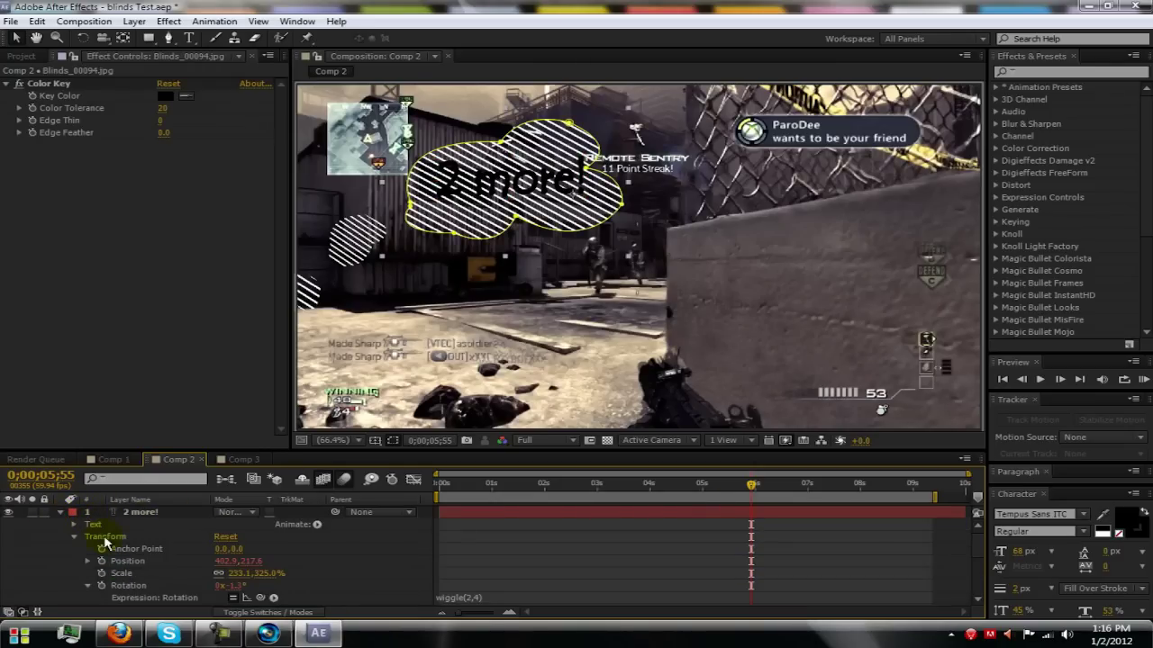
click(140, 586)
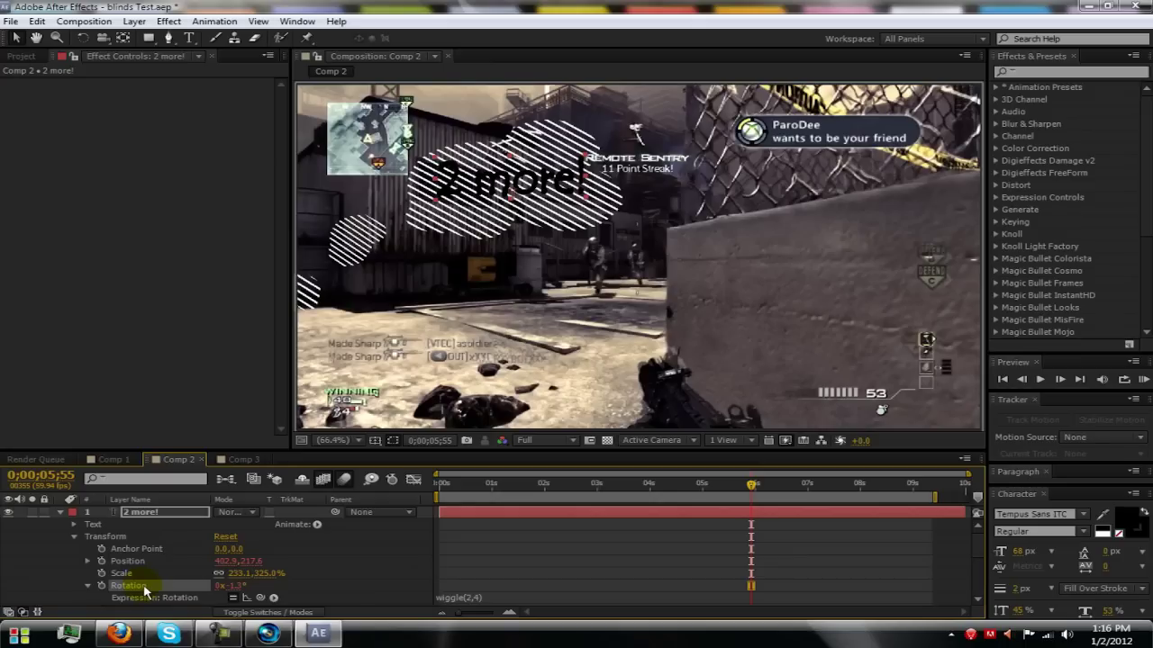
scroll(618, 548, down, 2)
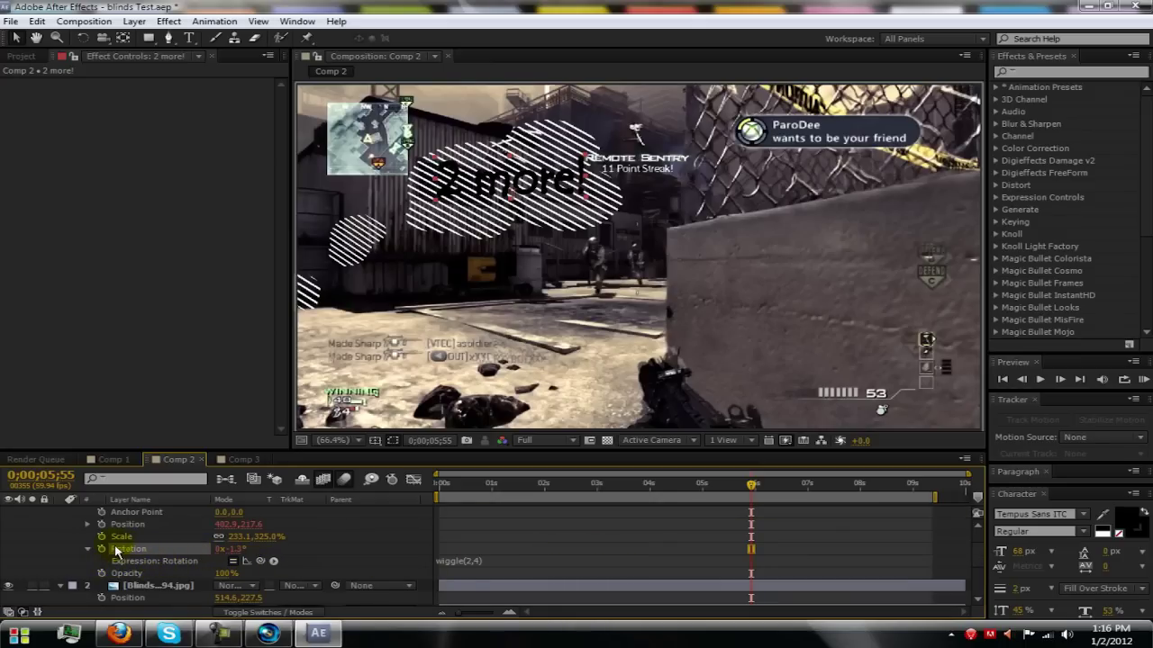
click(87, 548)
scroll(115, 555, up, 2)
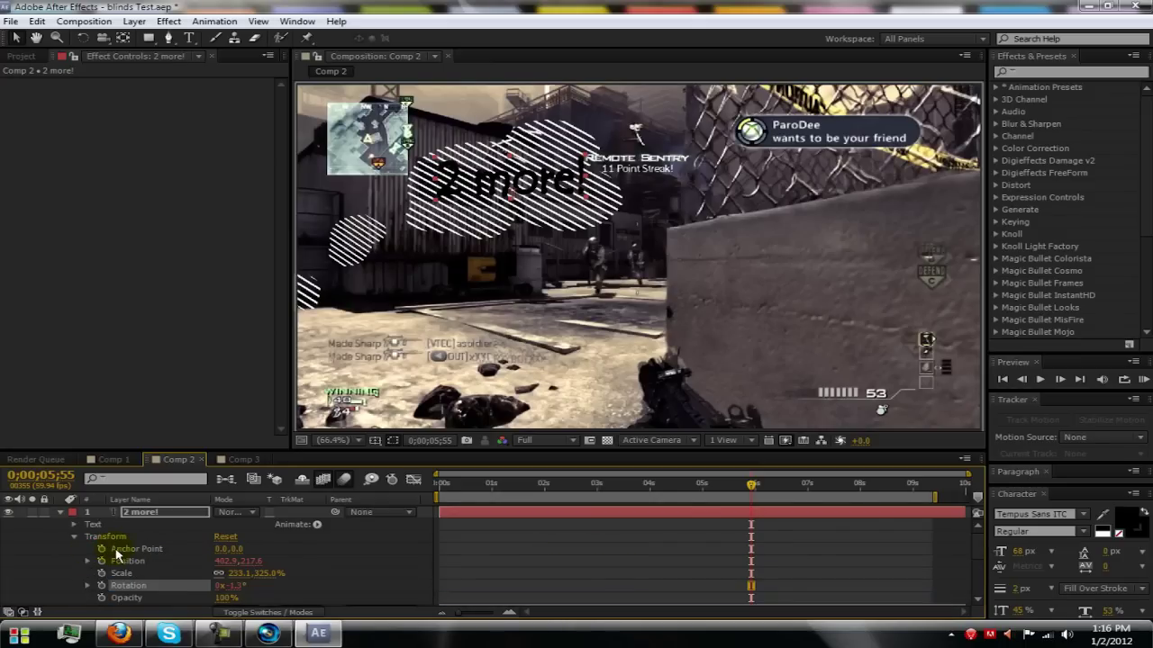
click(61, 512)
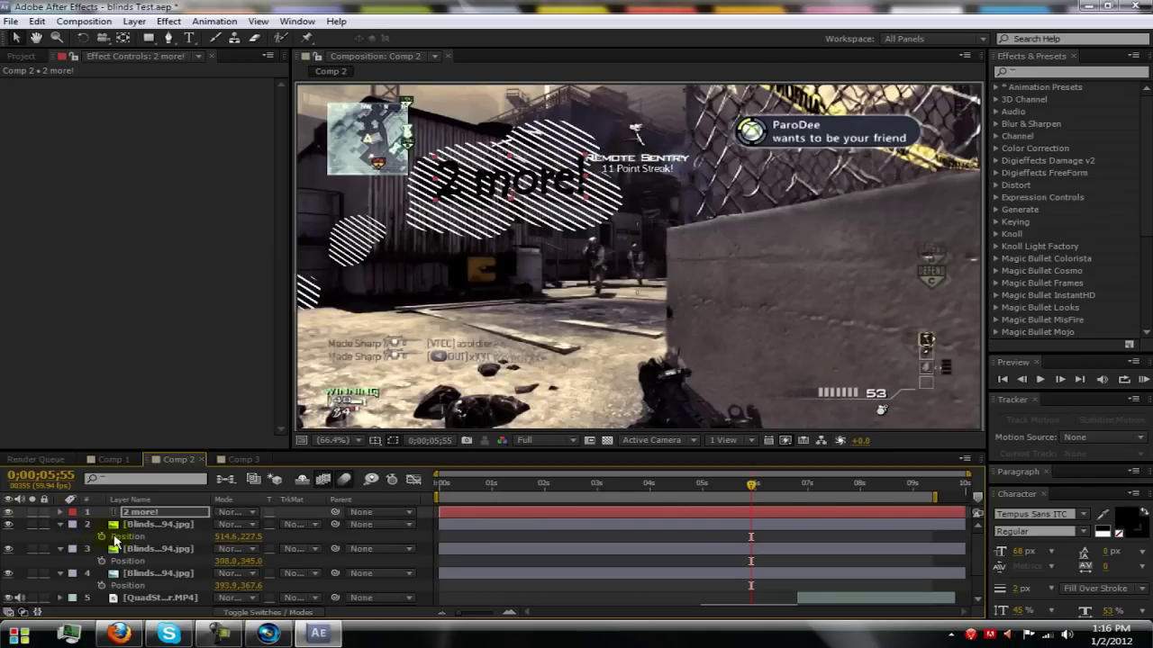
Give the cloud stripe layer's Position a wiggle(3,15) expression
alt+click(101, 537)
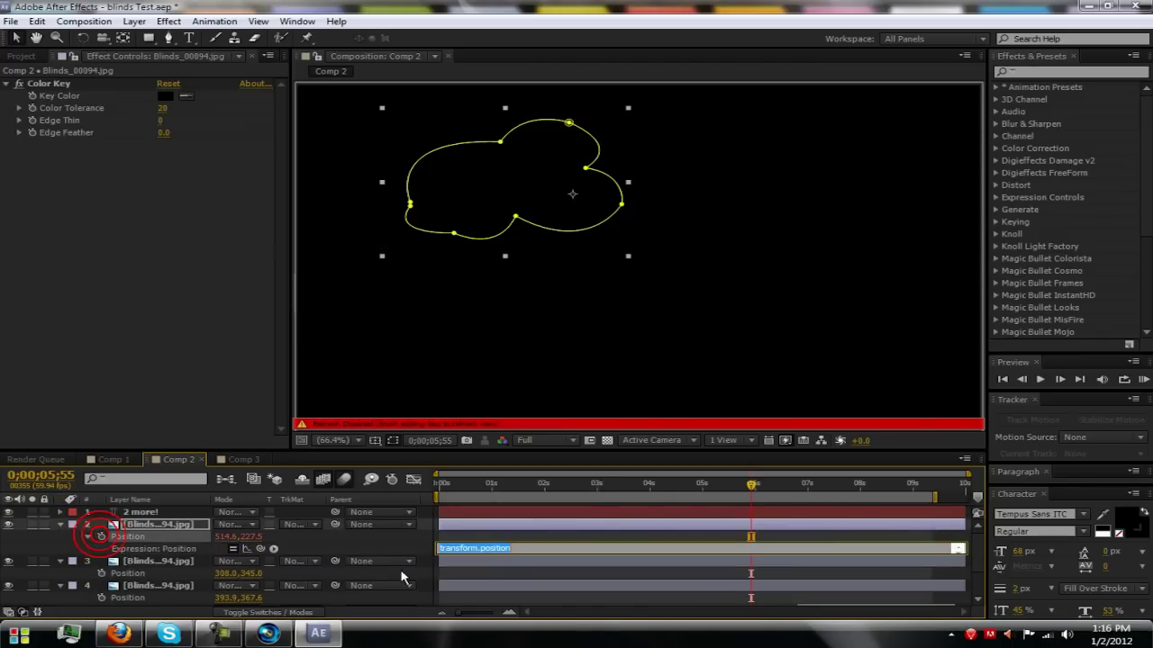
click(569, 547)
key(ctrl+a)
text(w)
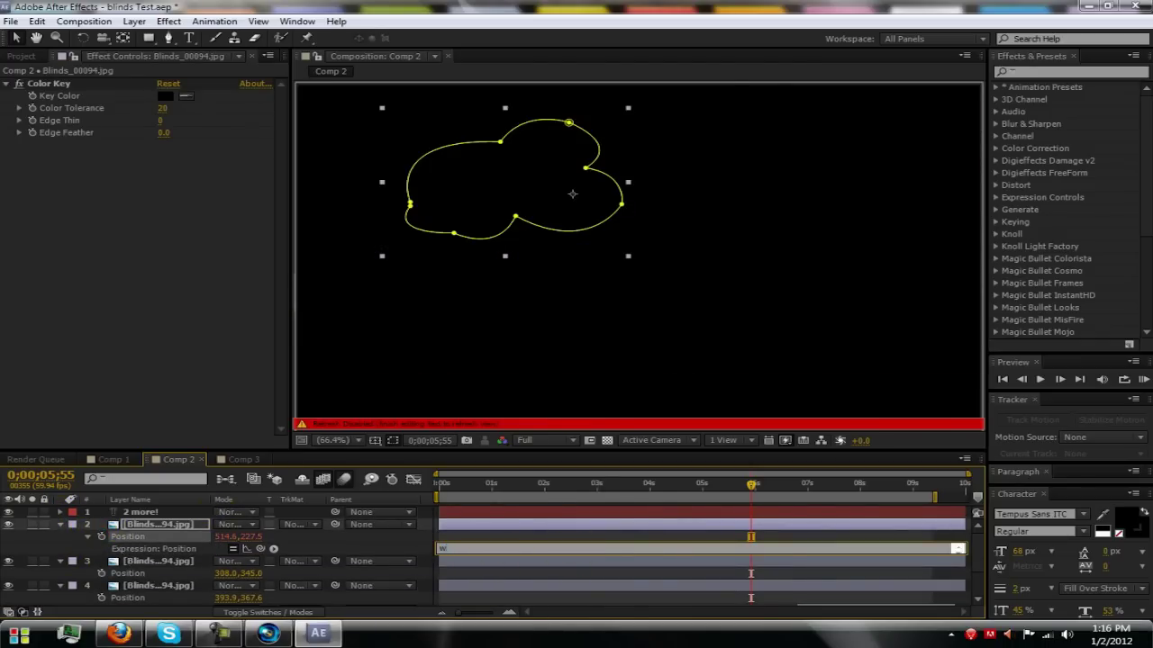
text(iggle()
text(3)
text(,50)
text())
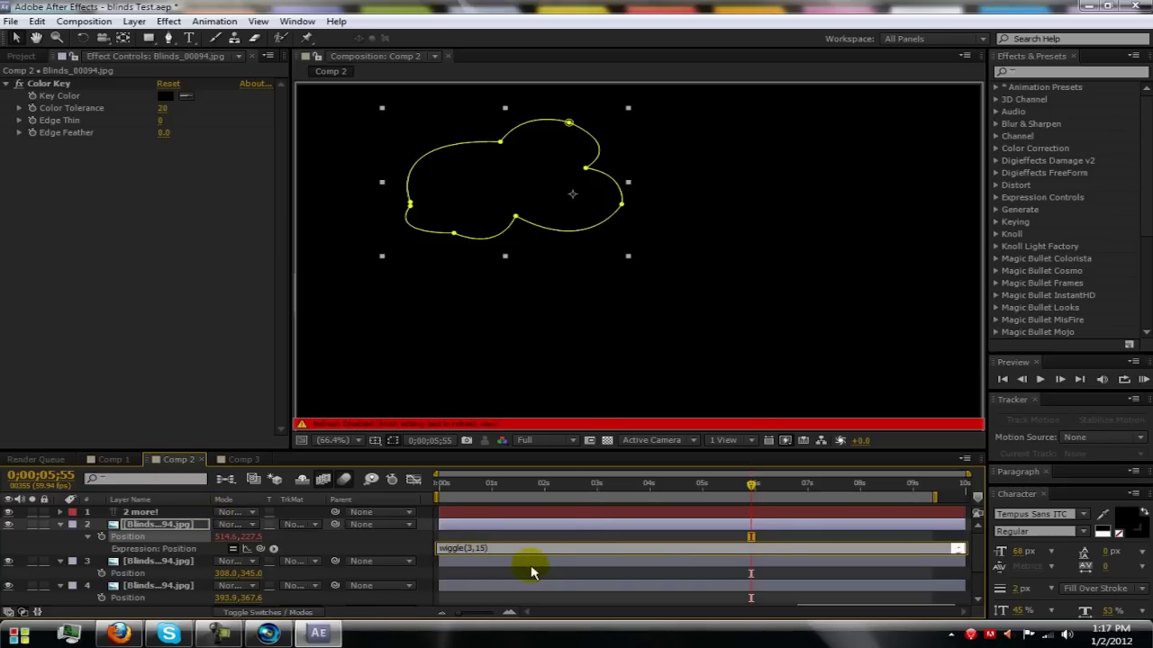
click(531, 549)
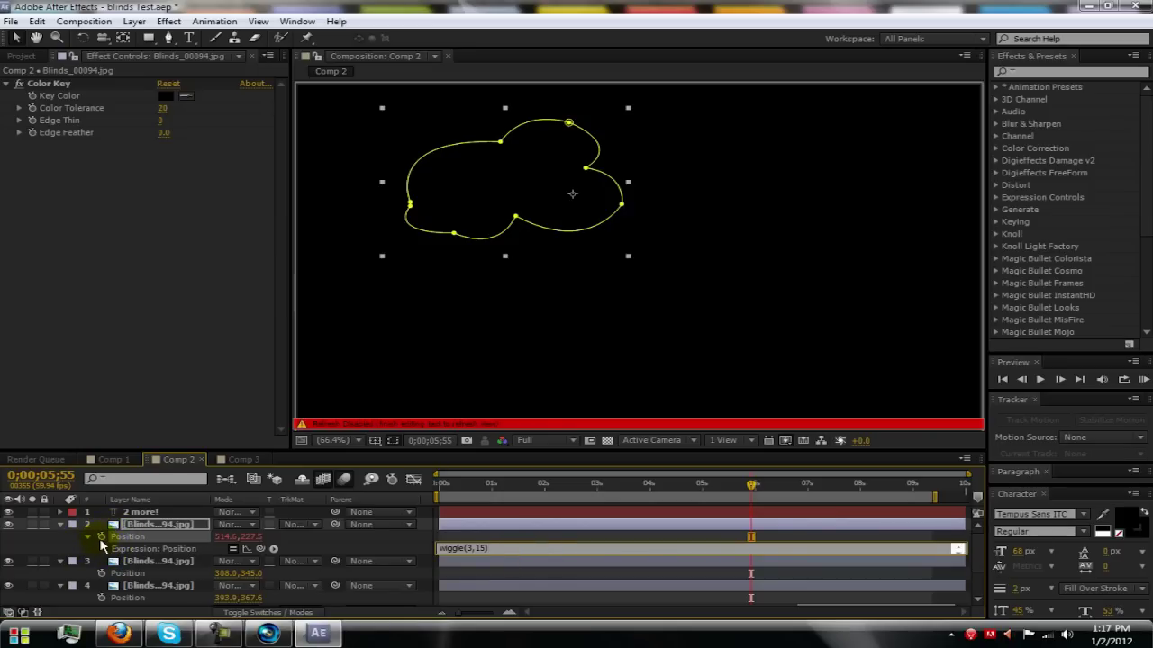
click(135, 532)
Add a wiggle(2,4) Rotation expression to the cloud layer and collapse it
key(r)
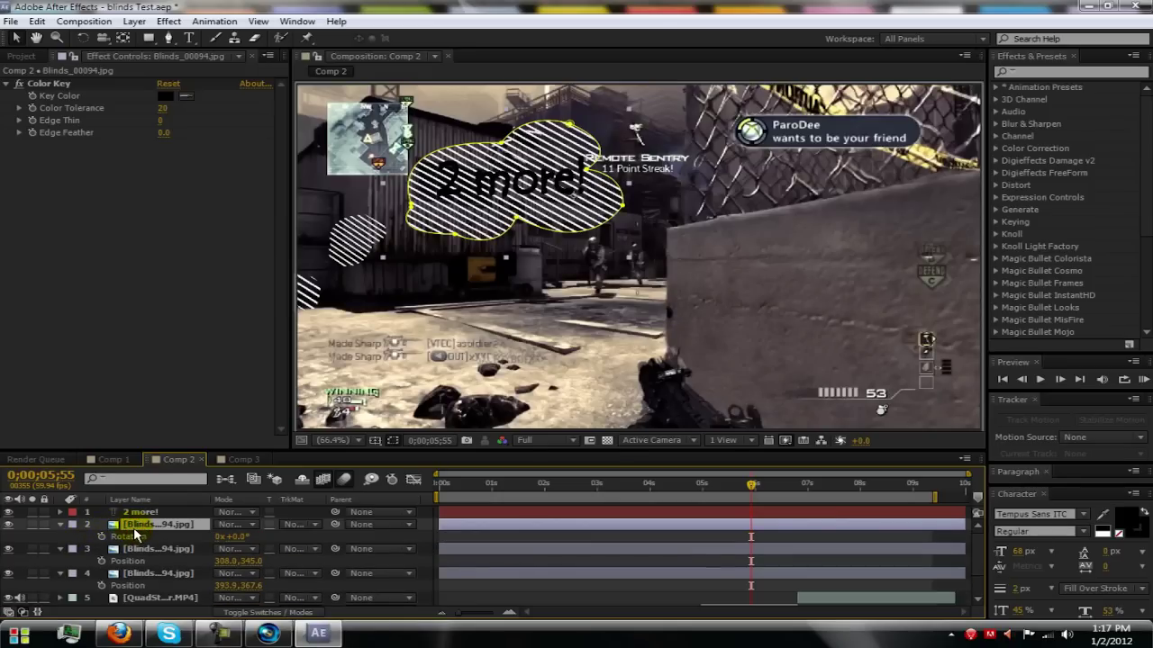
alt+click(101, 536)
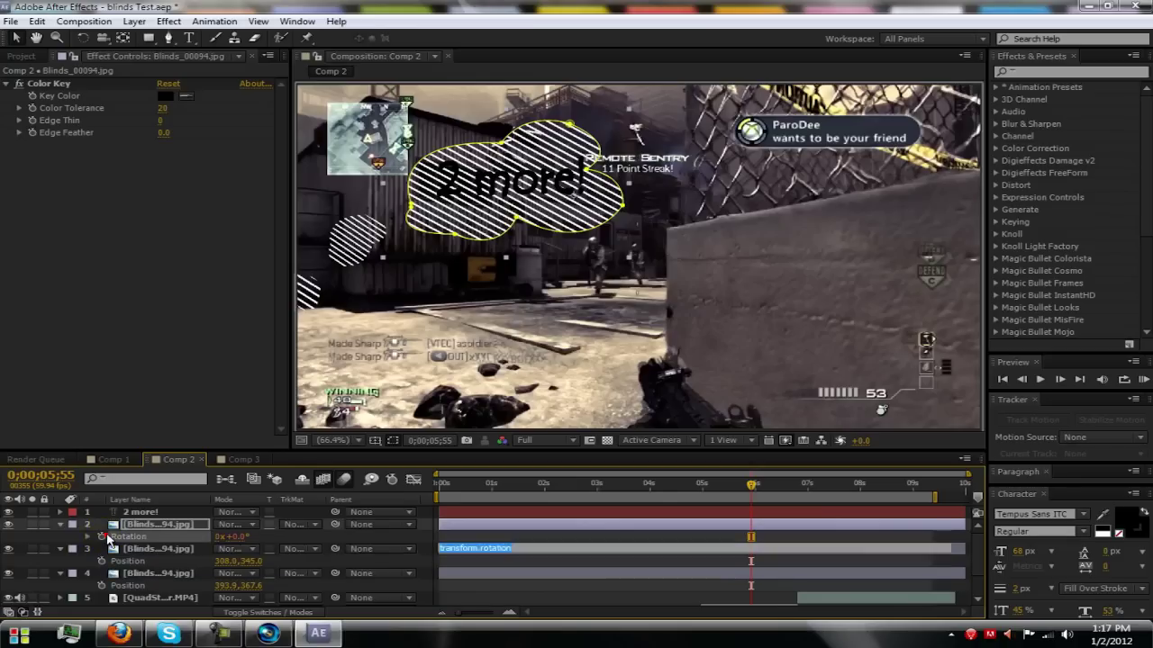
text(wiggle()
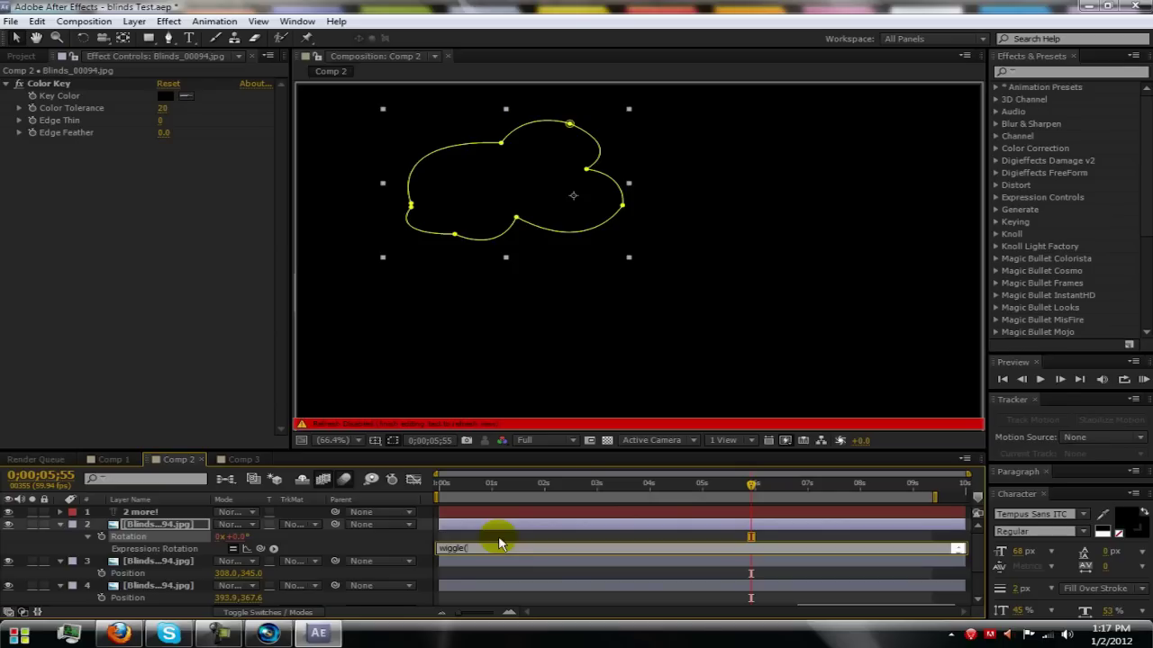
text(2,4)
click(200, 529)
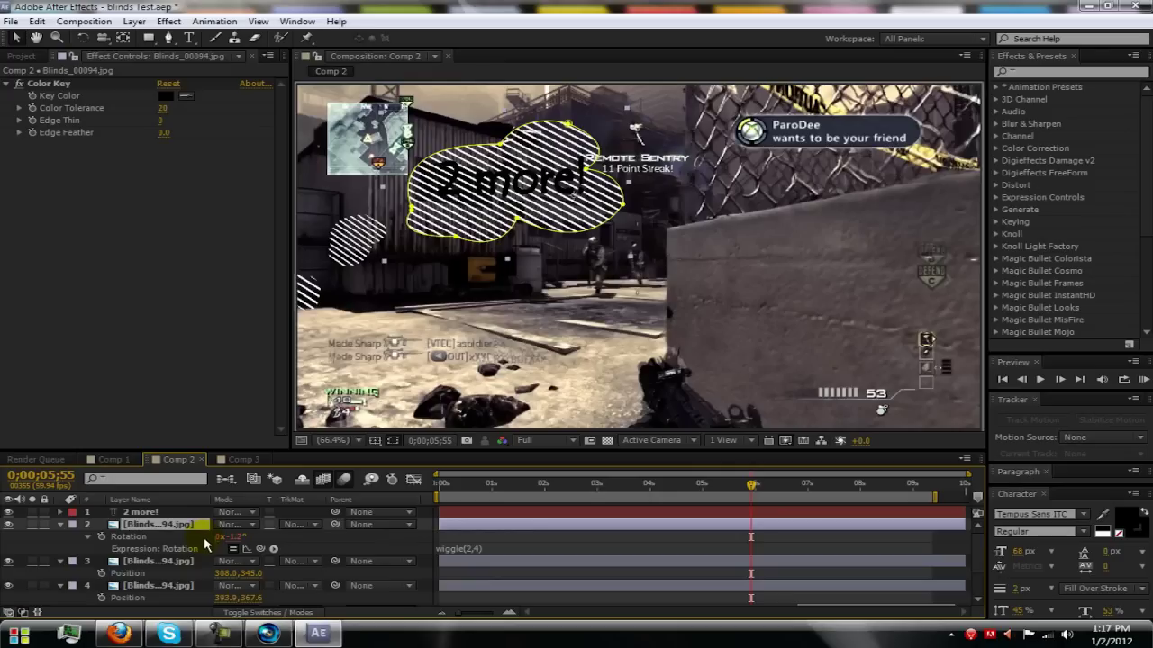
click(60, 524)
click(142, 538)
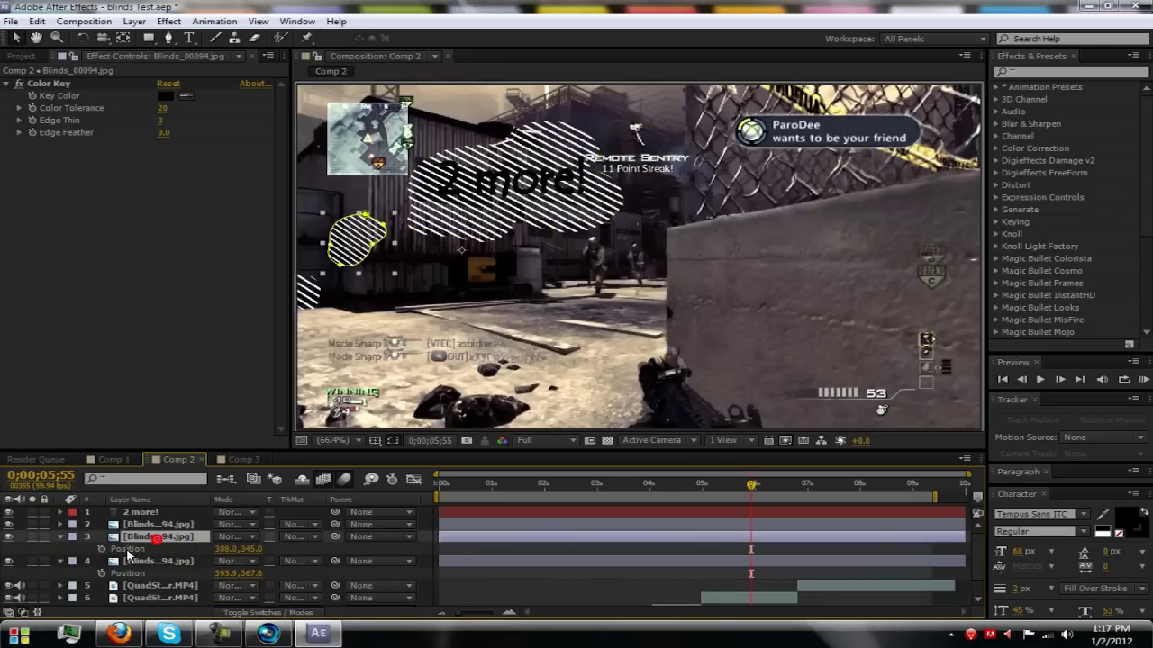
Give the small hatched circle layer's Position a wiggle(2,13) expression
alt+click(101, 549)
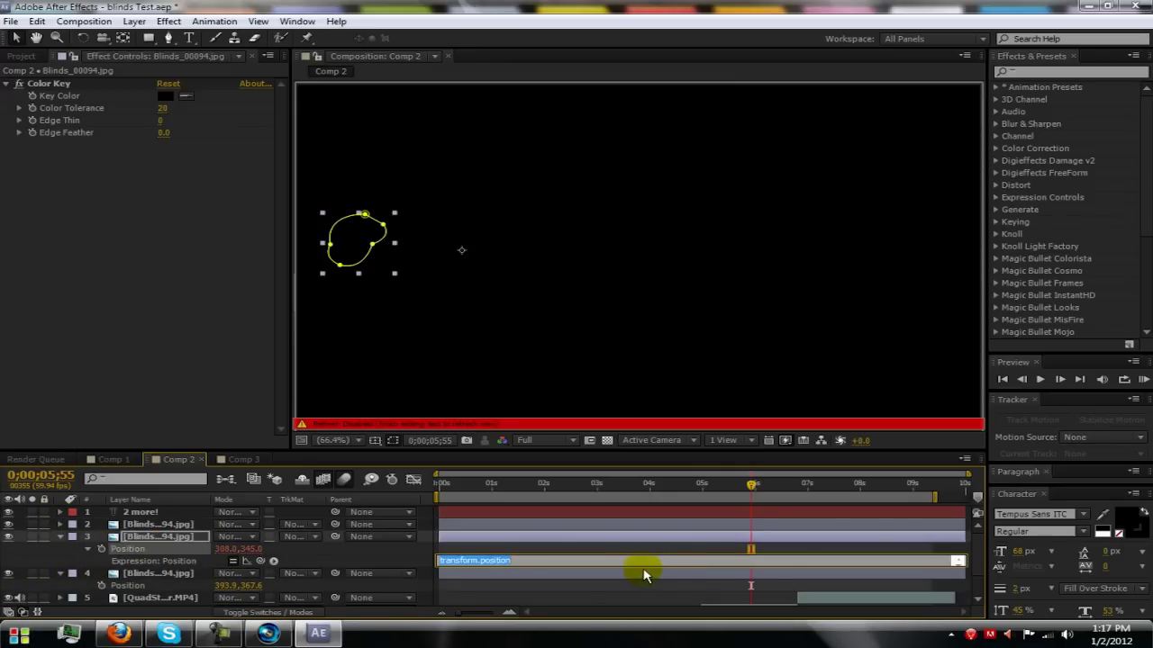
text(wiggle(2,13)
click(180, 538)
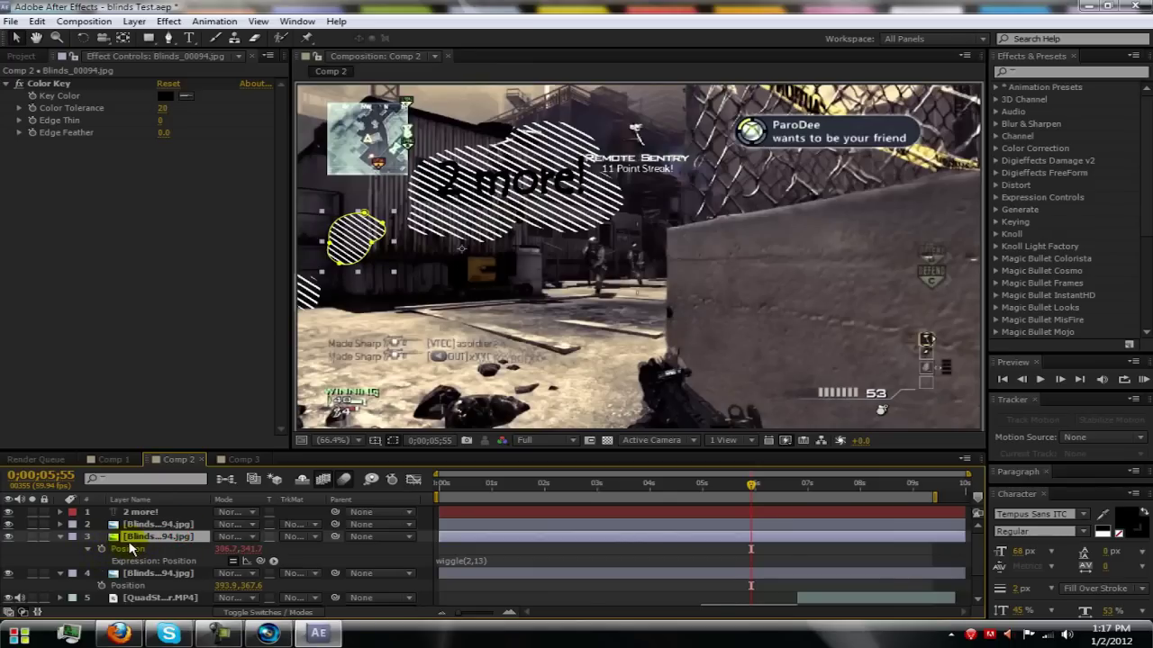
Start an empty Rotation expression on the small circle layer
key(r)
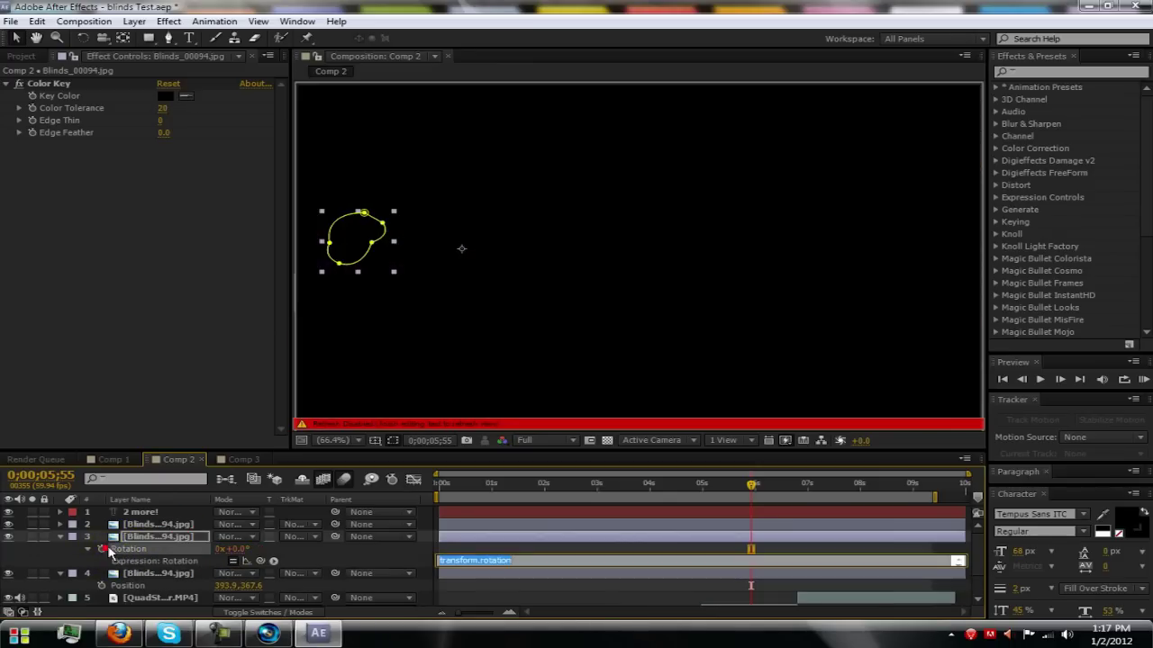
alt+click(102, 549)
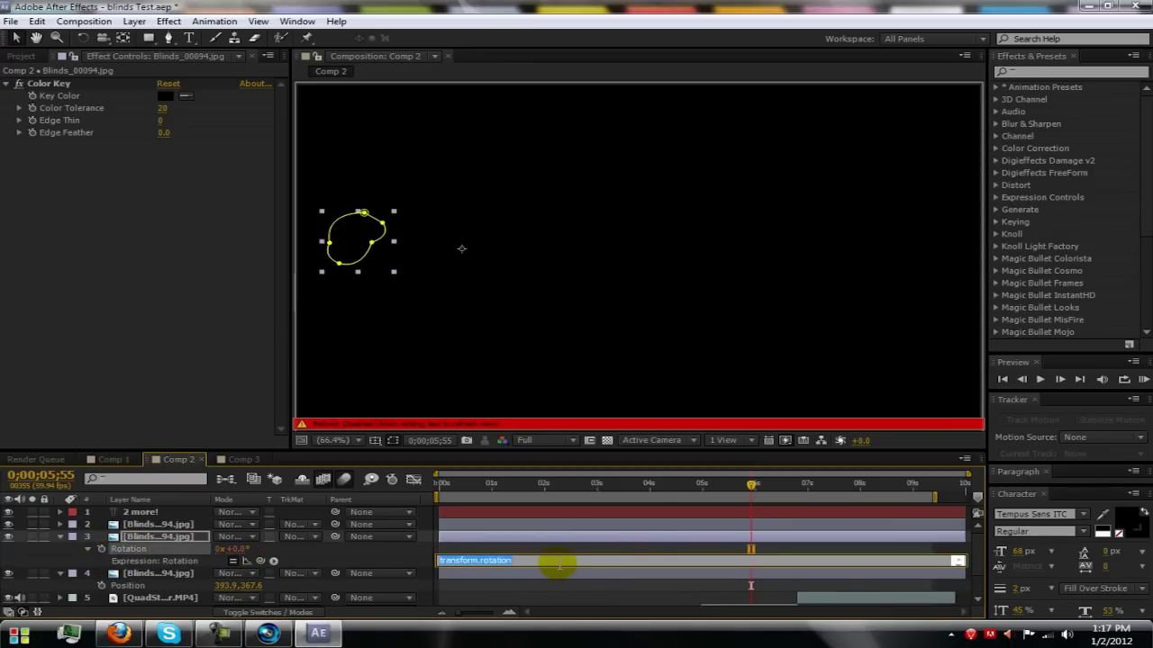
key(BackSpace)
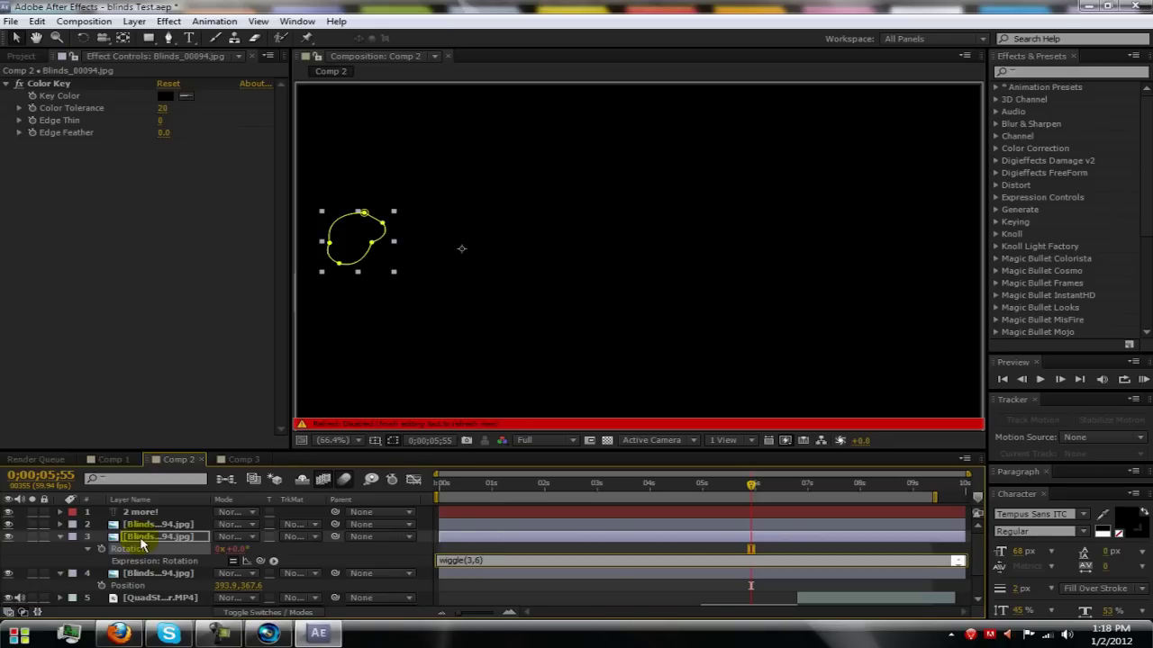
Add a wiggle(3,15) expression to the Position of Blinds layer 4
key(Caps_Lock)
click(61, 537)
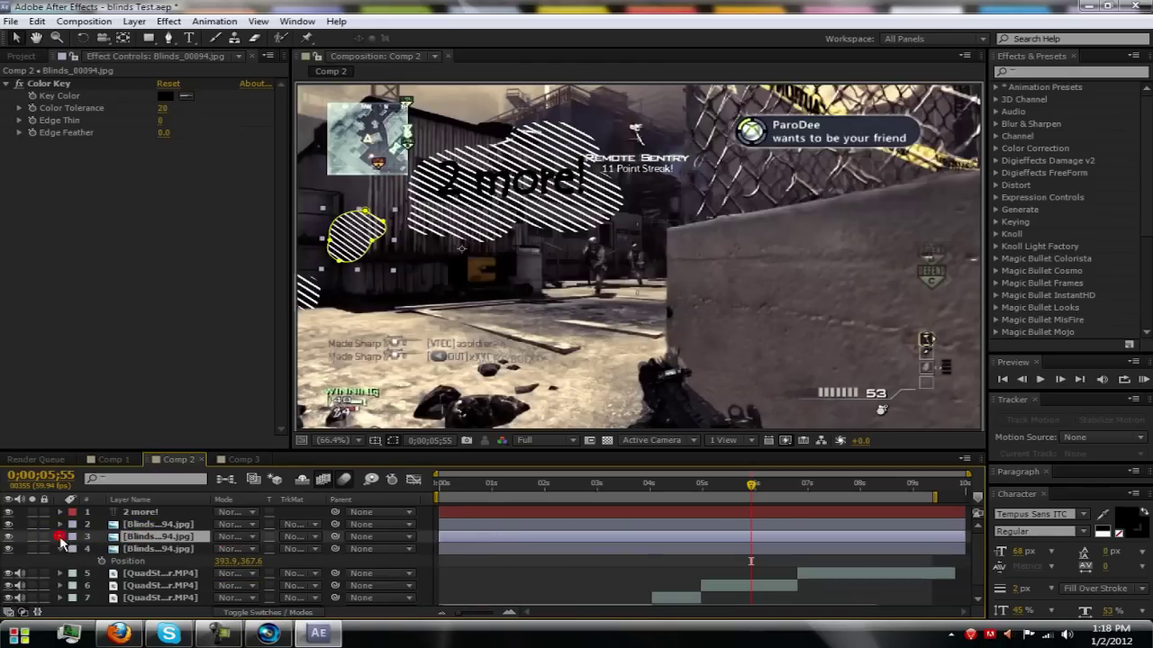
click(135, 551)
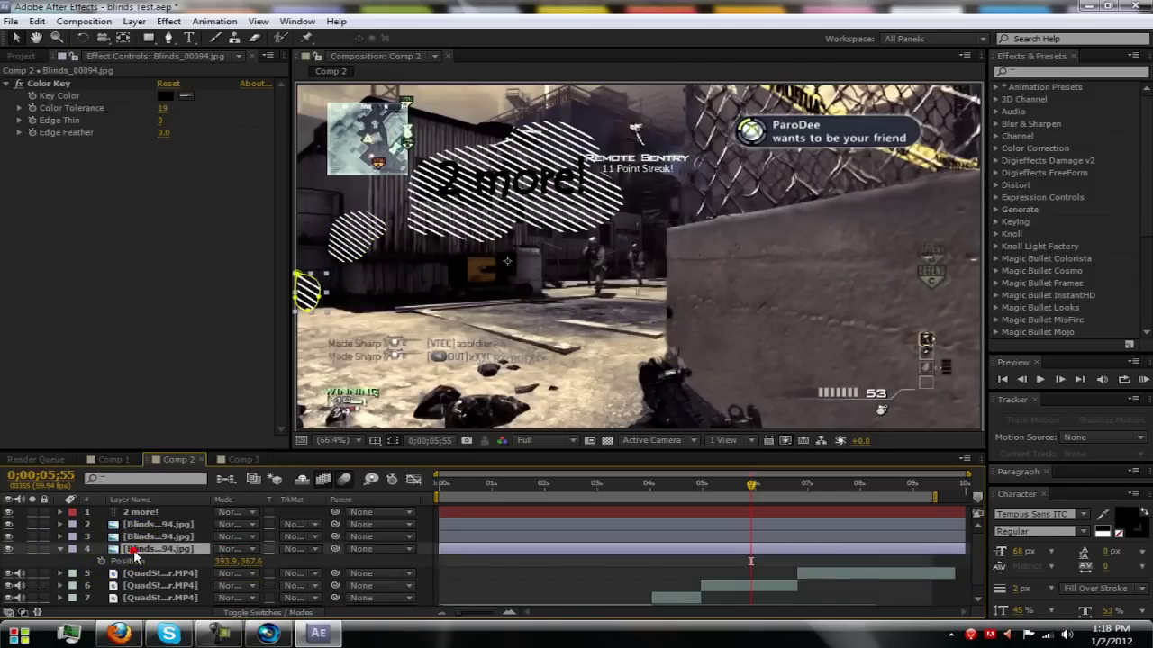
alt+click(102, 561)
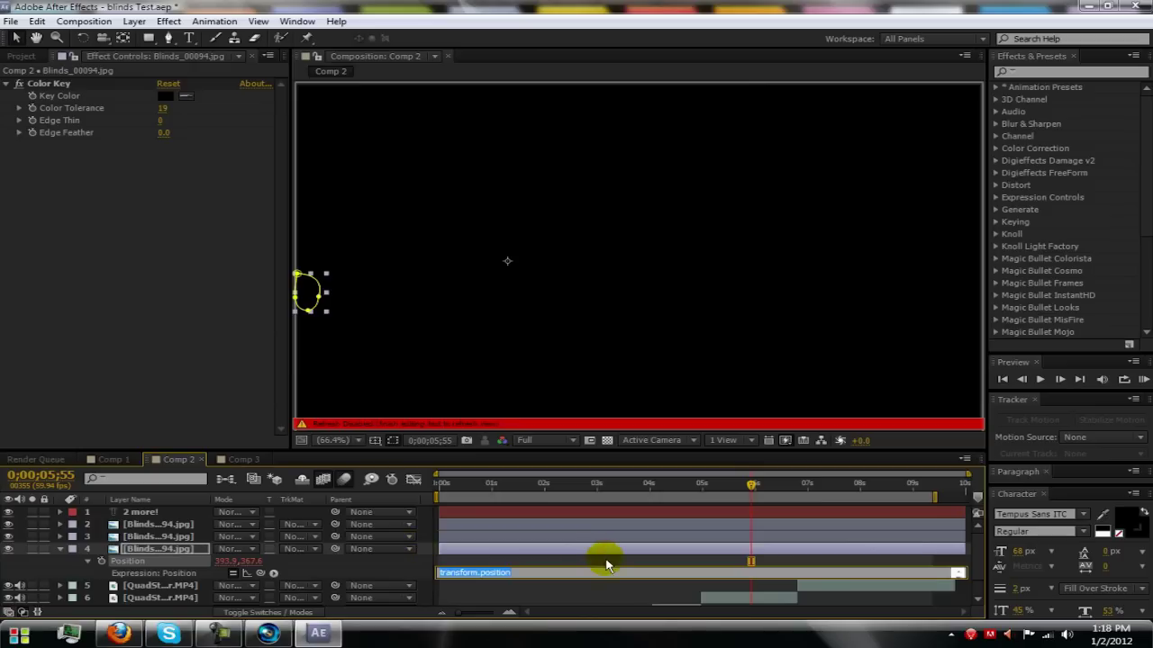
text(wiggle(3,15)
click(154, 549)
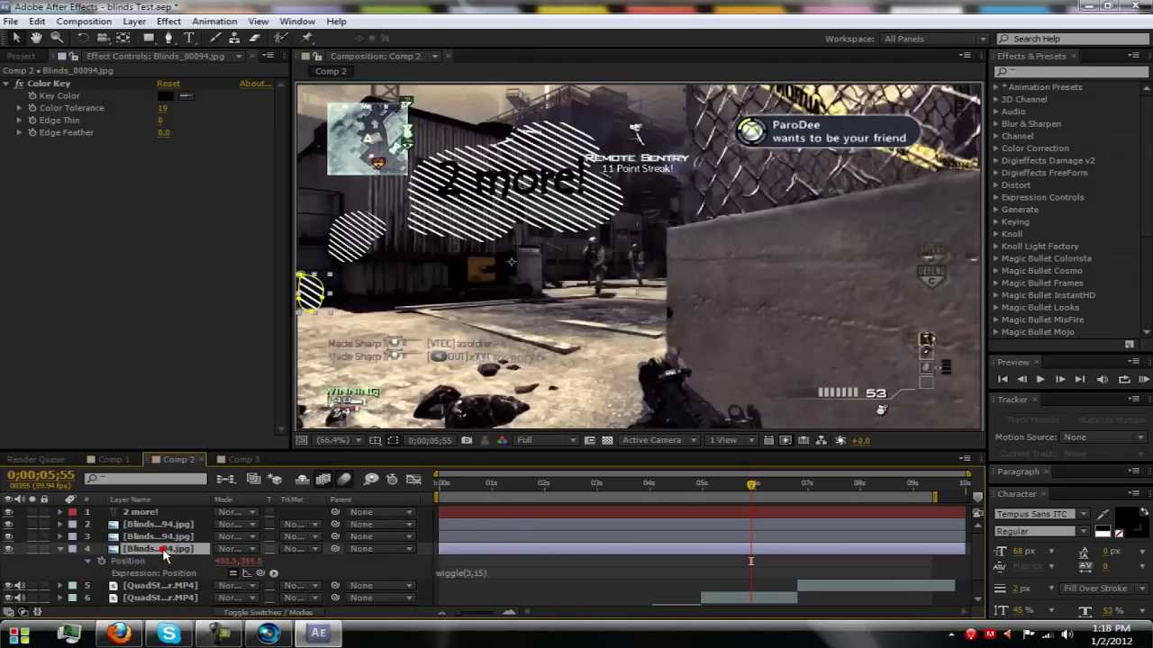
Drive layer 4's Rotation with a wiggle(2,4) expression and collapse the layer
key(r)
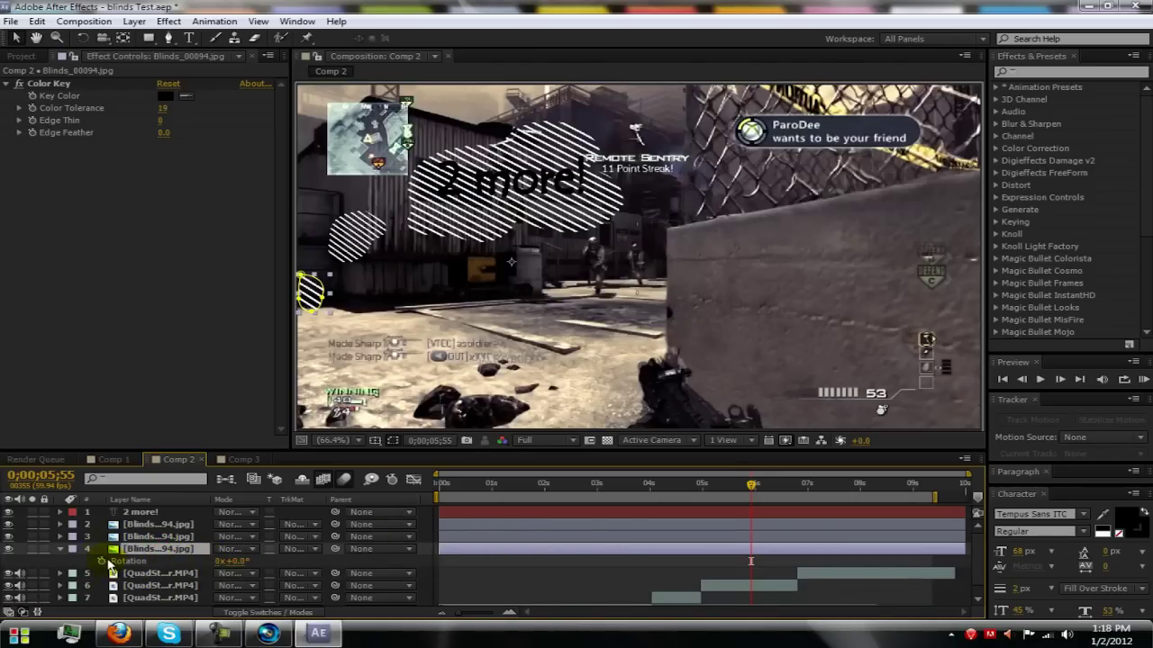
alt+click(103, 561)
click(567, 589)
text(wiggle()
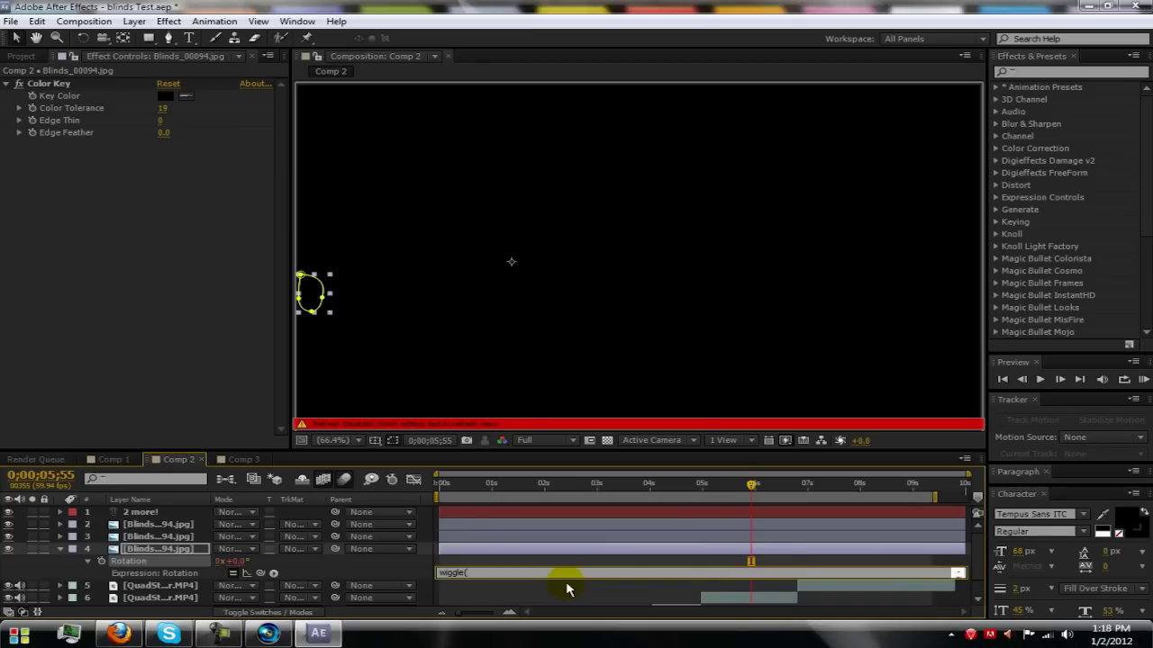
text(2,4))
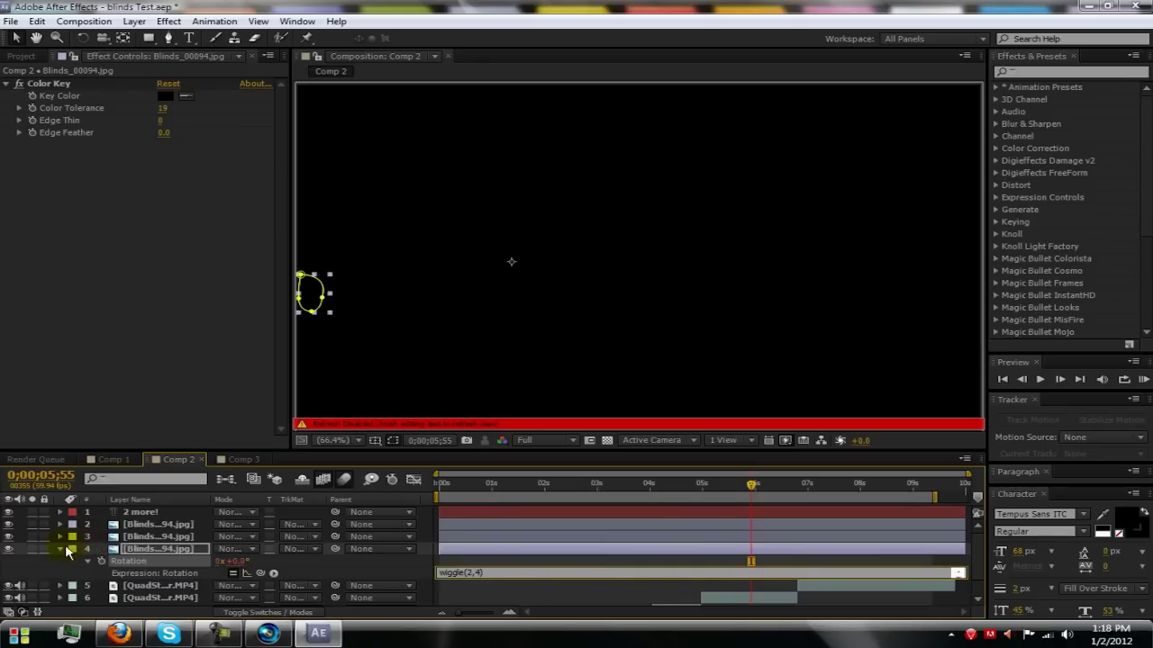
click(60, 549)
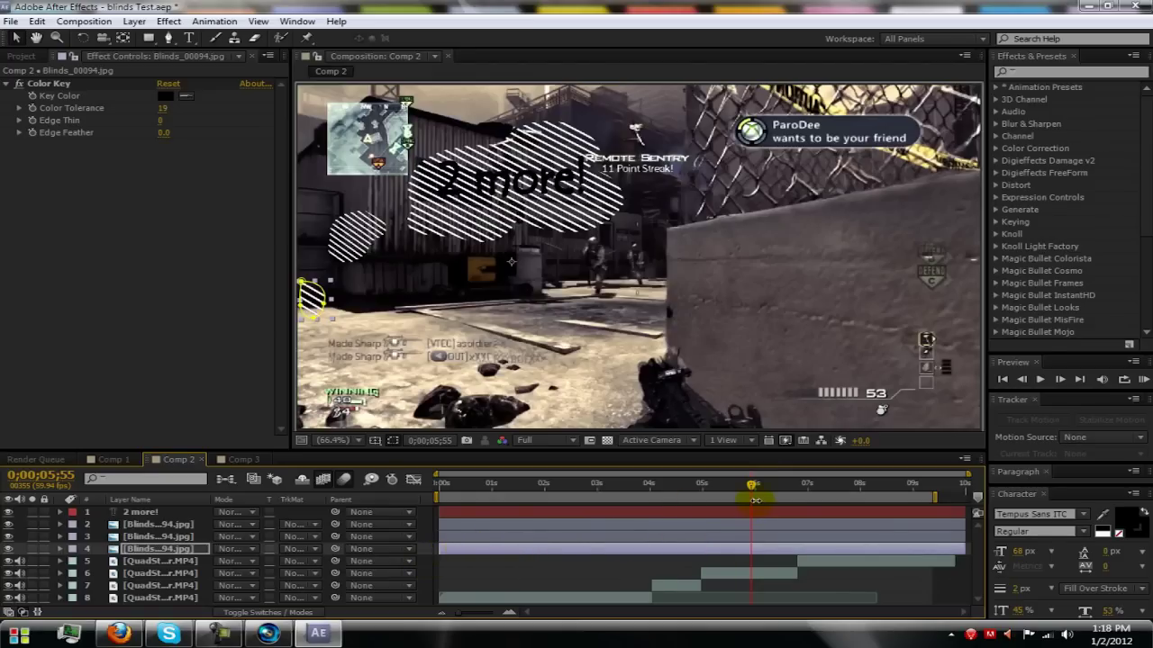
Move the in-points of the three Blinds layers and '2 more!' to 0;00;04;59
drag(752, 484, 702, 488)
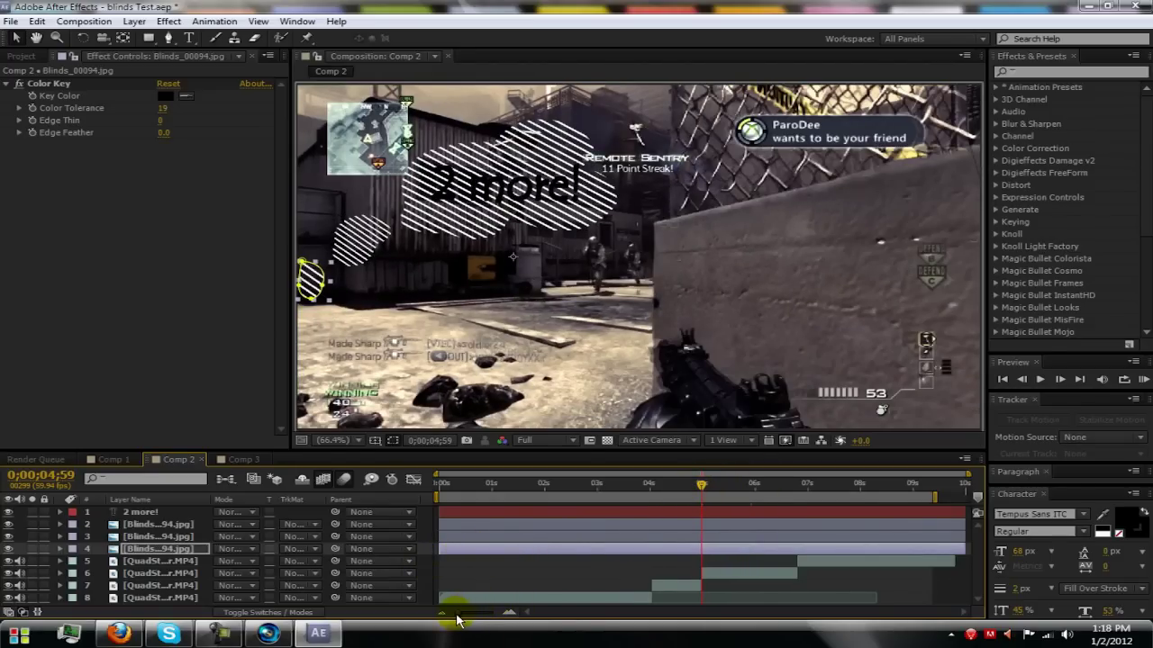
drag(438, 550, 701, 553)
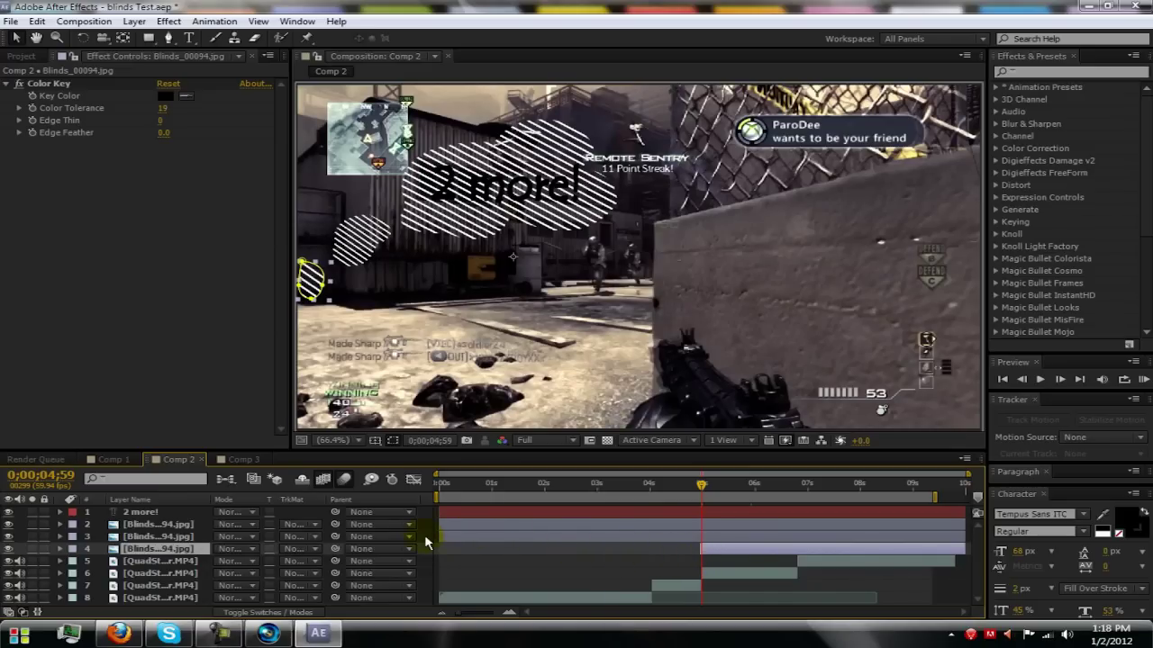
drag(442, 540, 702, 540)
drag(441, 526, 700, 534)
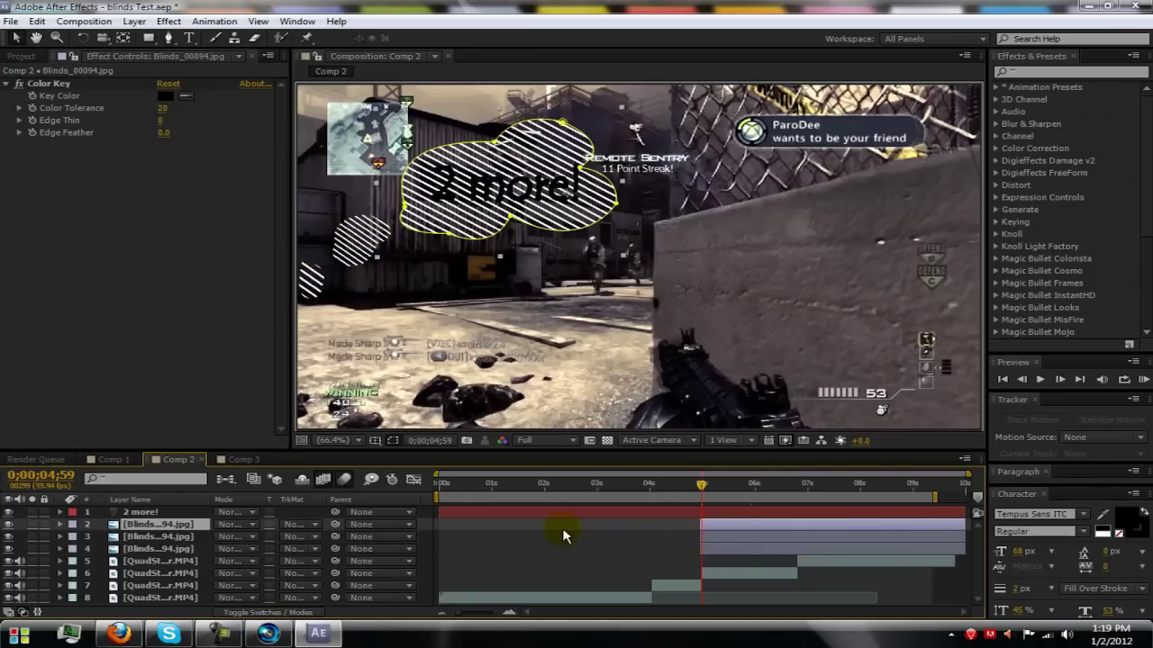
drag(442, 514, 702, 523)
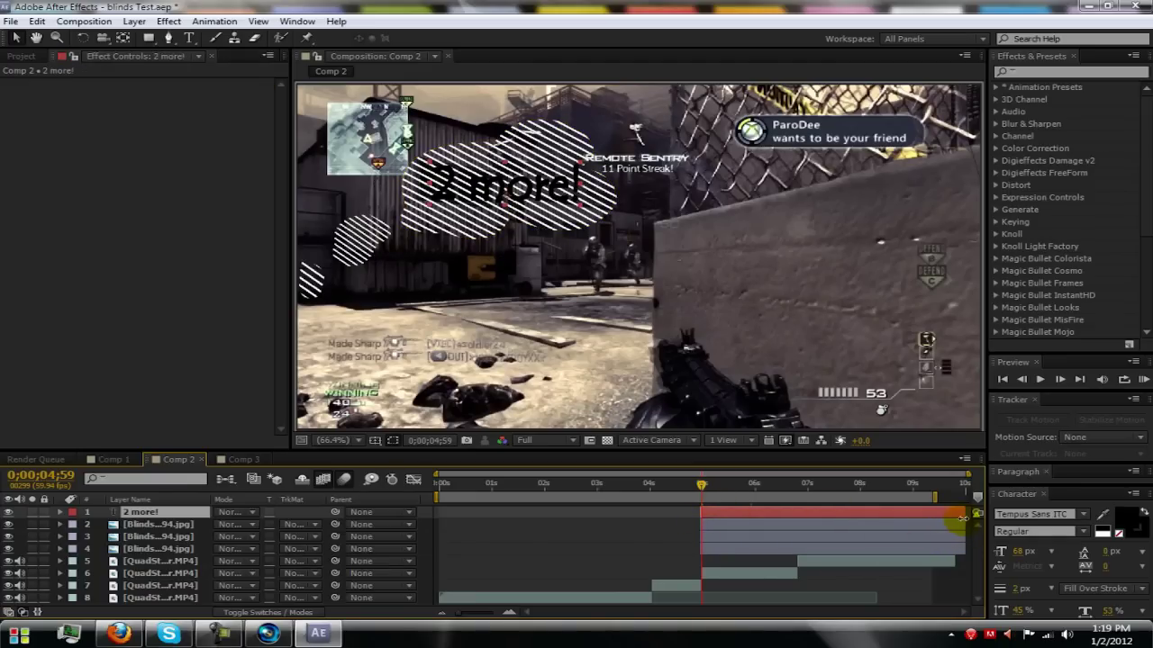
Shorten all four layers' out-points to about 7 seconds
drag(964, 514, 801, 519)
drag(960, 528, 800, 531)
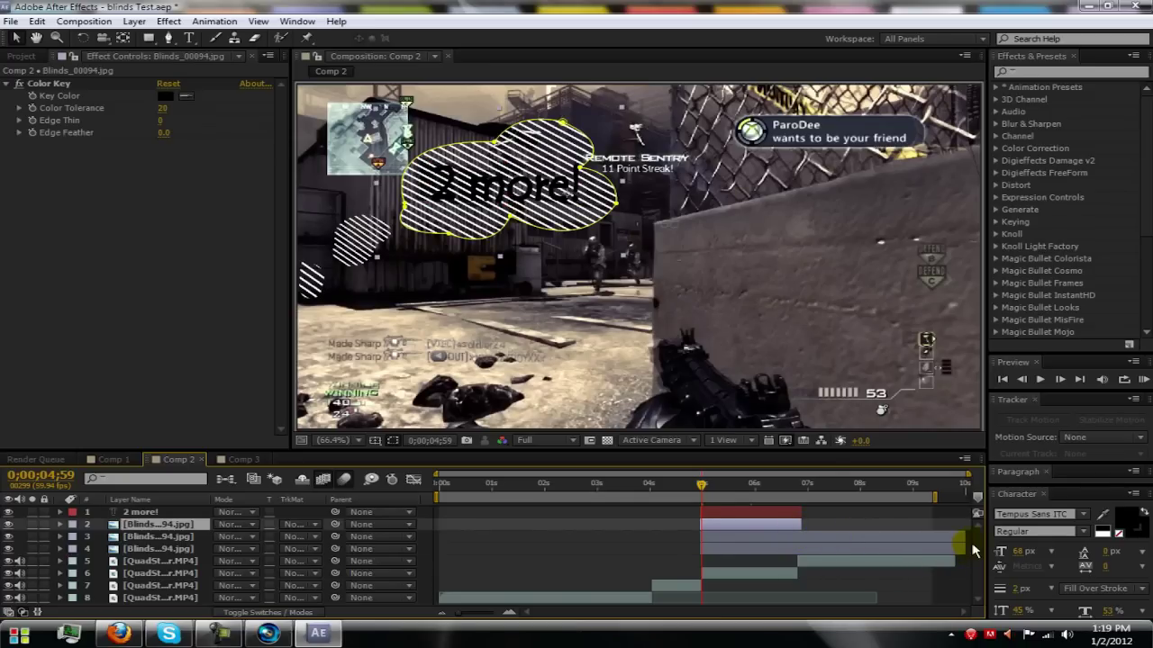
drag(961, 538, 799, 535)
click(799, 538)
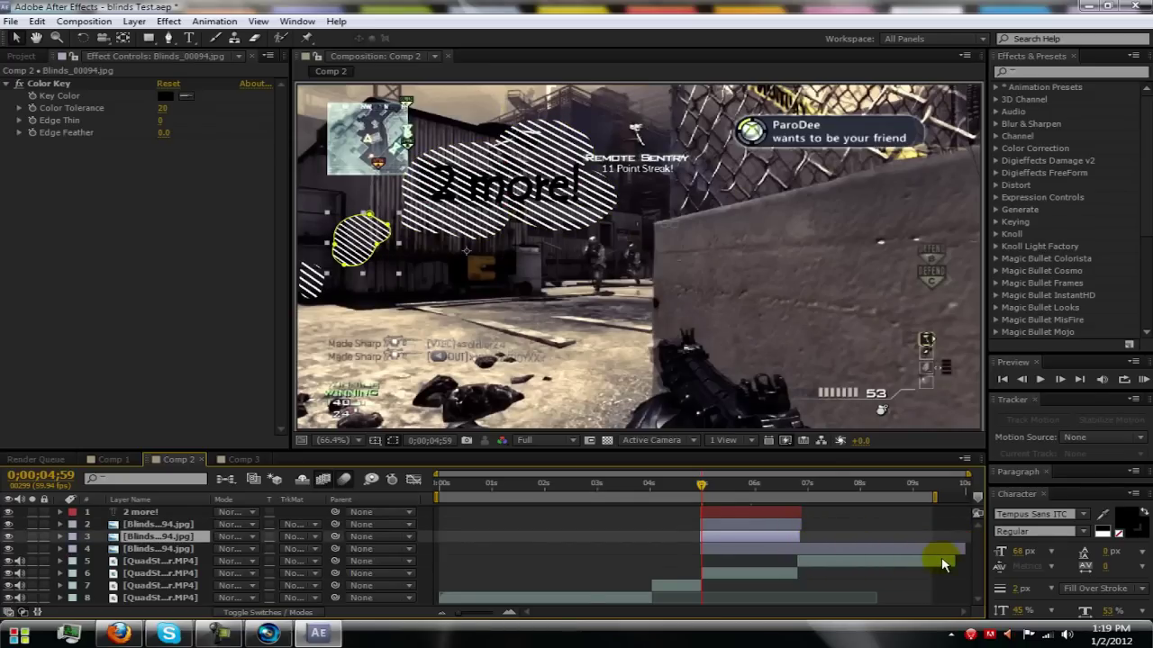
drag(961, 549, 799, 548)
Trim the layers' out-points precisely to 0;00;06;49 at frame-level timeline zoom
click(798, 494)
drag(457, 615, 501, 619)
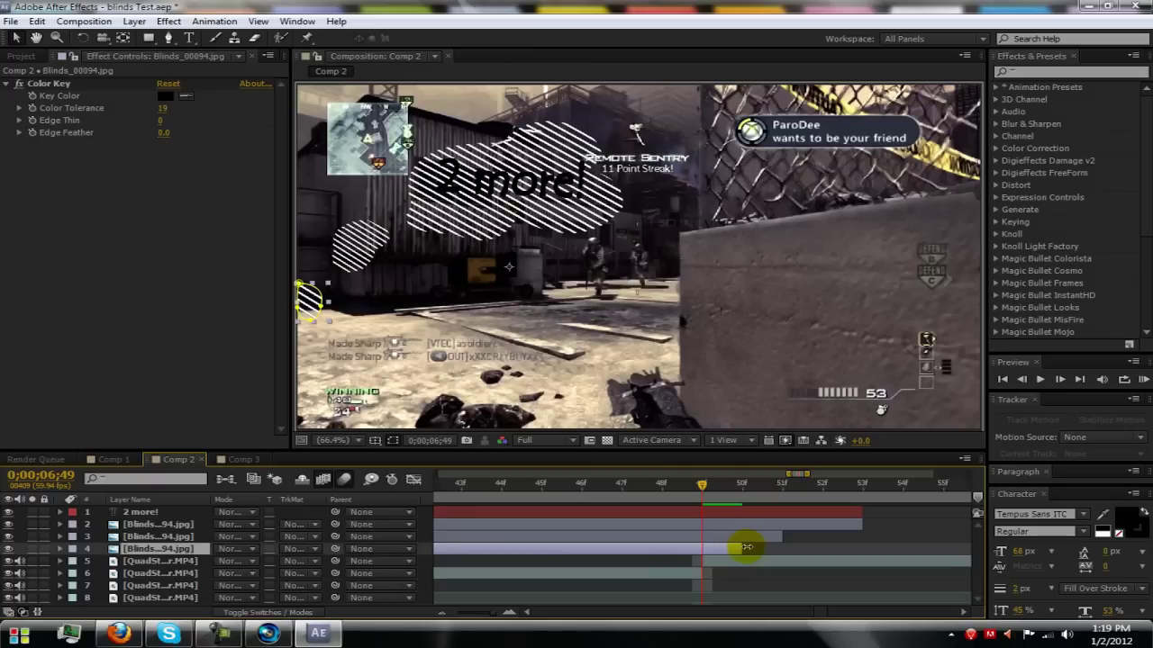
click(780, 539)
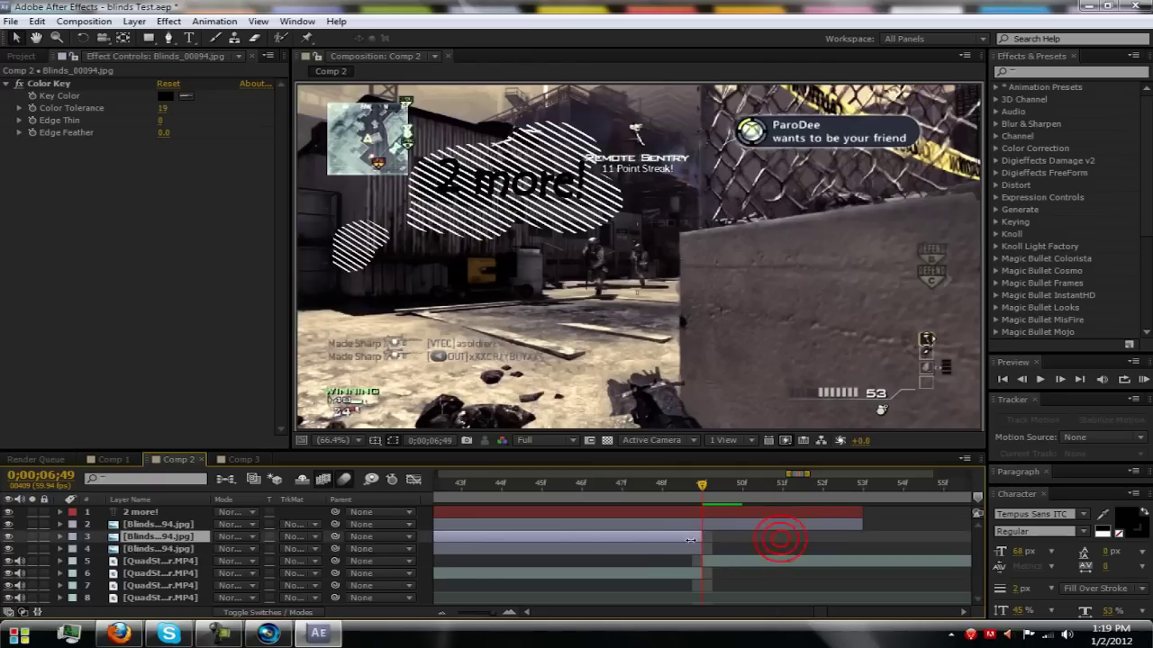
drag(858, 524, 708, 530)
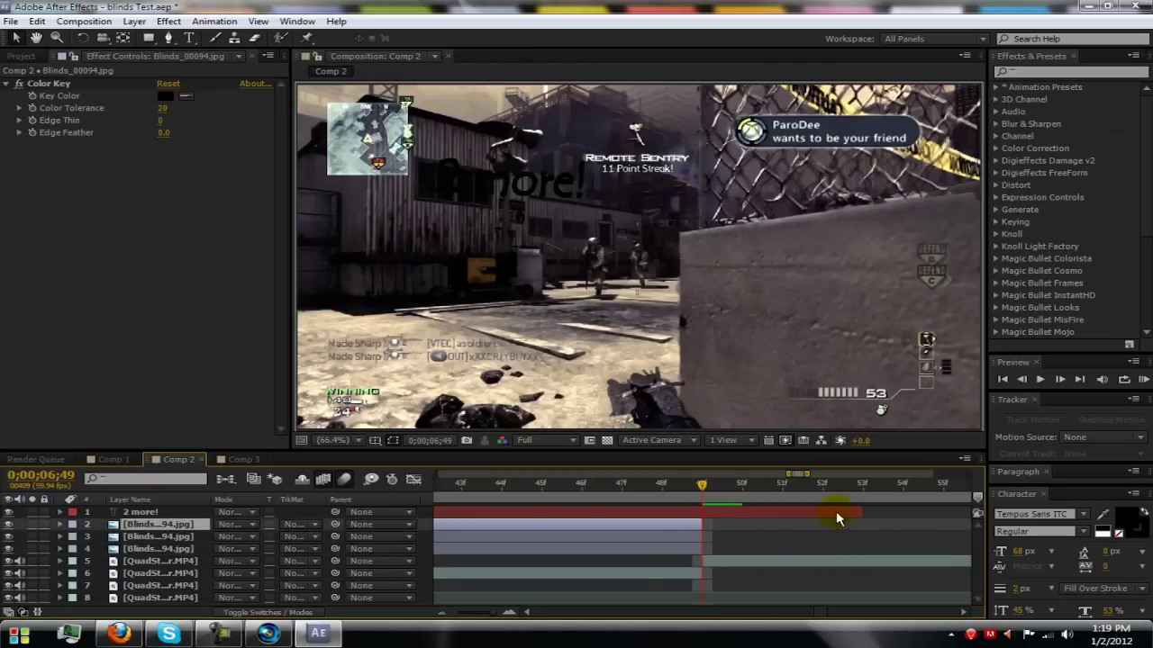
drag(862, 511, 706, 513)
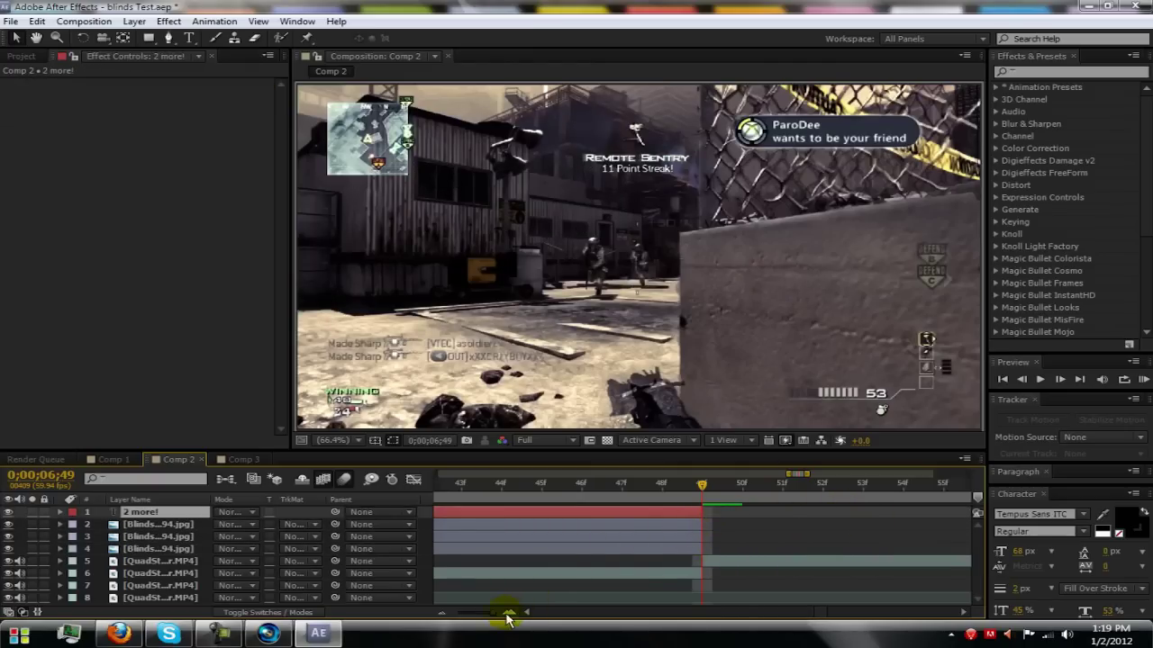
drag(494, 616, 477, 611)
click(552, 492)
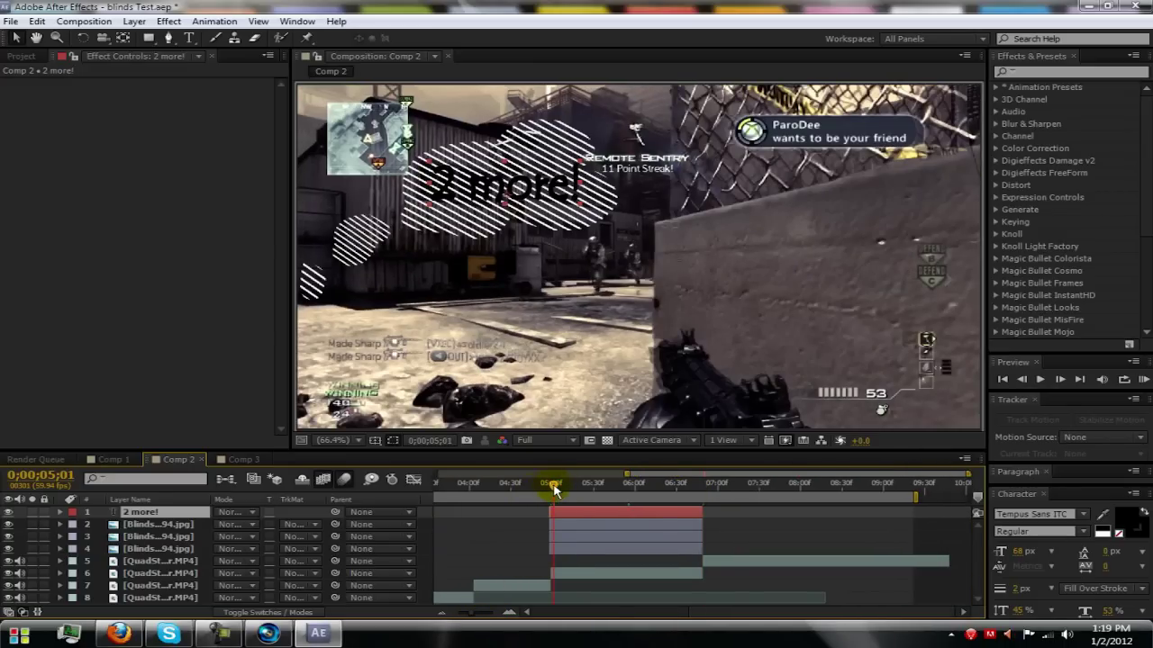
Jump to Blinds layer 4's out-point and reveal its properties to inspect the ending
click(551, 486)
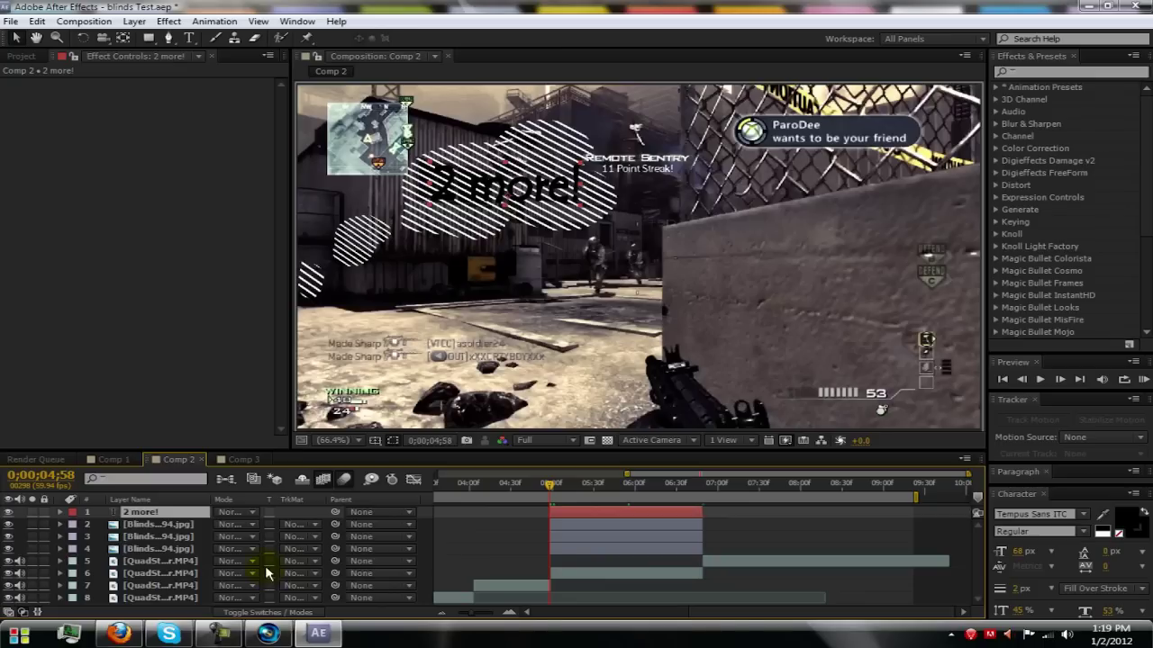
click(159, 548)
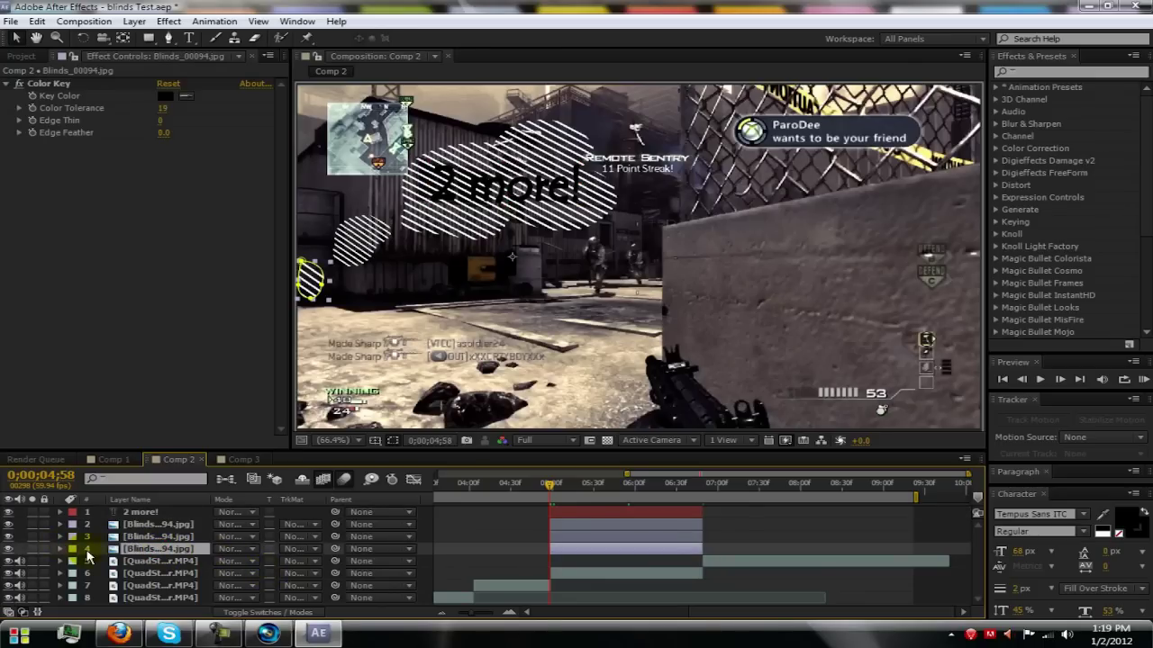
key(o)
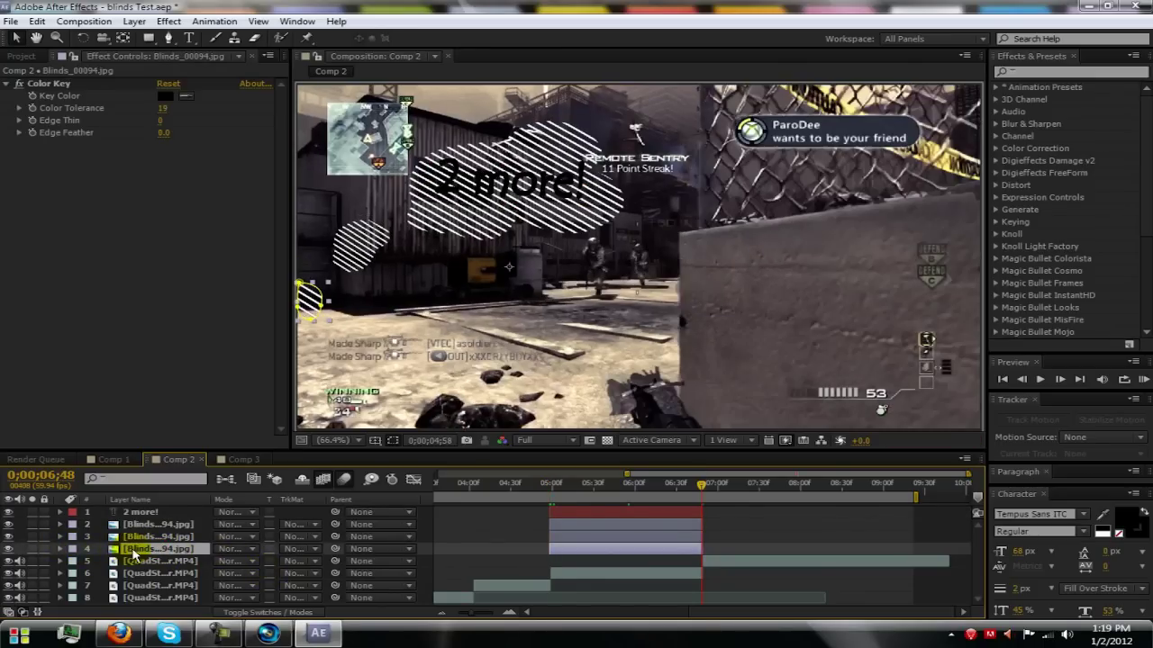
key(Page_Down)
key(KP_1)
key(alt+bracketright)
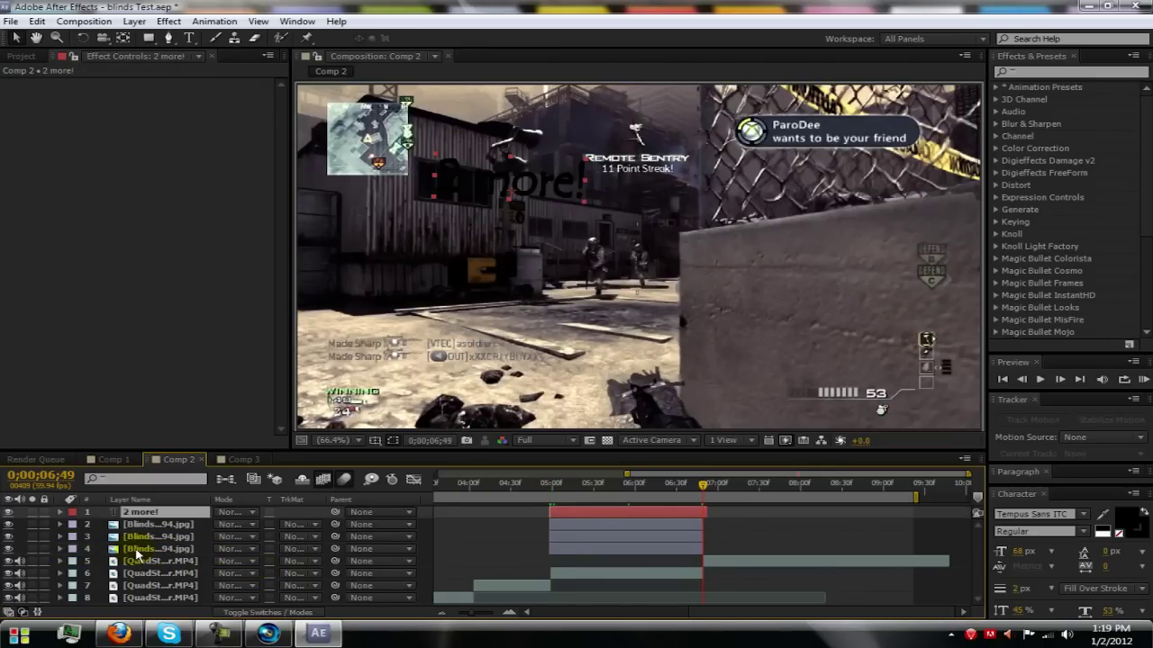
click(141, 549)
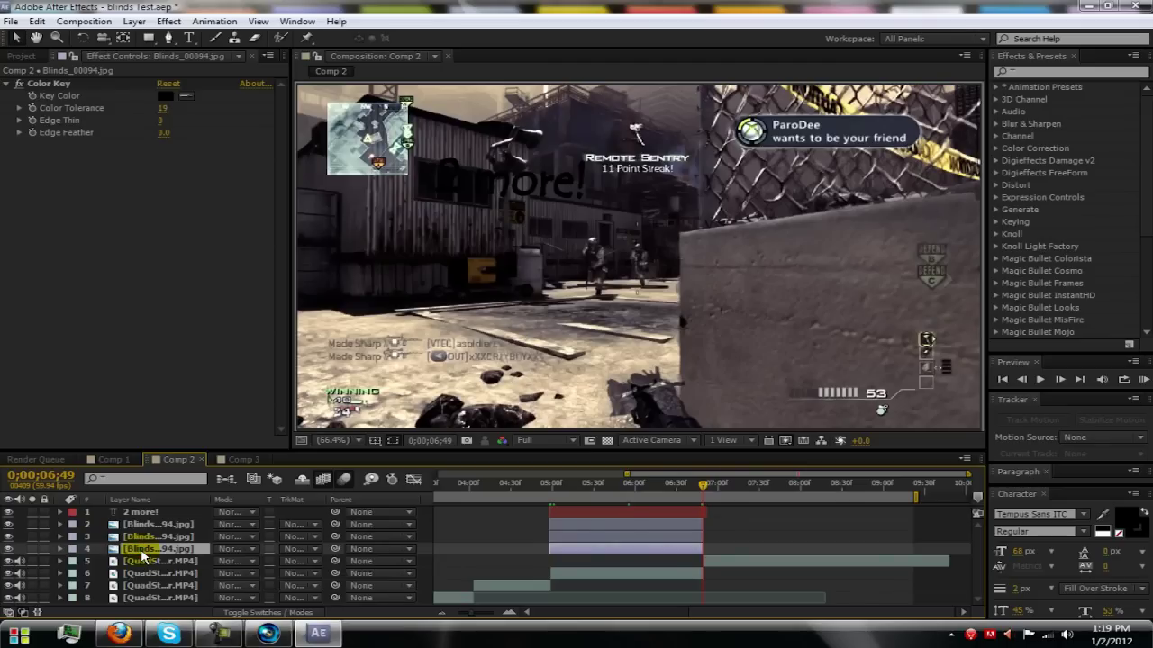
key(s)
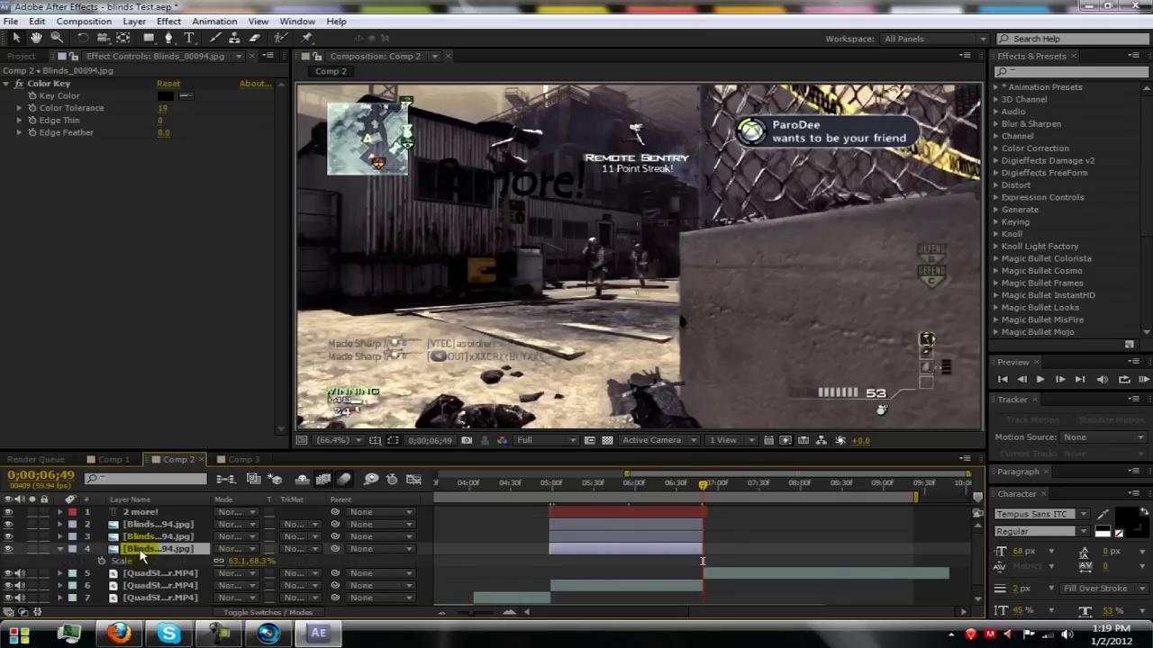
click(61, 550)
click(61, 550)
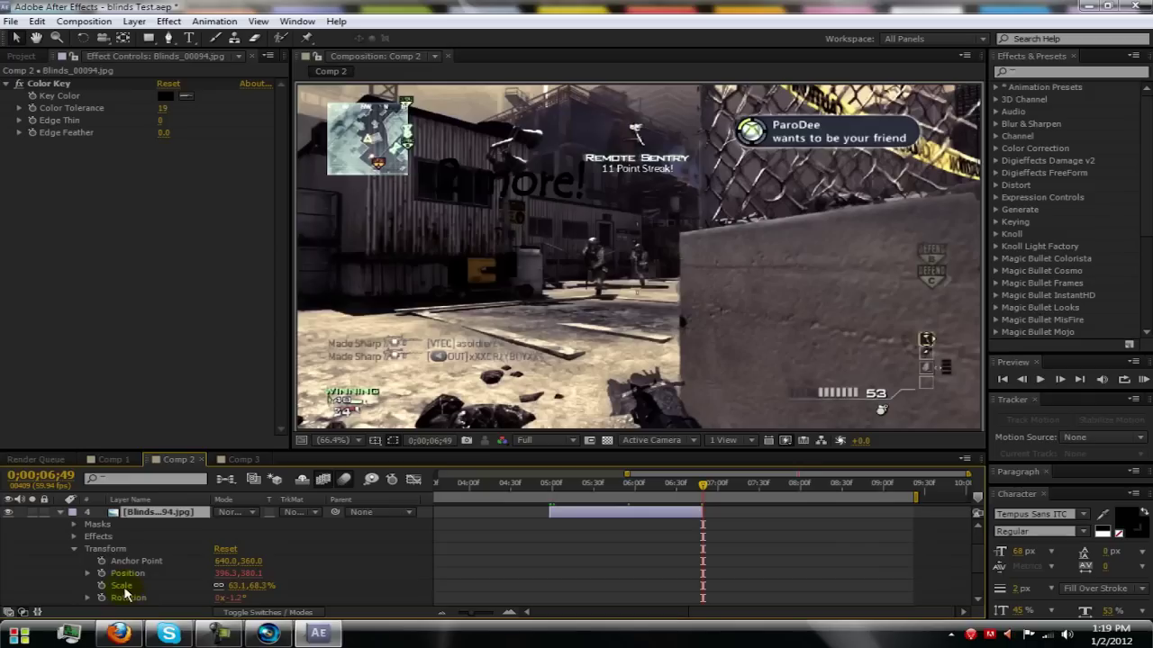
scroll(122, 591, down, 1)
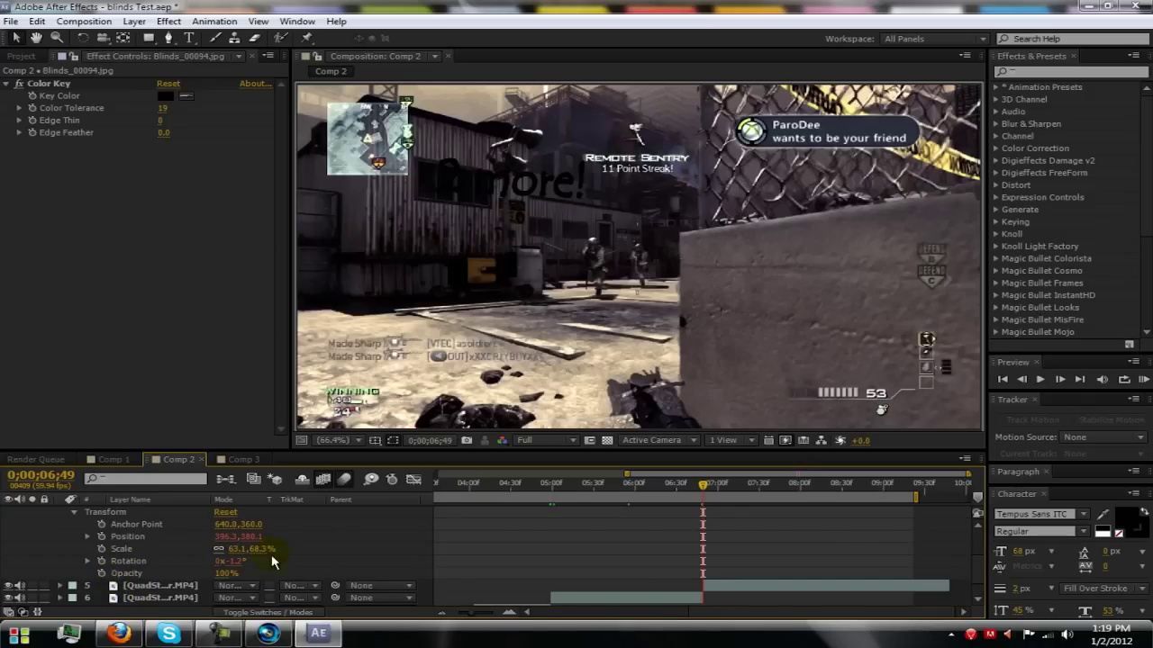
Check frames around the ending and trim the '2 more!' out-point to match the Blinds layers
click(1022, 379)
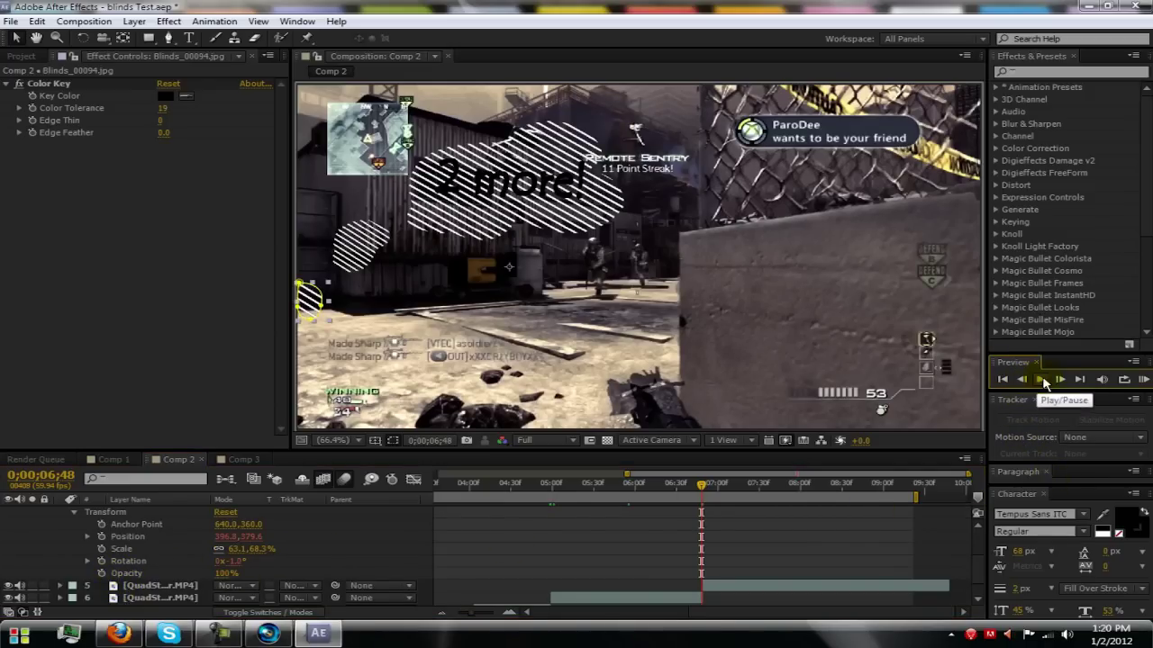
click(1038, 379)
click(1039, 379)
scroll(979, 567, up, 3)
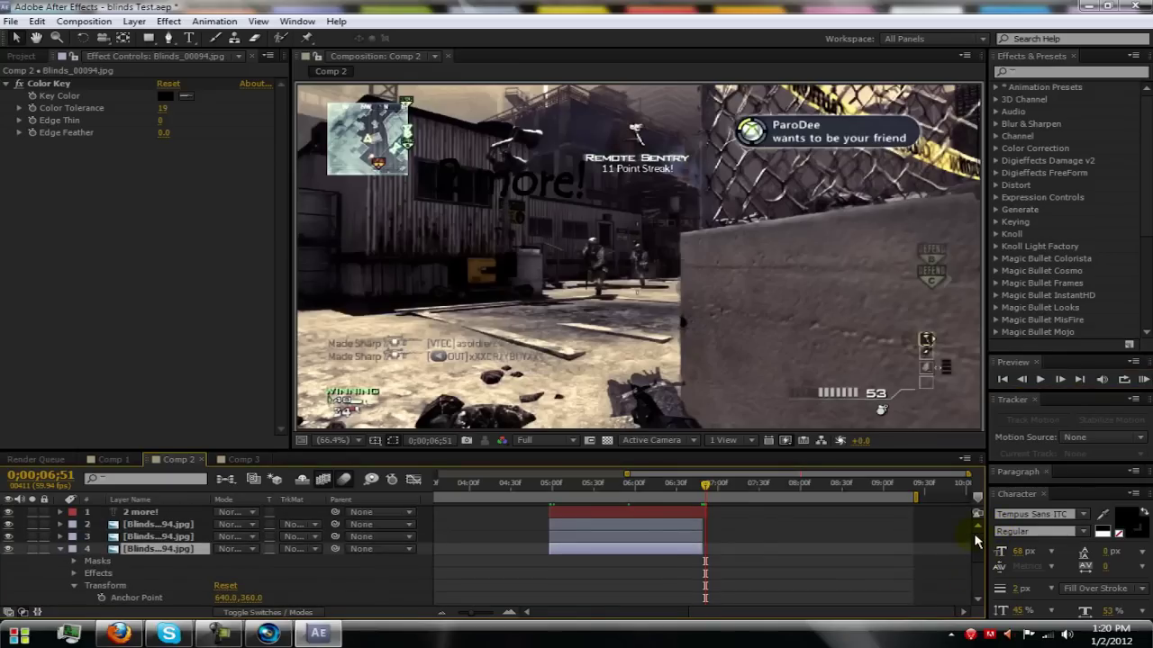
drag(711, 516, 703, 515)
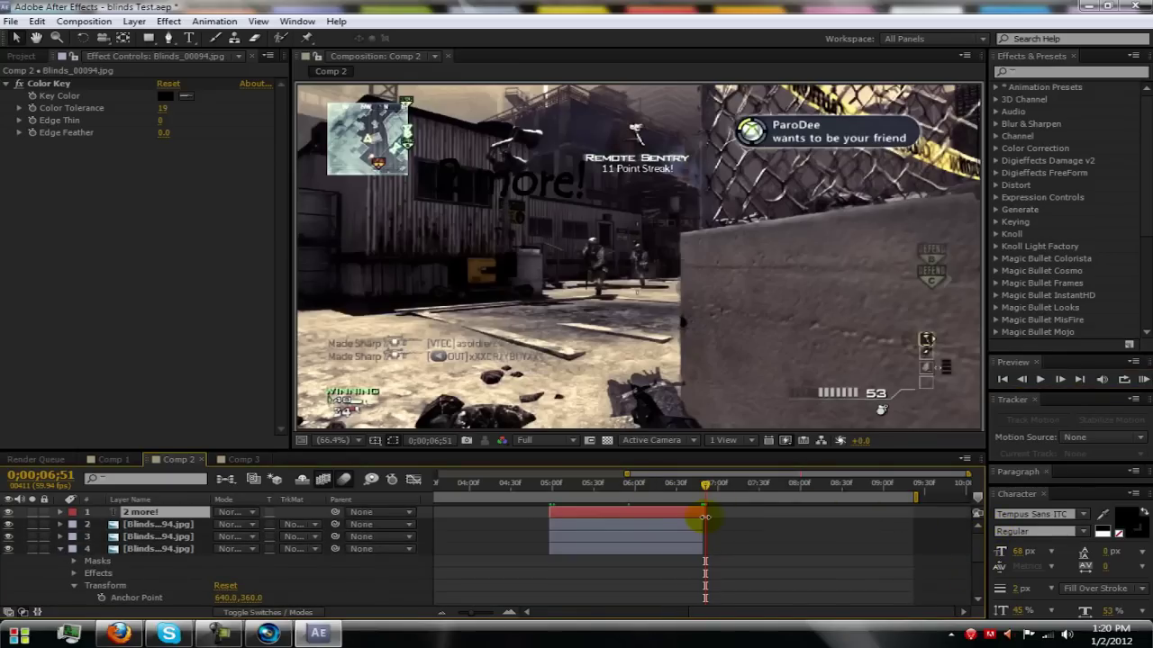
Step frame by frame around 0;00;04;59 to verify the '2 more!' layer's first frame
click(552, 484)
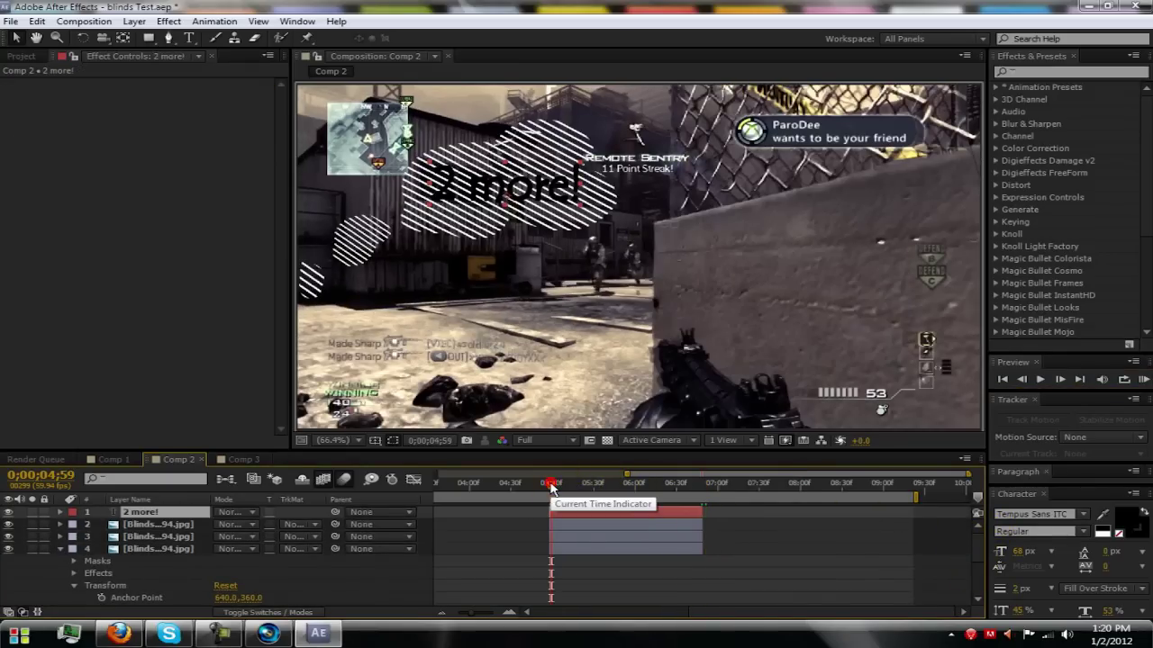
click(1021, 379)
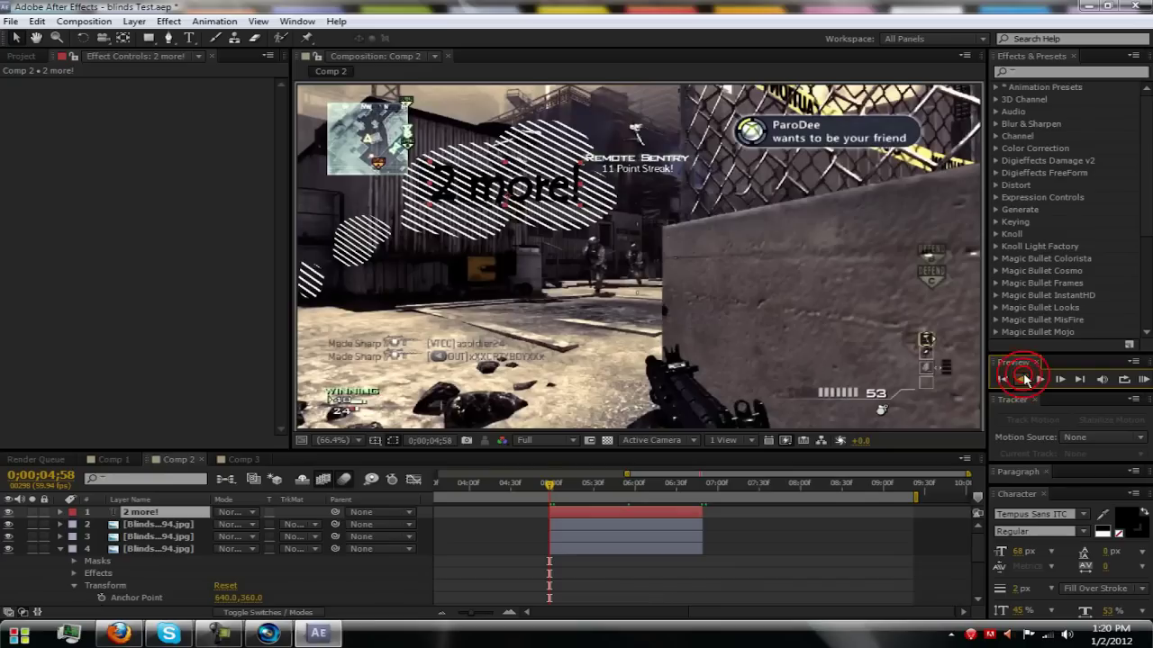
click(1021, 379)
click(1059, 379)
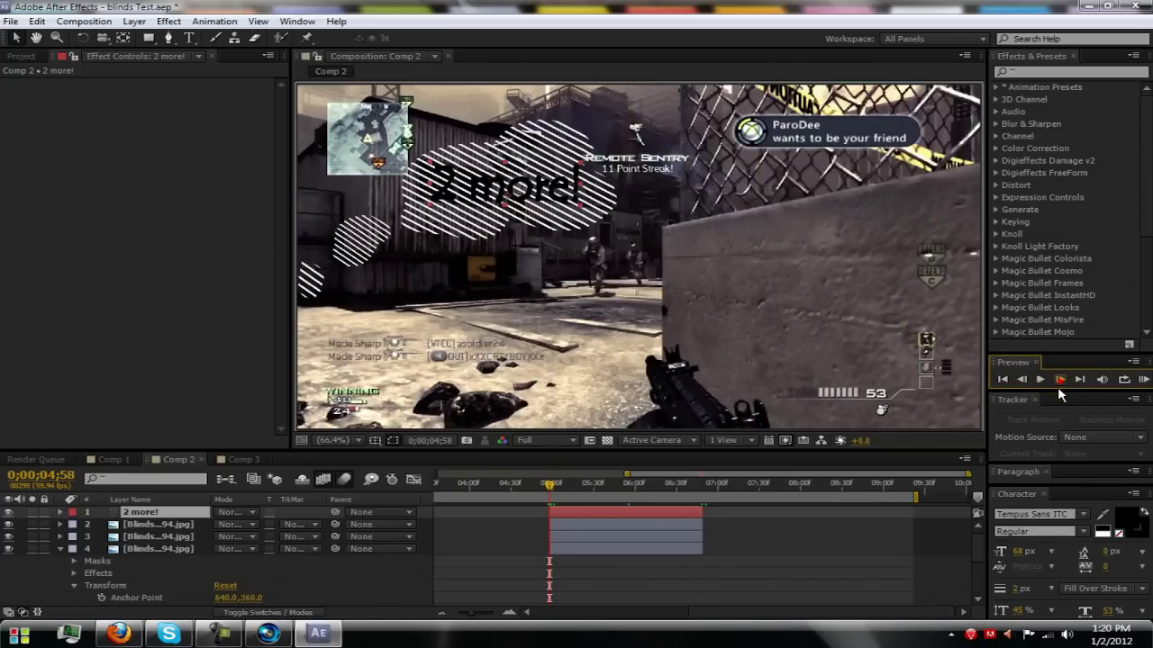
click(979, 547)
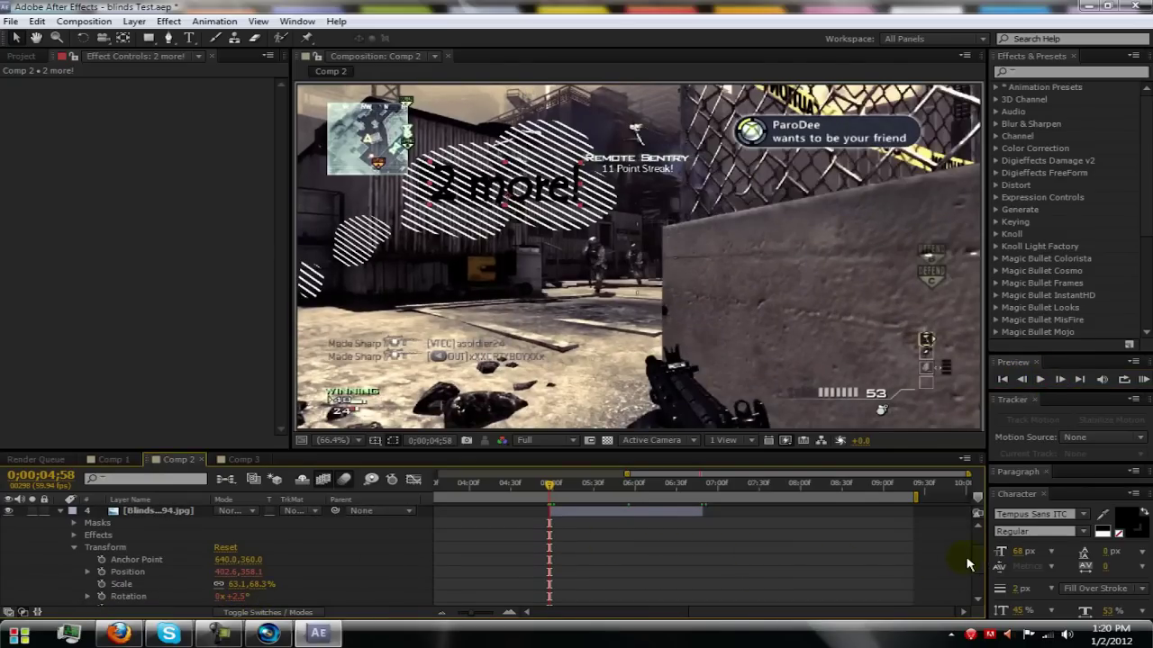
Set layer 4's Opacity to 1% and keyframe it at 0;00;04;58
scroll(968, 565, down, 2)
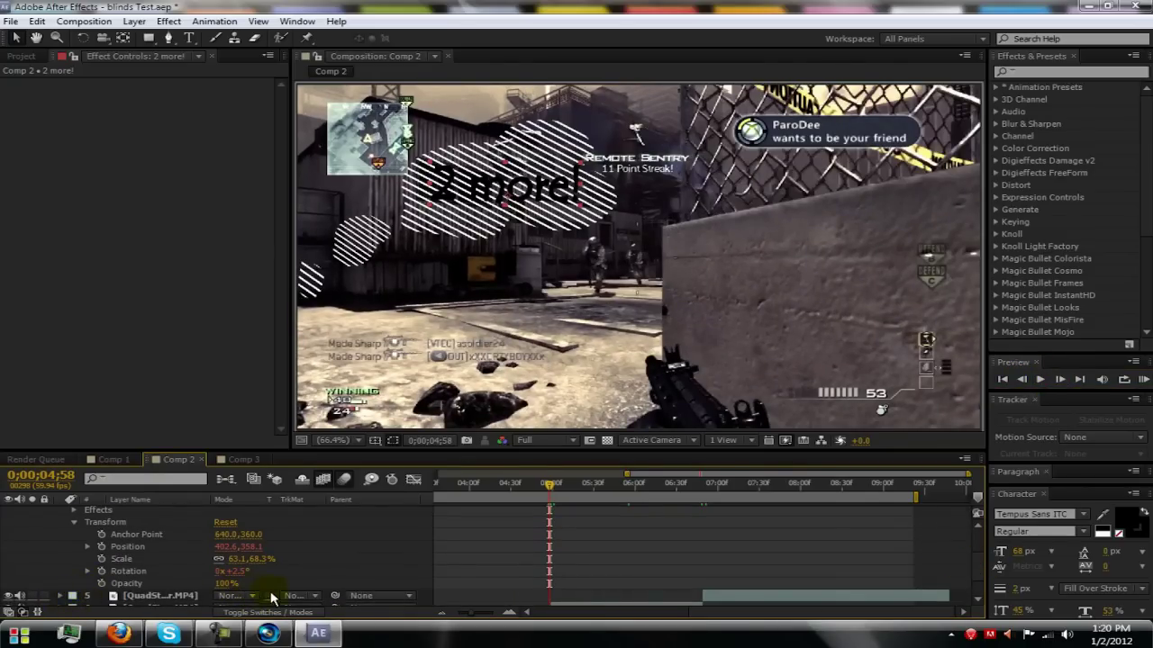
drag(221, 590, 215, 590)
click(106, 585)
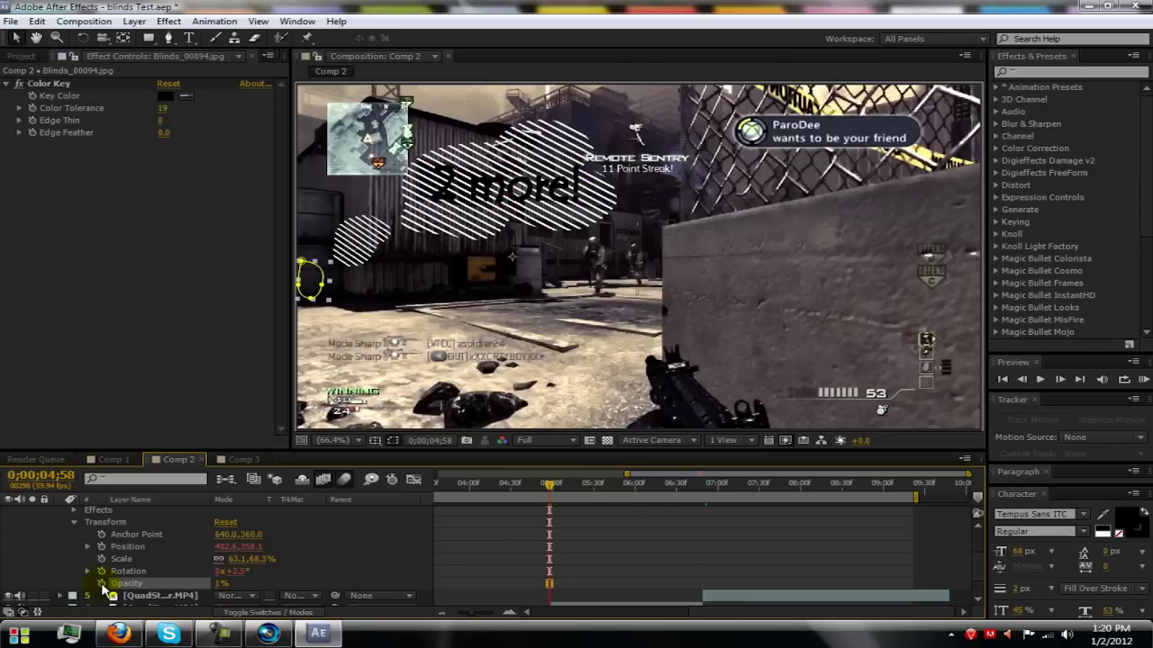
click(100, 585)
Advance to 0;00;05;08 and raise Opacity to 100%, completing the fade-in
click(1061, 381)
click(1061, 381)
click(1061, 381)
click(1061, 381)
click(1061, 381)
click(1061, 381)
click(1061, 381)
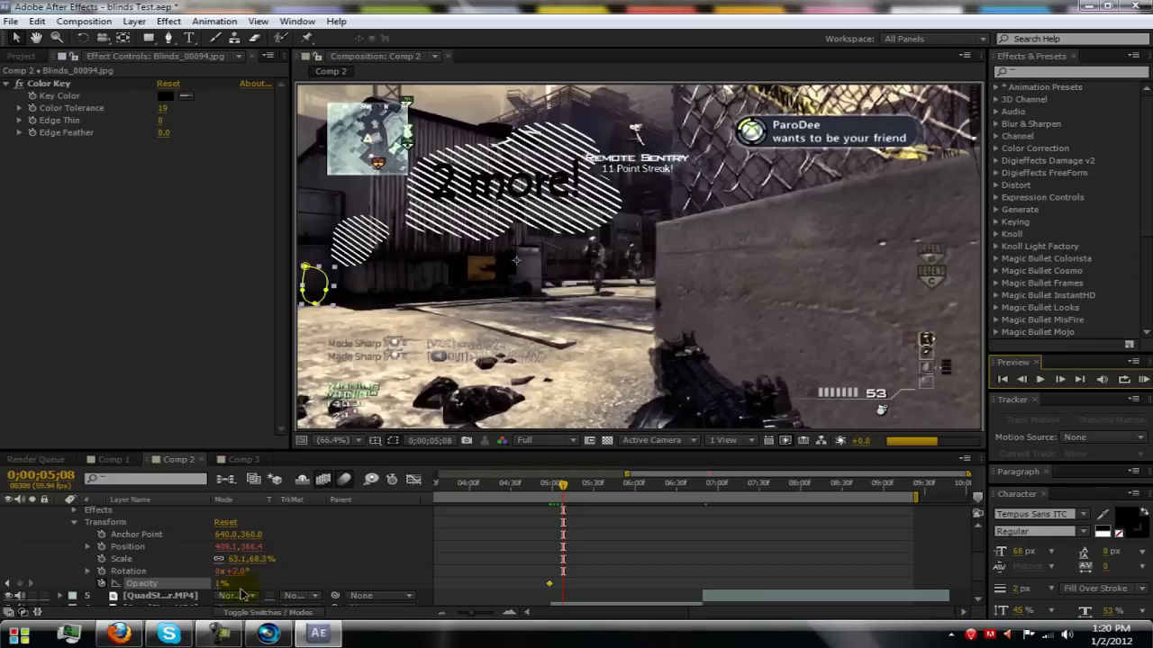
drag(220, 586, 408, 597)
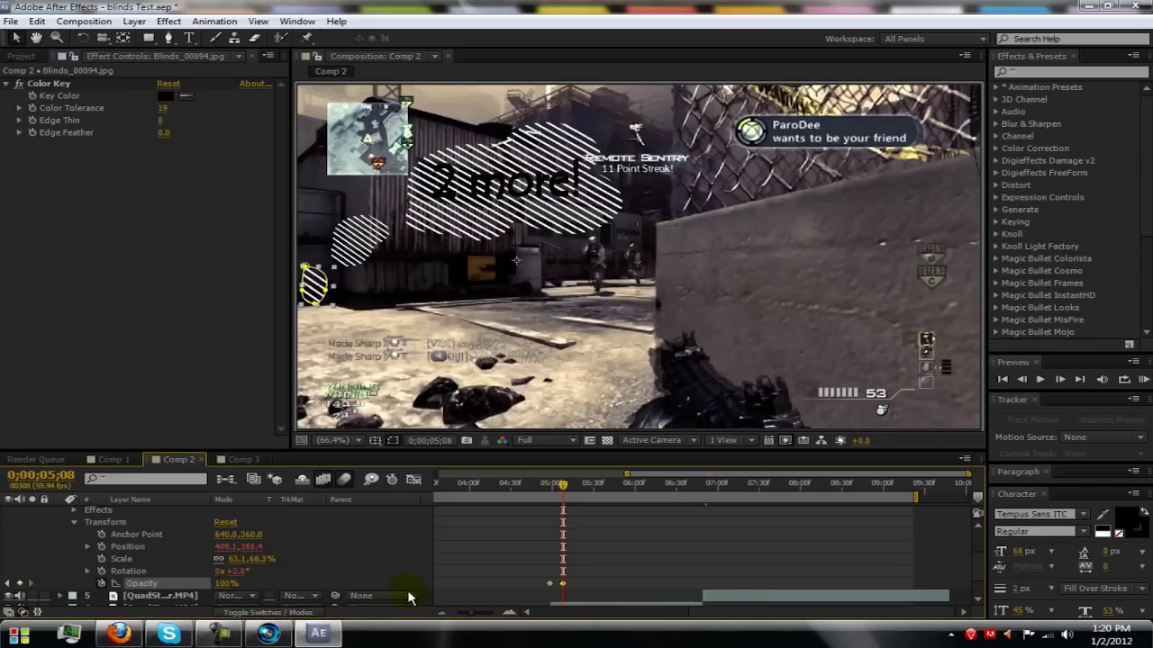
drag(563, 486, 697, 486)
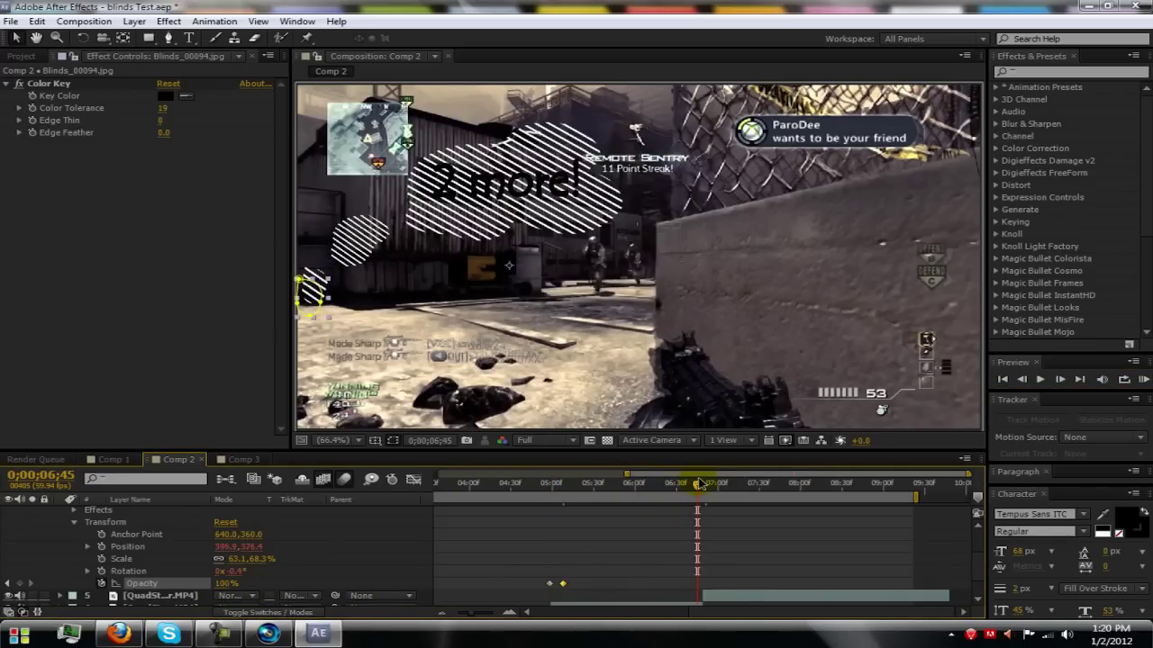
click(1058, 380)
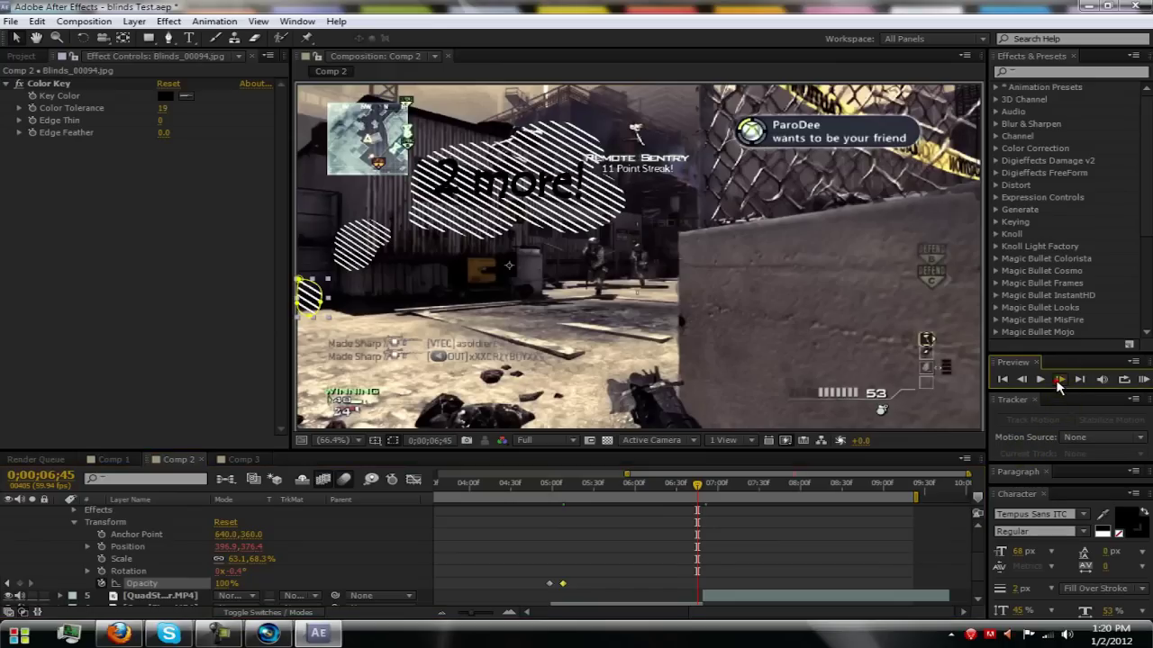
Add a 100% Opacity keyframe on layer 4 at 0;00;06;38 and preview the ending
click(1059, 379)
click(1058, 380)
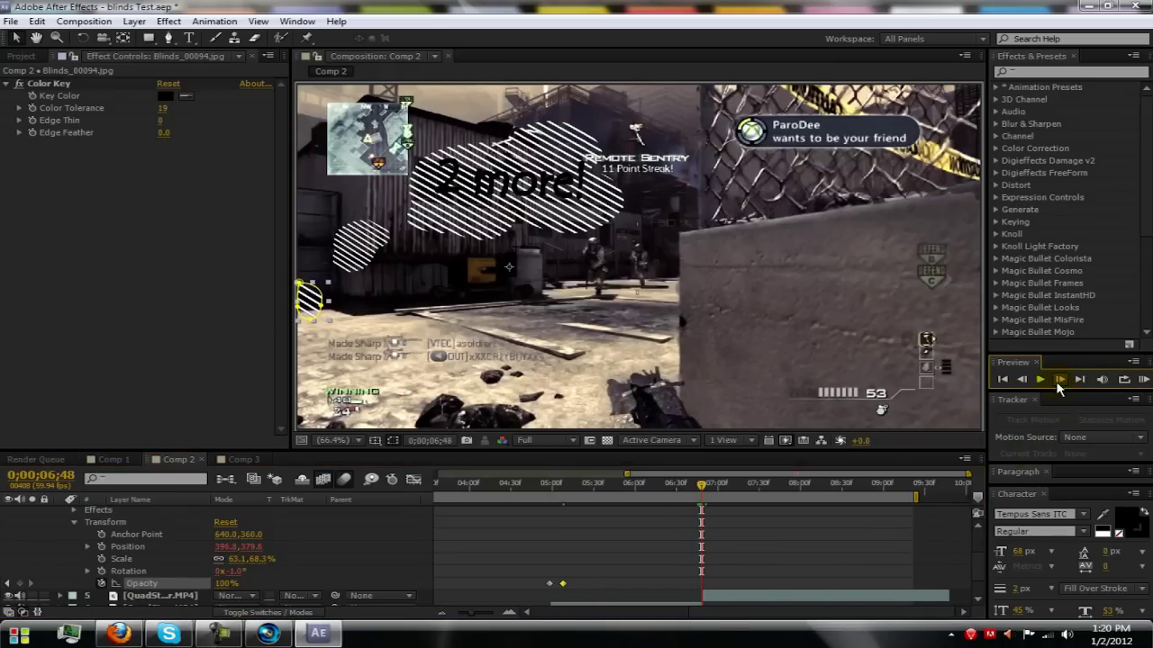
click(1058, 379)
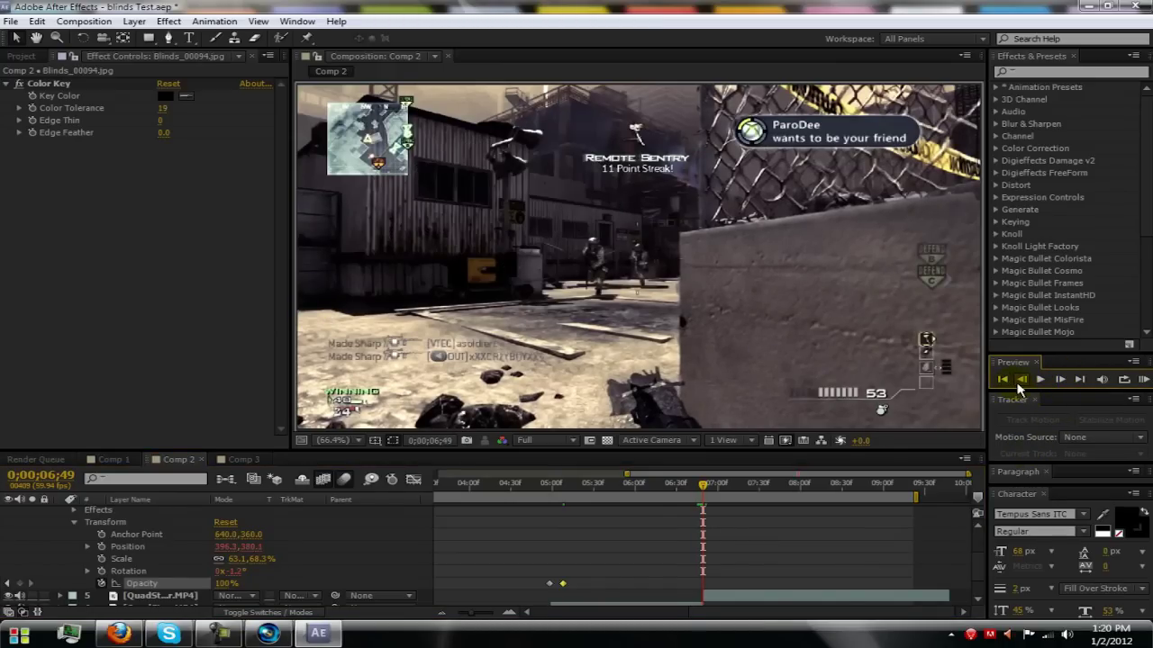
click(1020, 381)
click(1019, 381)
click(1019, 382)
click(1020, 381)
click(1020, 382)
click(1019, 381)
click(1019, 382)
click(1020, 382)
click(1020, 382)
click(1019, 382)
click(1020, 382)
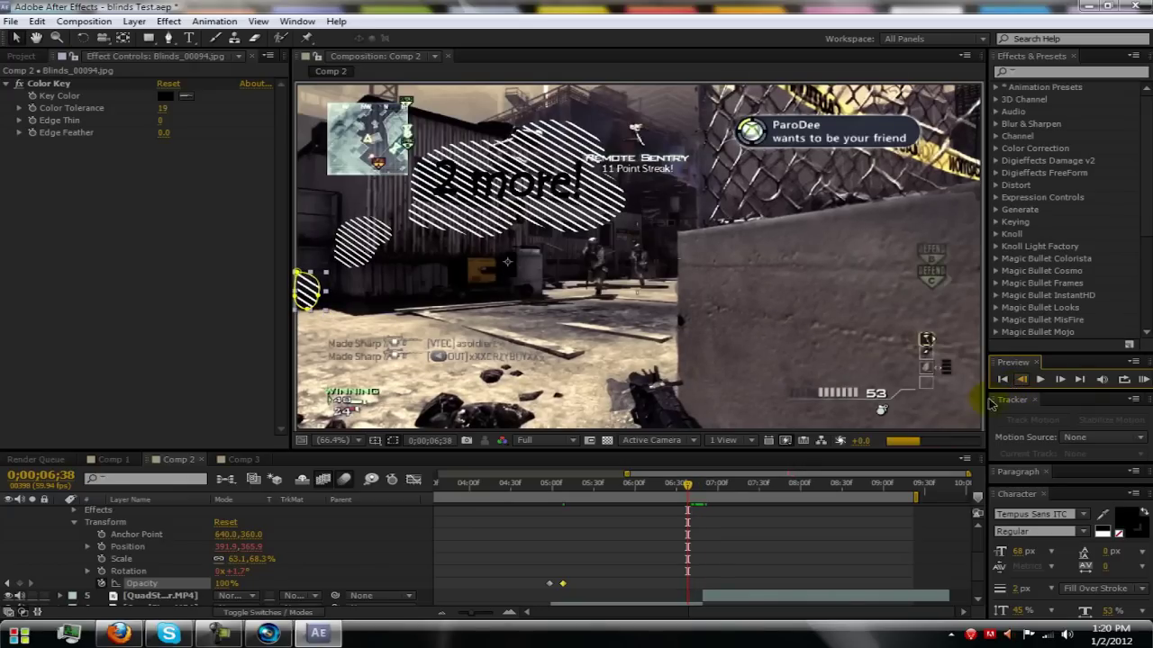
click(18, 583)
click(1059, 382)
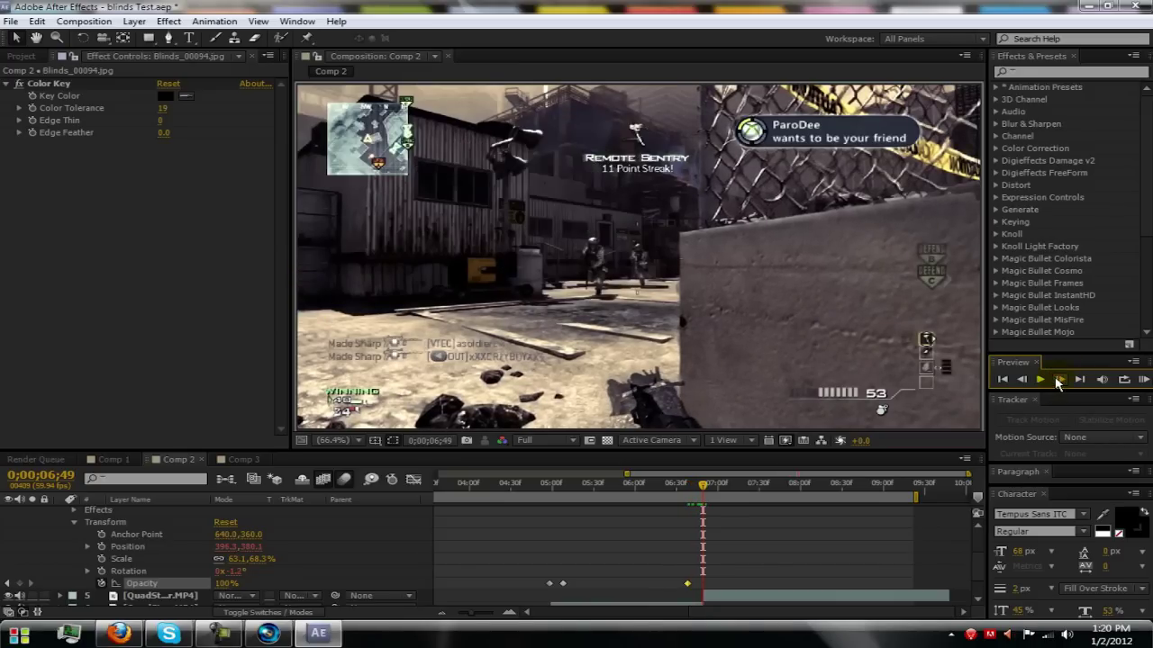
Set layer 4's Opacity to 0 at 0;00;06;49, select its Opacity keyframes, and collapse it
click(223, 584)
text(0)
key(Return)
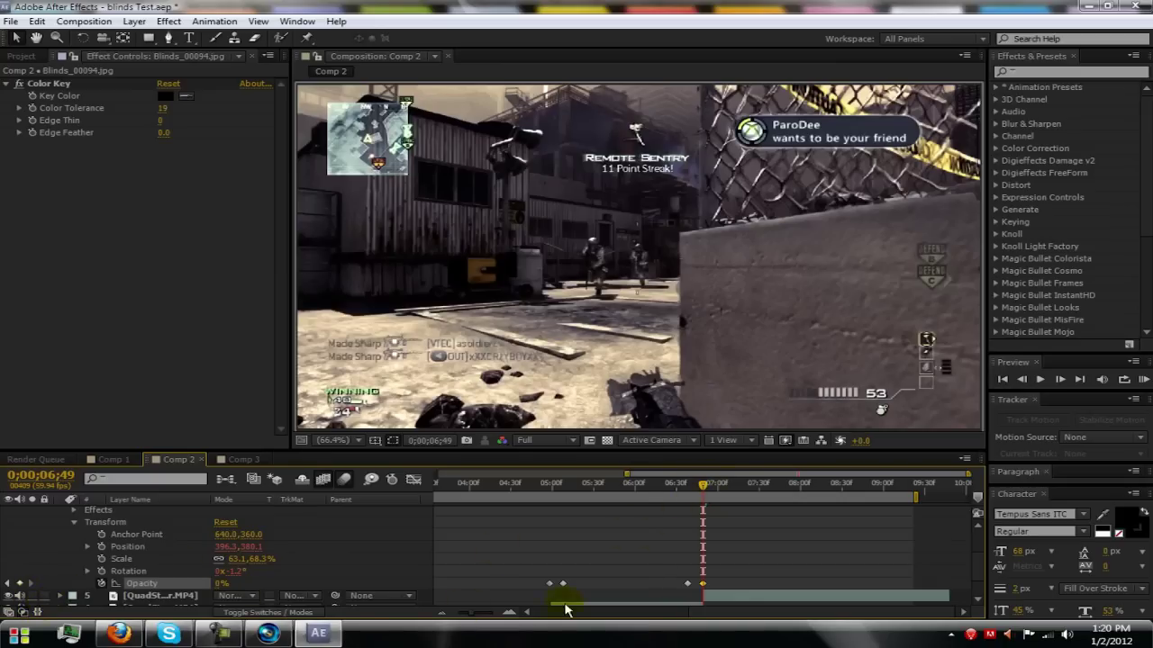
drag(717, 590, 512, 585)
scroll(86, 546, up, 2)
click(60, 527)
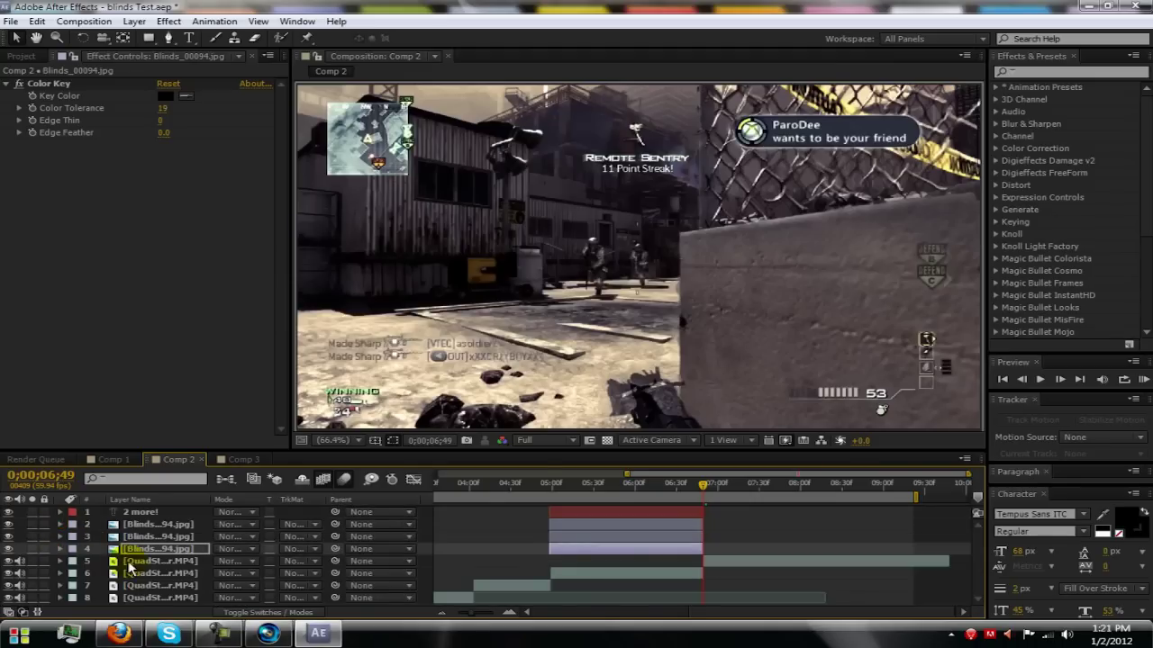
Expand Blinds layer 3 to inspect its properties, then collapse it
click(137, 537)
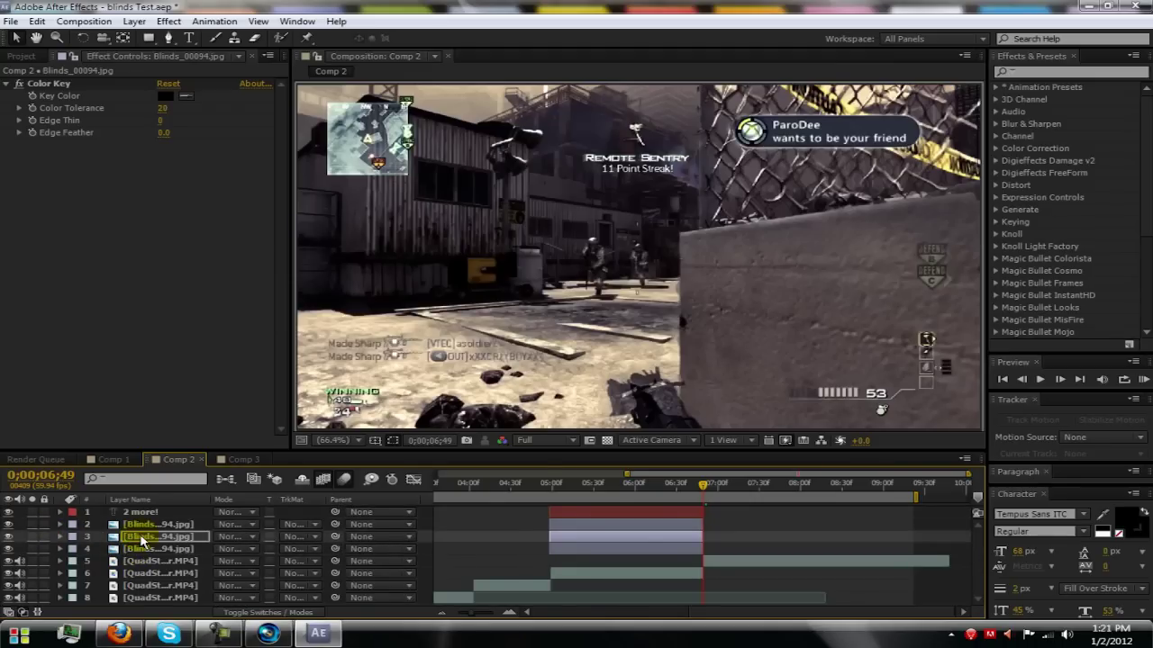
click(60, 536)
scroll(114, 586, down, 2)
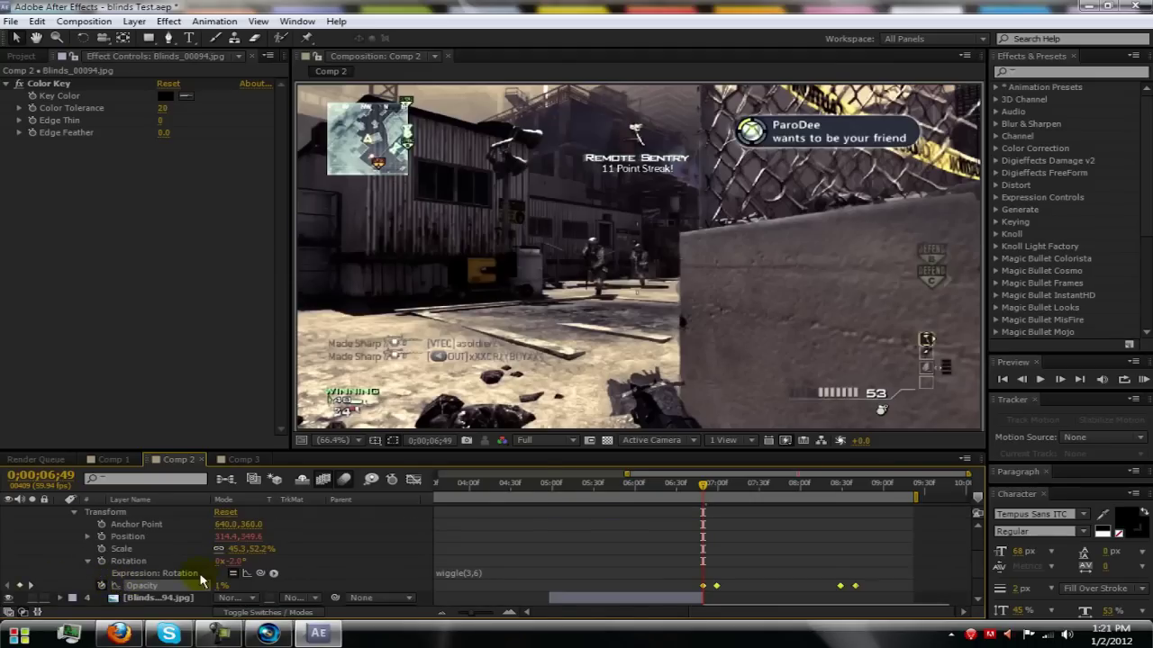
scroll(81, 541, up, 3)
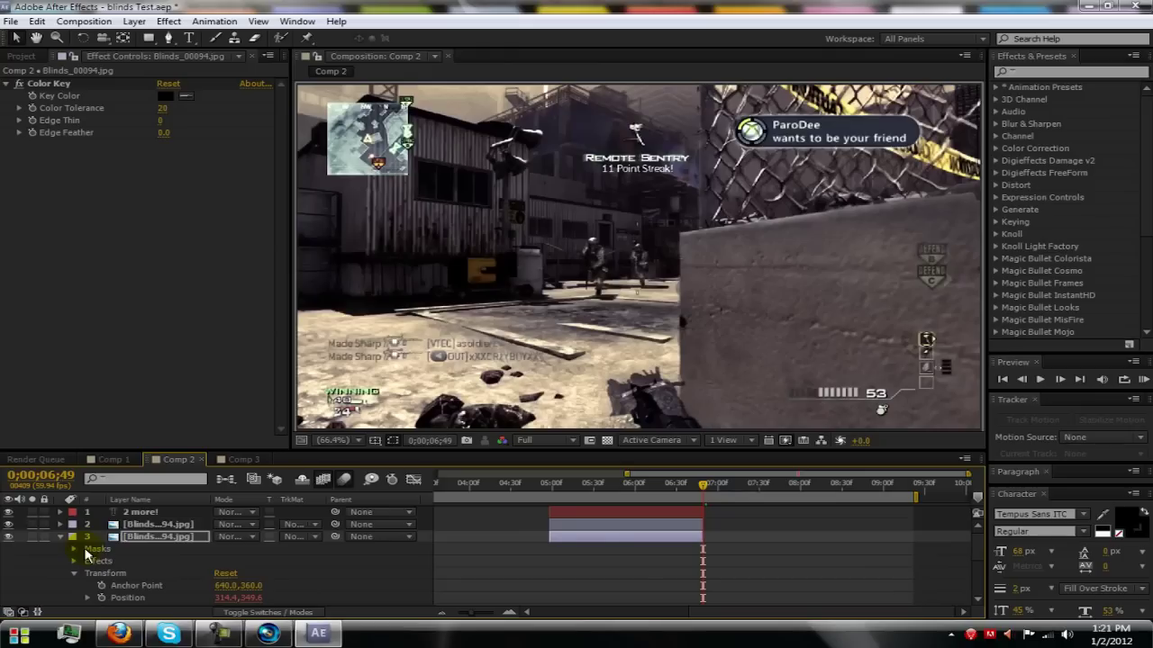
click(60, 537)
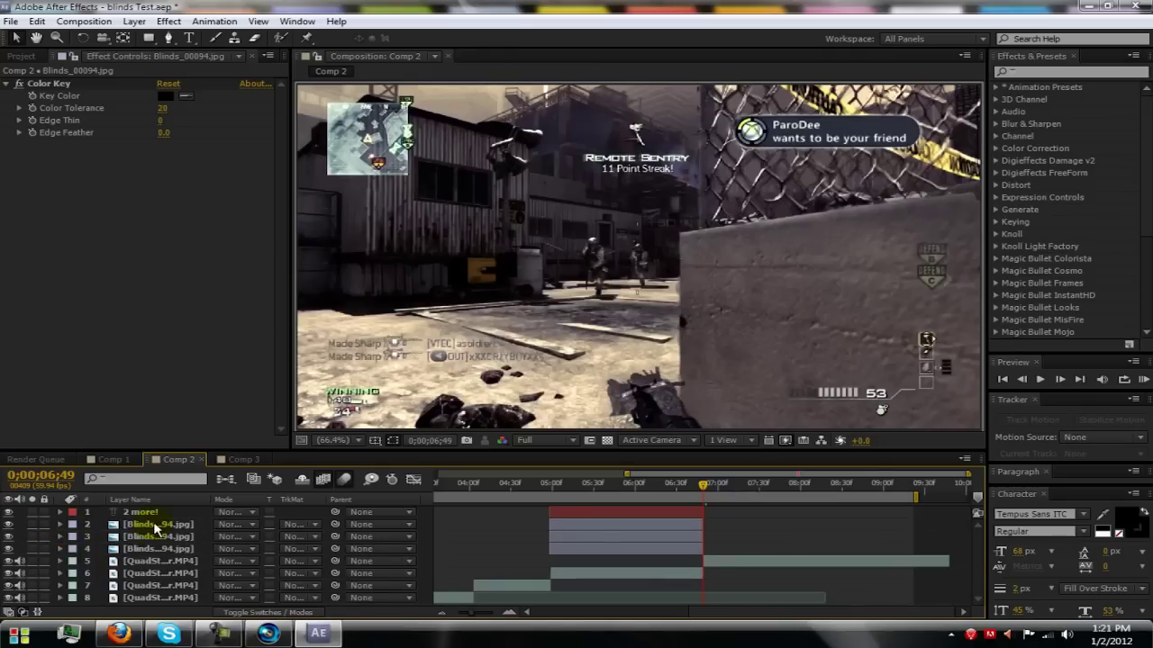
Position Blinds layer 2's Opacity keyframes so it fades out to 0%
click(155, 525)
click(142, 513)
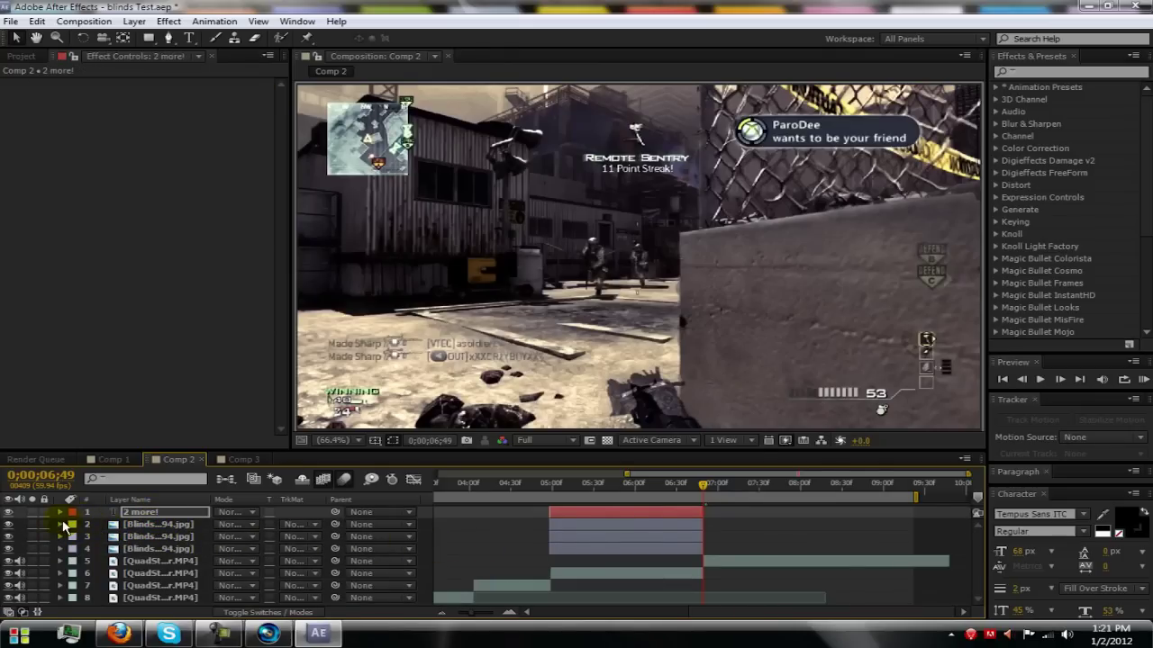
click(61, 525)
scroll(701, 599, down, 3)
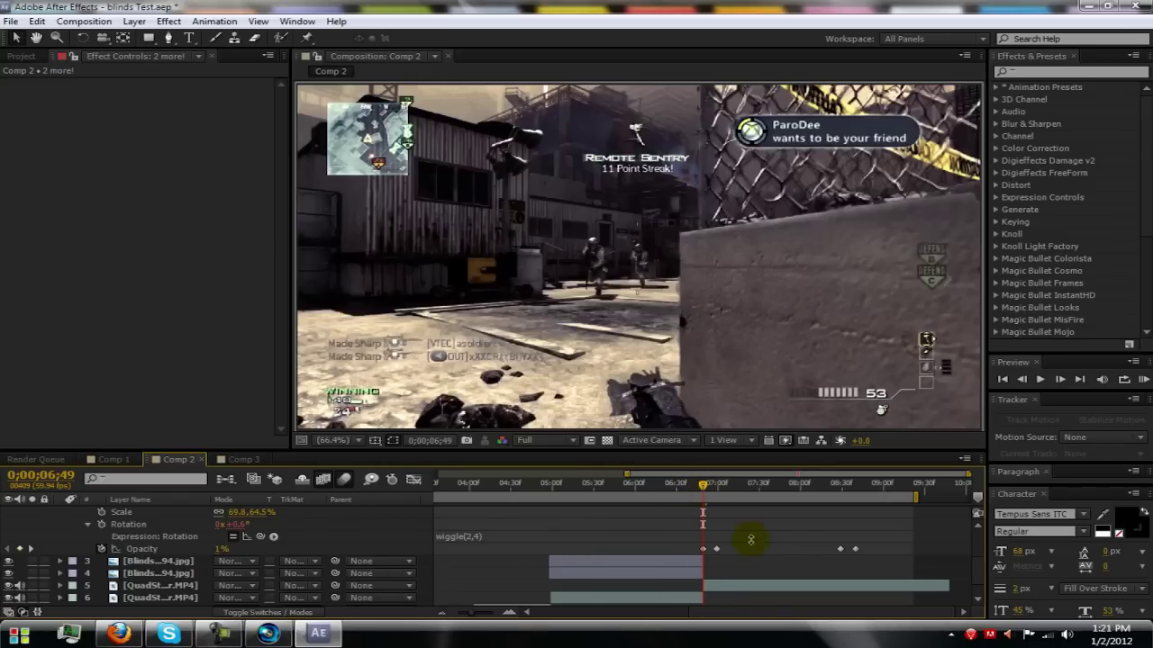
drag(869, 558, 550, 560)
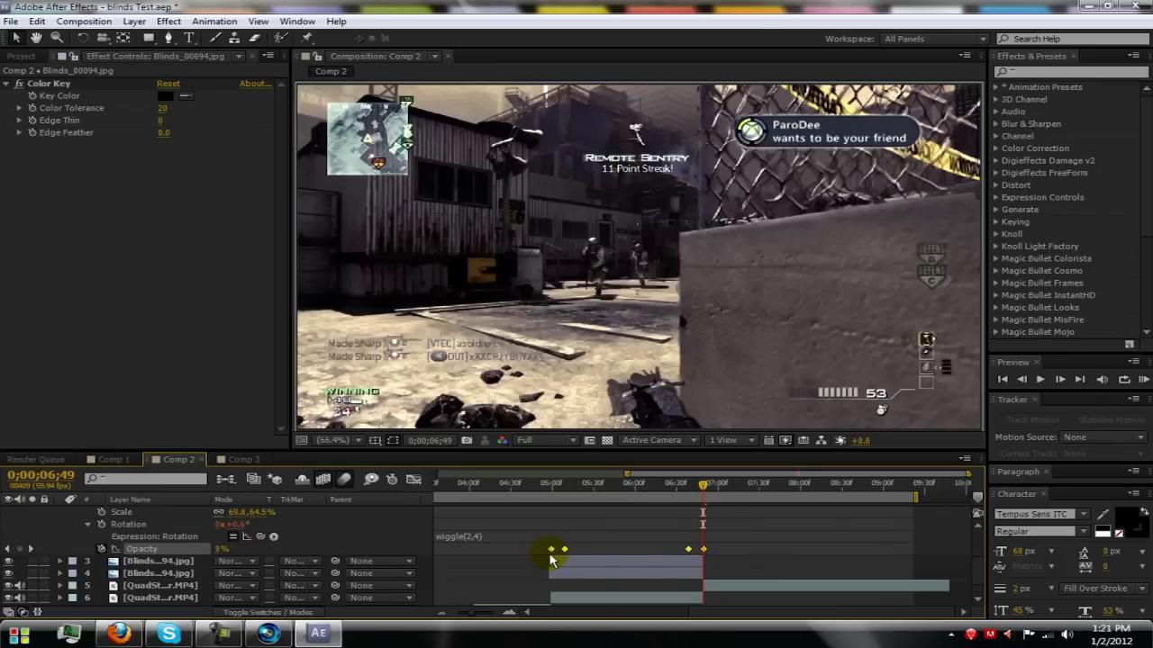
drag(552, 556, 548, 553)
scroll(90, 540, up, 3)
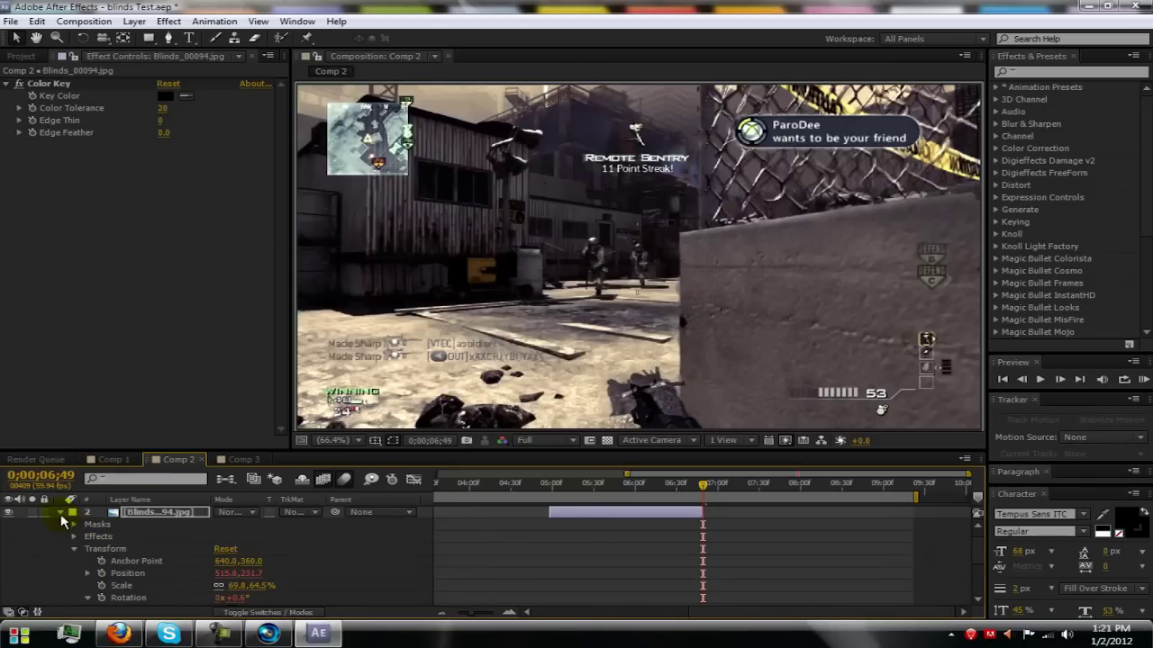
click(62, 513)
Delete the stray Opacity keyframe on '2 more!' and select its remaining fade keyframes
click(61, 512)
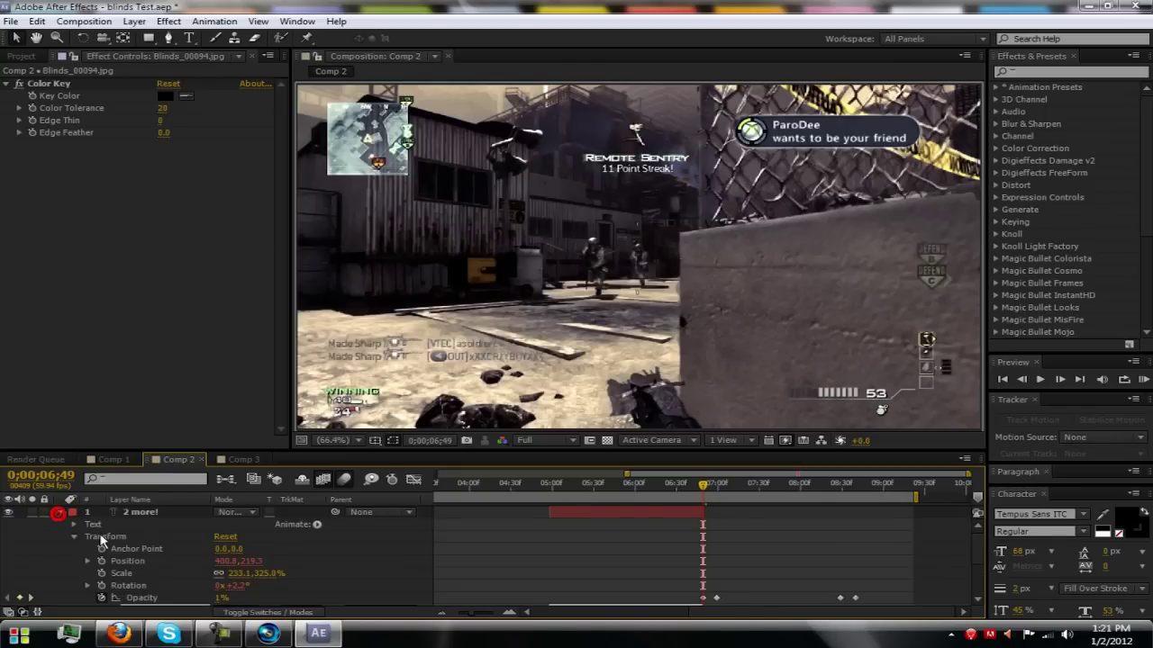
click(703, 599)
key(Delete)
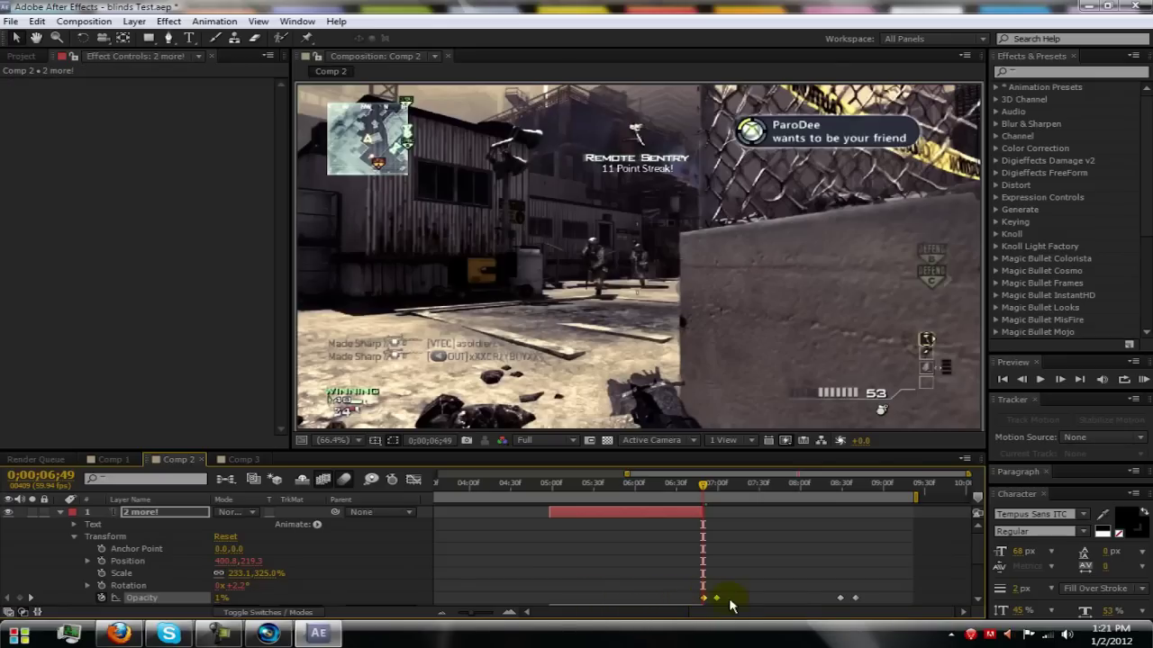
drag(870, 608, 547, 605)
click(58, 513)
Give Blinds layer 3 the same four Opacity fade keyframes as layer 4
click(81, 537)
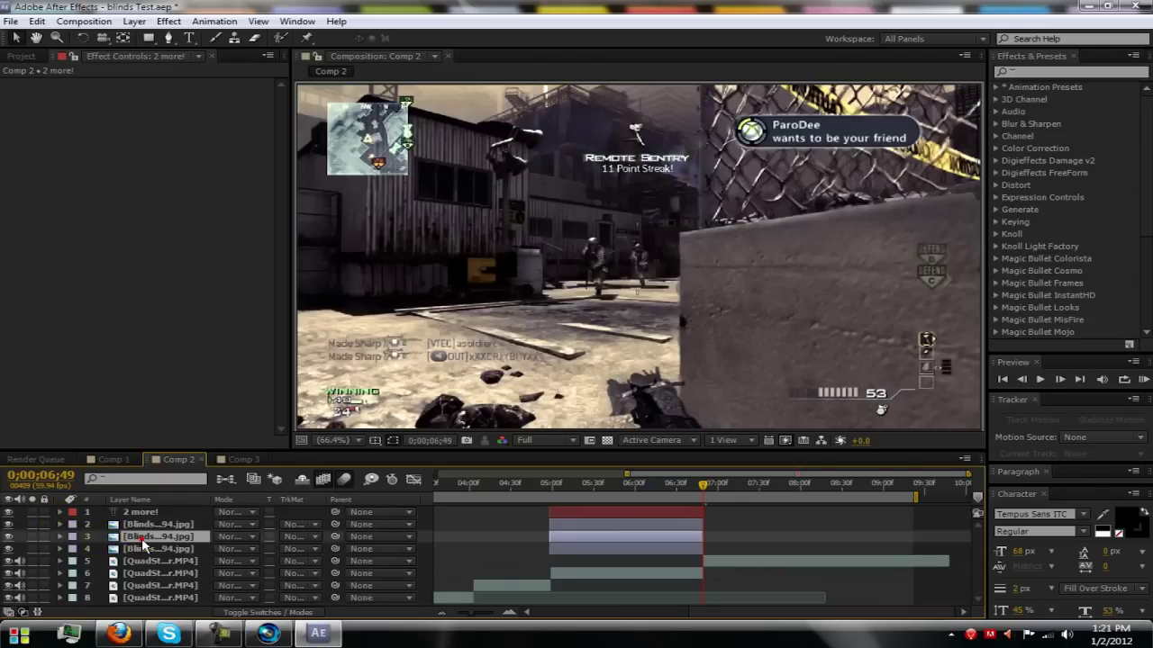
click(60, 538)
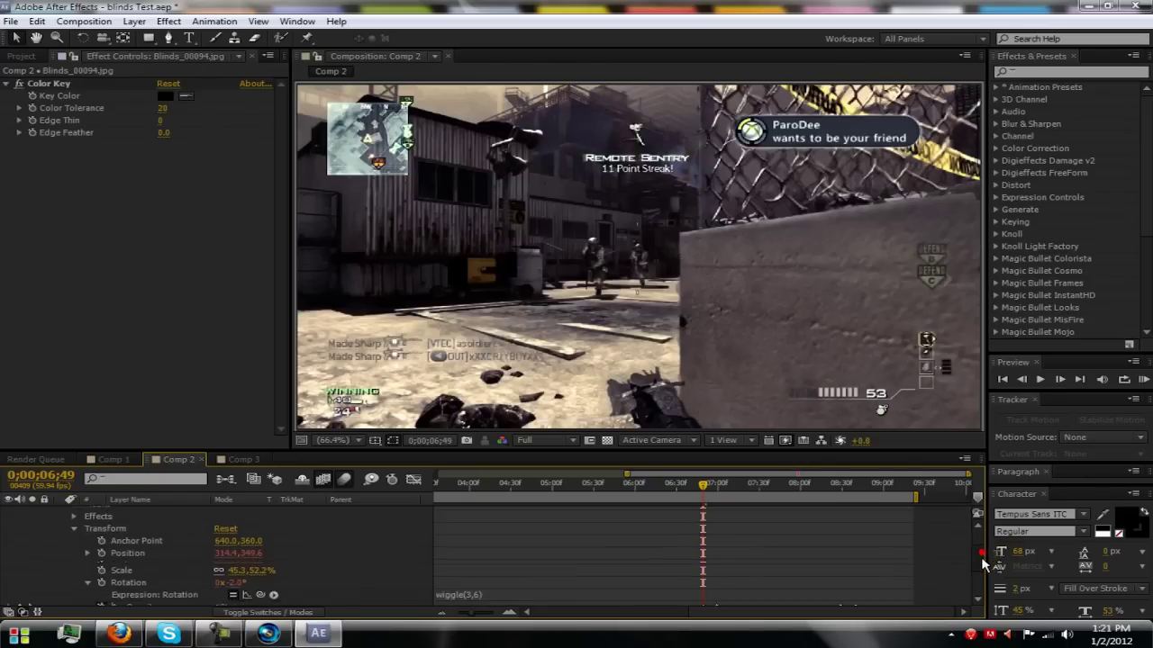
scroll(668, 599, down, 3)
drag(879, 562, 554, 569)
scroll(99, 555, up, 3)
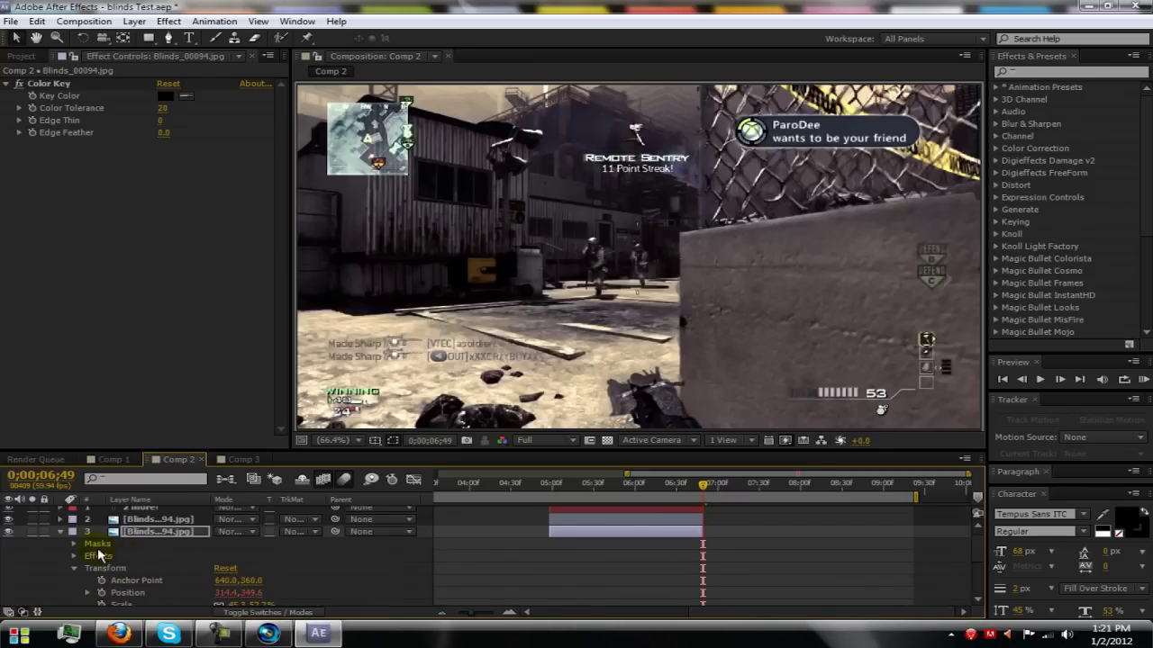
click(60, 531)
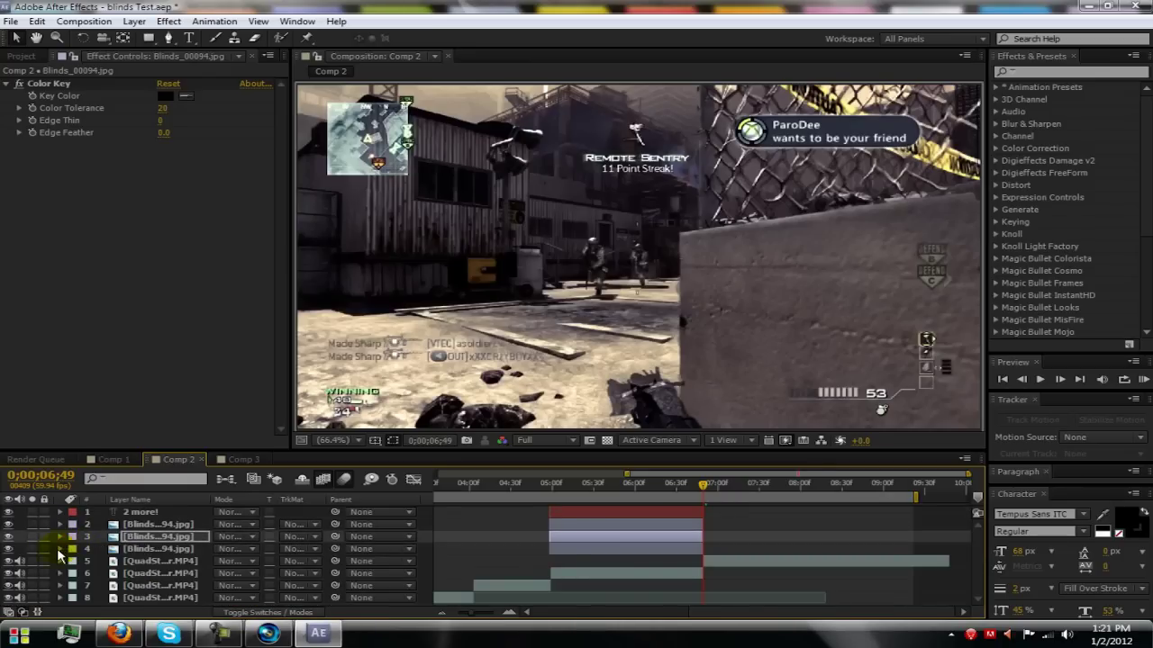
Review layer 4's properties, collapse it, and move the time back before the effect
click(60, 544)
scroll(64, 554, down, 1)
scroll(551, 576, down, 2)
scroll(117, 515, up, 3)
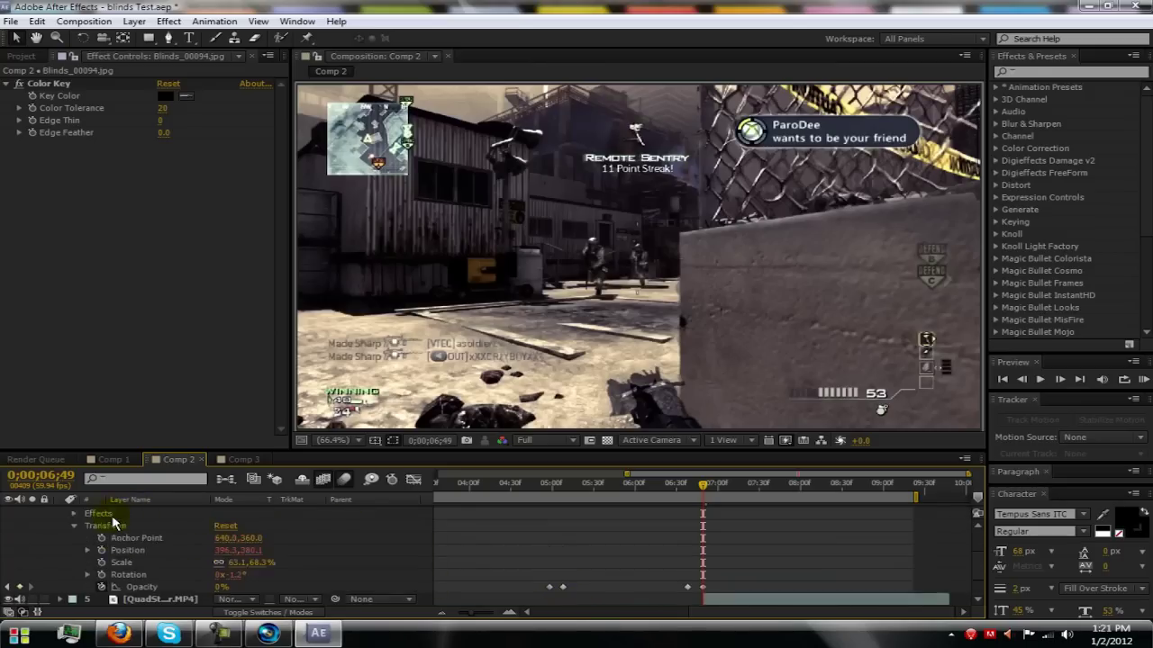
click(60, 527)
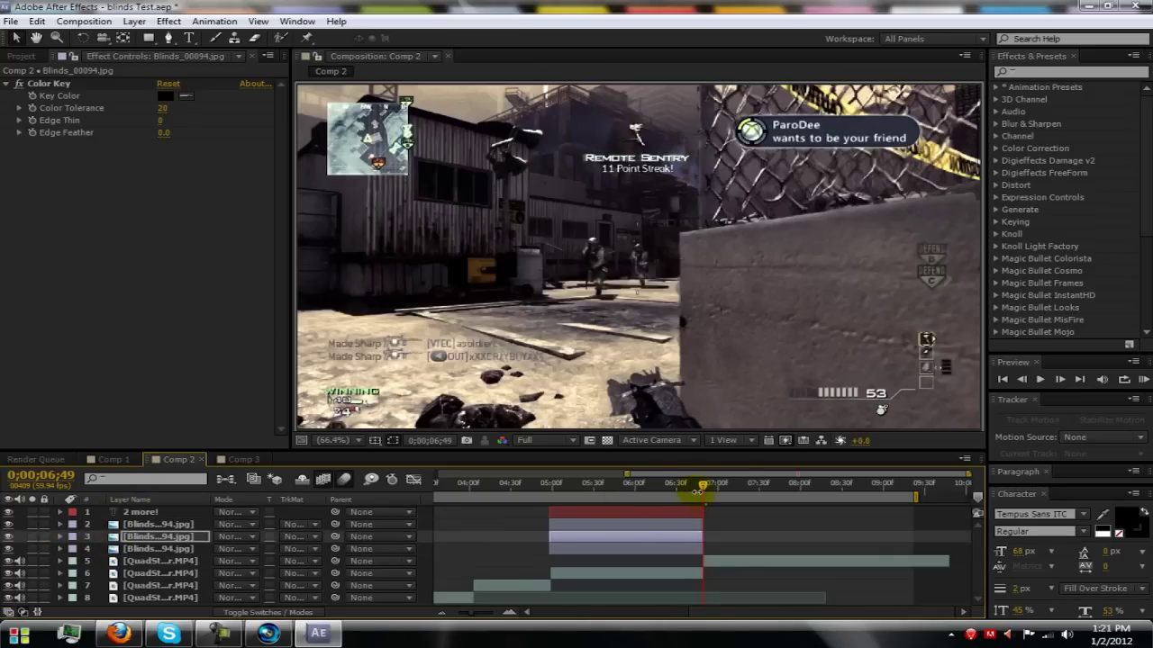
drag(703, 486, 538, 490)
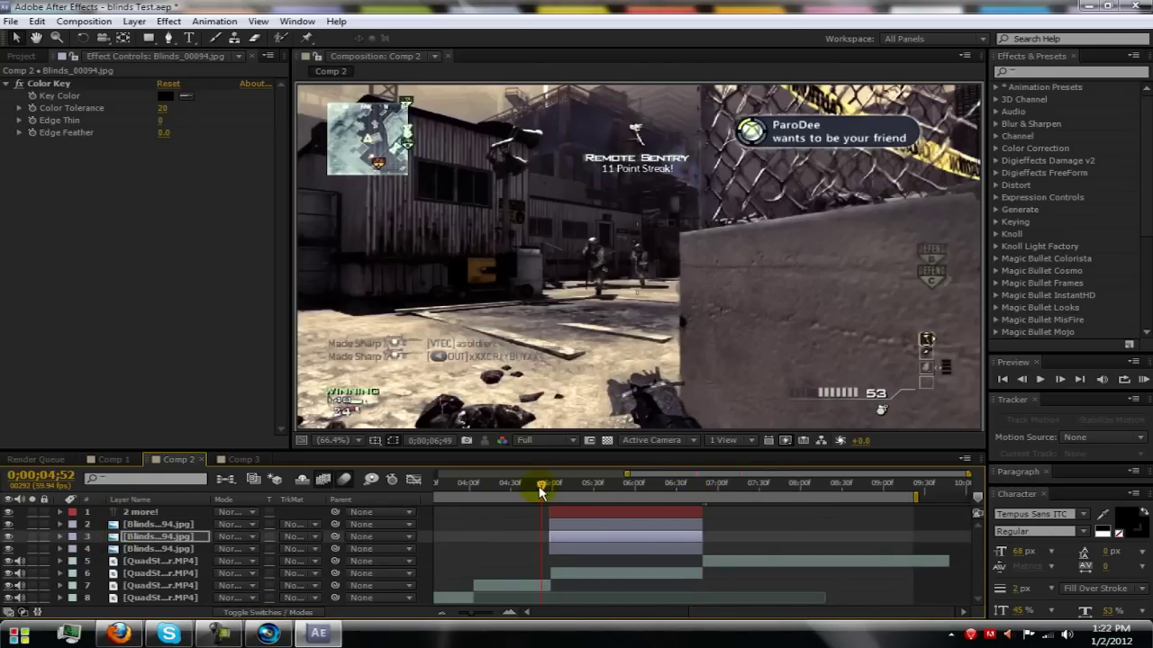
Run RAM Preview of Comp 2 twice, then park the playhead at 0;00;05;37
click(1144, 380)
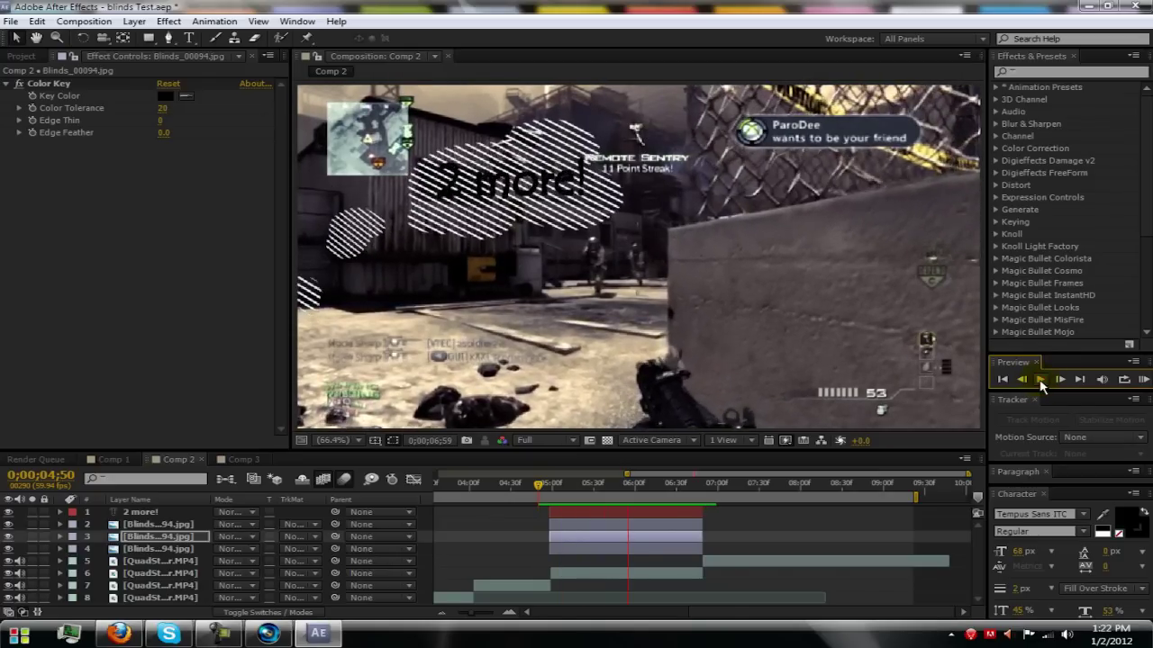
click(1041, 381)
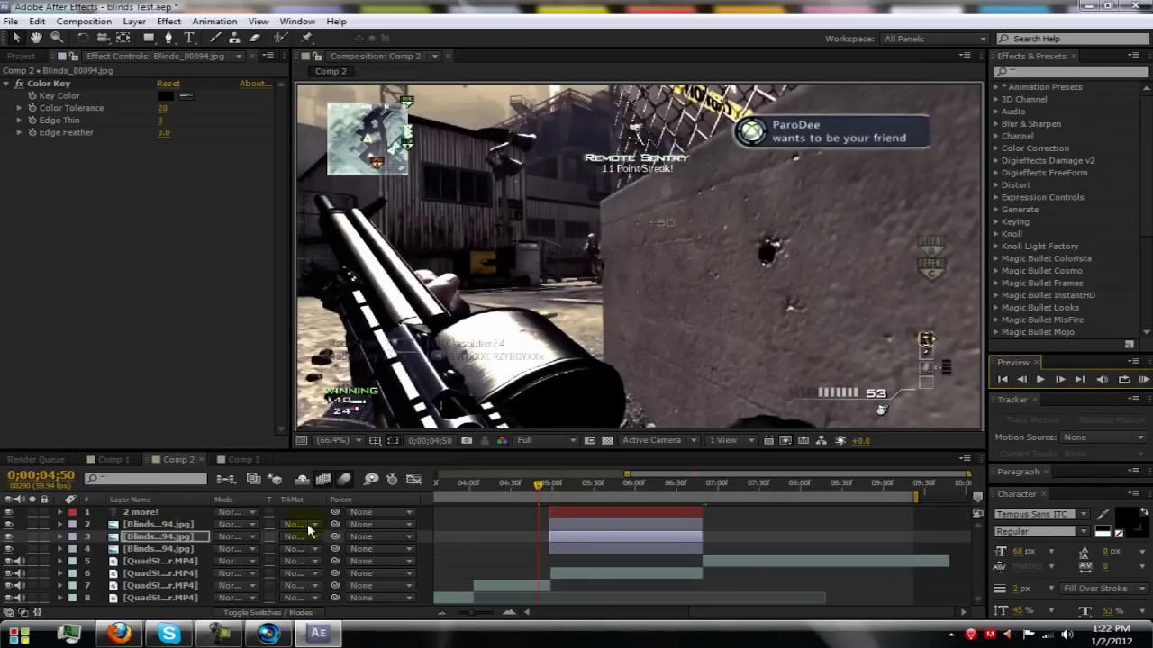
click(1143, 380)
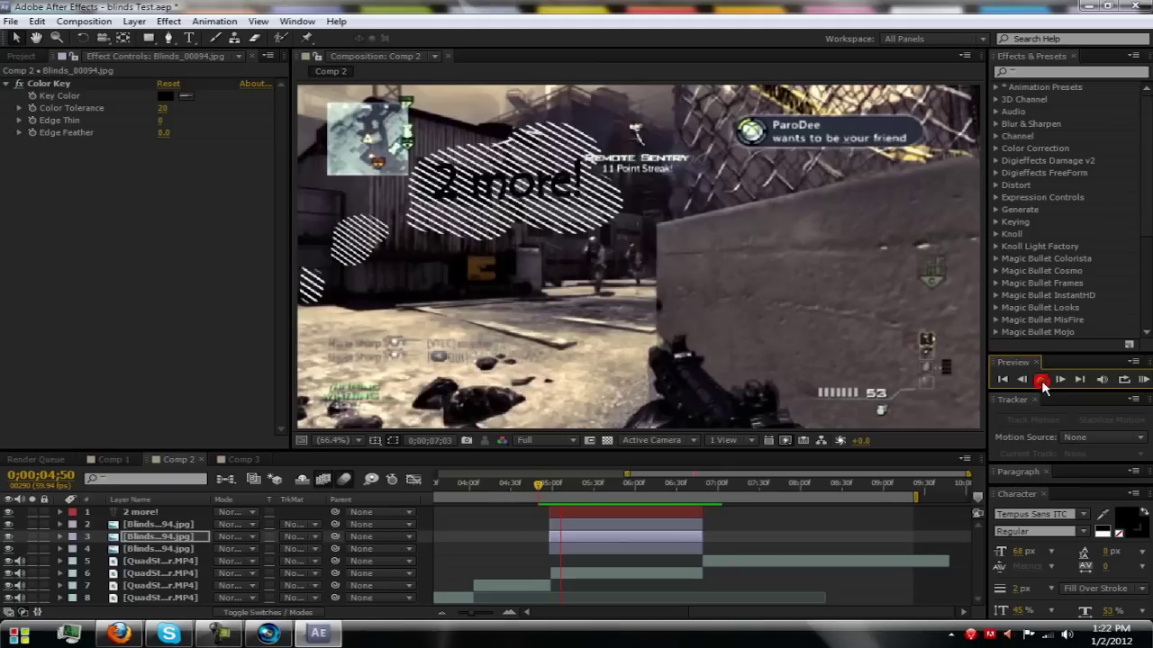
click(1041, 379)
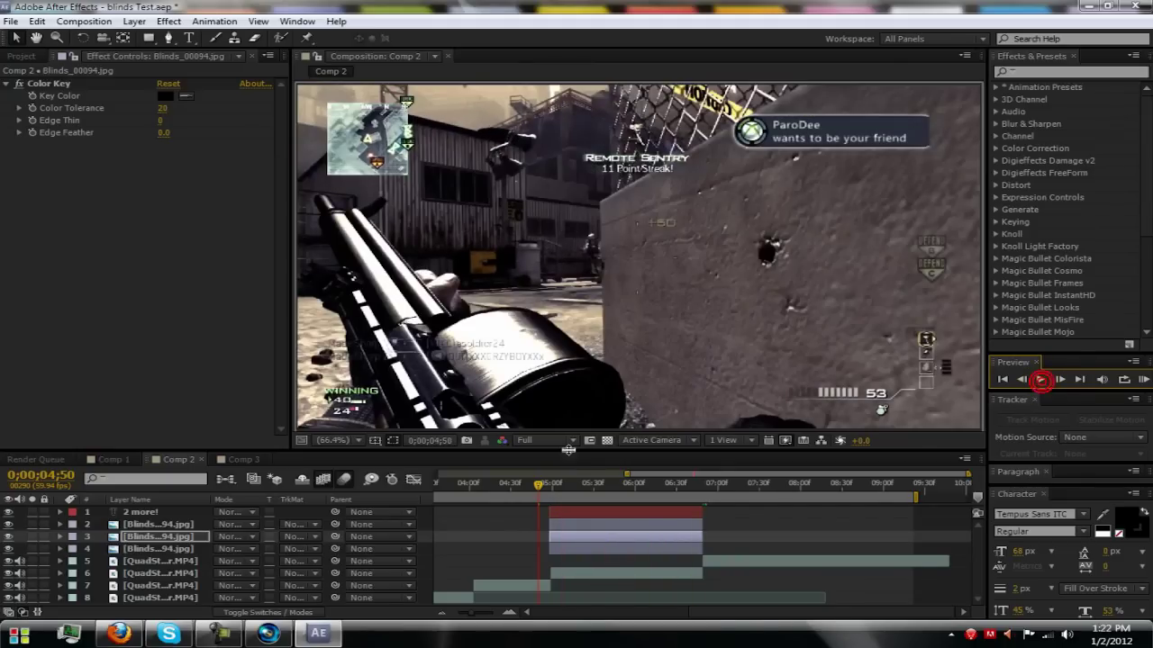
drag(537, 489, 604, 489)
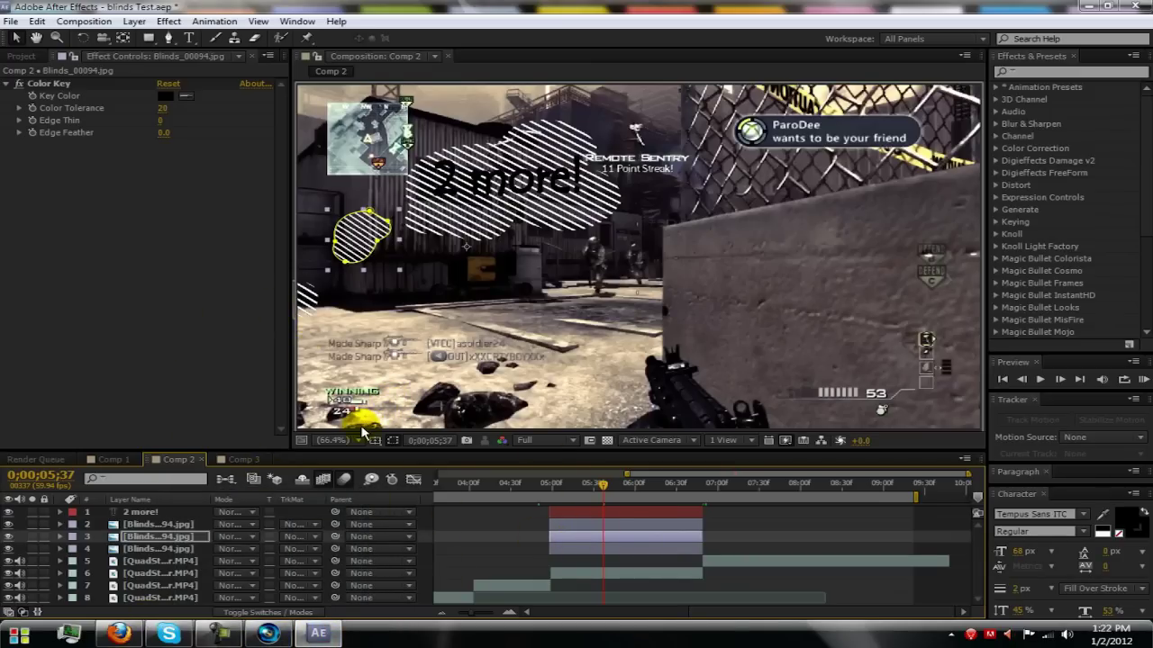
Queue Comp 2 for rendering with AVI as the output format
key(ctrl+m)
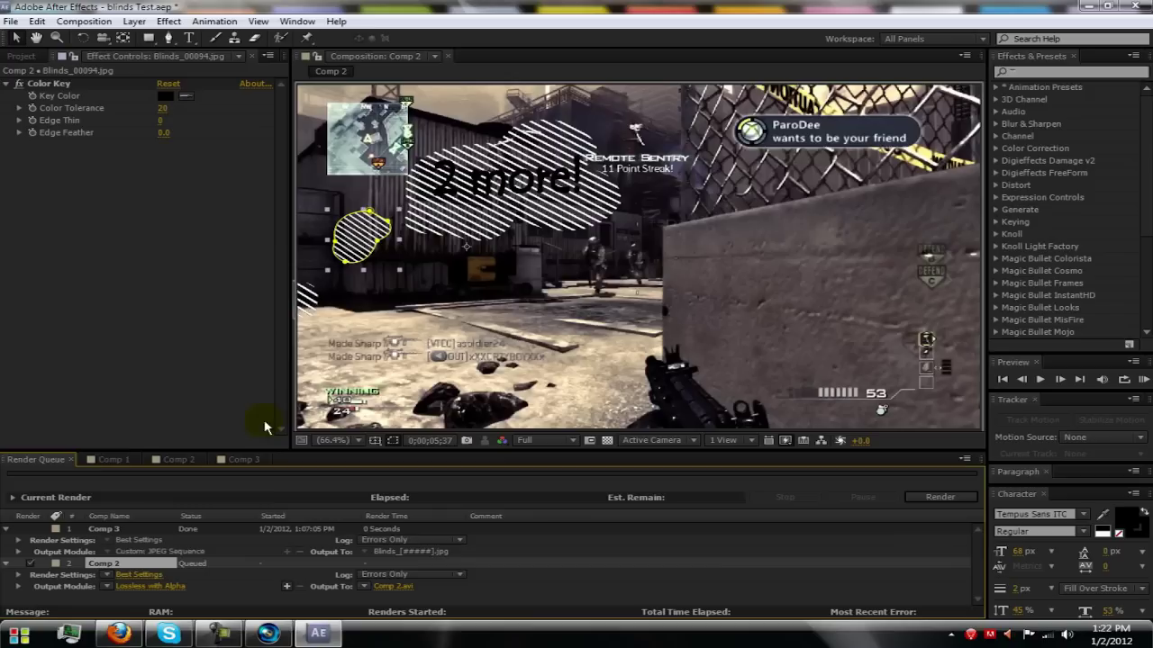
click(167, 587)
click(443, 155)
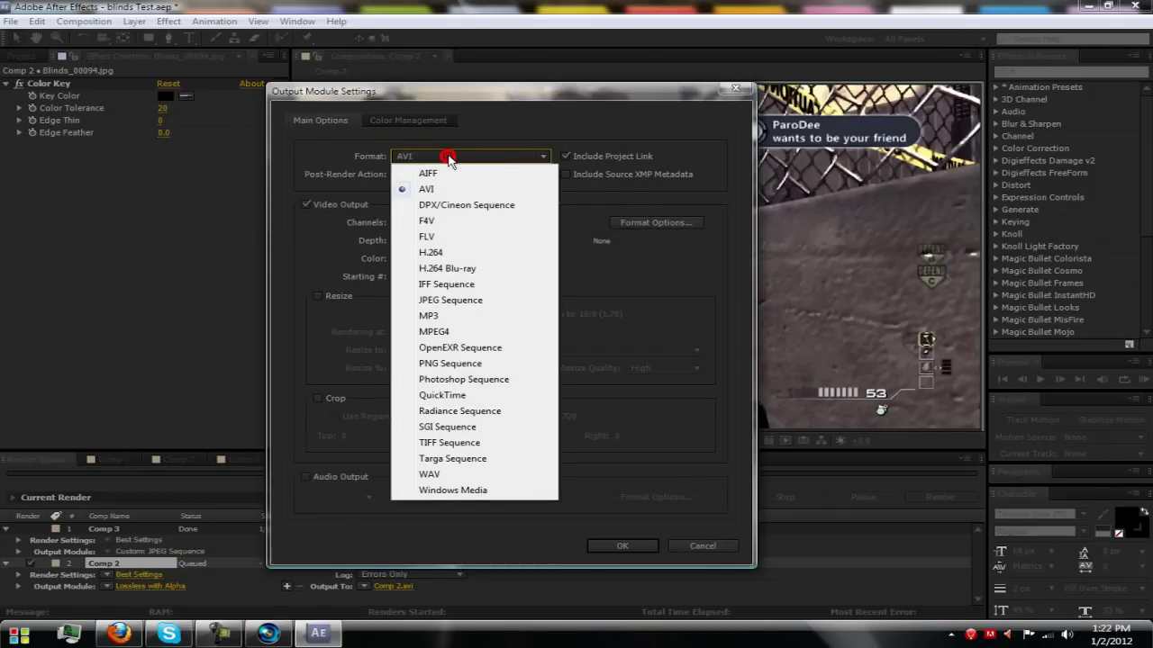
click(449, 157)
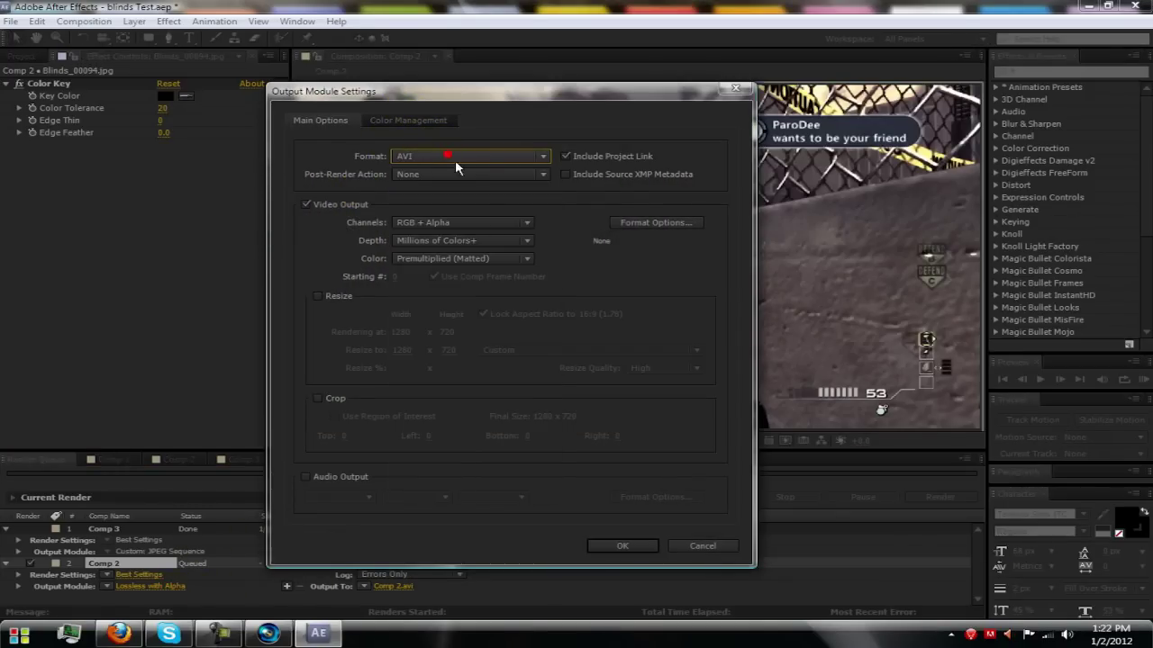
click(624, 547)
Output to Desktop\BlindsTest.avi, overwrite the existing file, and start rendering
click(393, 588)
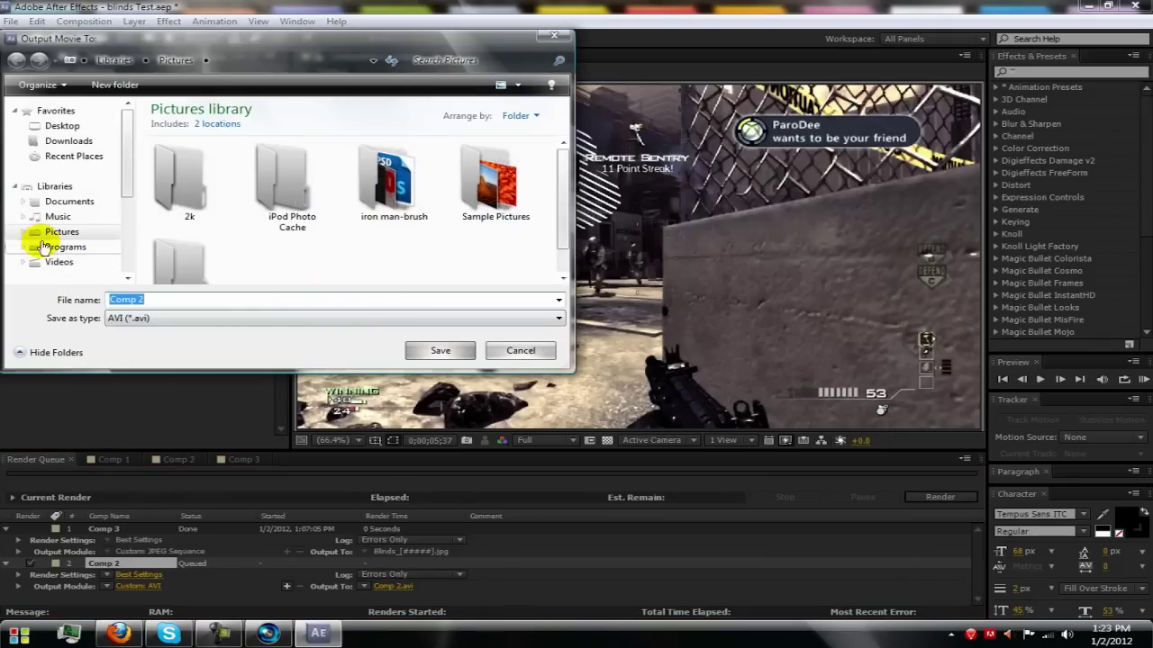
click(83, 132)
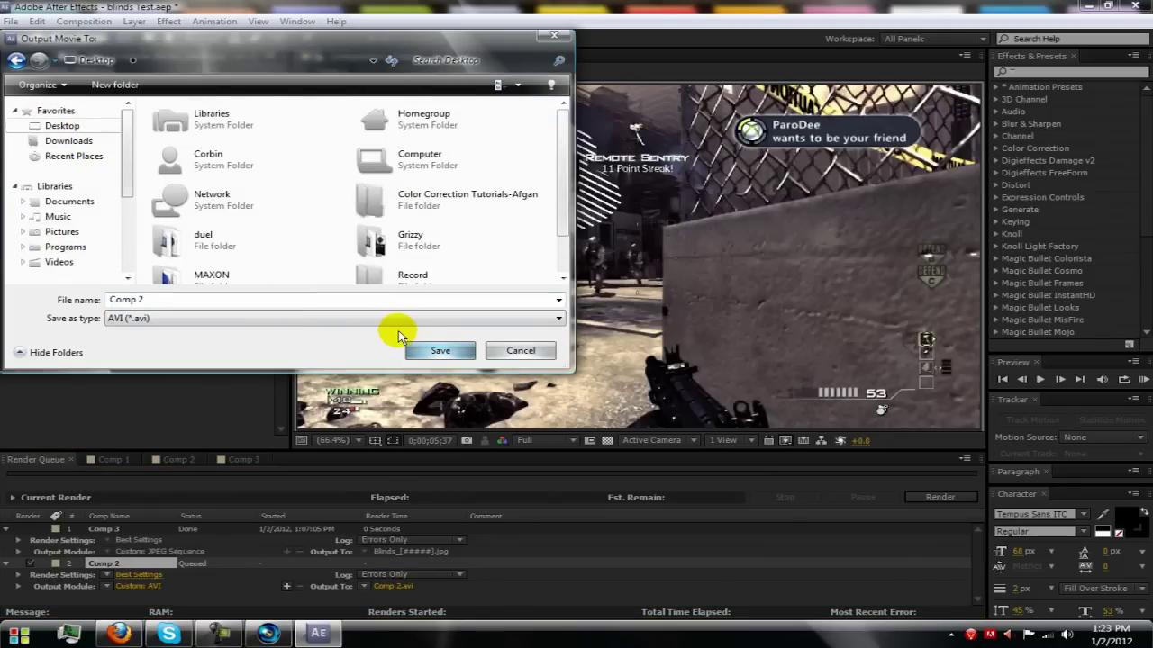
click(278, 302)
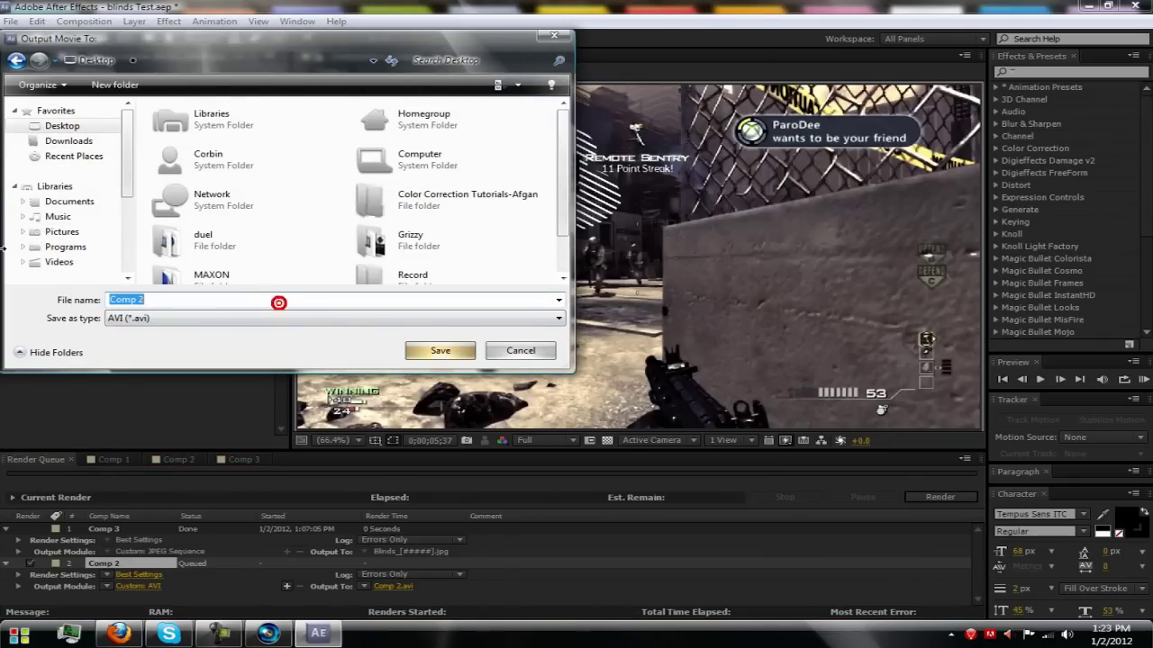
text(BlindsT)
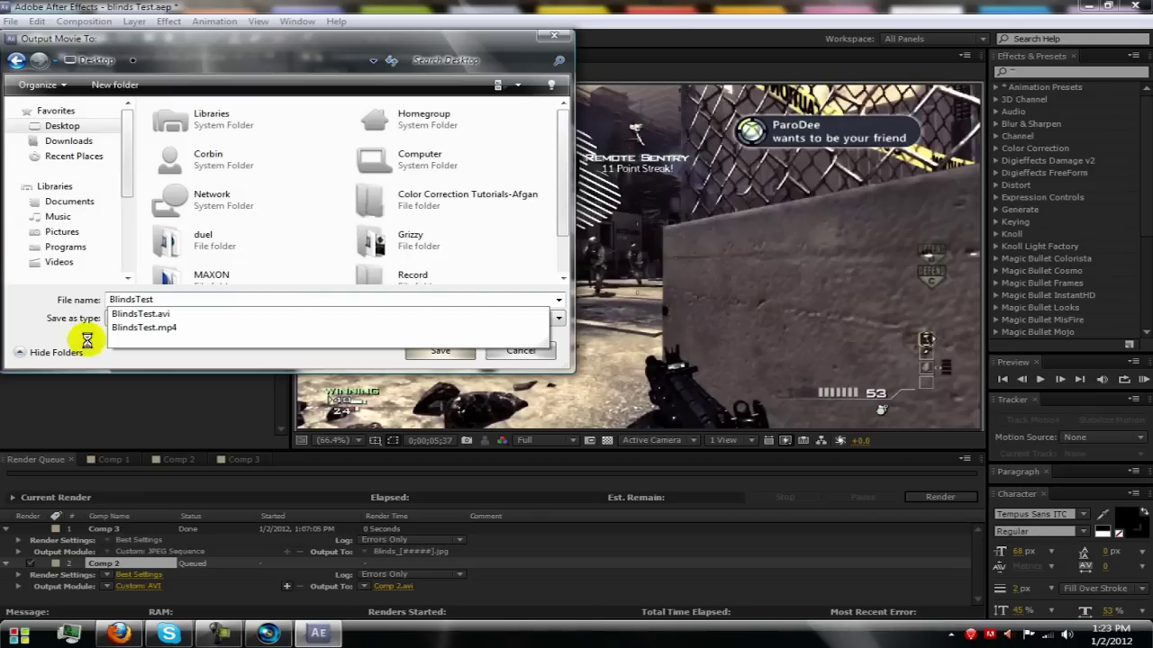
text(est)
key(Return)
click(623, 336)
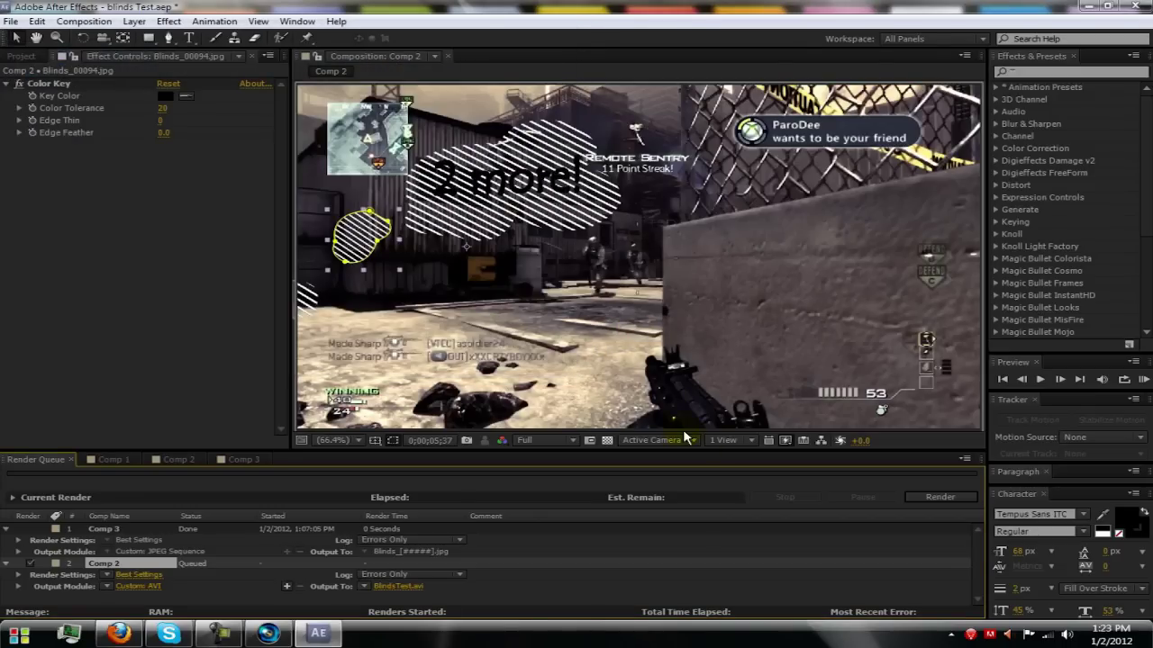
click(937, 497)
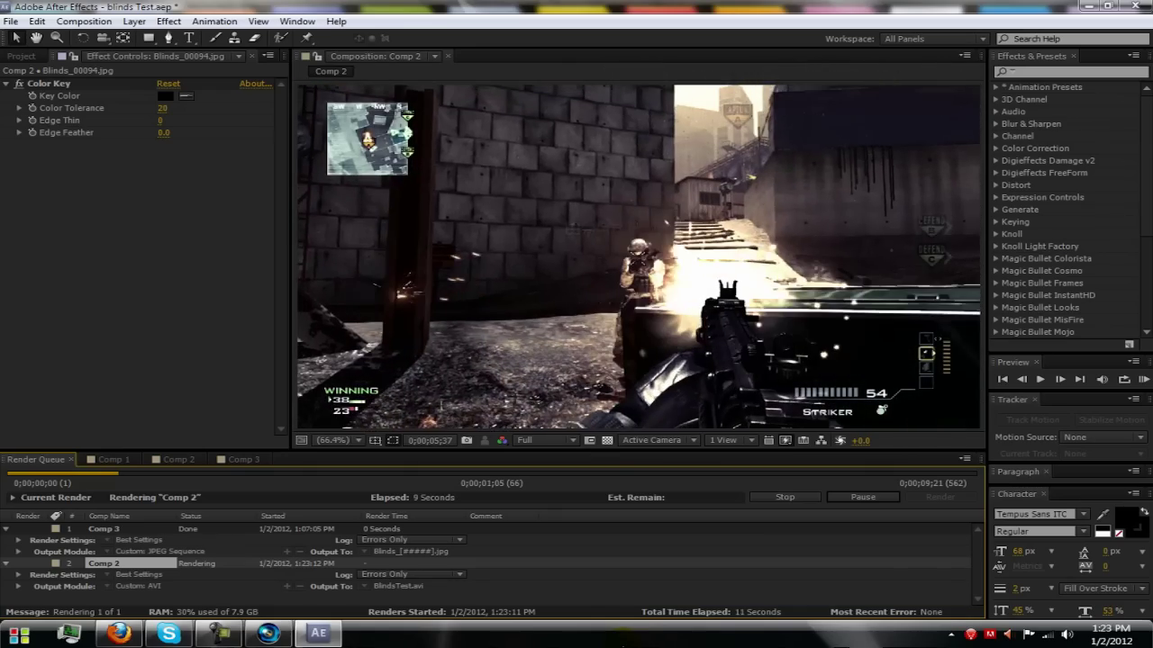
click(218, 634)
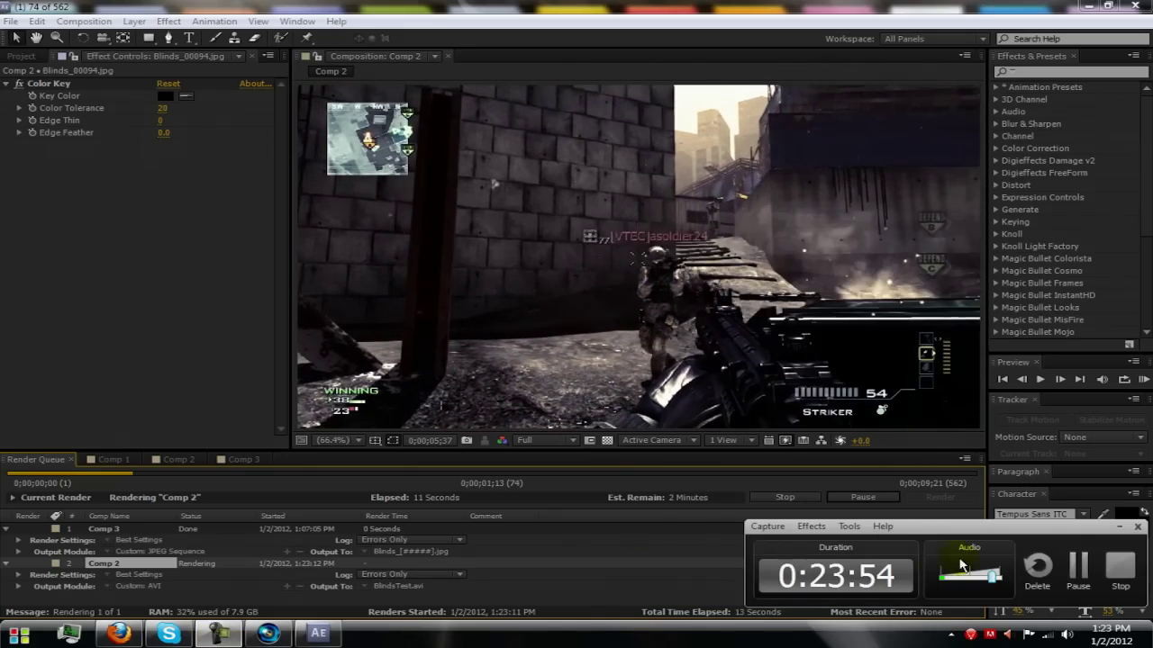